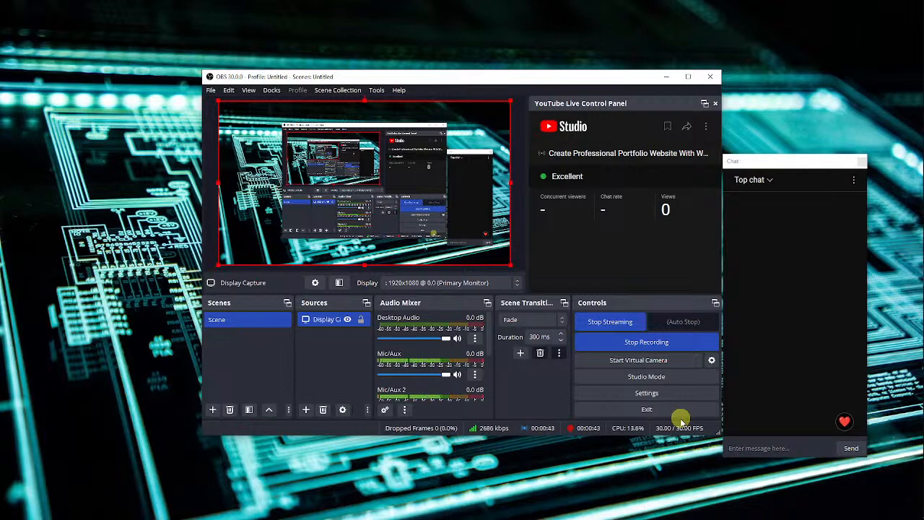
# Minimize OBS, switch to Word and review the "Over view" outline in Wordpress.docx, then minimize the document
pyautogui.moveTo(919, 157)
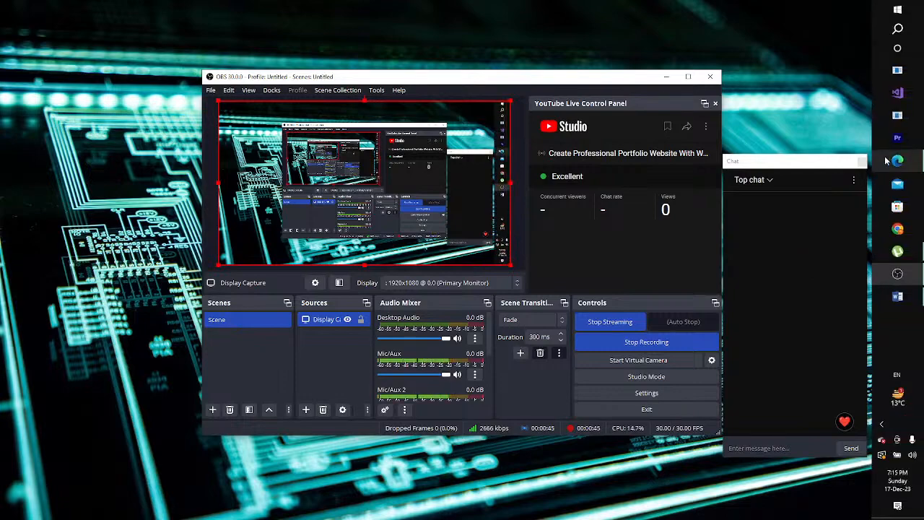
pyautogui.click(666, 77)
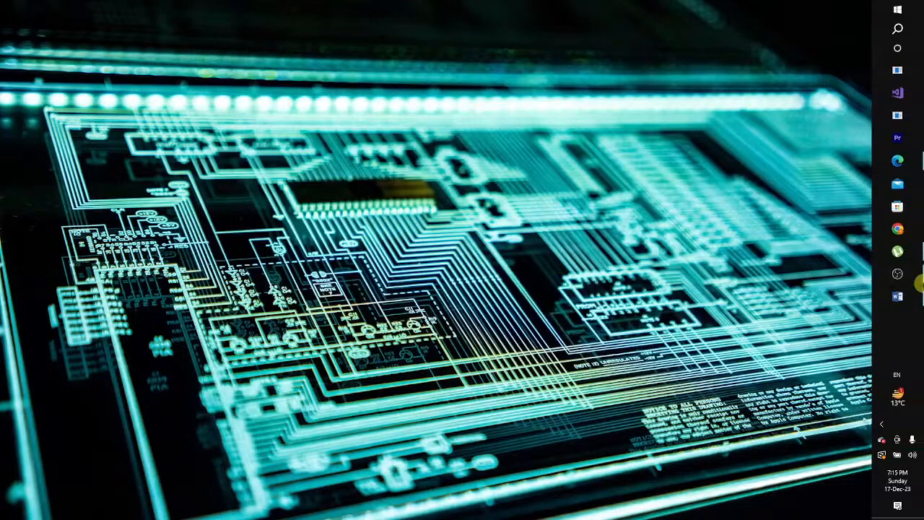
pyautogui.click(909, 297)
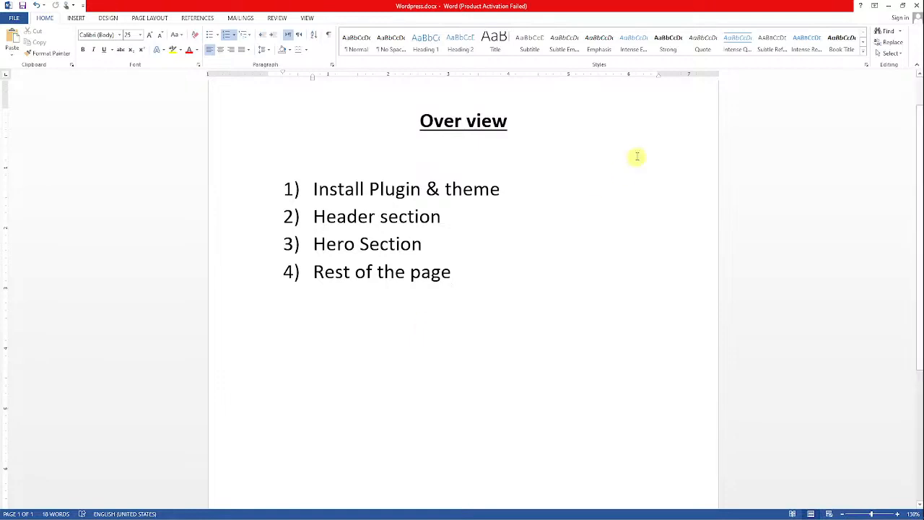
pyautogui.click(888, 7)
# Switch to Edge with the WordPress dashboard and look over the admin sections from Posts and Media through Appearance and Plugins
pyautogui.moveTo(918, 220)
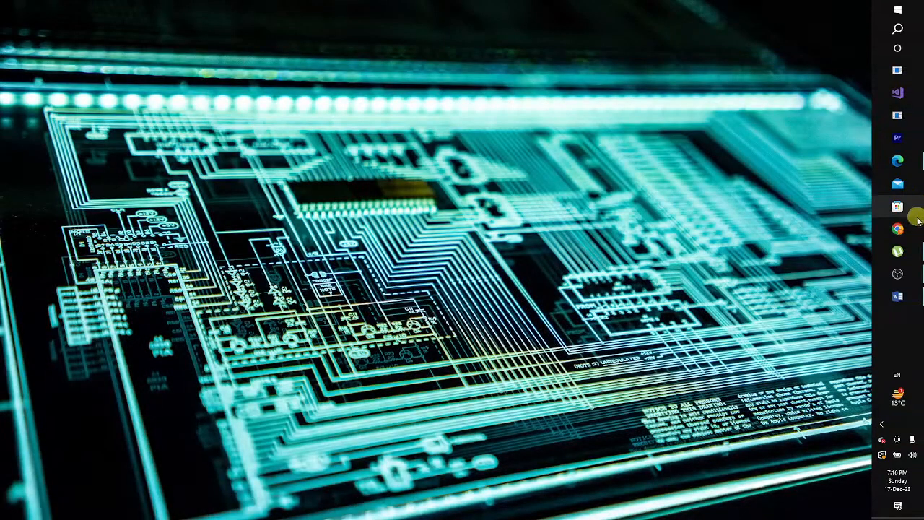
pyautogui.click(905, 172)
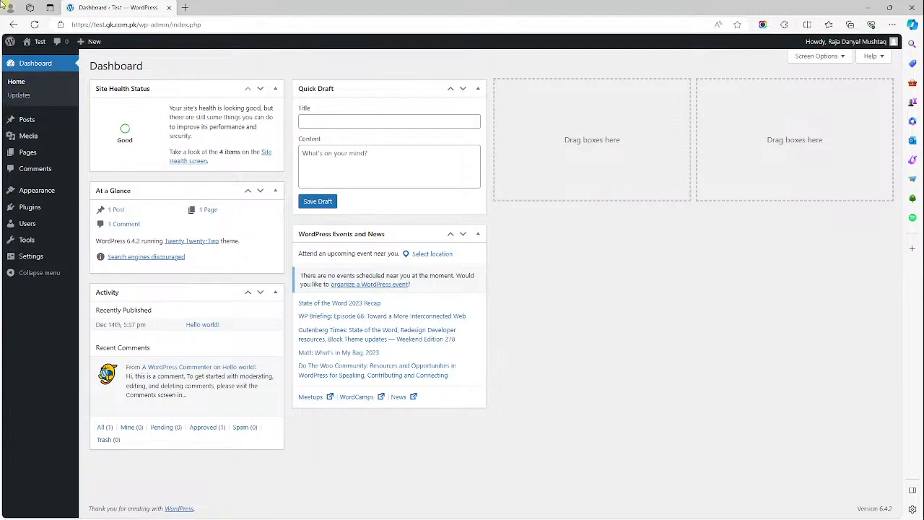
pyautogui.moveTo(55, 157)
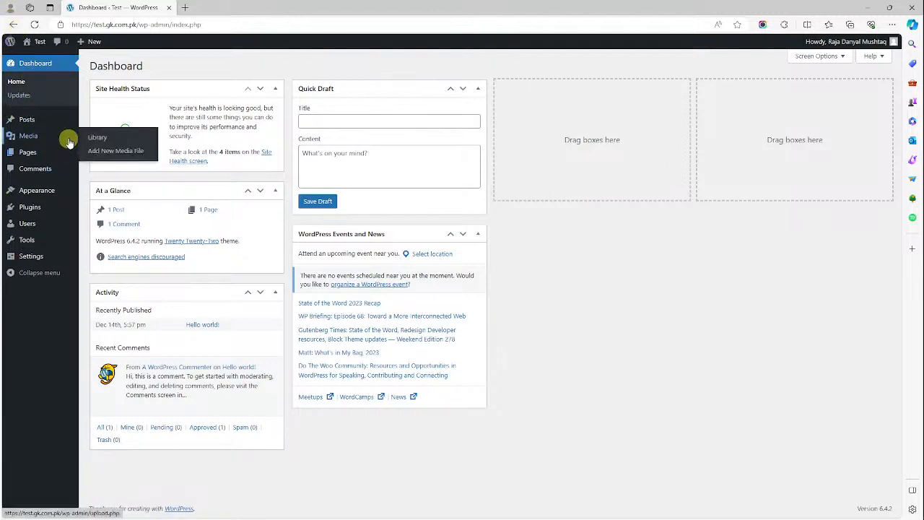
pyautogui.moveTo(58, 119)
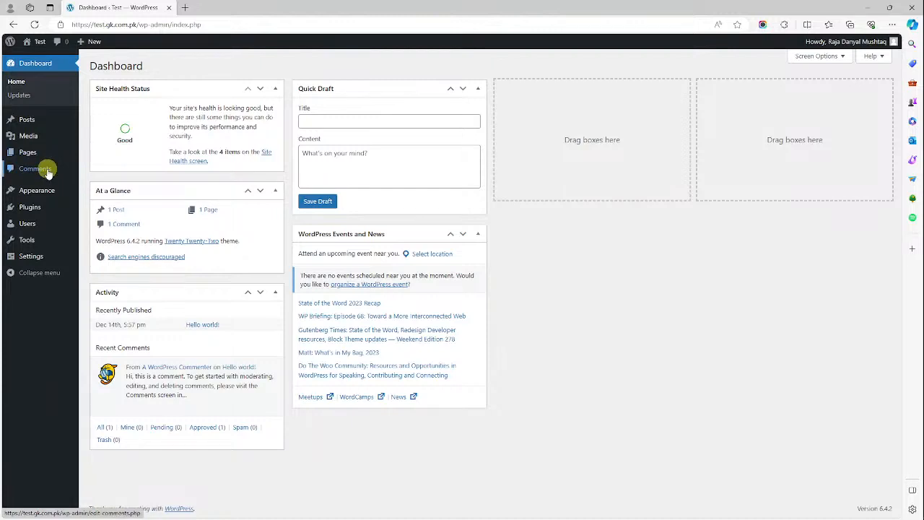
pyautogui.moveTo(49, 190)
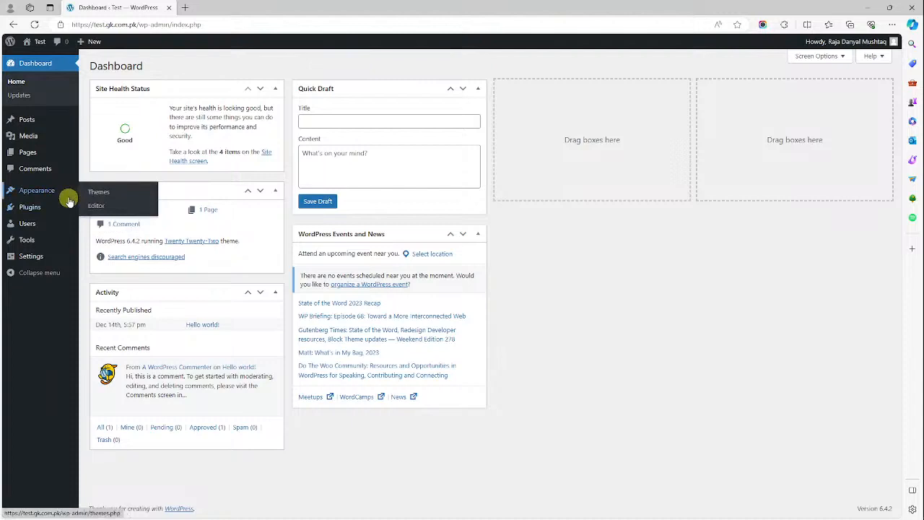
pyautogui.moveTo(57, 205)
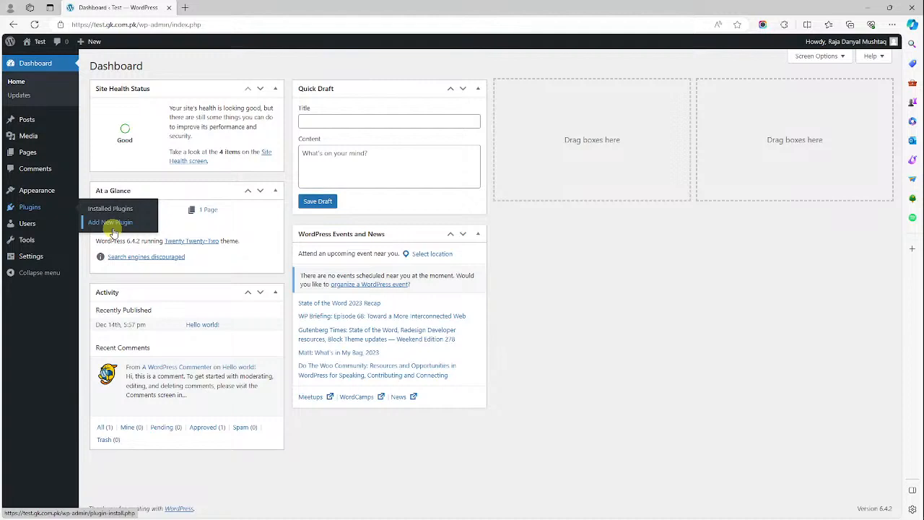
# Switch to OBS to check the live stream's status and return to the WordPress dashboard
pyautogui.moveTo(923, 341)
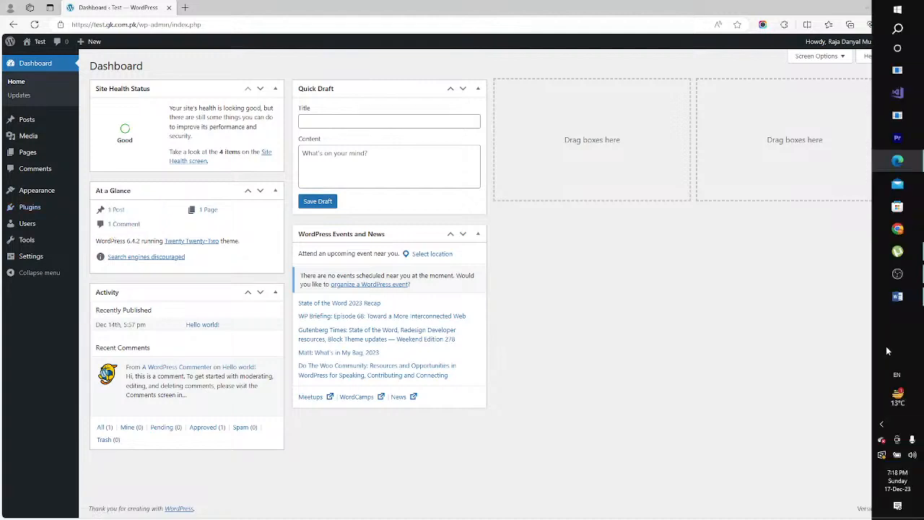
pyautogui.click(897, 274)
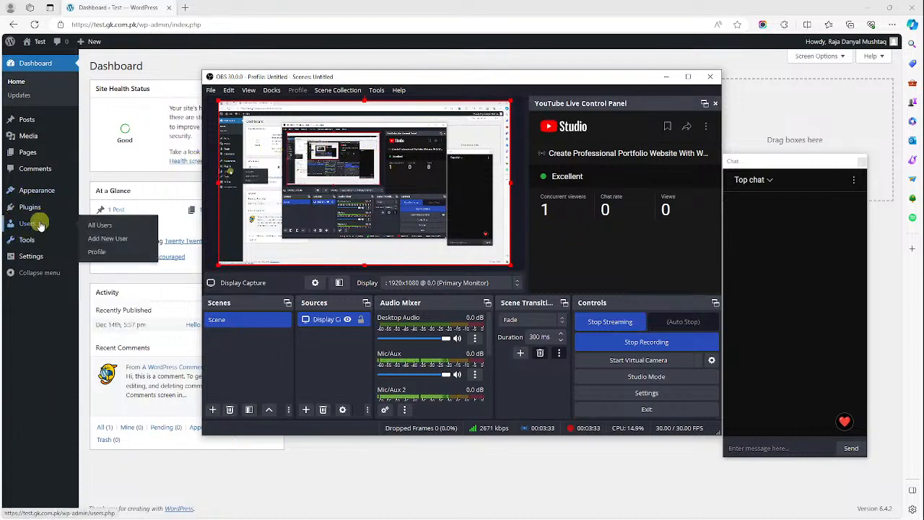
pyautogui.click(666, 76)
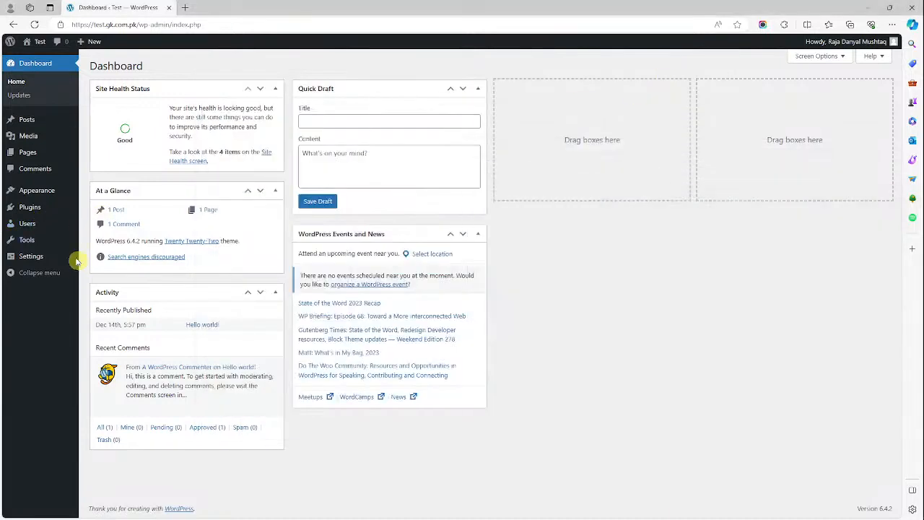
# Look over the Users, Tools and Settings options of the WordPress admin menu, and collapse and re-expand the menu
pyautogui.moveTo(49, 221)
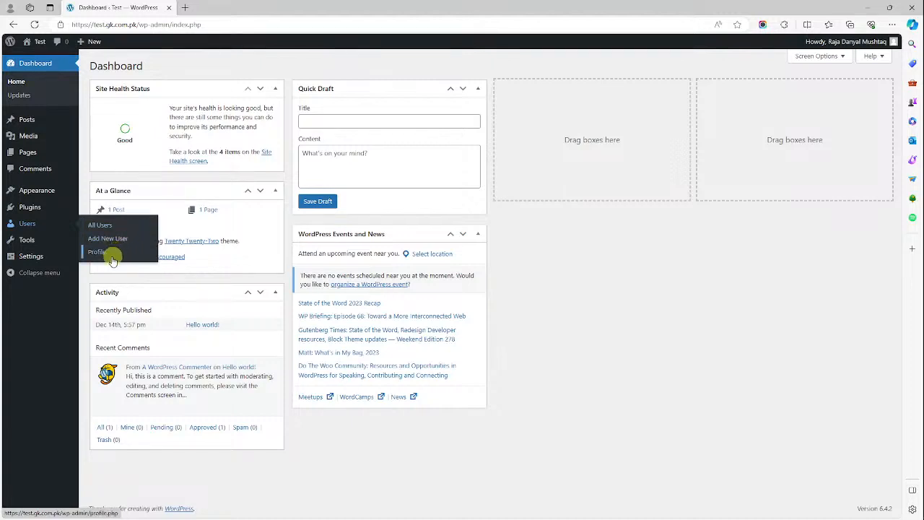
pyautogui.moveTo(63, 246)
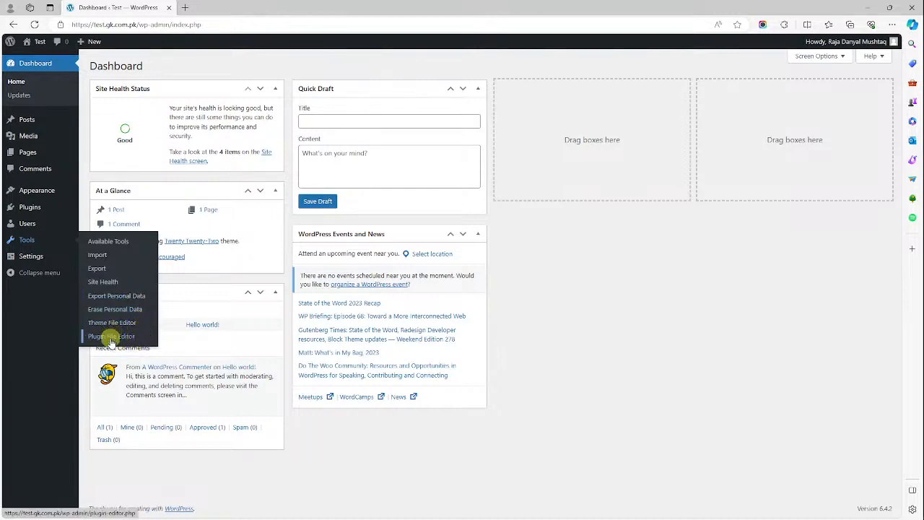
pyautogui.moveTo(31, 258)
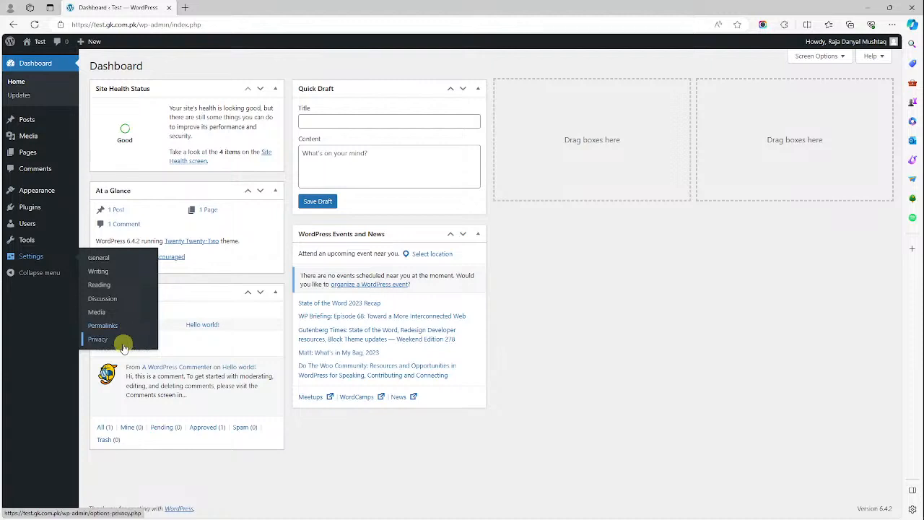
pyautogui.click(43, 280)
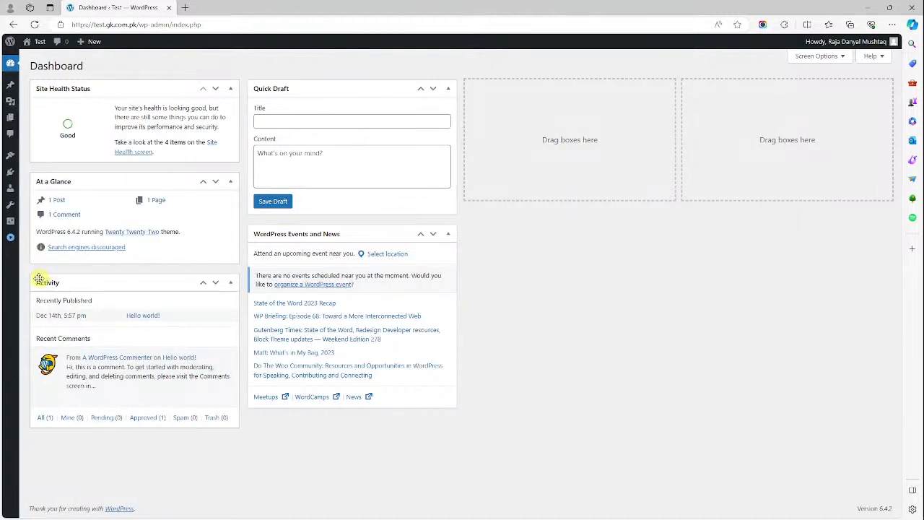
pyautogui.click(11, 240)
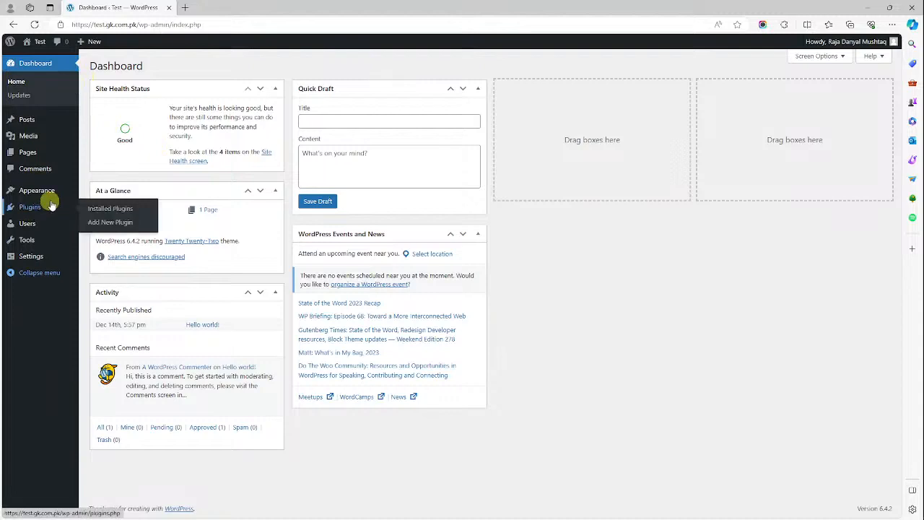
# Check the live stream's viewers and chat in OBS again, and minimize it
pyautogui.moveTo(921, 383)
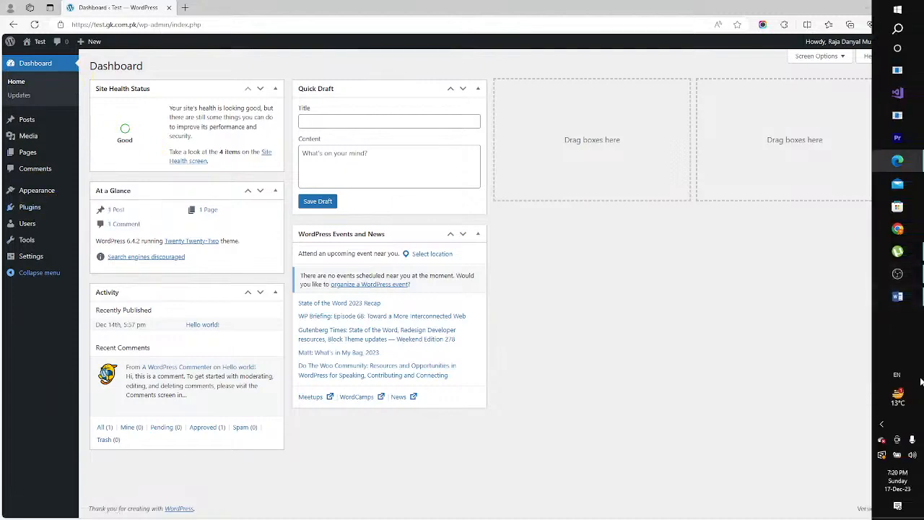
pyautogui.click(899, 275)
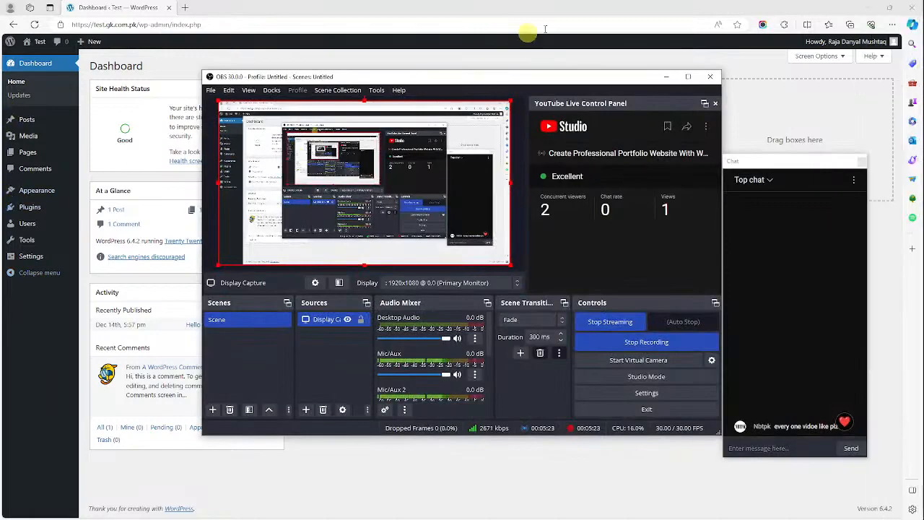
pyautogui.click(665, 77)
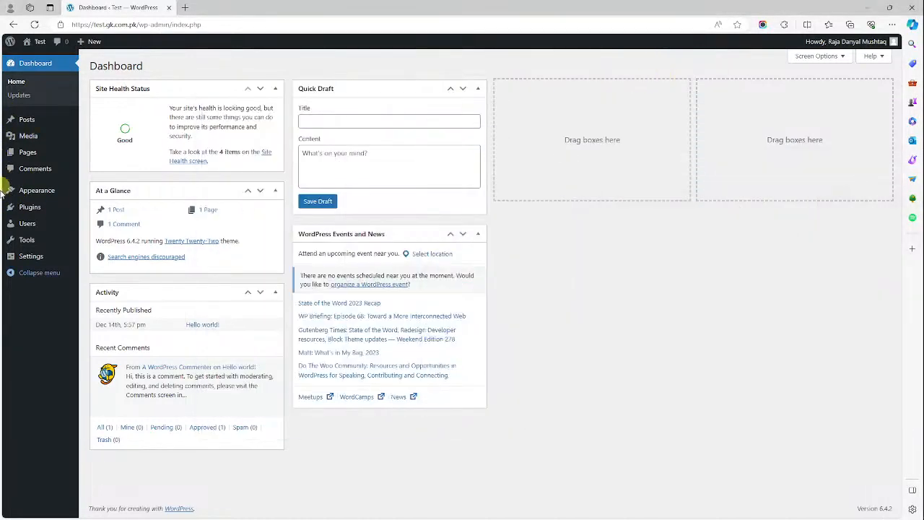
# Open the Test site's front end in a new tab and look over its home page down to the footer
pyautogui.moveTo(37, 47)
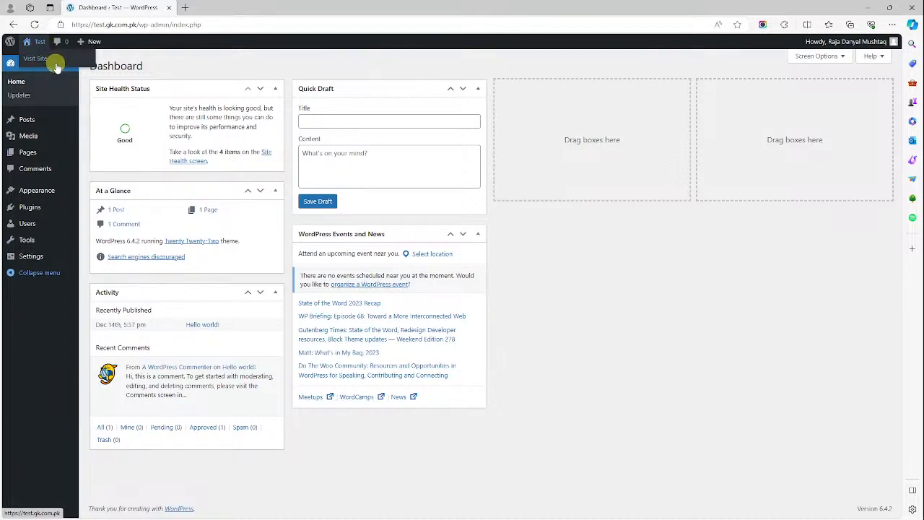
pyautogui.middleClick(55, 64)
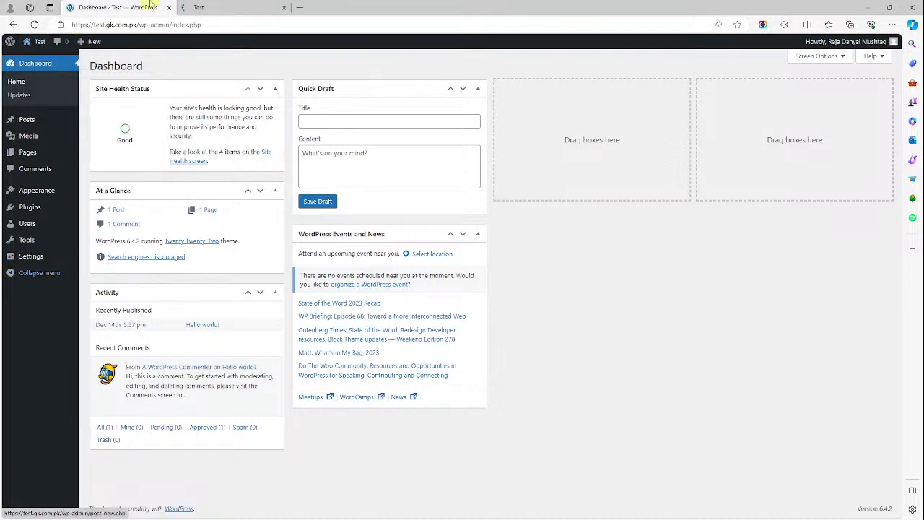
pyautogui.click(233, 7)
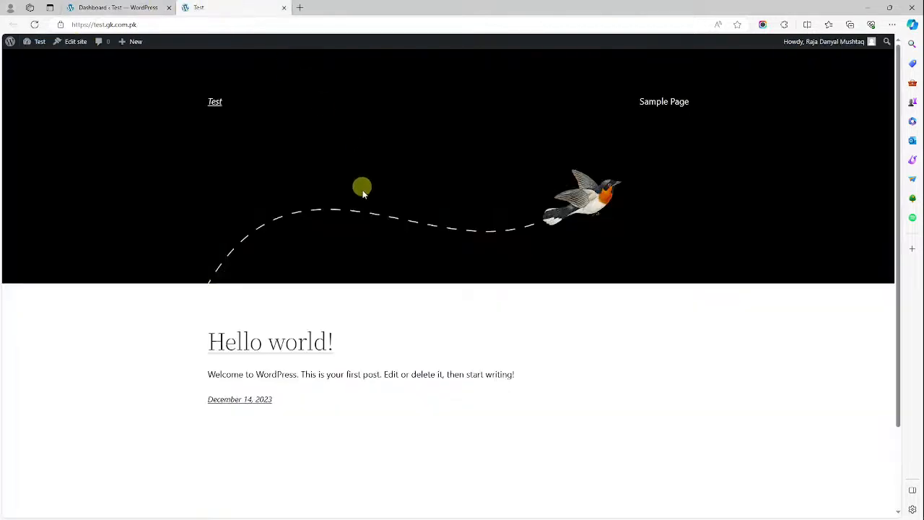
pyautogui.scroll(-2, 443, 356)
pyautogui.scroll(2, 450, 350)
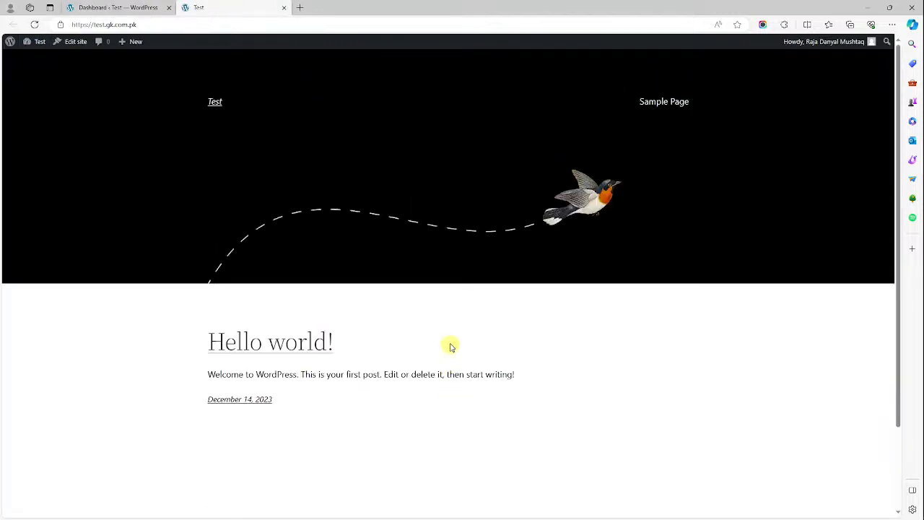
pyautogui.scroll(-2, 301, 153)
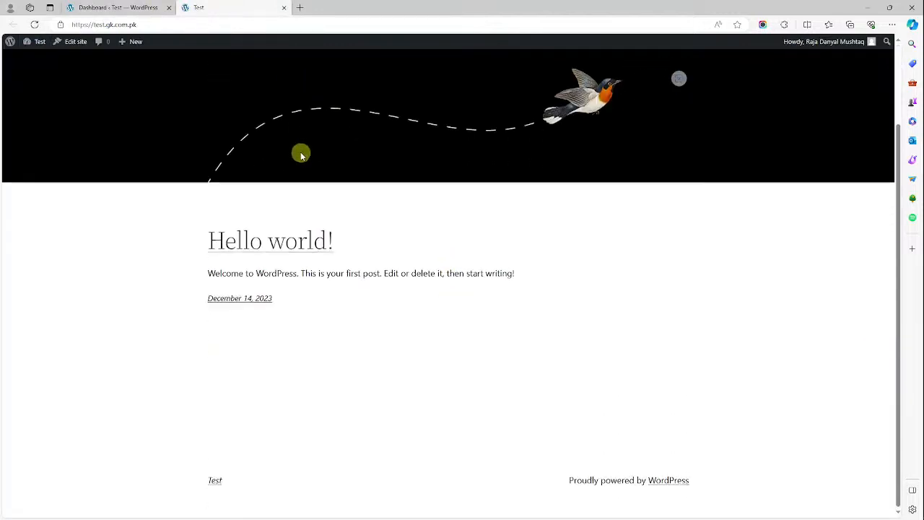
pyautogui.scroll(2, 301, 155)
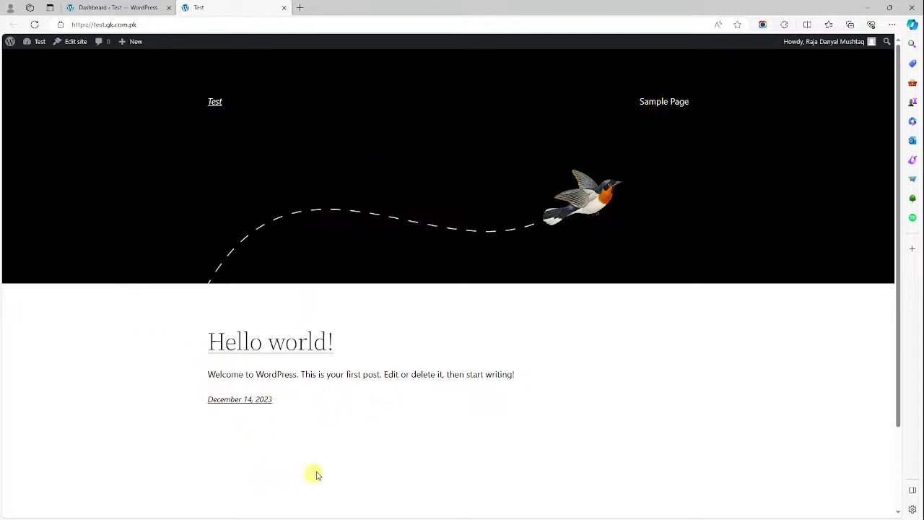
# Return to the dashboard and search the WordPress themes available to add for "blocksy"
pyautogui.click(109, 5)
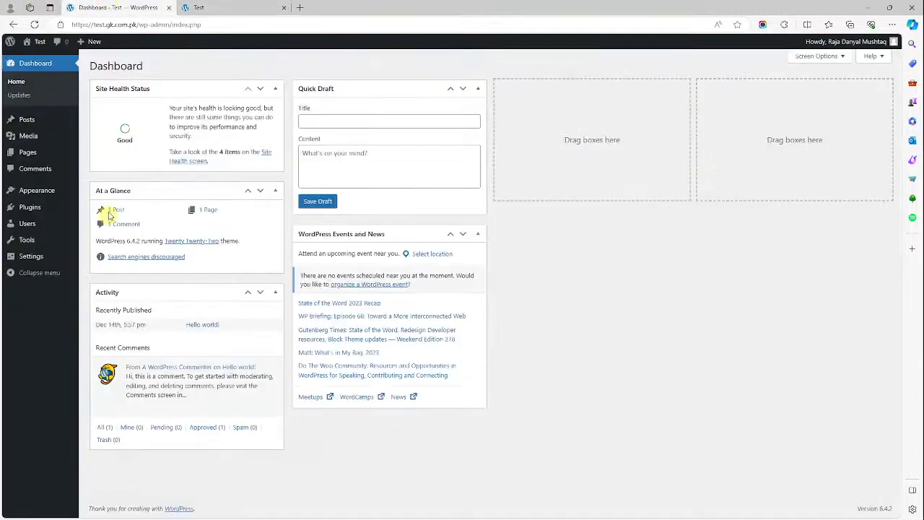
pyautogui.moveTo(50, 191)
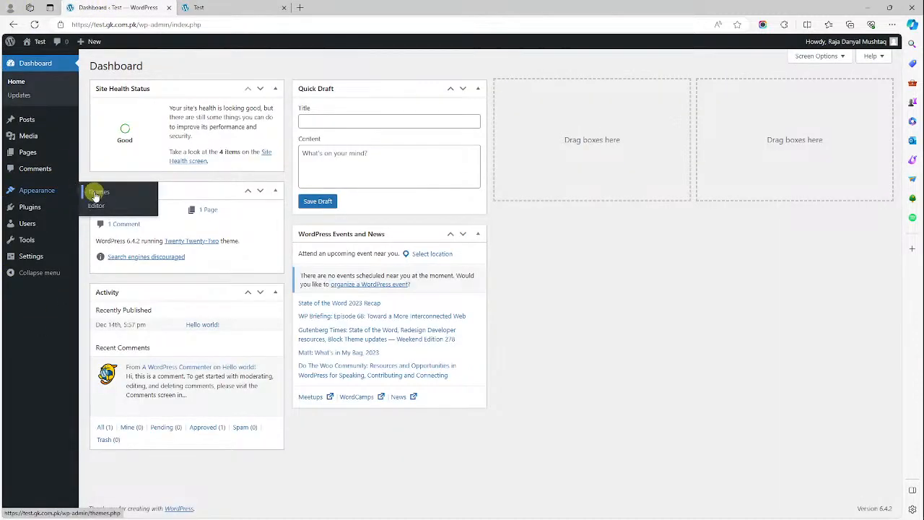
pyautogui.click(97, 193)
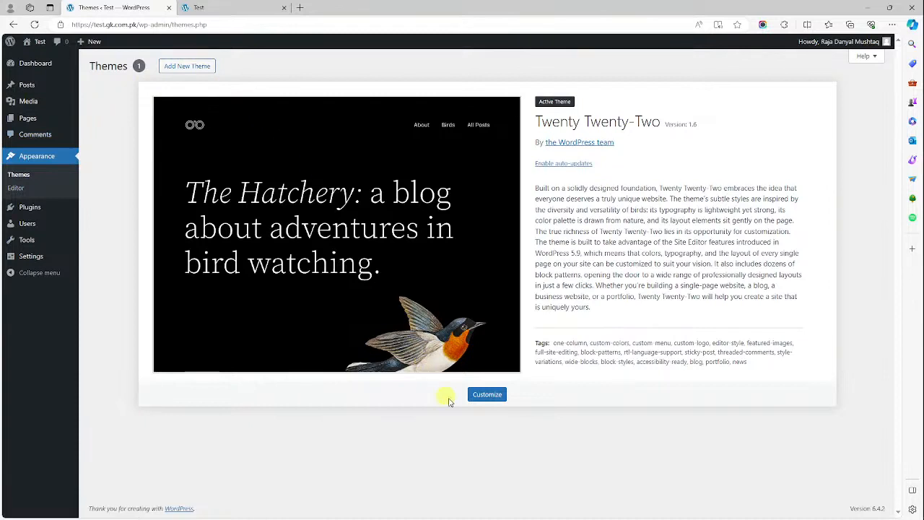
pyautogui.click(193, 67)
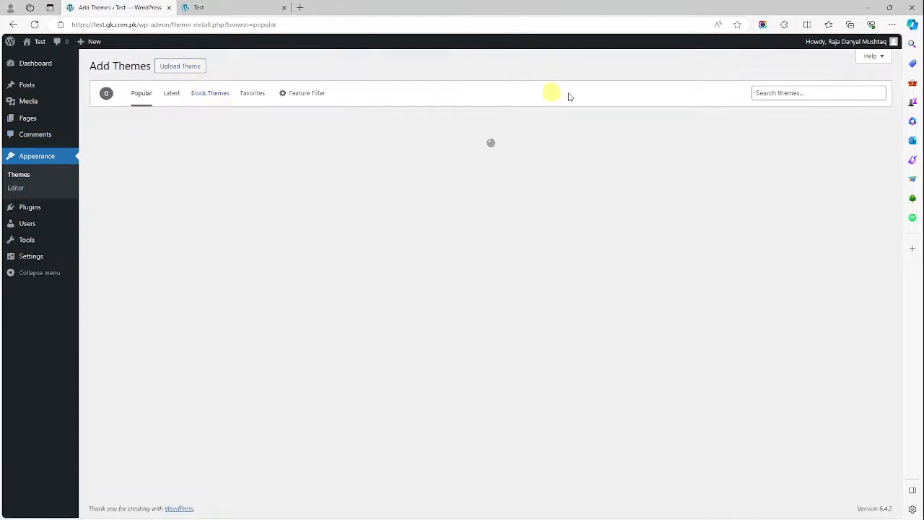
pyautogui.click(785, 94)
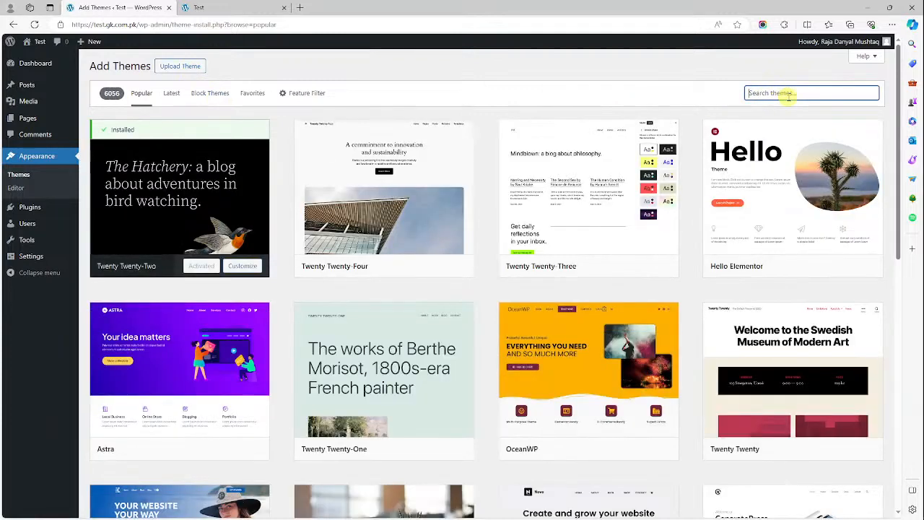
pyautogui.write('blocksy')
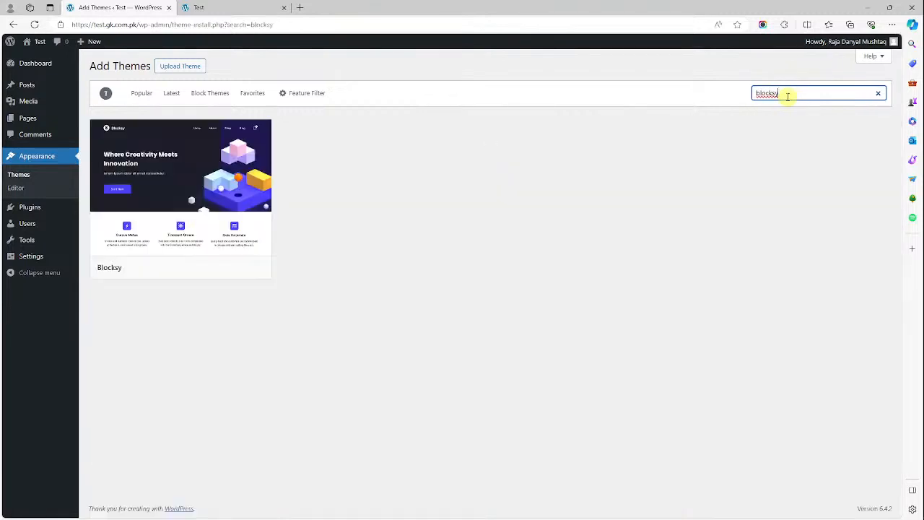
# Install the Blocksy theme and activate it on the site
pyautogui.moveTo(189, 196)
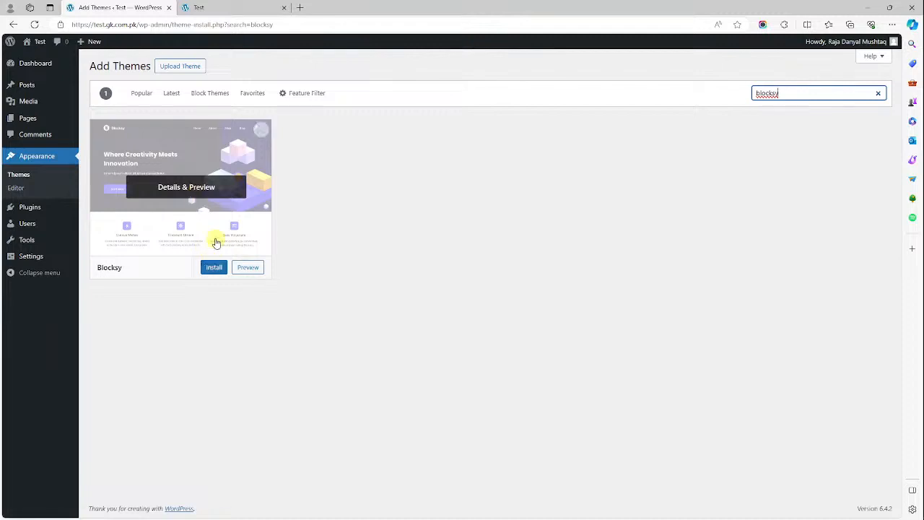
pyautogui.click(214, 269)
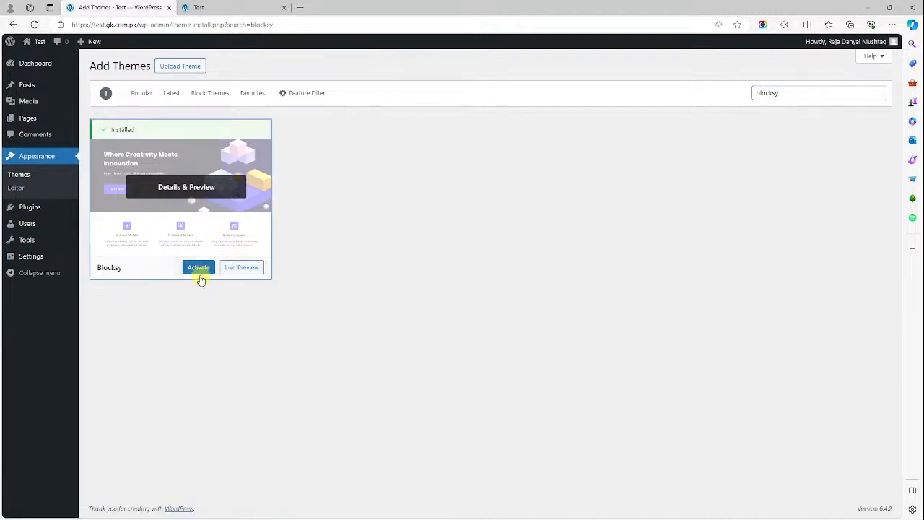
pyautogui.click(199, 269)
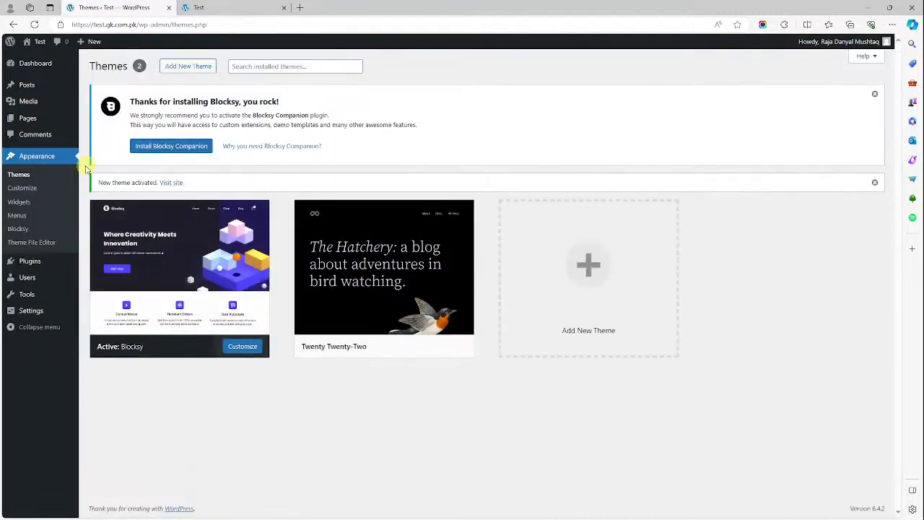
# Reload the site's front end to view it with the Blocksy theme, and return to the dashboard
pyautogui.click(198, 8)
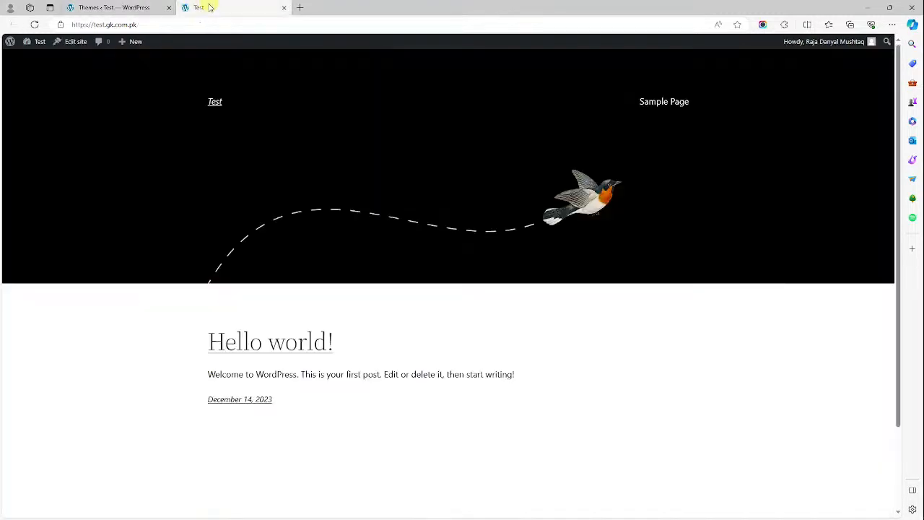
pyautogui.click(35, 27)
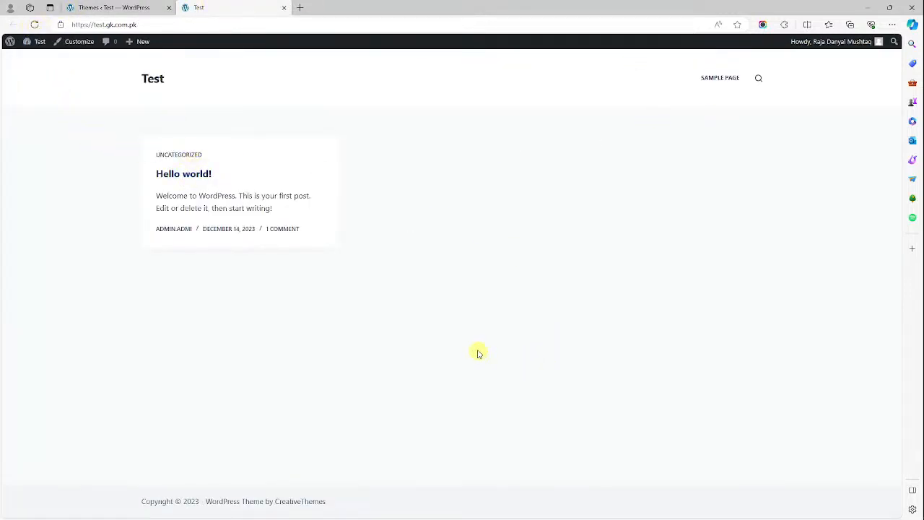
pyautogui.click(144, 5)
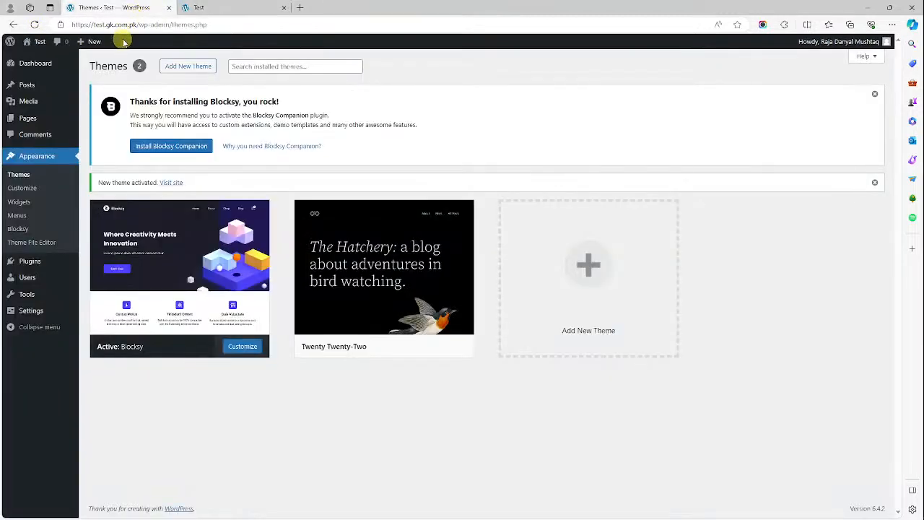
# Look over the General and Header options in the theme customizer, and close it without changes
pyautogui.click(36, 192)
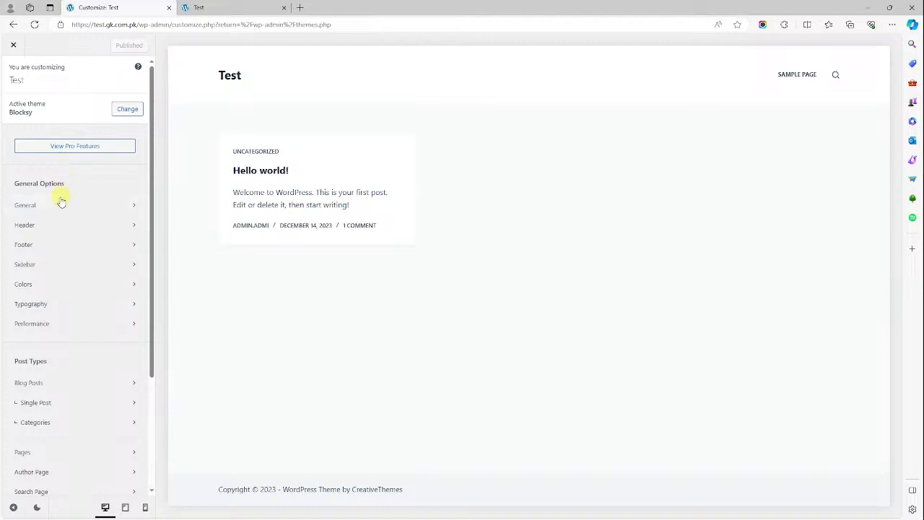
pyautogui.click(58, 211)
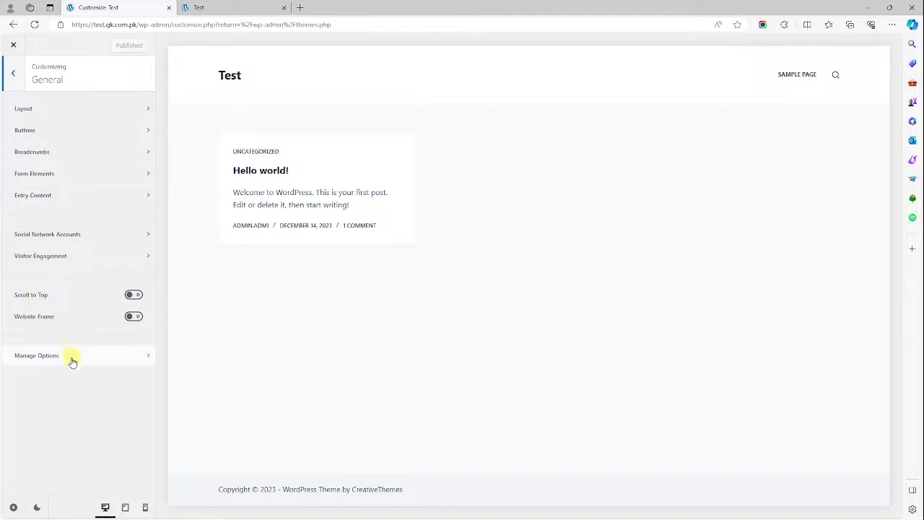
pyautogui.click(15, 76)
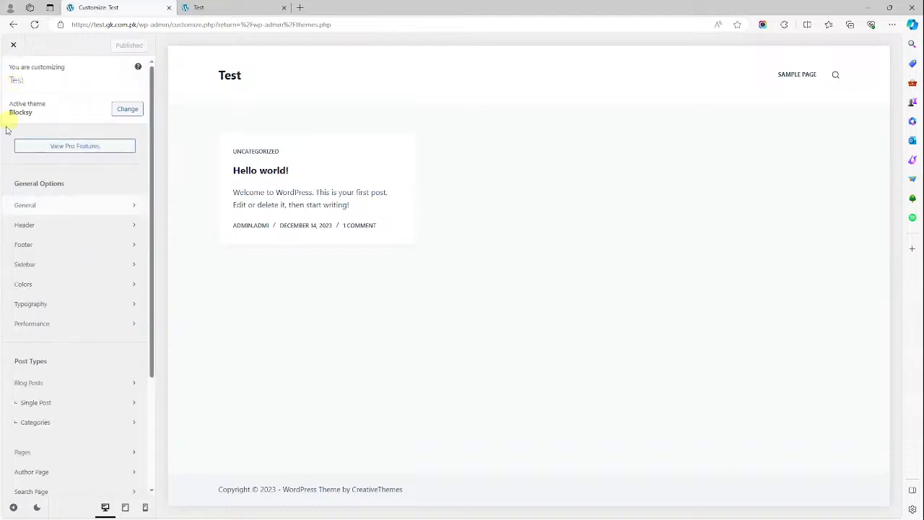
pyautogui.click(51, 230)
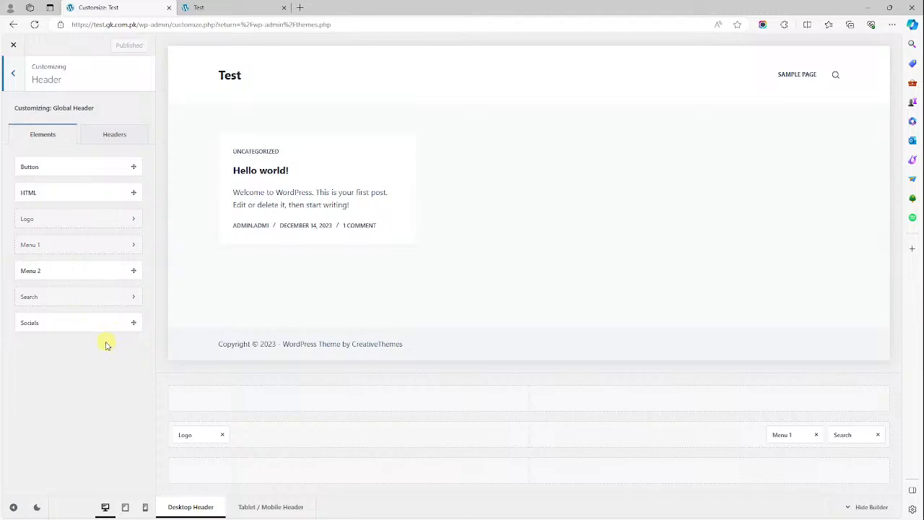
pyautogui.click(15, 78)
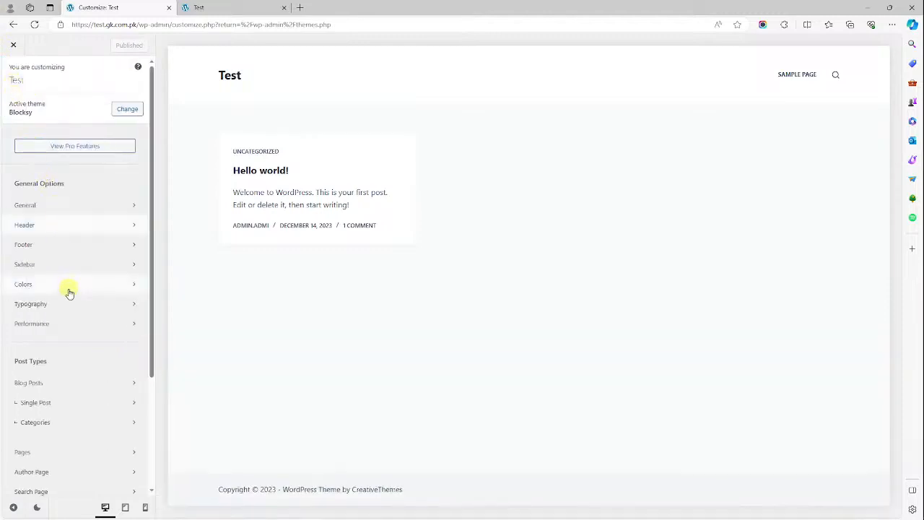
pyautogui.click(13, 45)
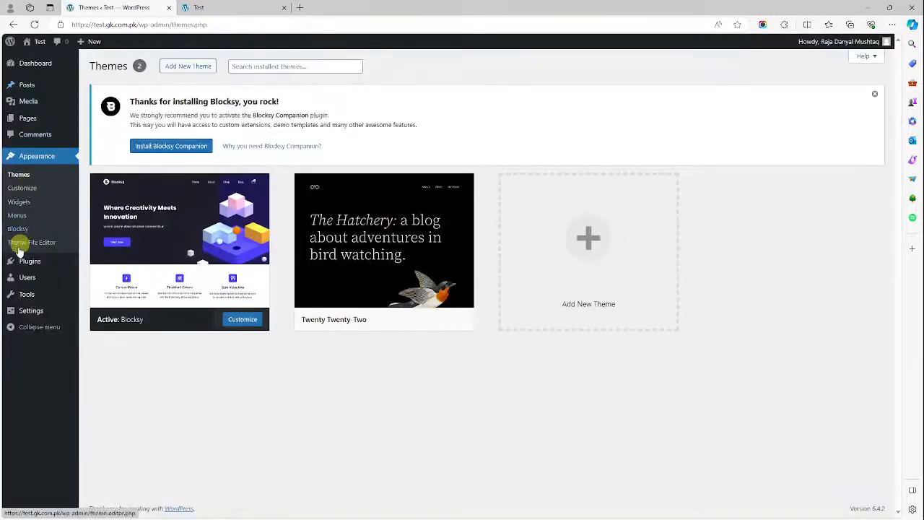
# Review the site's General, Permalink and Writing settings, and read the Discussion settings down to the avatar options
pyautogui.moveTo(44, 317)
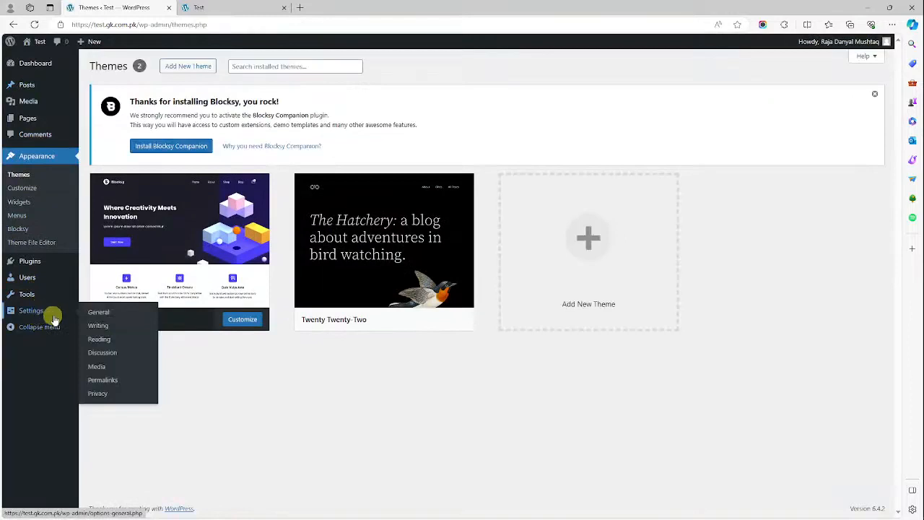
pyautogui.click(106, 316)
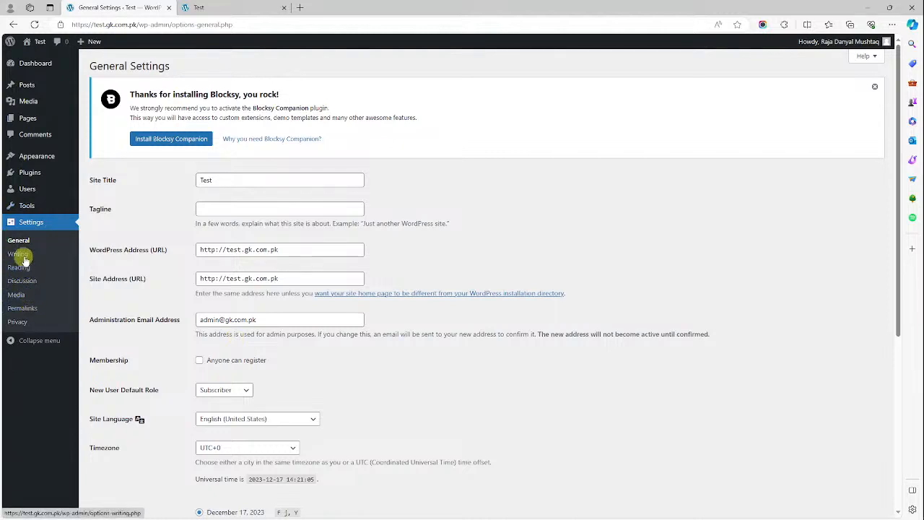
pyautogui.click(26, 308)
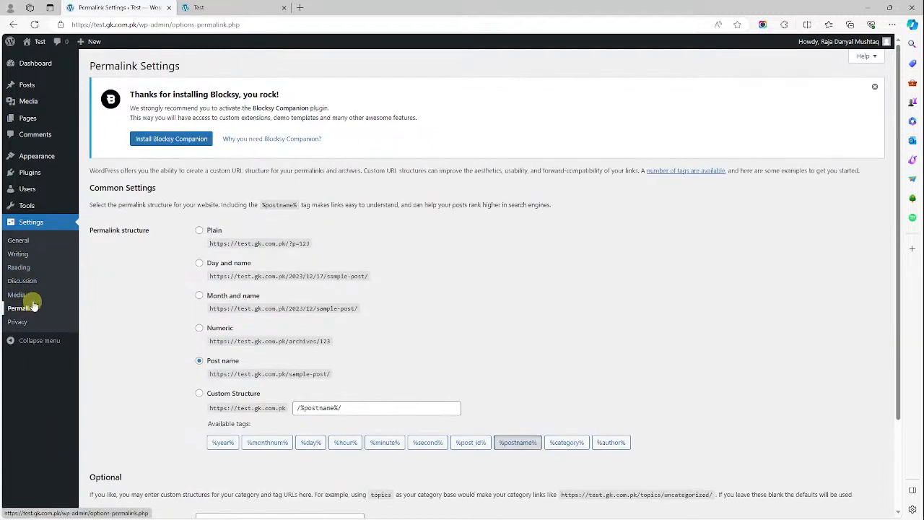
pyautogui.click(31, 258)
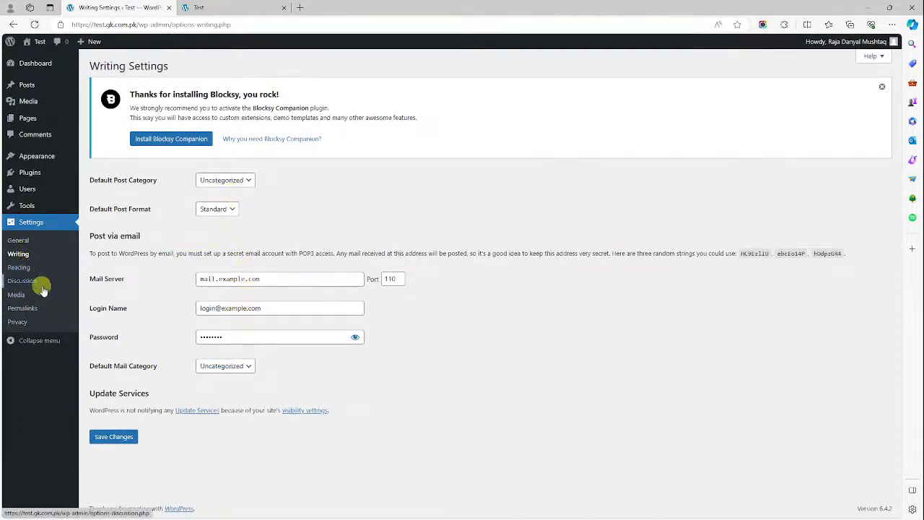
pyautogui.click(42, 310)
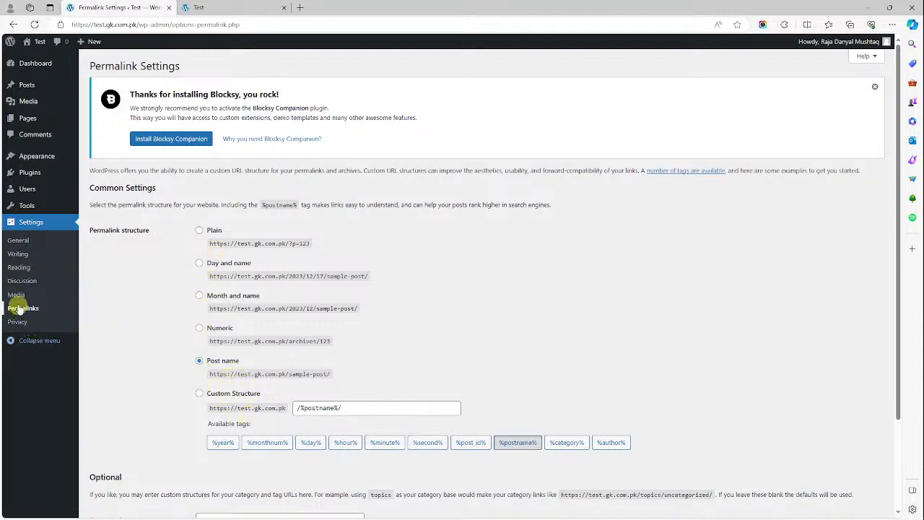
pyautogui.click(36, 287)
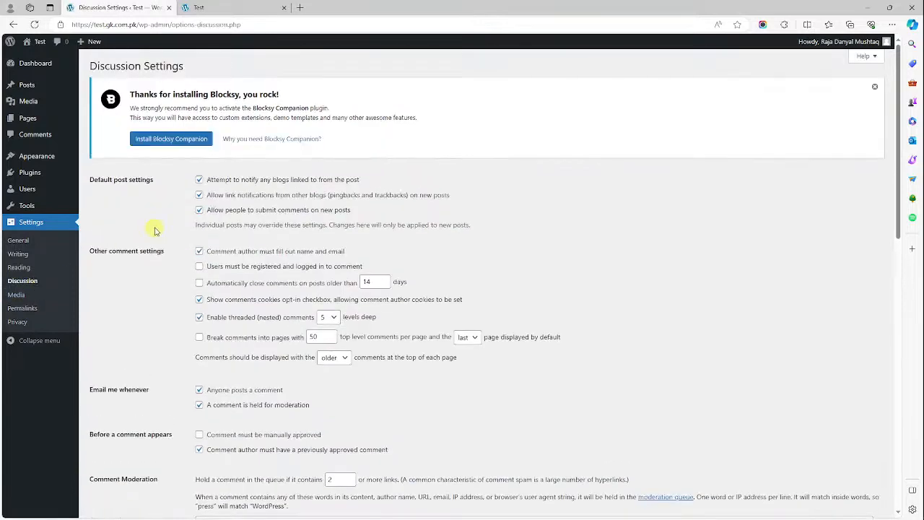
pyautogui.scroll(-5, 254, 253)
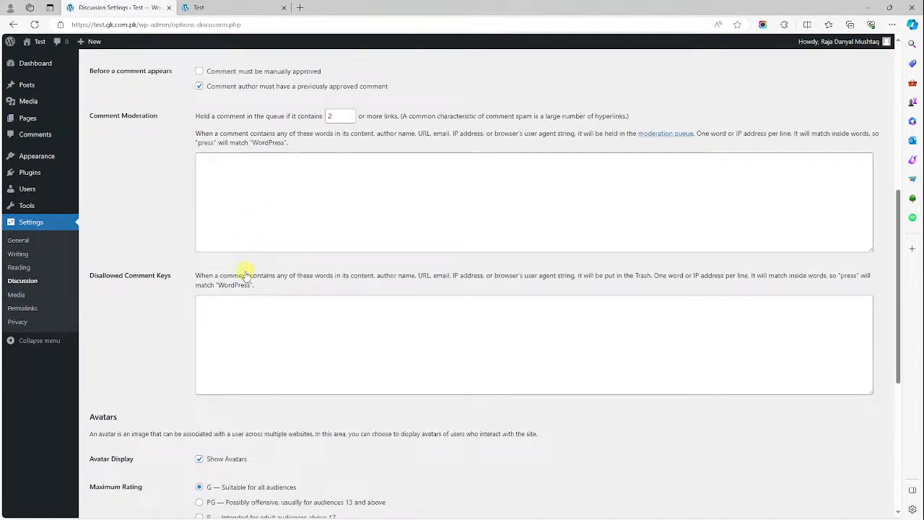
pyautogui.scroll(-4, 245, 274)
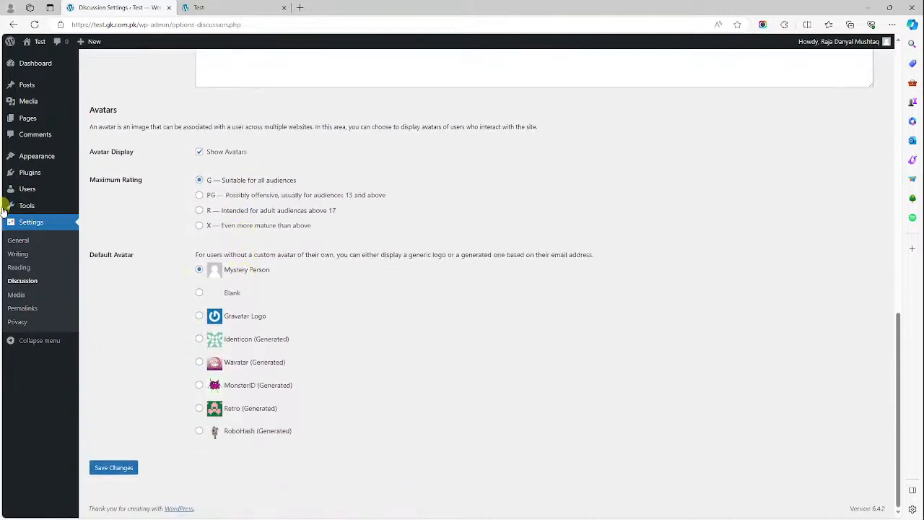
# Examine the General settings from site title to week start, and check the Privacy and Writing settings
pyautogui.click(24, 243)
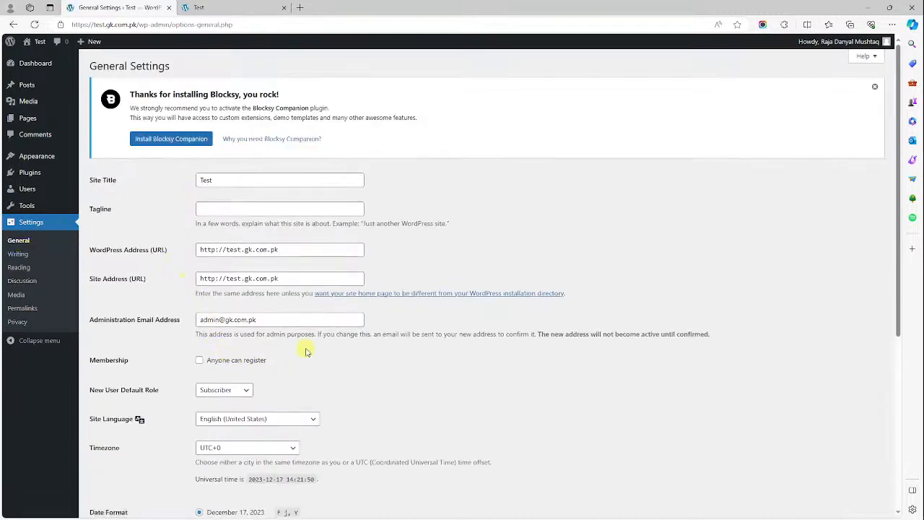
pyautogui.scroll(-3, 306, 352)
pyautogui.scroll(-1, 303, 346)
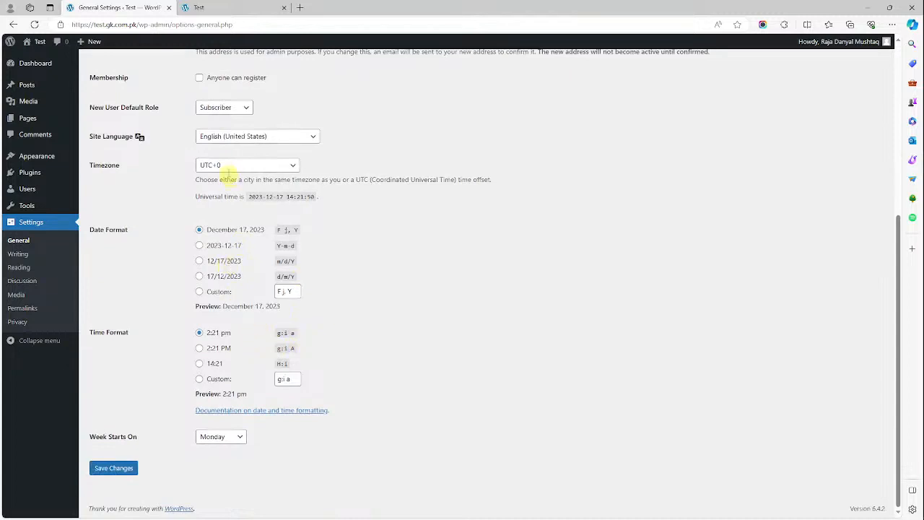
pyautogui.scroll(2, 229, 152)
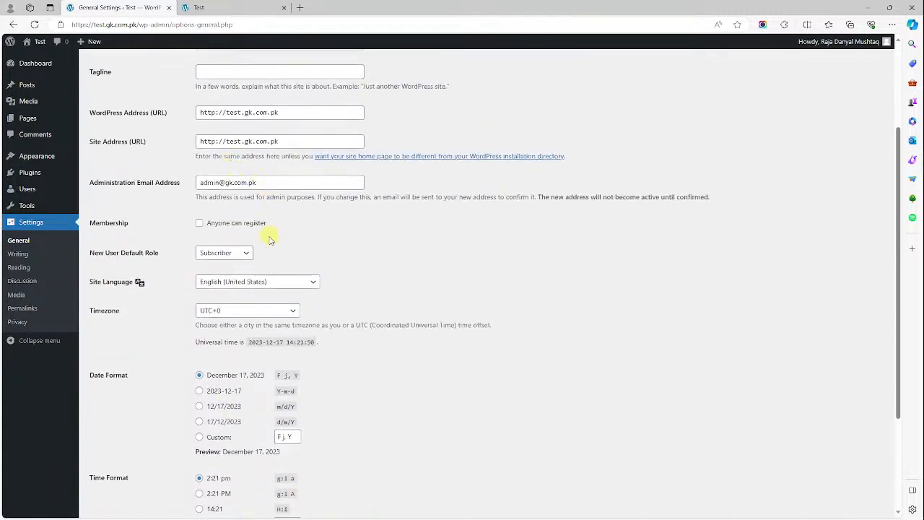
pyautogui.scroll(2, 246, 244)
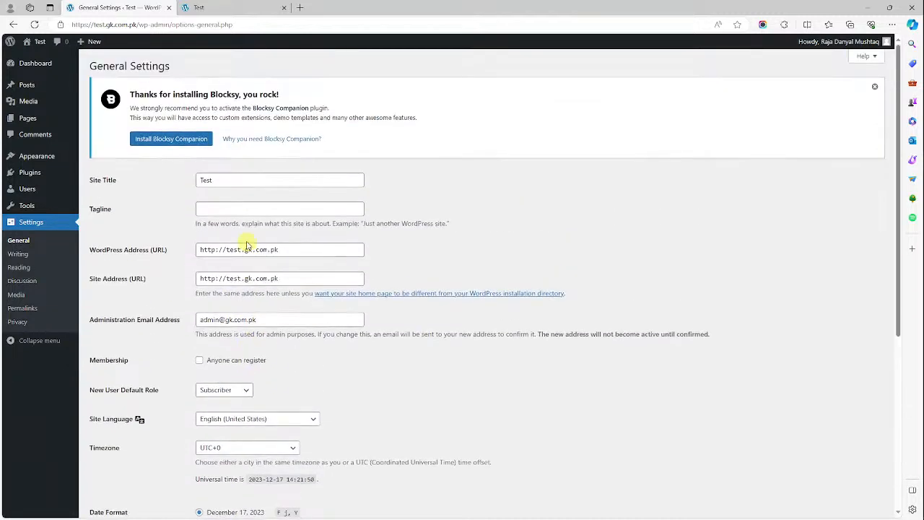
pyautogui.click(25, 325)
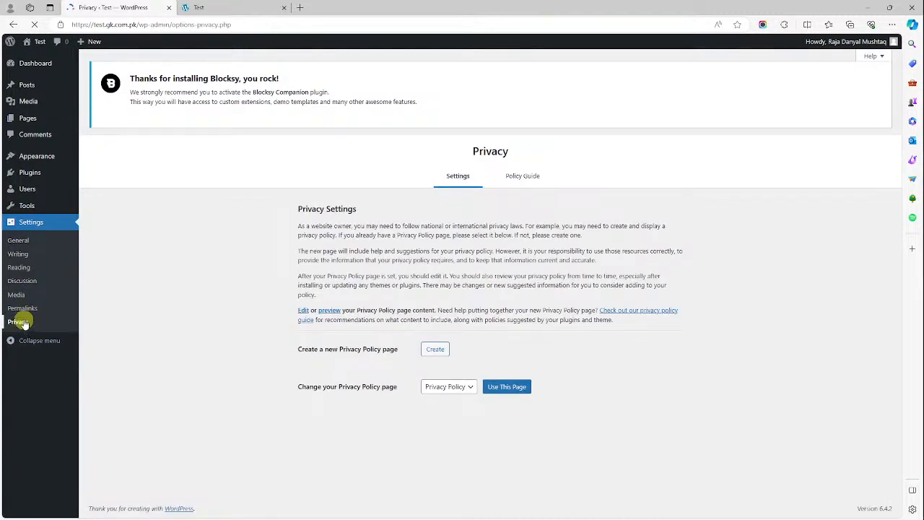
pyautogui.click(25, 256)
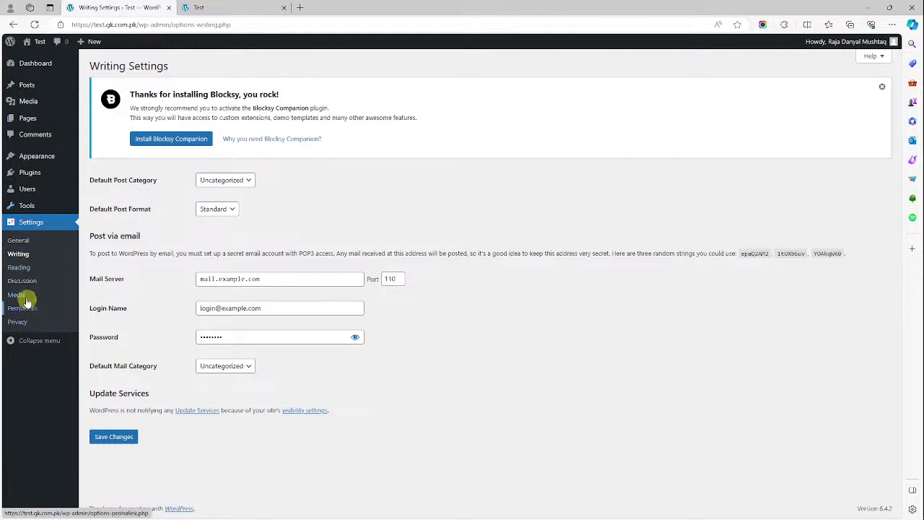
pyautogui.click(21, 220)
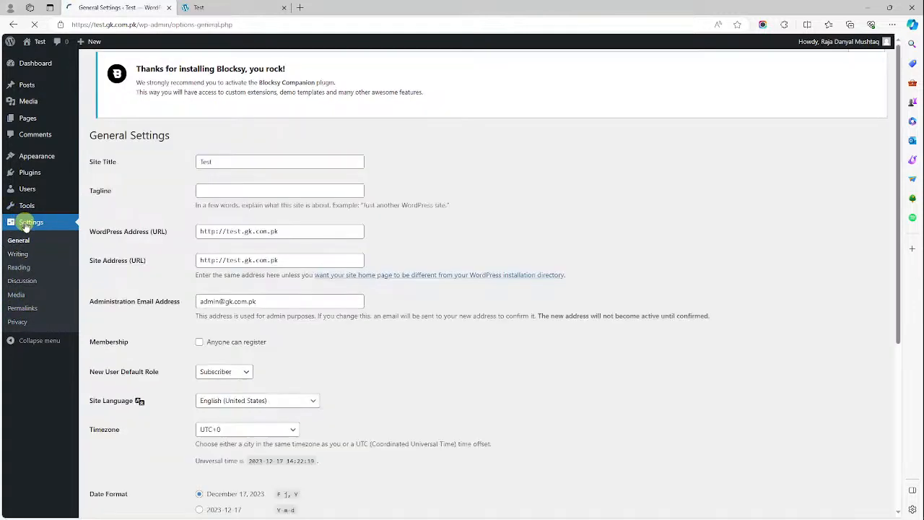
# Search the WordPress plugins available to add for "stackable"
pyautogui.click(36, 175)
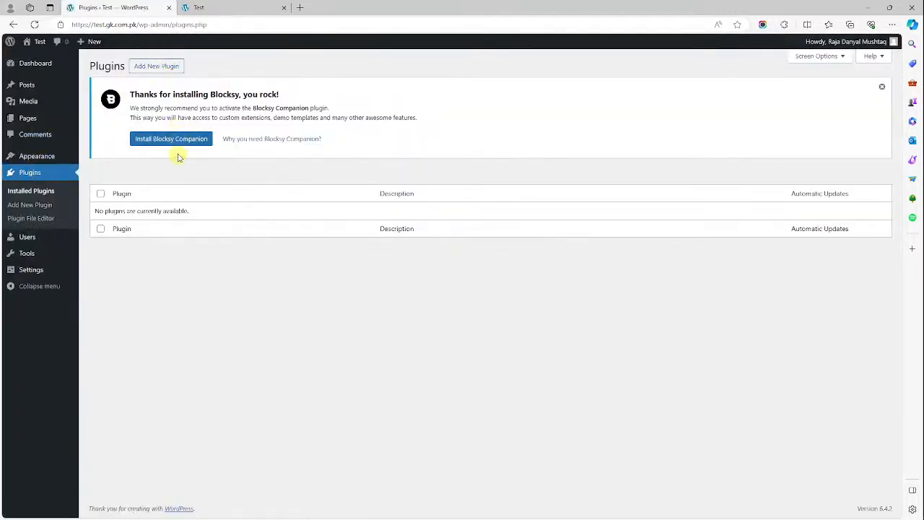
pyautogui.click(147, 67)
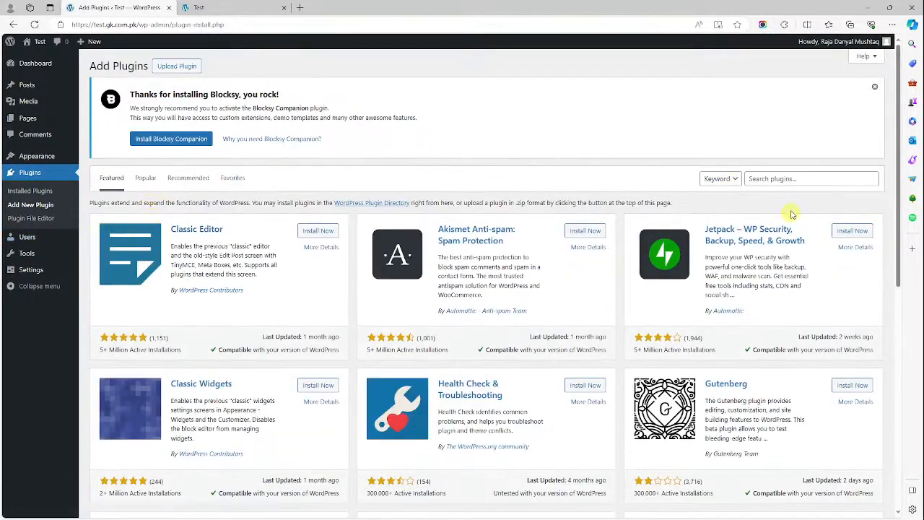
pyautogui.click(805, 178)
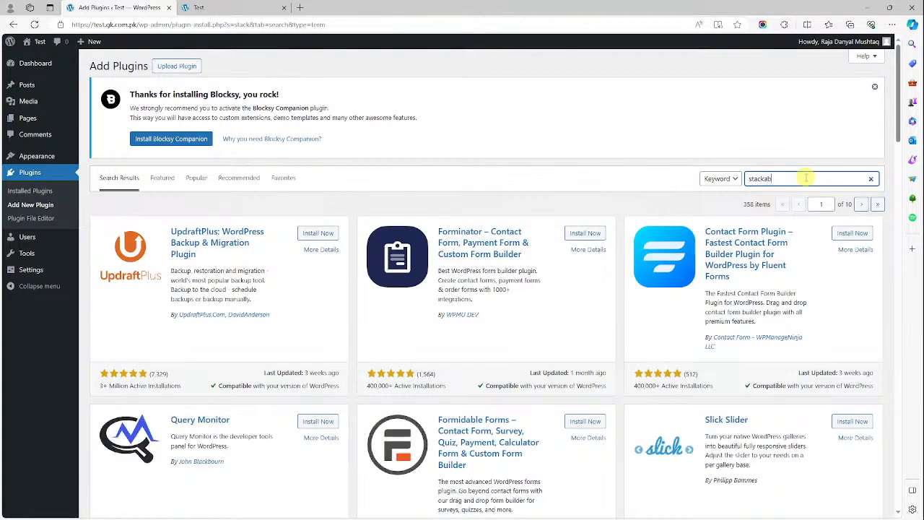
pyautogui.write('le')
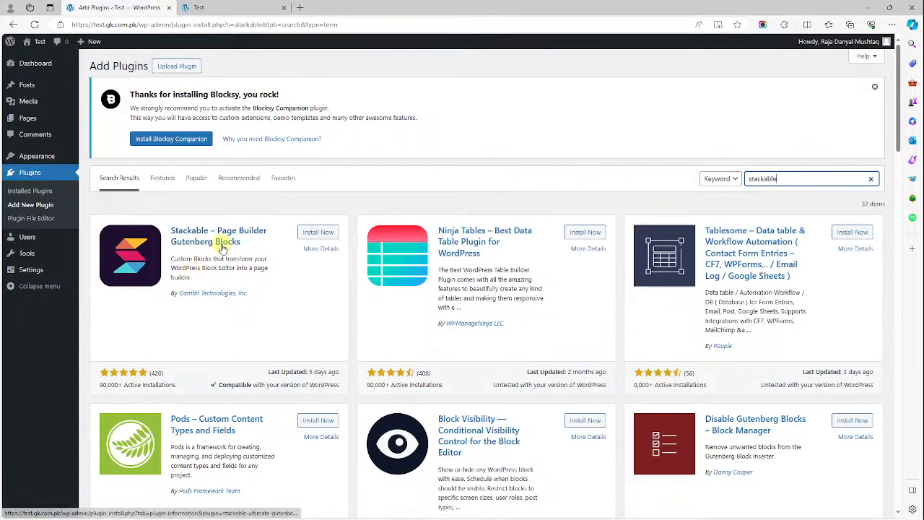
# Install and activate the Stackable – Page Builder Gutenberg Blocks plugin, and opt in to its update notifications
pyautogui.click(228, 233)
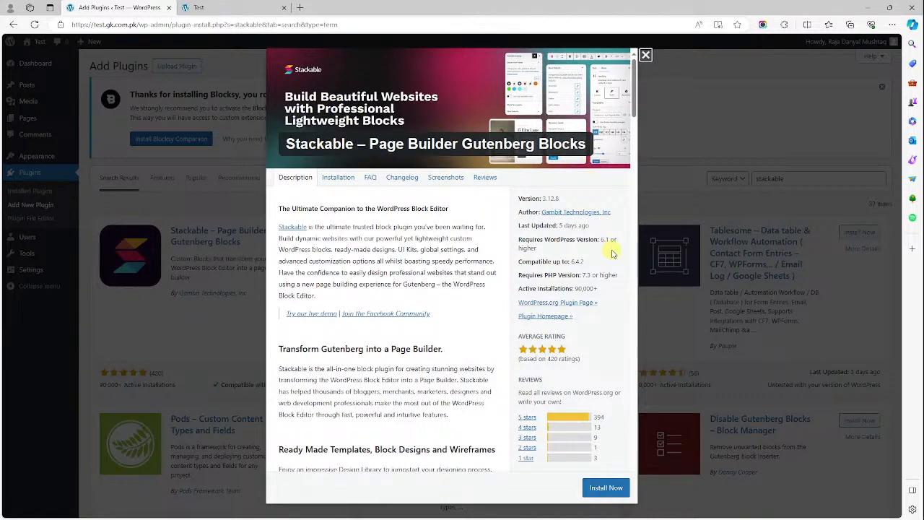
pyautogui.click(617, 488)
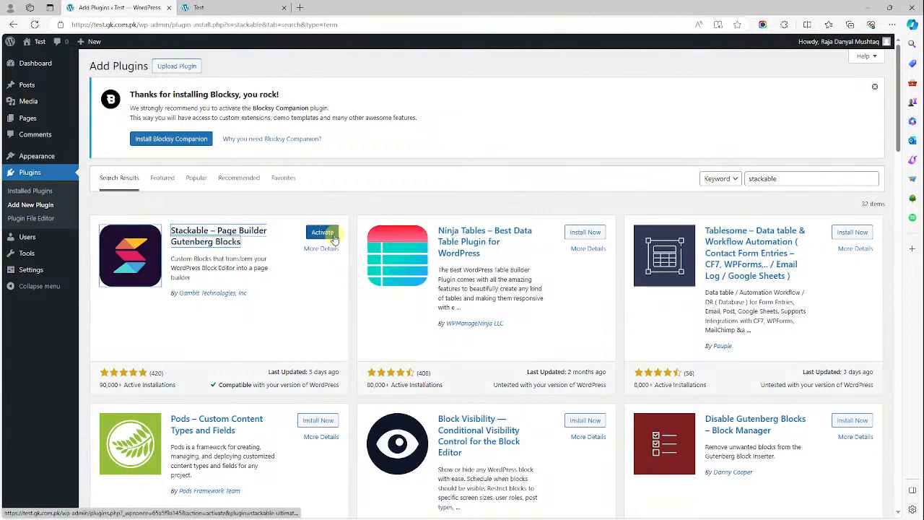
pyautogui.click(334, 237)
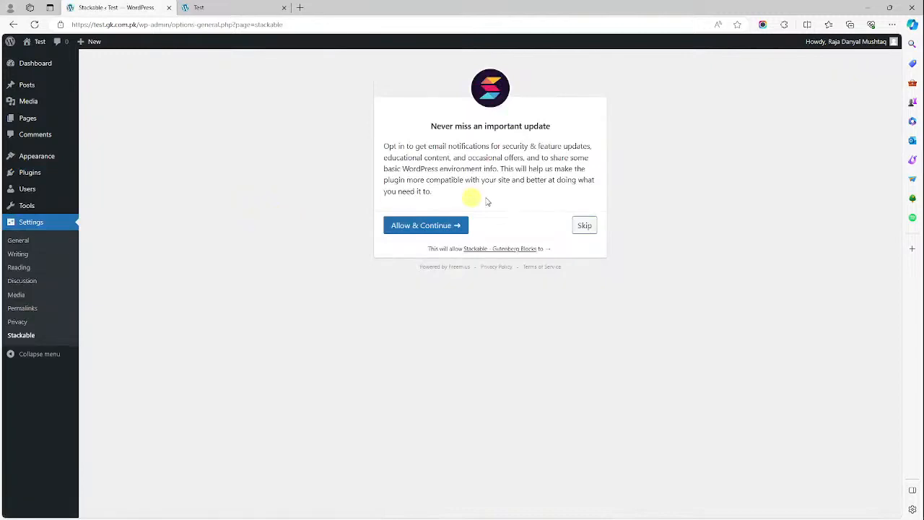
pyautogui.click(448, 225)
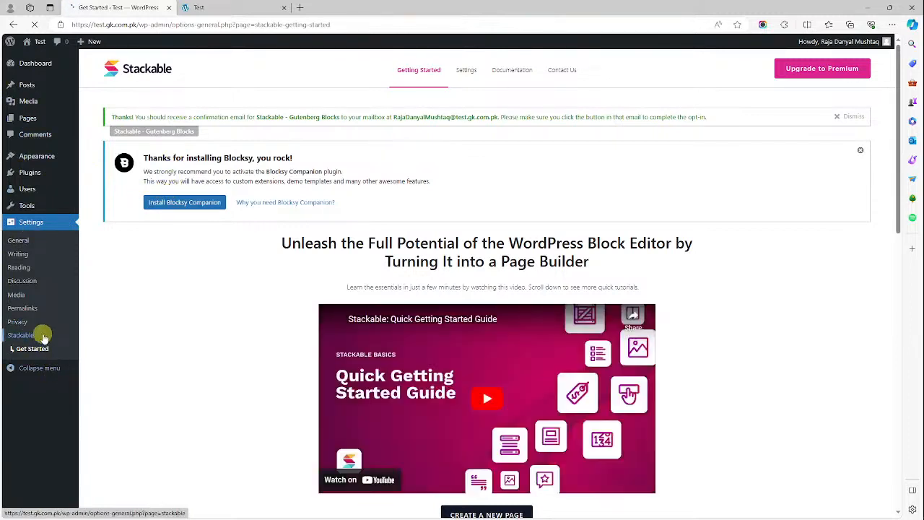
# Look over Stackable's getting started page, including its tutorials, documentation and essentials videos
pyautogui.scroll(-4, 213, 153)
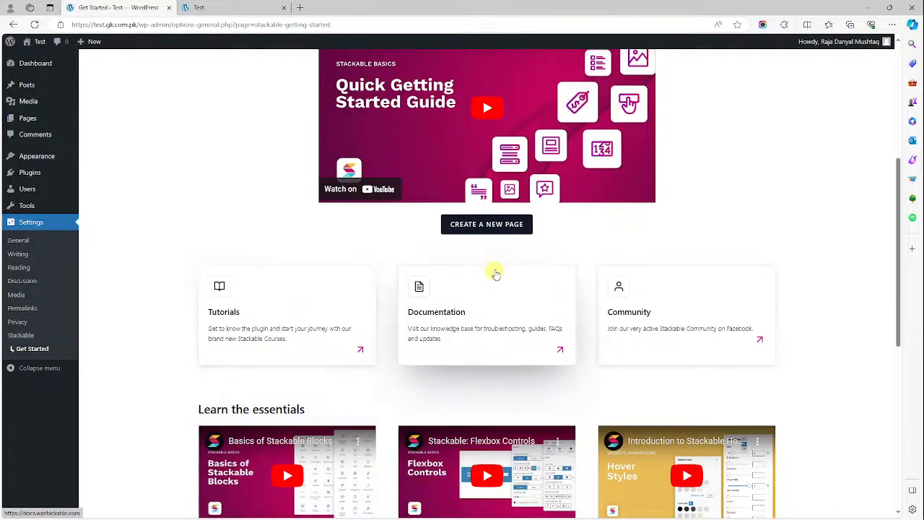
pyautogui.scroll(-4, 497, 270)
pyautogui.scroll(4, 467, 299)
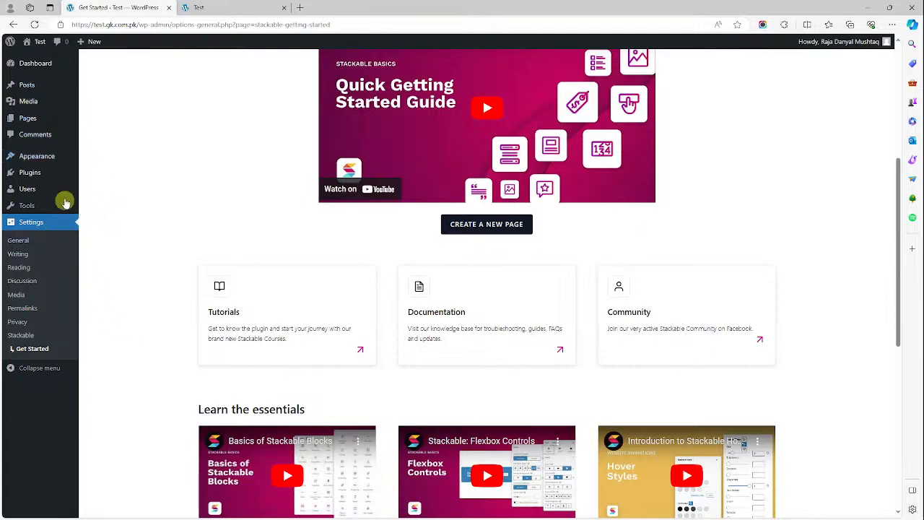
pyautogui.scroll(5, 133, 184)
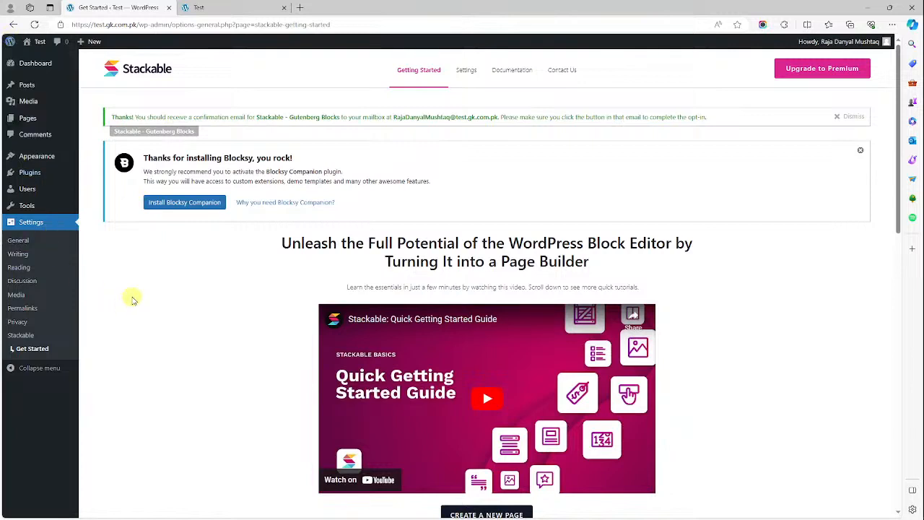
# Start a new page from the Pages list and go through the block editor's welcome guide to its end
pyautogui.moveTo(29, 123)
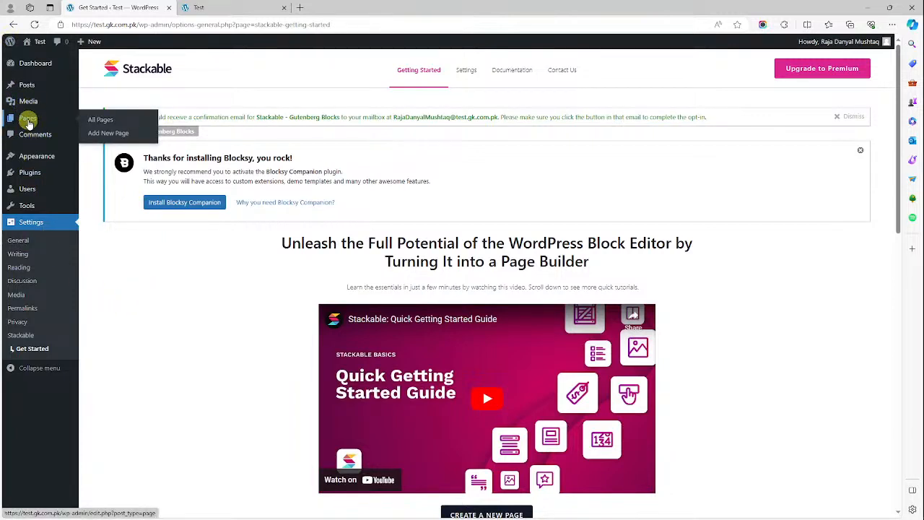
pyautogui.click(29, 120)
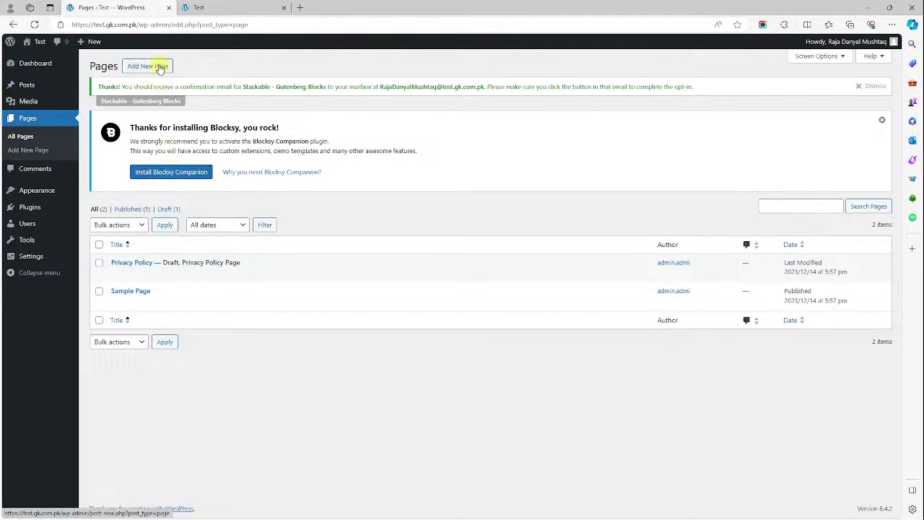
pyautogui.click(160, 66)
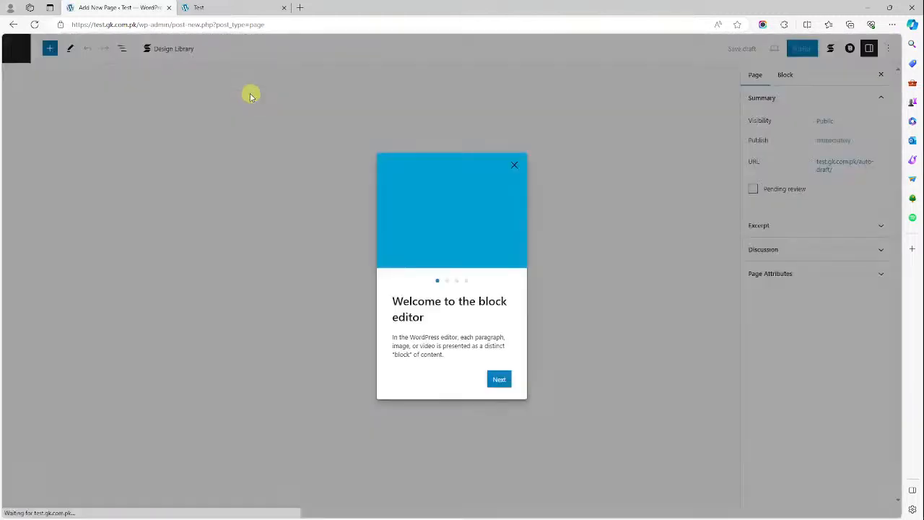
pyautogui.click(505, 380)
pyautogui.click(503, 383)
pyautogui.click(504, 384)
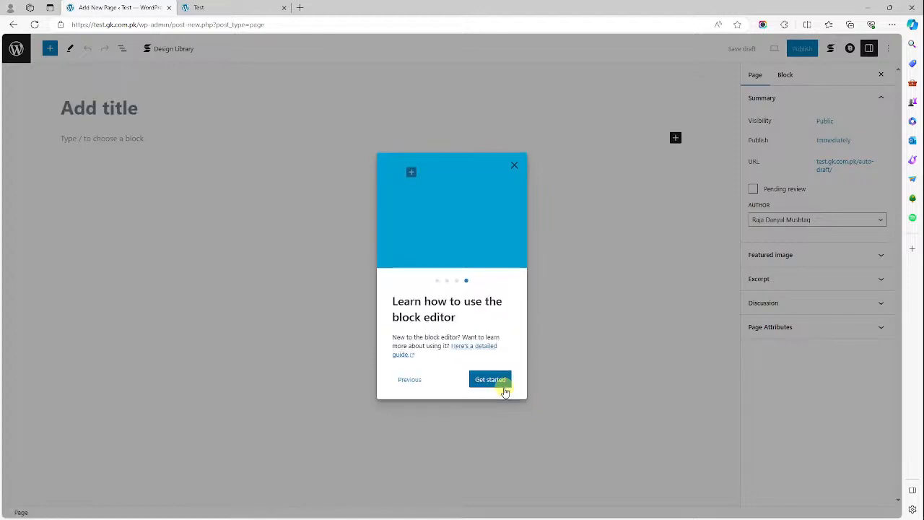
pyautogui.click(498, 379)
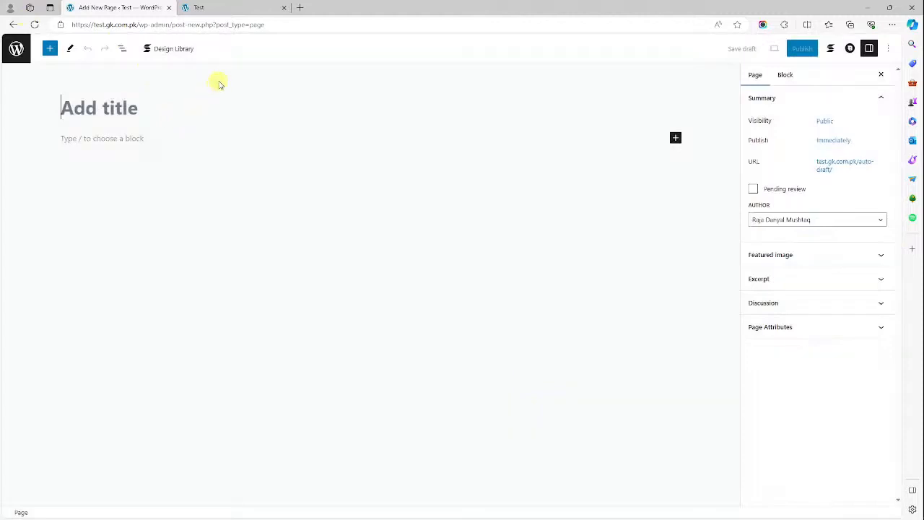
# Title the new page "Home" and publish it
pyautogui.write('Home')
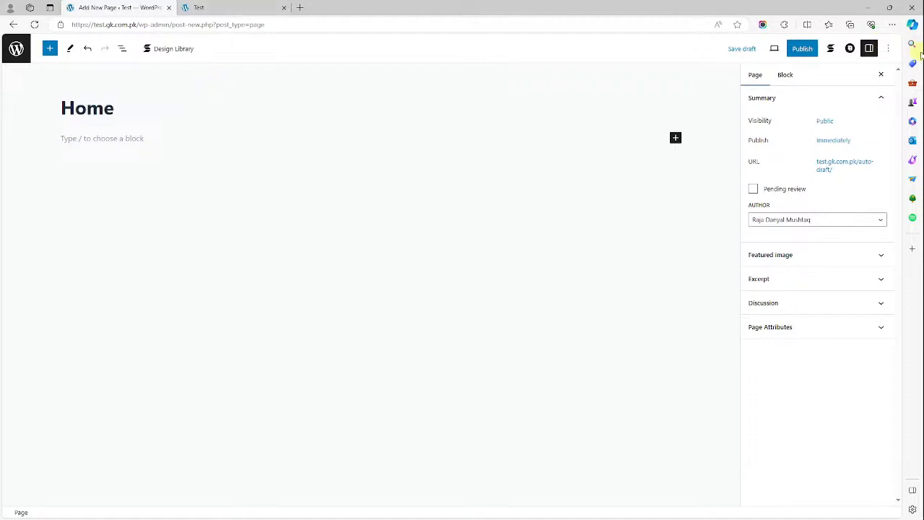
pyautogui.click(801, 51)
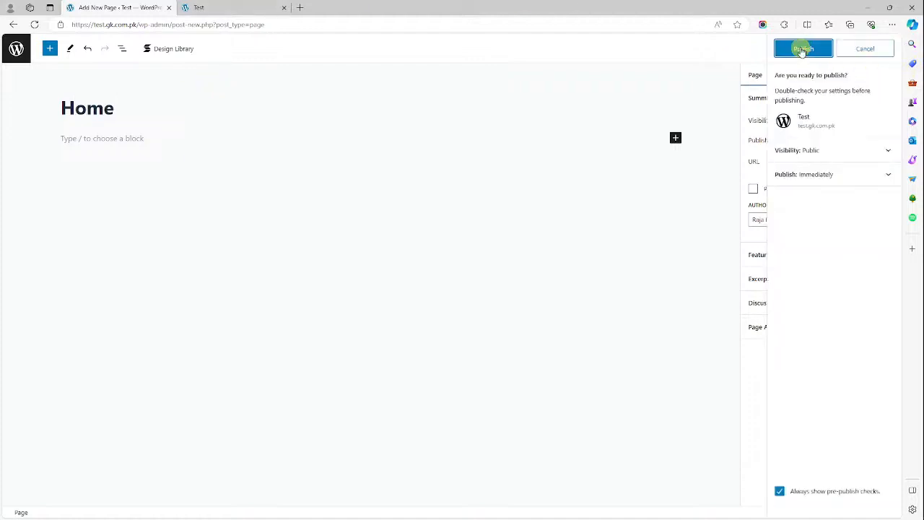
pyautogui.click(801, 51)
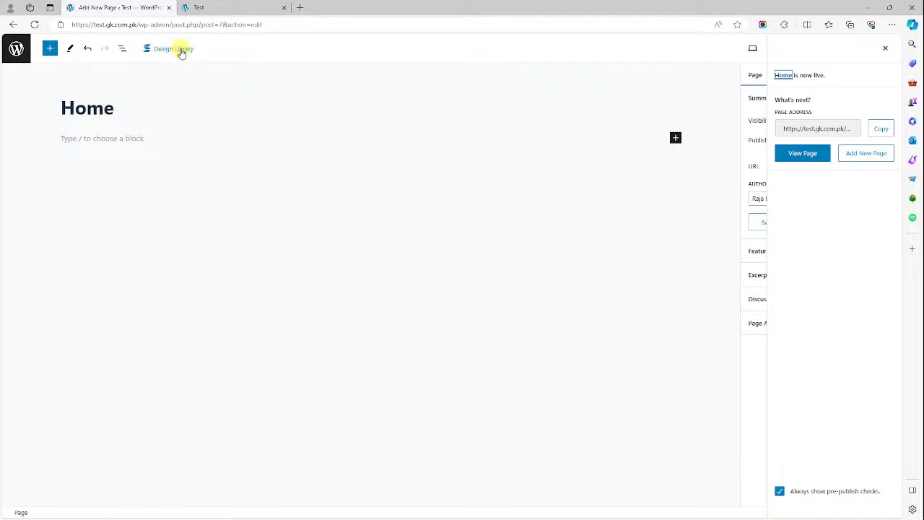
# Look over the block design categories in the Stackable Design Library, and close the library
pyautogui.click(180, 49)
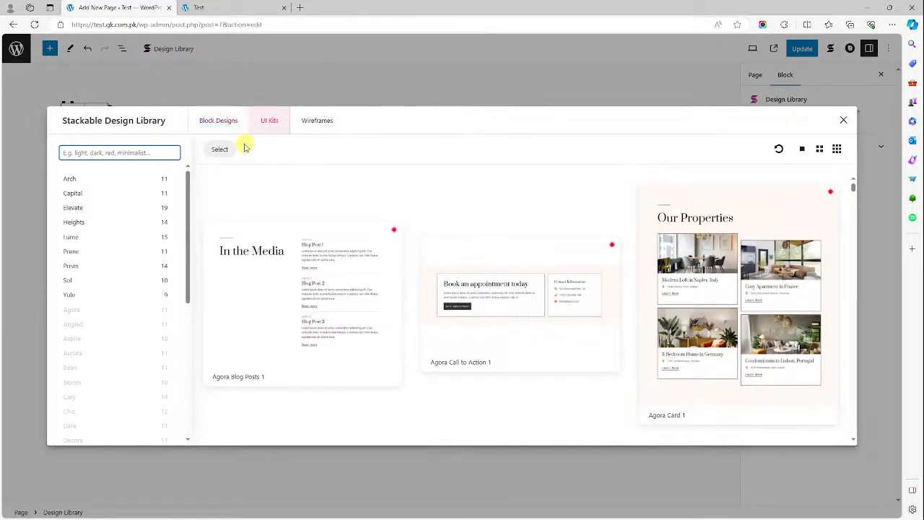
pyautogui.click(222, 123)
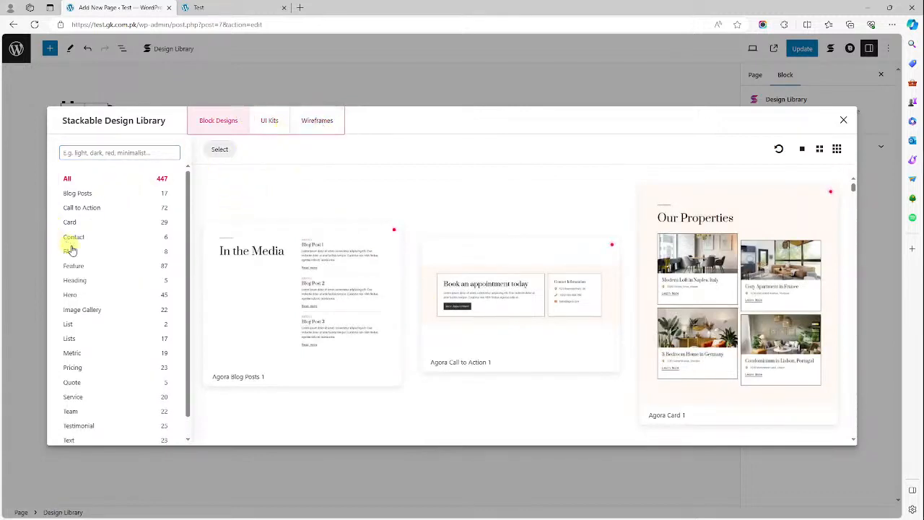
pyautogui.click(843, 120)
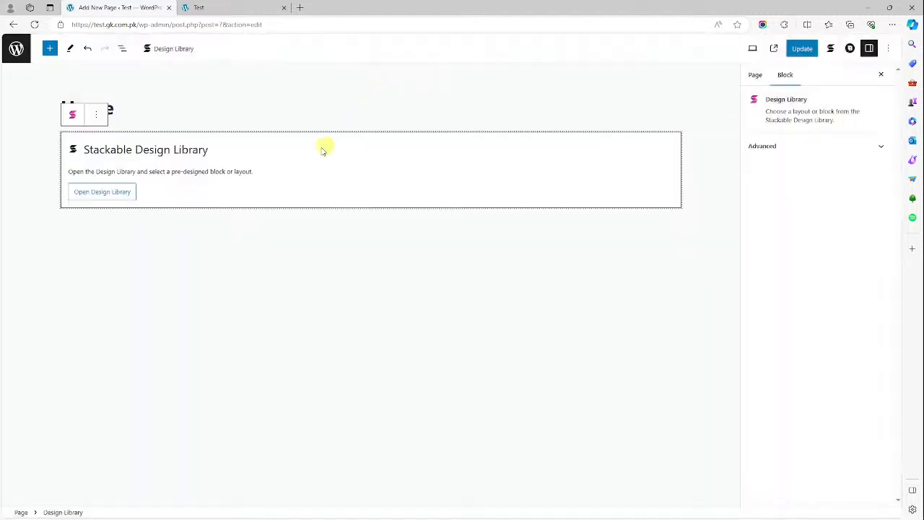
# Delete the Stackable Design Library placeholder block from the Home page and update the page
pyautogui.rightClick(97, 114)
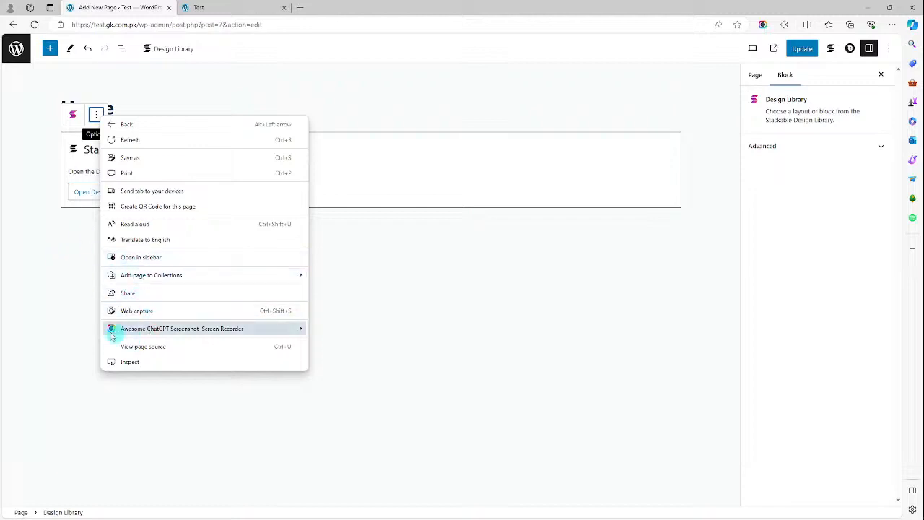
pyautogui.click(50, 305)
pyautogui.click(156, 166)
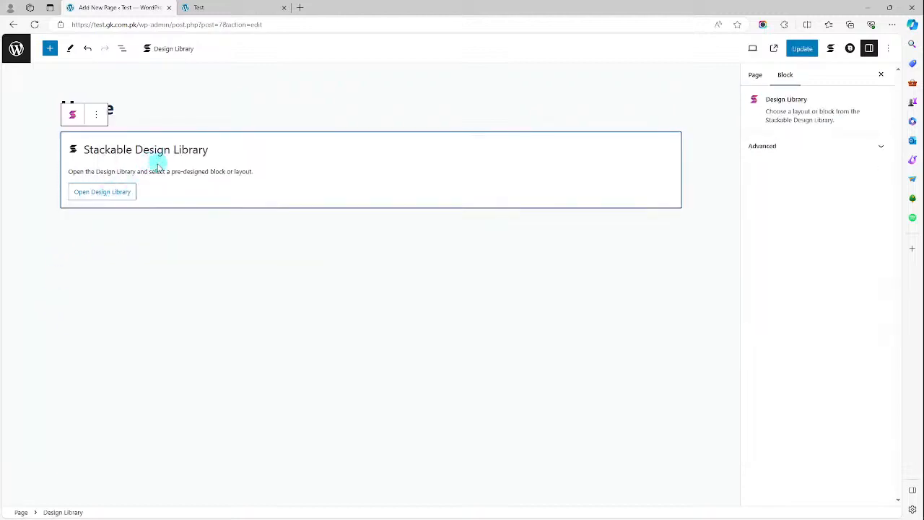
pyautogui.press('Delete')
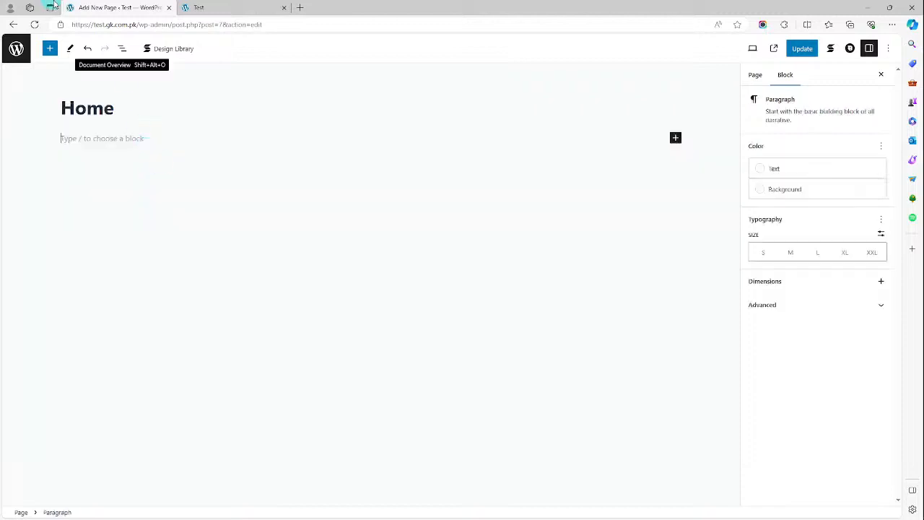
pyautogui.click(808, 55)
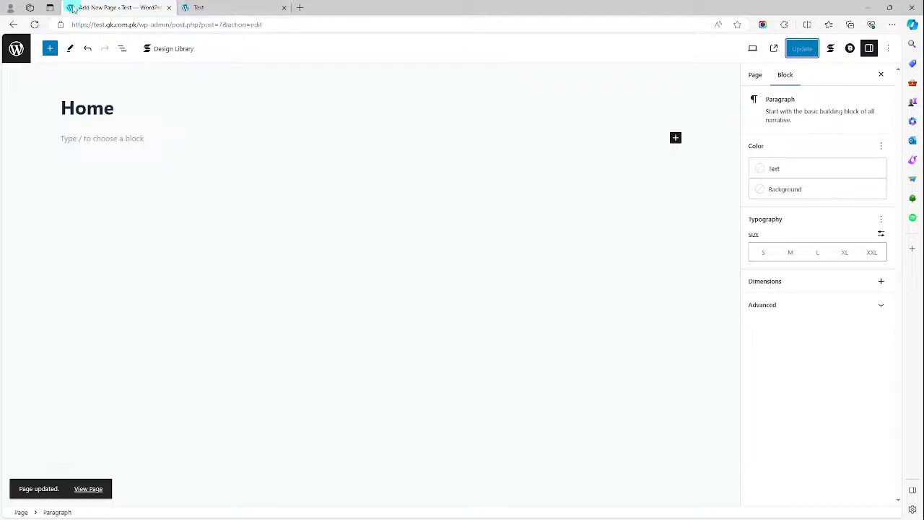
# Create a navigation menu named "Main Menu" that automatically adds new top-level pages
pyautogui.click(13, 26)
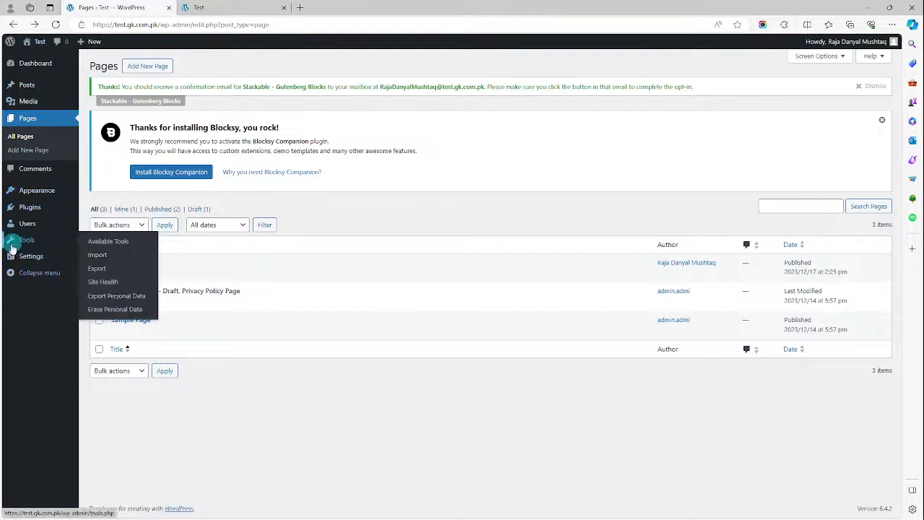
pyautogui.moveTo(38, 203)
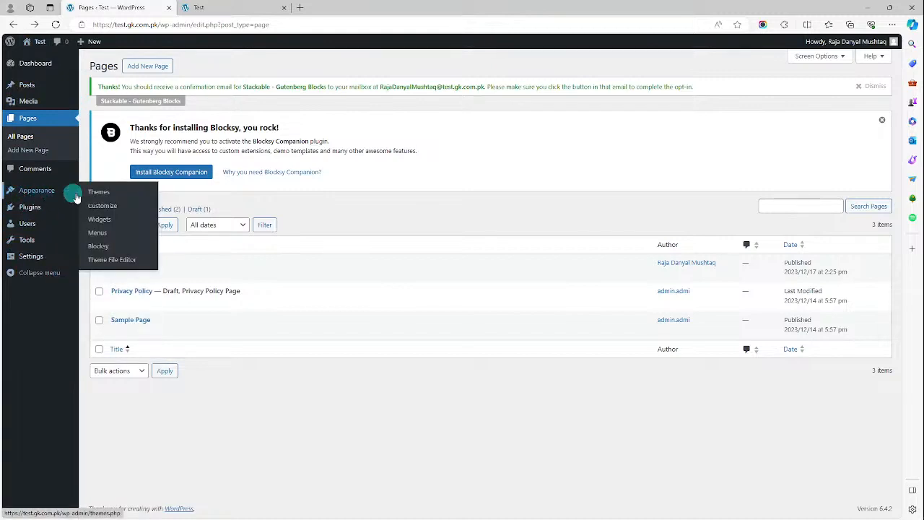
pyautogui.click(111, 233)
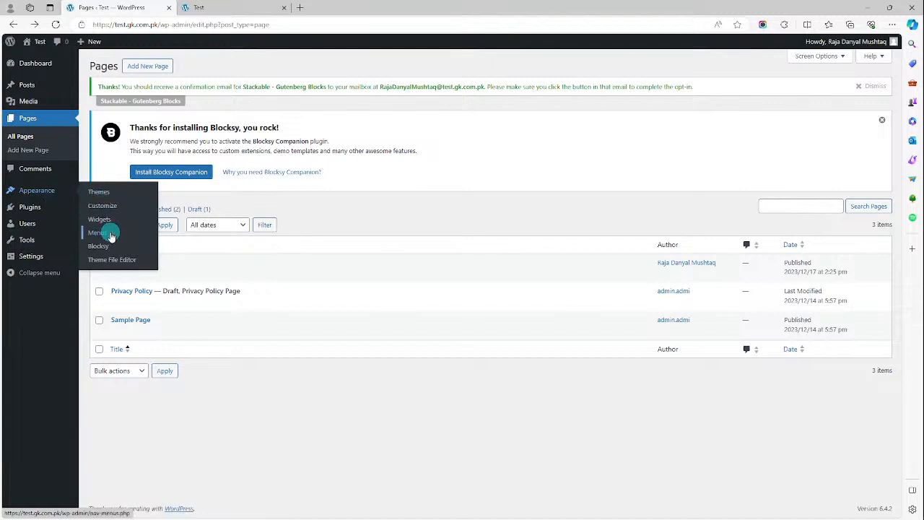
pyautogui.click(104, 235)
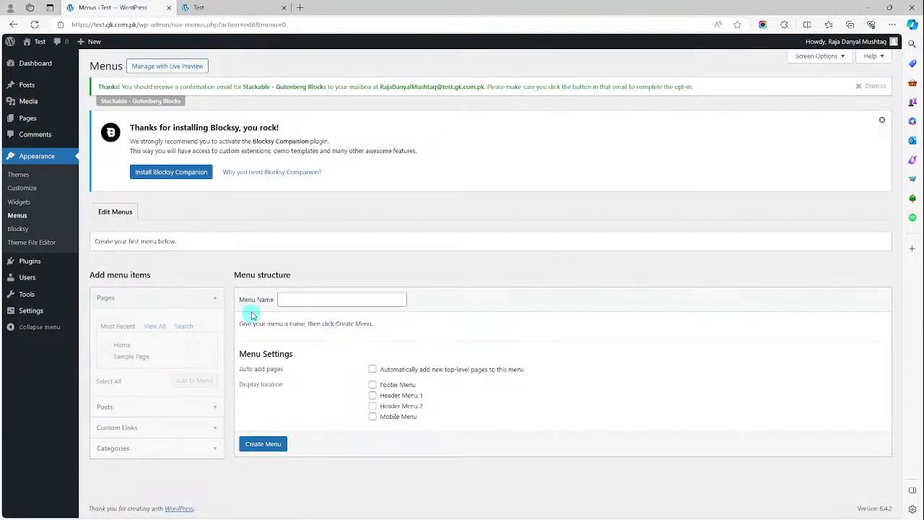
pyautogui.click(347, 299)
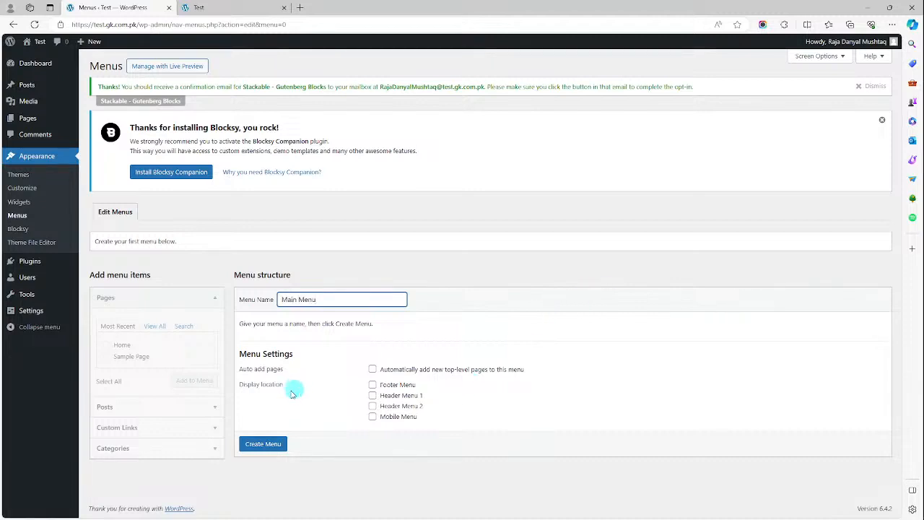
pyautogui.click(416, 369)
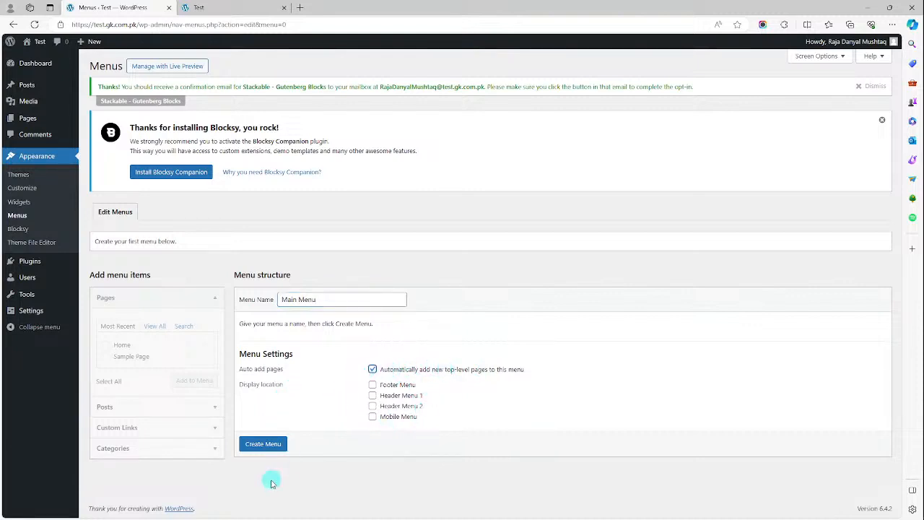
pyautogui.click(262, 444)
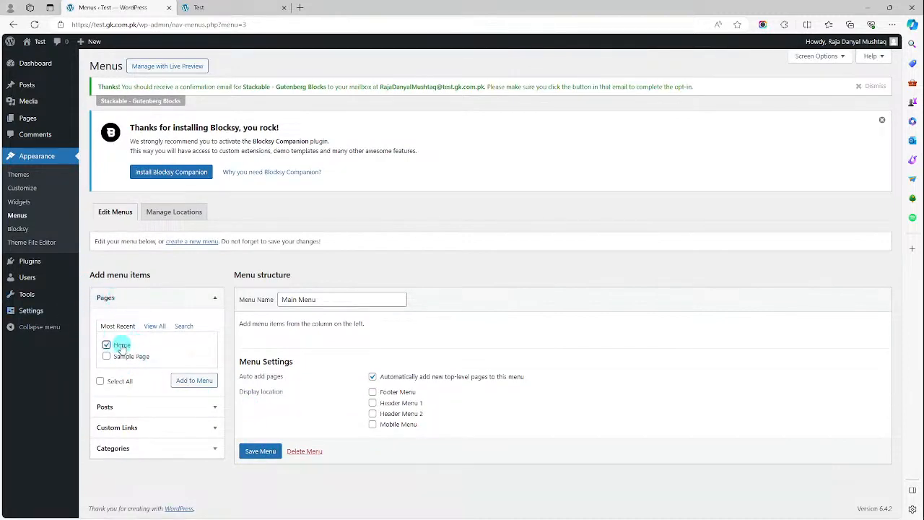
# Add the Home page and a custom link "Services" with the URL # to Main Menu
pyautogui.click(213, 379)
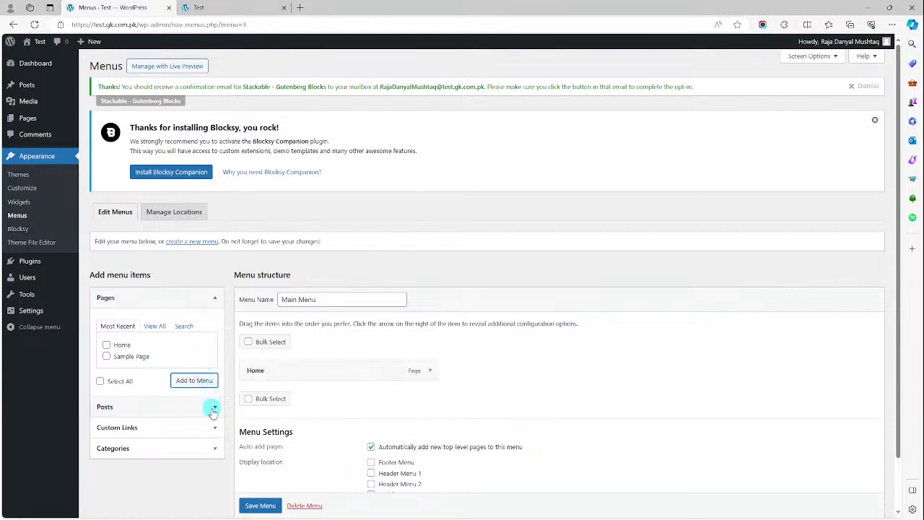
pyautogui.click(175, 431)
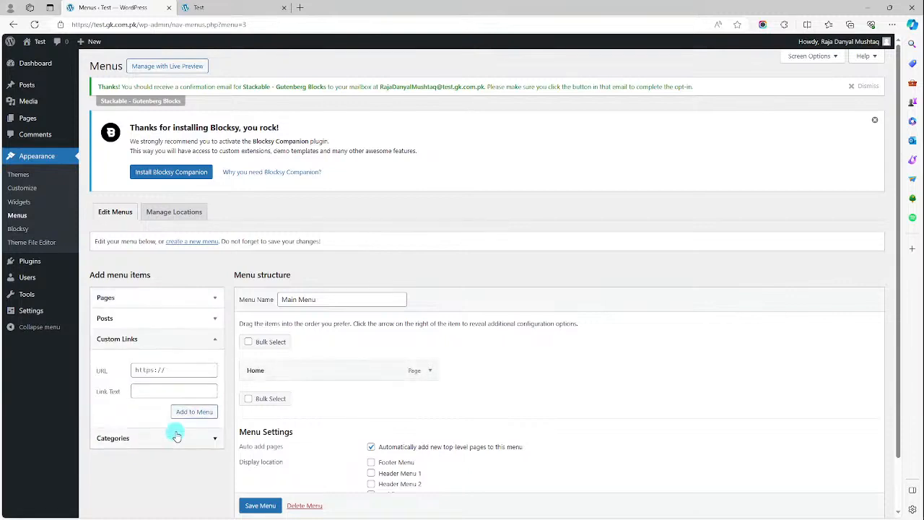
pyautogui.click(176, 369)
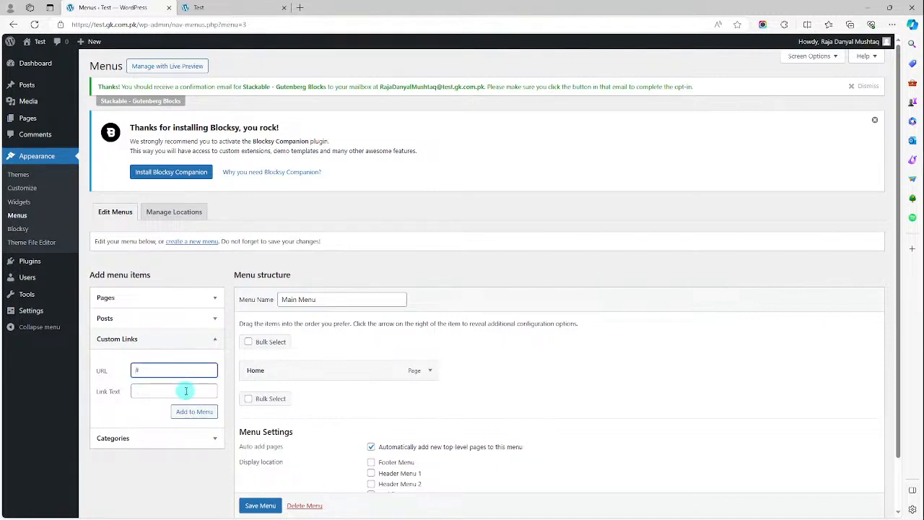
pyautogui.click(187, 390)
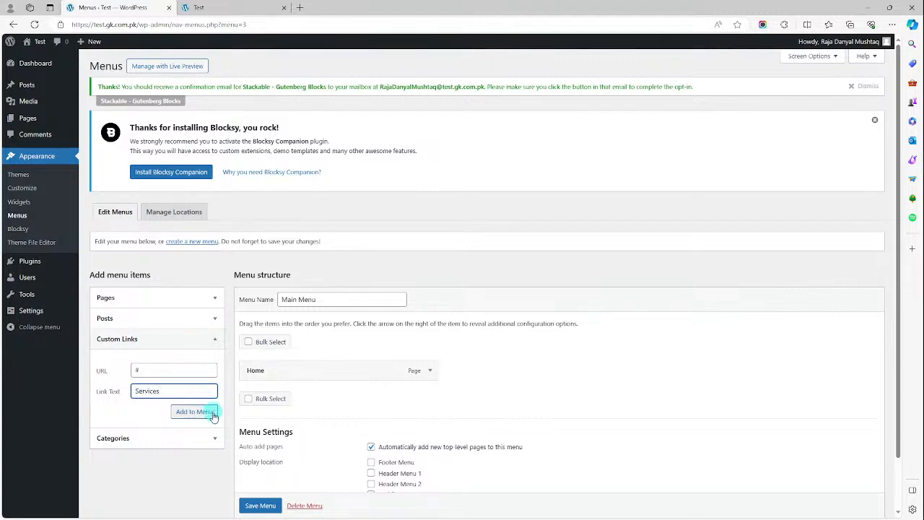
pyautogui.click(209, 413)
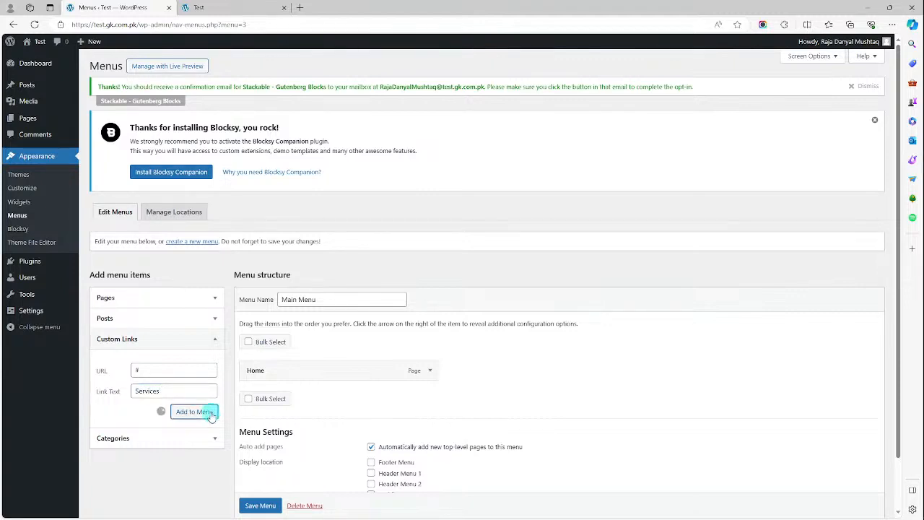
# Add a custom link "Contact Us" with the URL # to Main Menu
pyautogui.click(178, 363)
pyautogui.write('#')
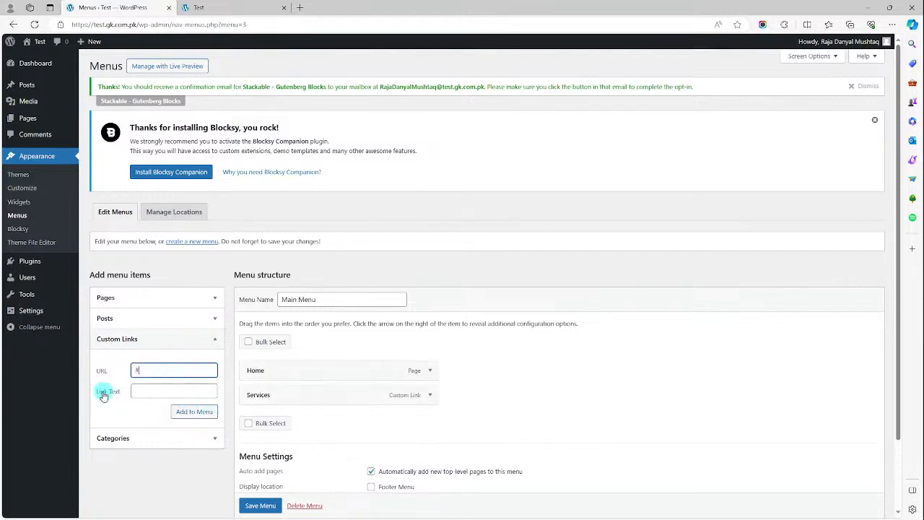
pyautogui.click(163, 393)
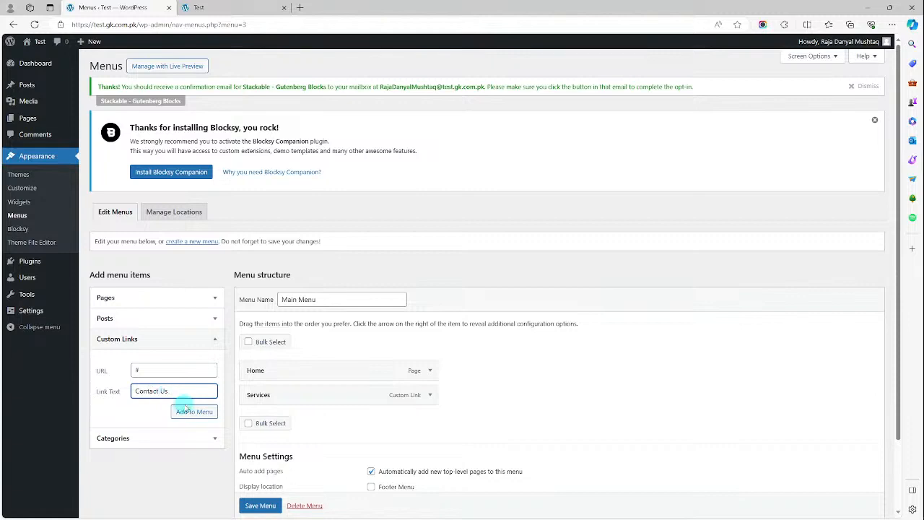
pyautogui.click(192, 411)
# Add a custom link "About" with the URL # to Main Menu and save the menu
pyautogui.click(157, 370)
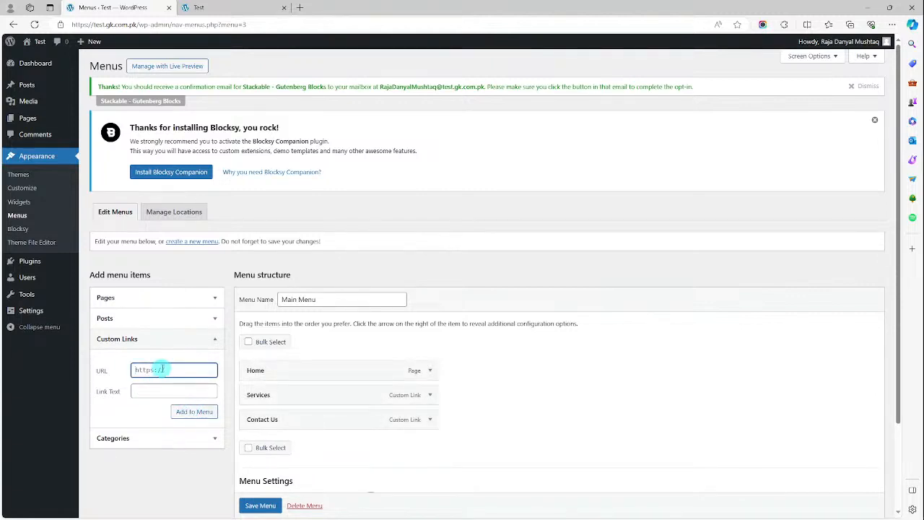
pyautogui.click(199, 387)
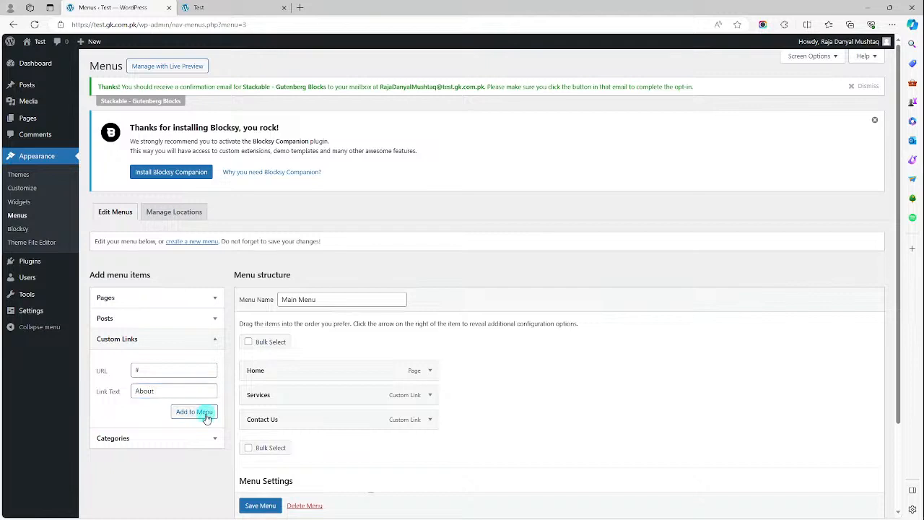
pyautogui.click(206, 412)
pyautogui.click(261, 506)
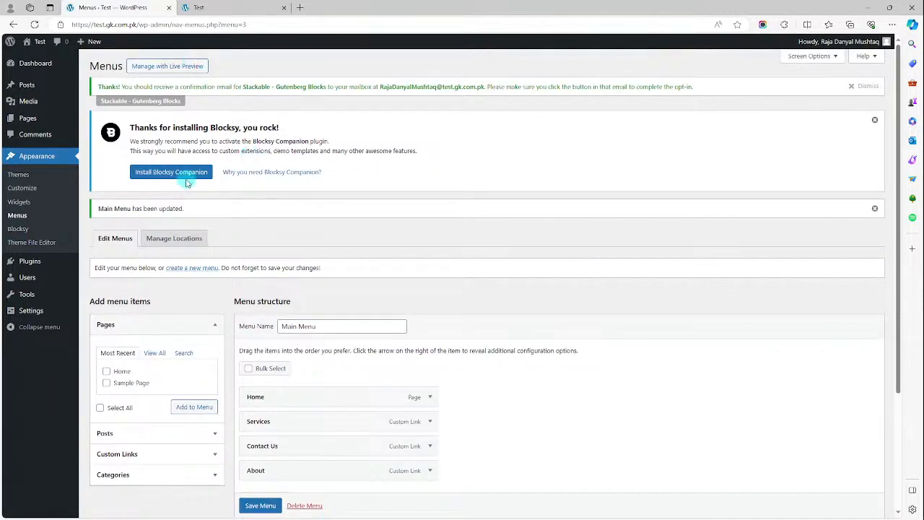
# Install the recommended Blocksy Companion plugin and return to the WordPress dashboard home
pyautogui.click(185, 179)
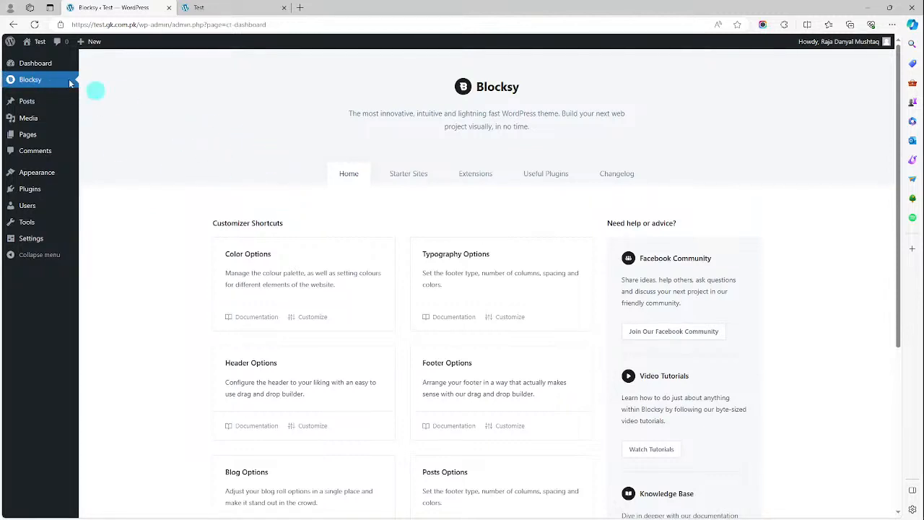
pyautogui.moveTo(13, 94)
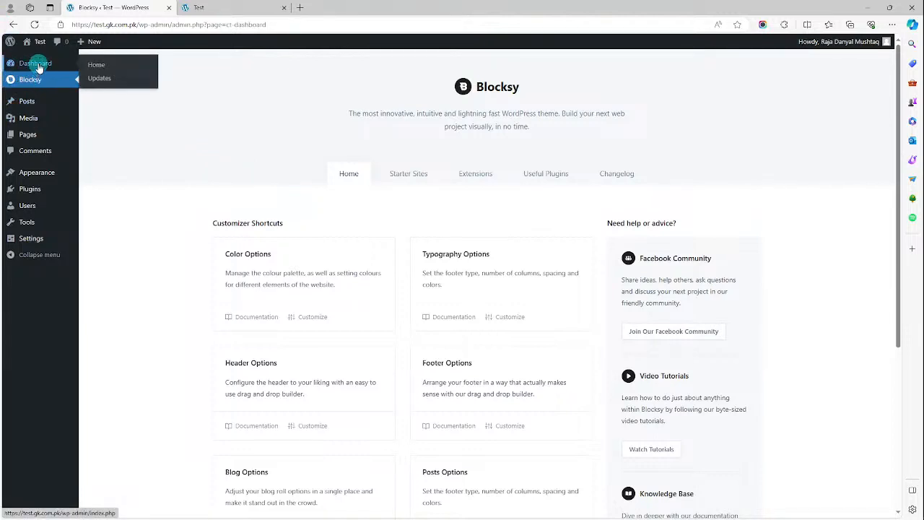
pyautogui.click(38, 71)
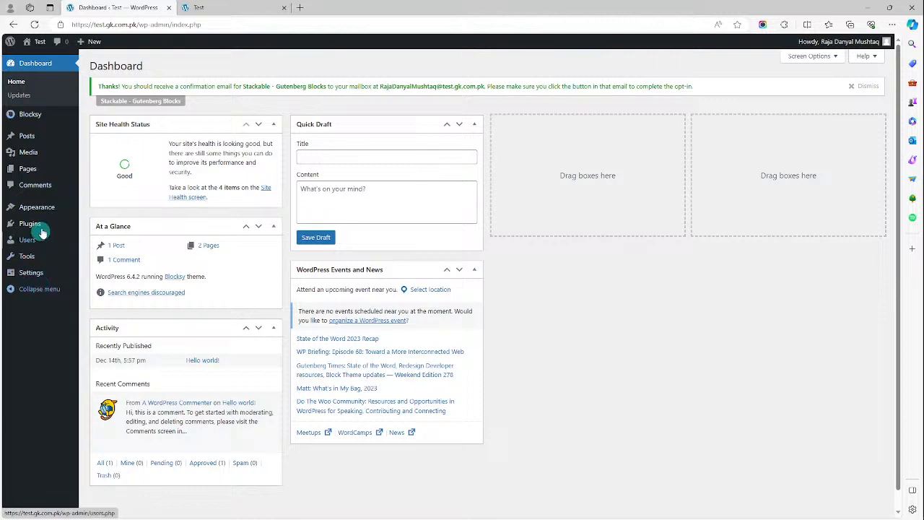
# Open the theme customizer in a new browser tab and go to its Homepage Settings
pyautogui.moveTo(47, 208)
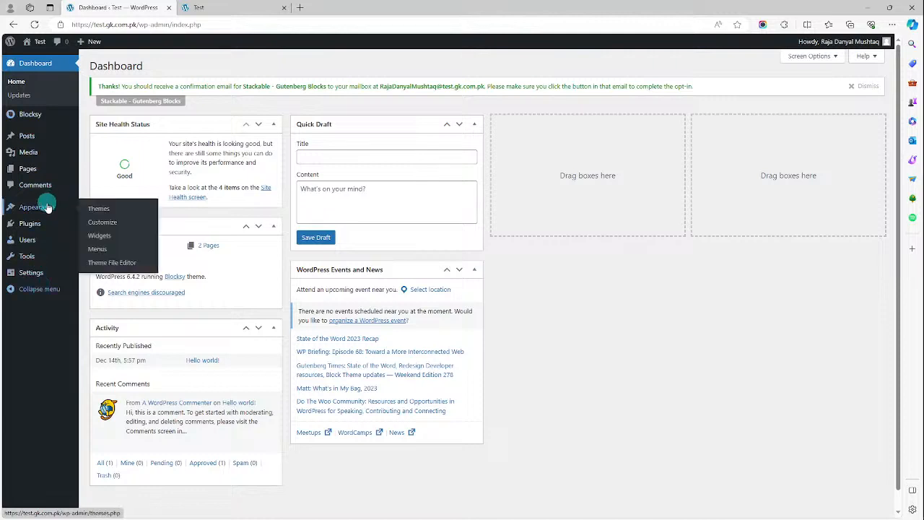
pyautogui.middleClick(100, 226)
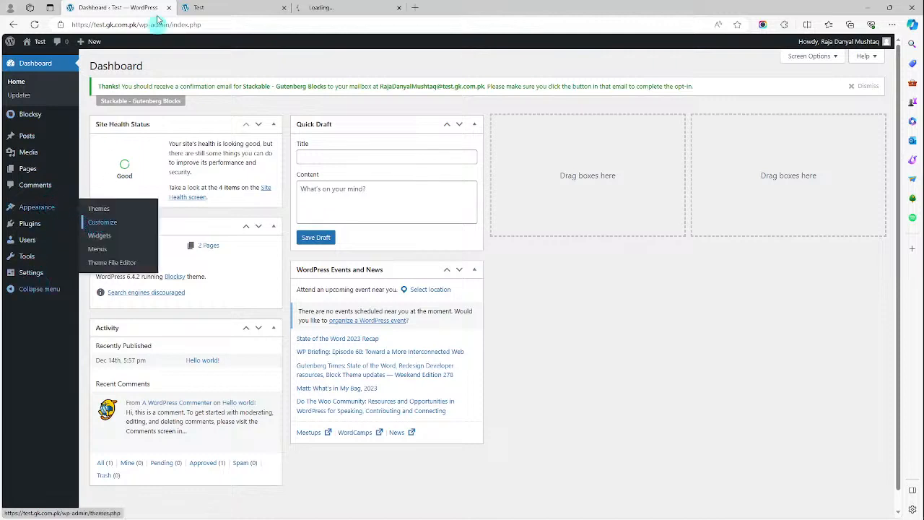
pyautogui.click(336, 6)
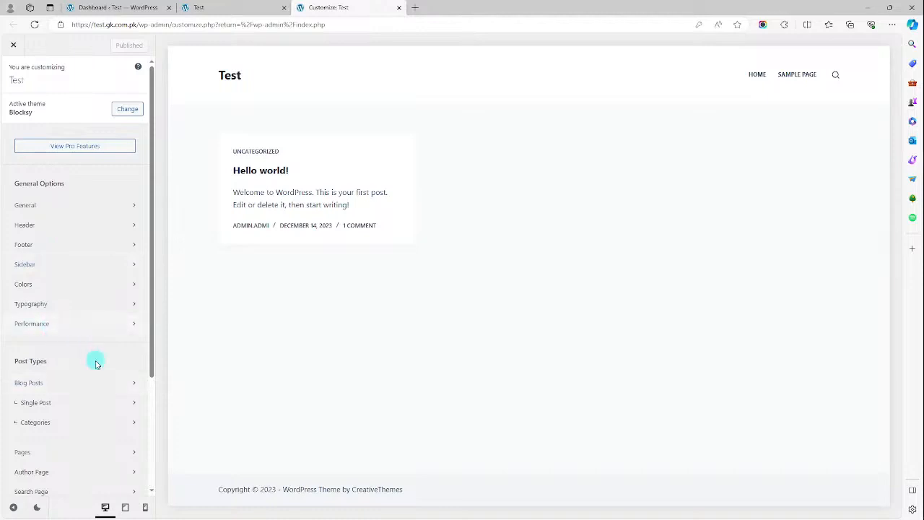
pyautogui.scroll(-2, 72, 351)
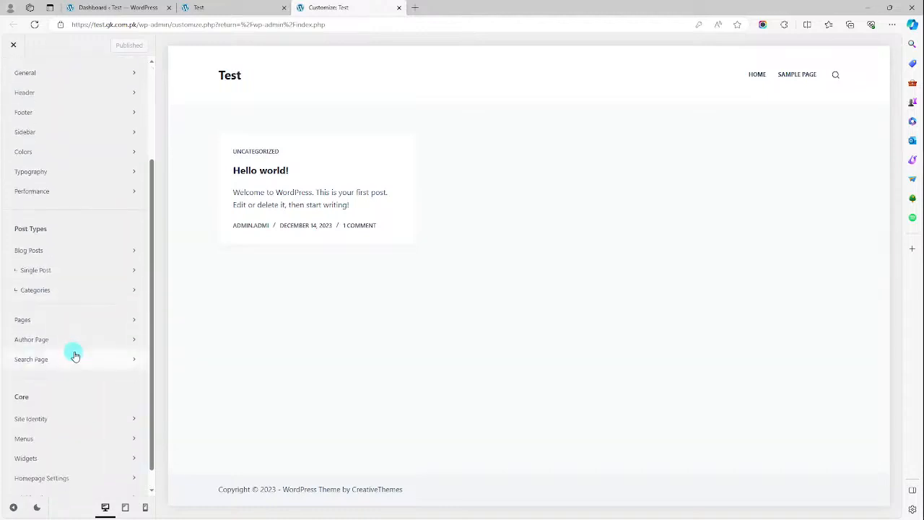
pyautogui.scroll(-1, 78, 365)
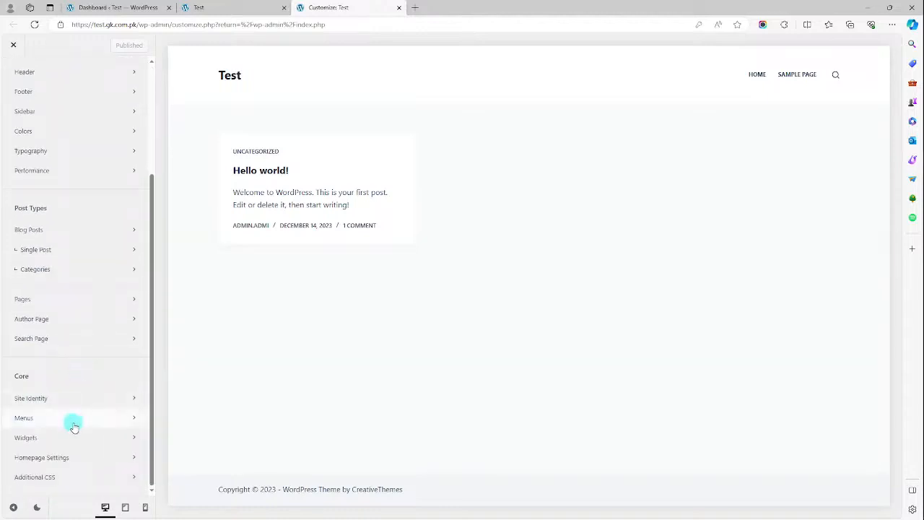
pyautogui.click(77, 462)
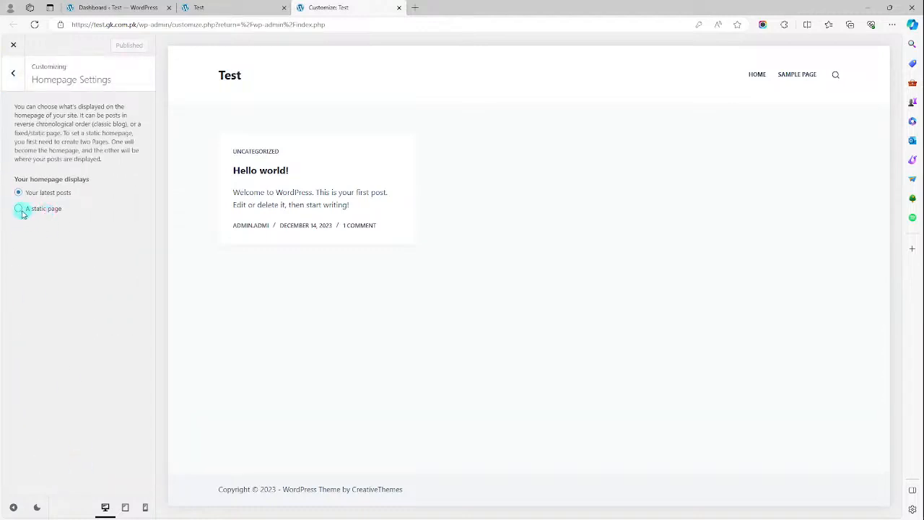
# Set the homepage to display a static page, choose Home as the homepage, and publish the change
pyautogui.click(19, 209)
pyautogui.click(64, 243)
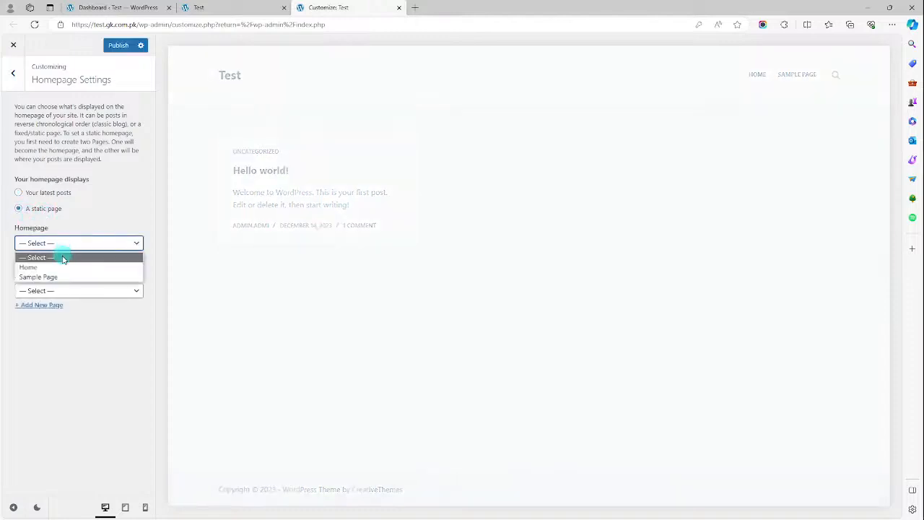
pyautogui.click(28, 267)
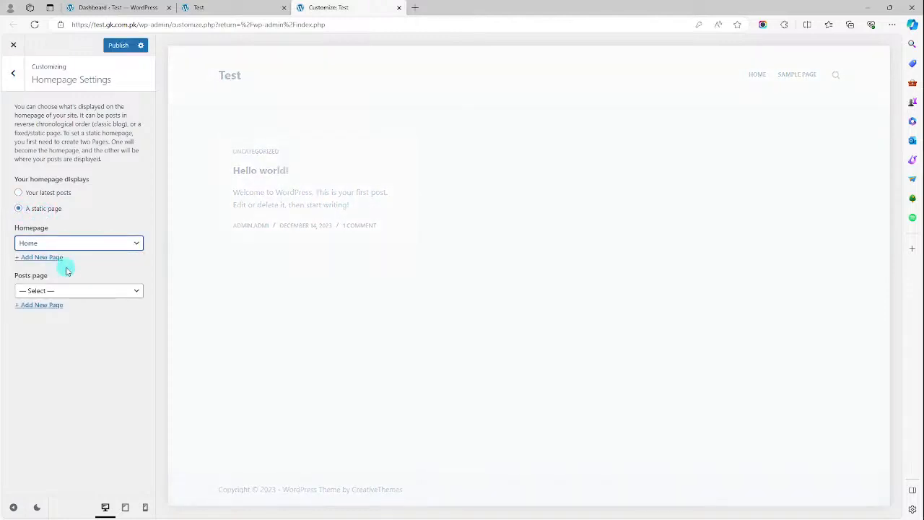
pyautogui.click(120, 46)
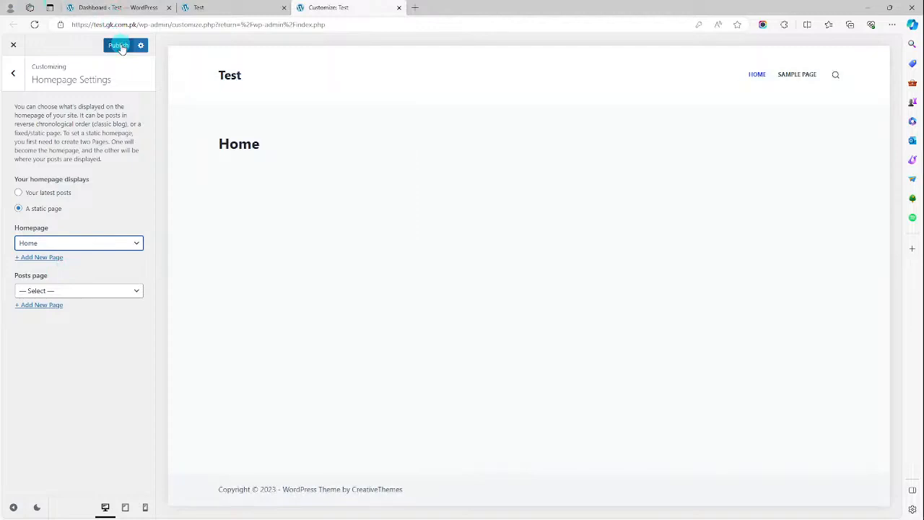
pyautogui.click(120, 46)
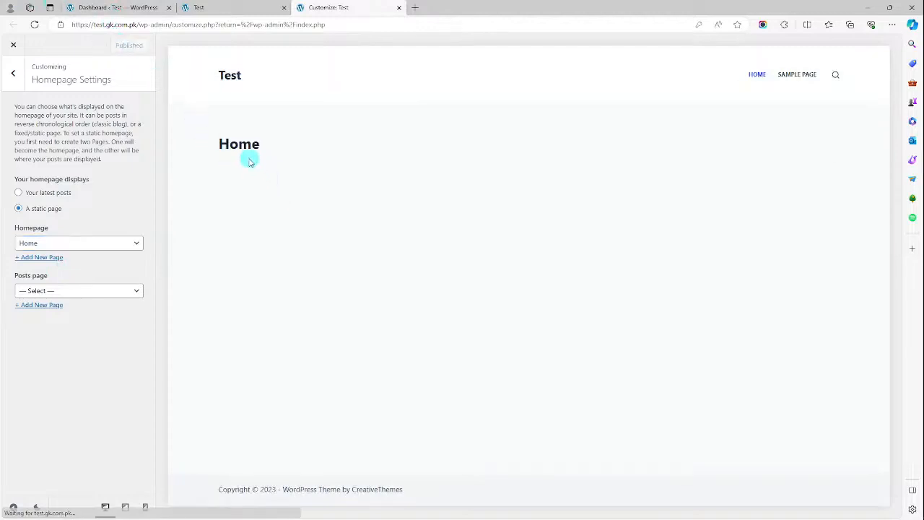
# Open the settings of the Menu 1 element in the global header and look through its options
pyautogui.click(17, 80)
pyautogui.scroll(1, 90, 244)
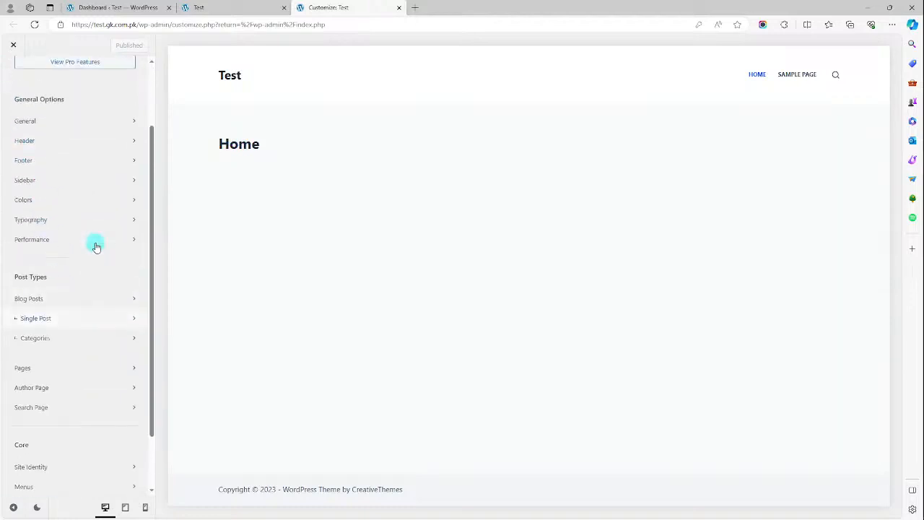
pyautogui.scroll(1, 96, 246)
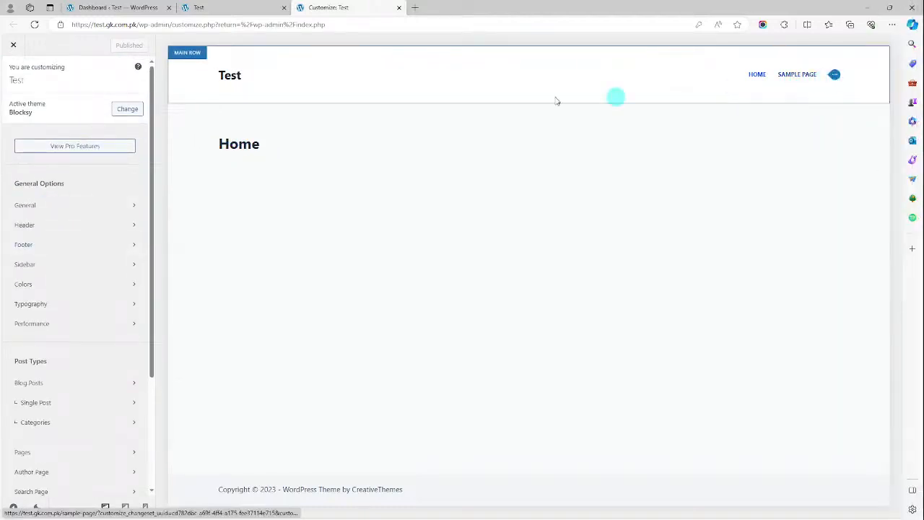
pyautogui.click(62, 228)
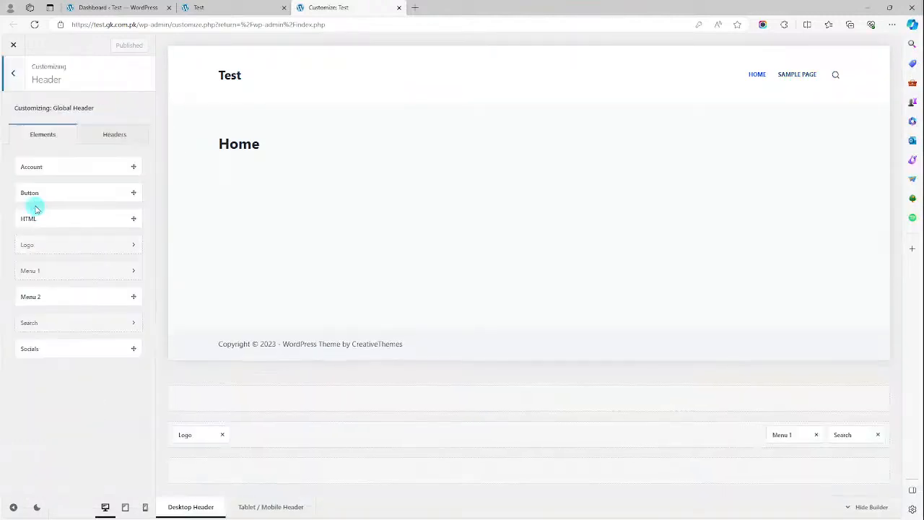
pyautogui.click(87, 273)
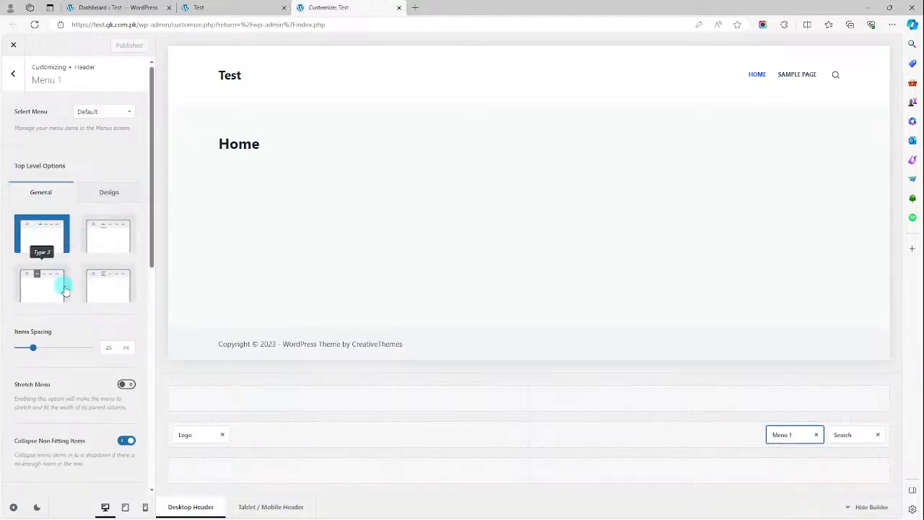
pyautogui.scroll(-3, 62, 288)
pyautogui.scroll(-2, 65, 288)
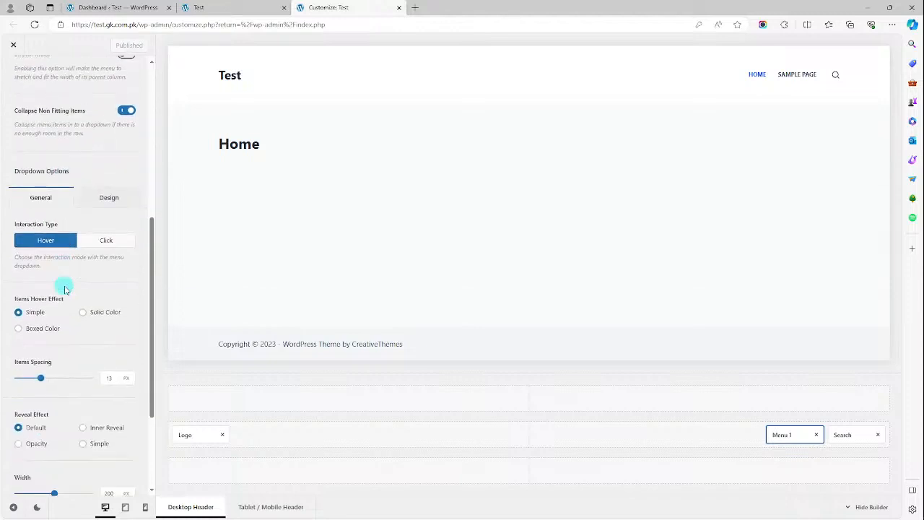
pyautogui.scroll(-2, 73, 285)
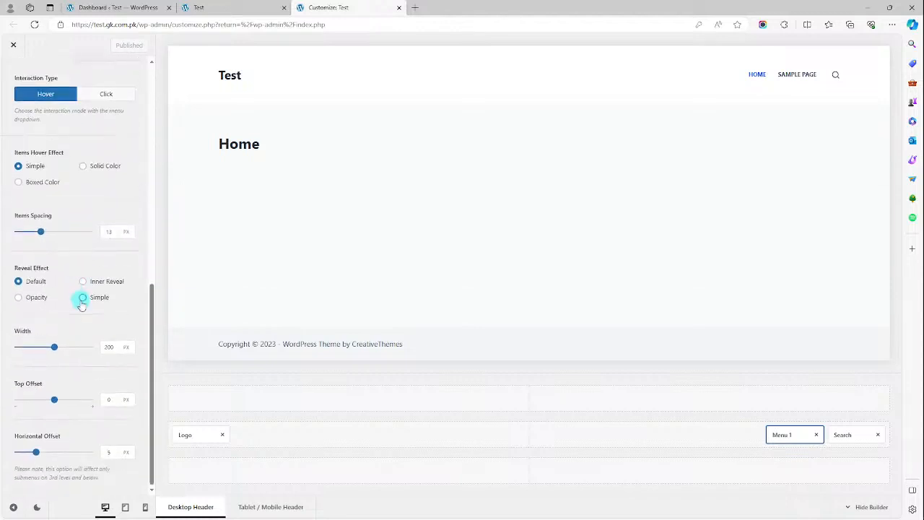
pyautogui.scroll(6, 76, 296)
pyautogui.scroll(2, 81, 303)
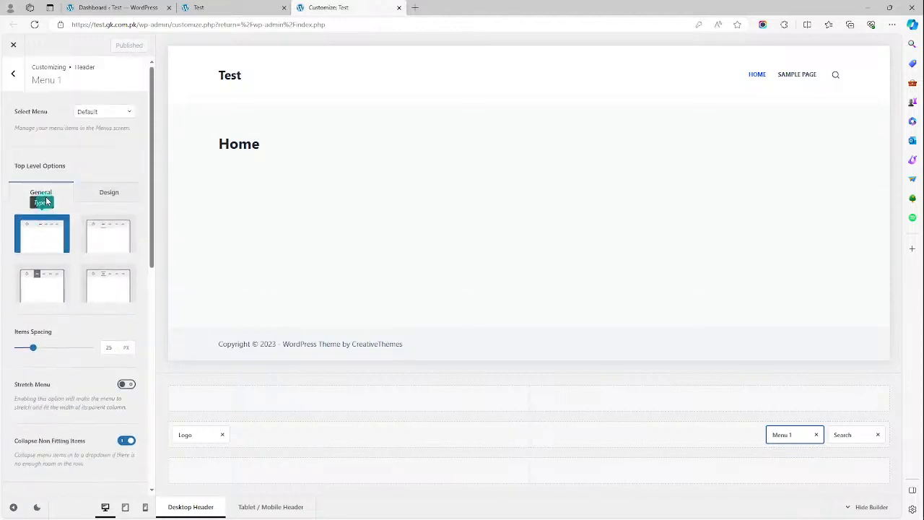
# Assign Main Menu to the header's Menu 1 element and publish the change
pyautogui.click(88, 113)
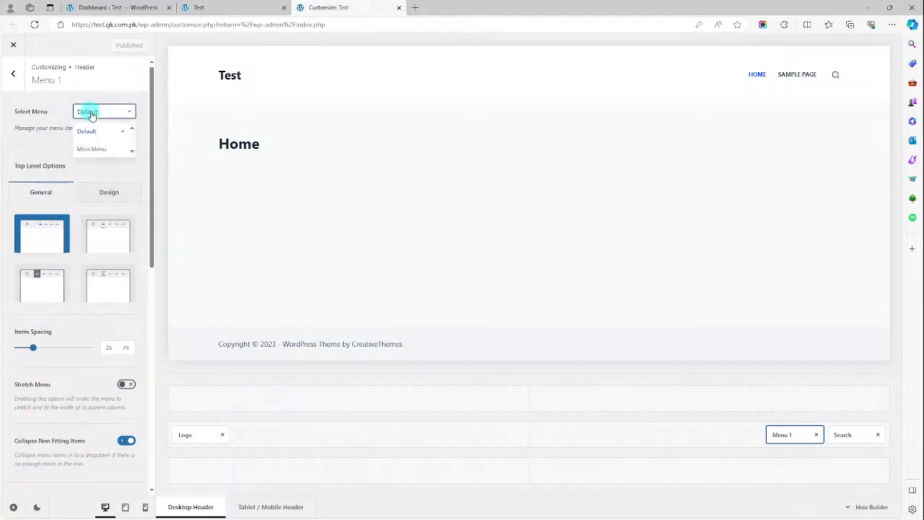
pyautogui.click(101, 150)
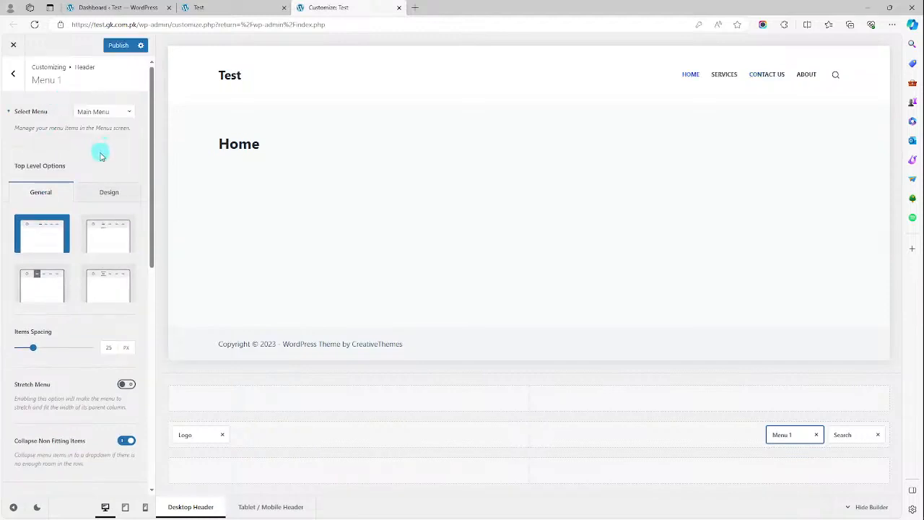
pyautogui.click(114, 46)
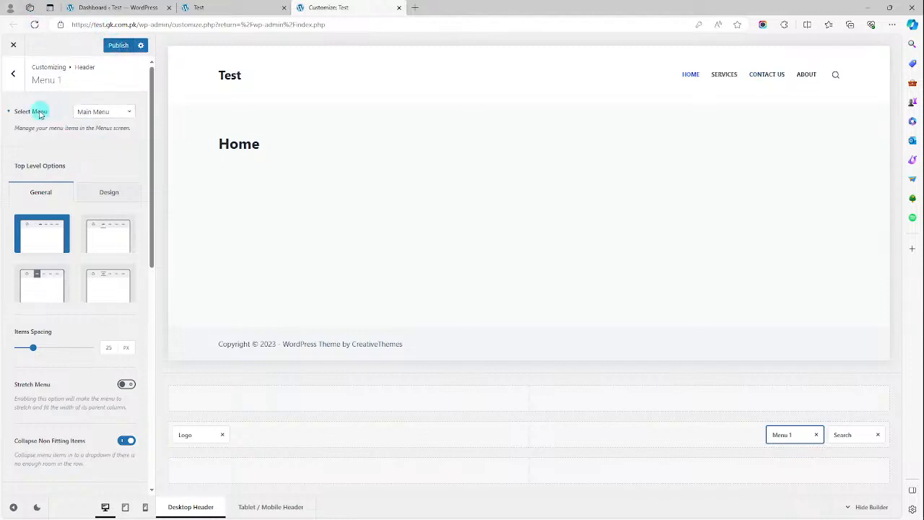
pyautogui.click(105, 114)
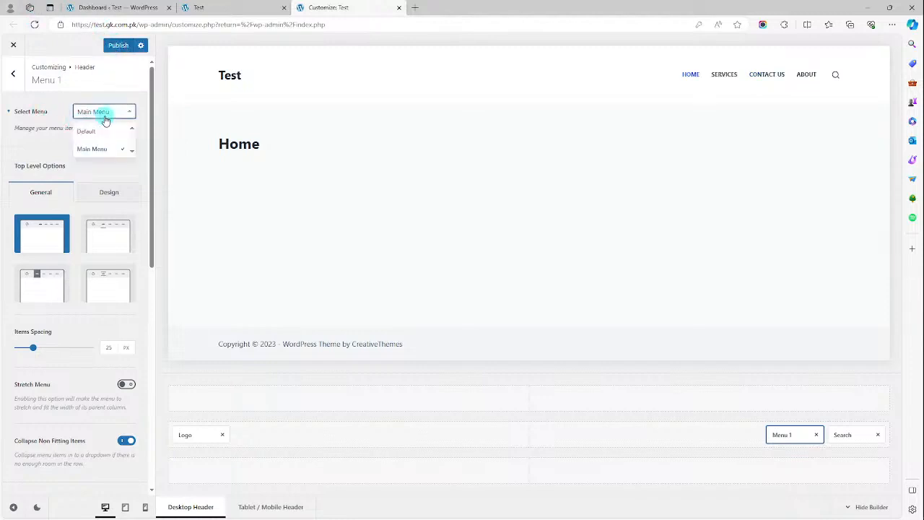
pyautogui.click(104, 120)
pyautogui.click(117, 46)
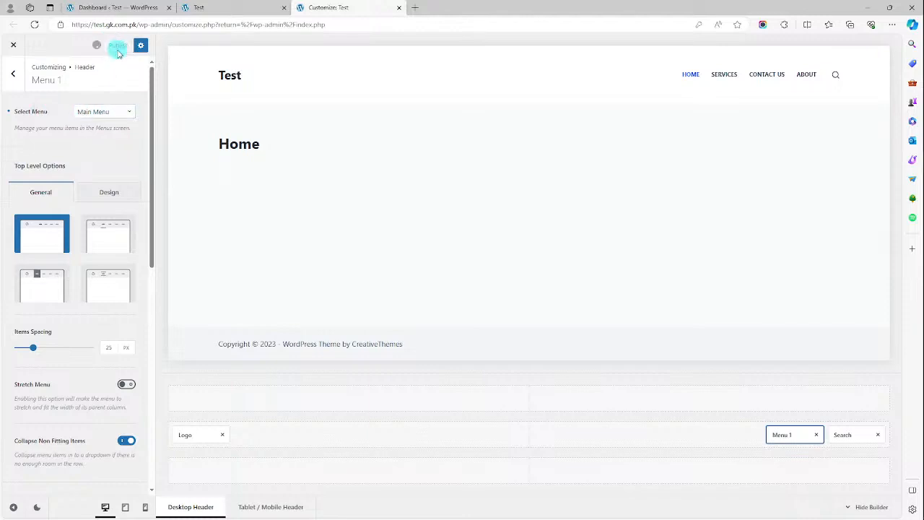
# Open the settings of the header's Logo element and clear the site title text
pyautogui.click(13, 75)
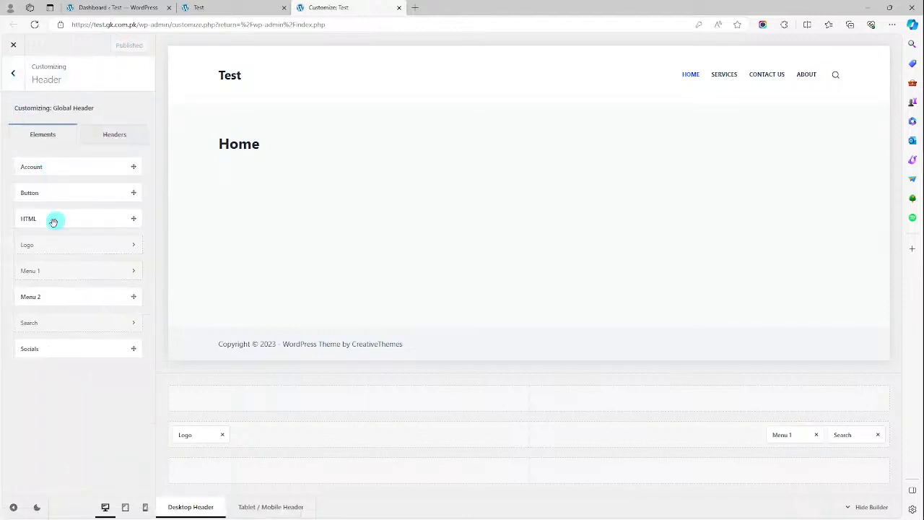
pyautogui.click(53, 246)
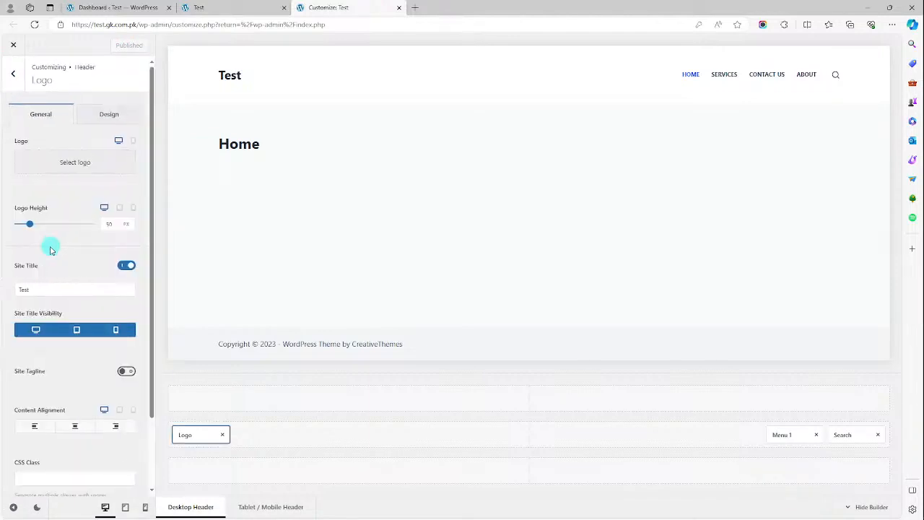
pyautogui.click(70, 288)
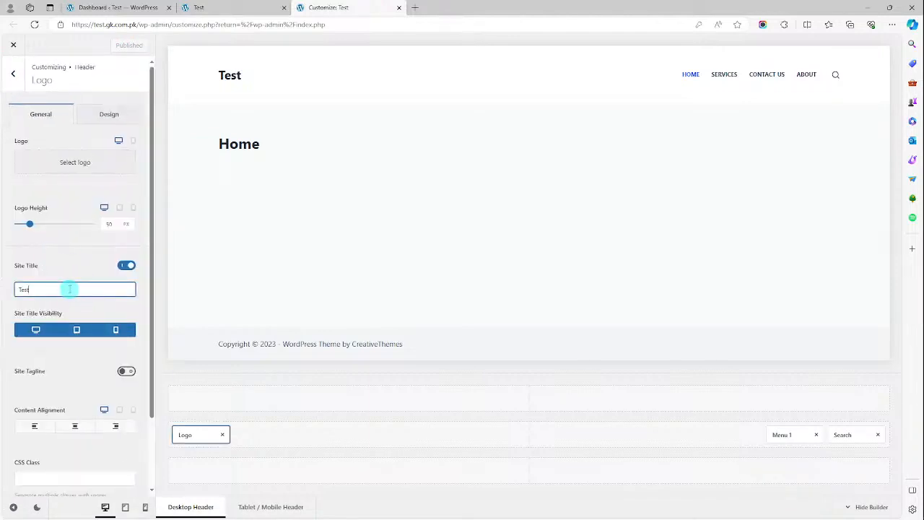
pyautogui.press('BackSpace')
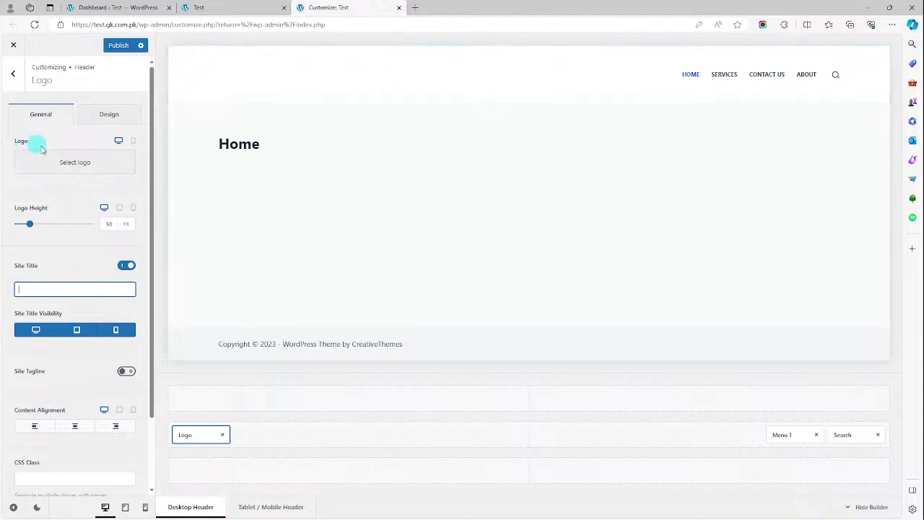
# Start uploading a logo image file and look through the Downloads folder for it
pyautogui.click(94, 167)
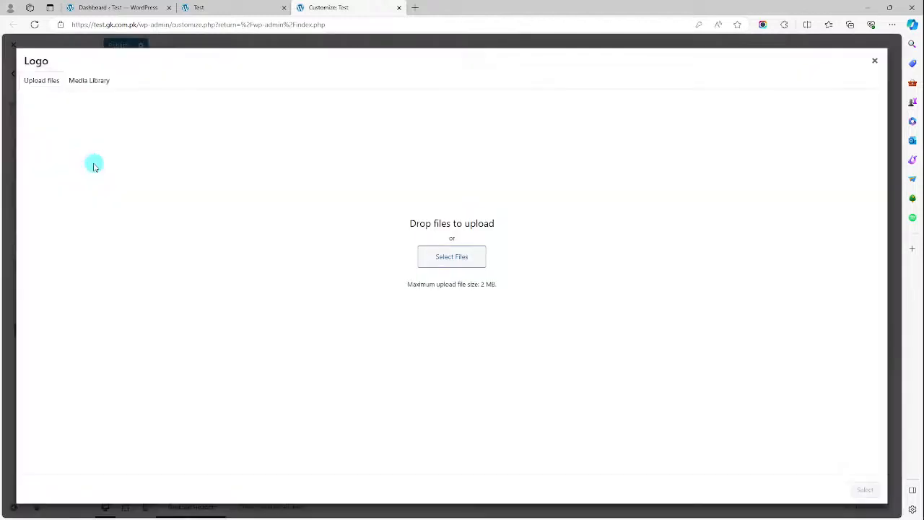
pyautogui.click(451, 257)
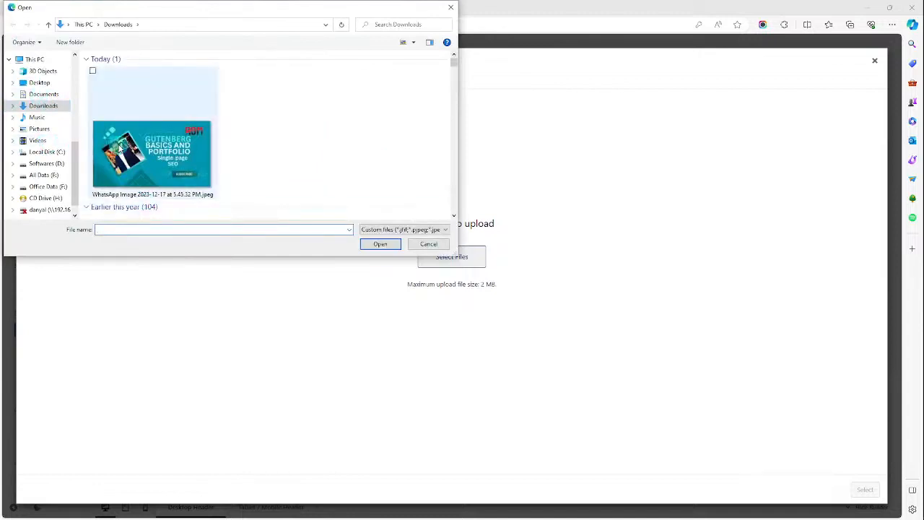
pyautogui.scroll(-10, 203, 137)
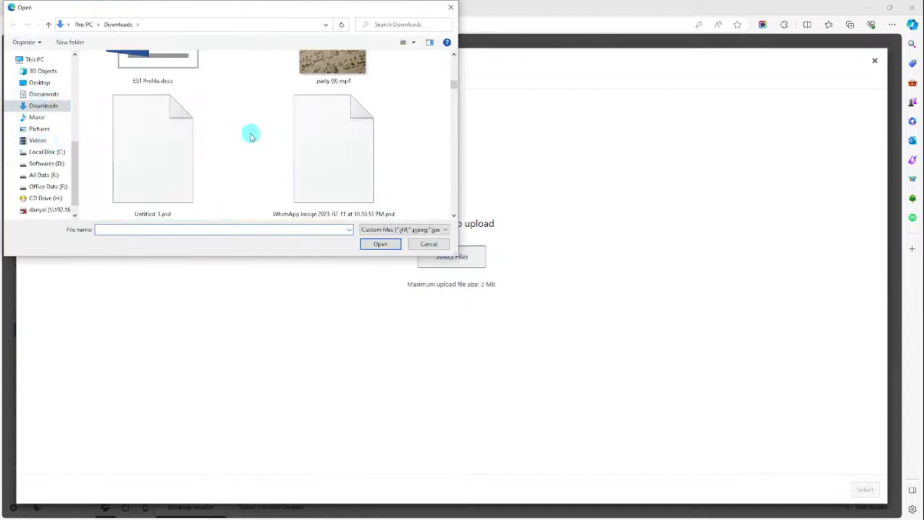
pyautogui.scroll(-10, 250, 136)
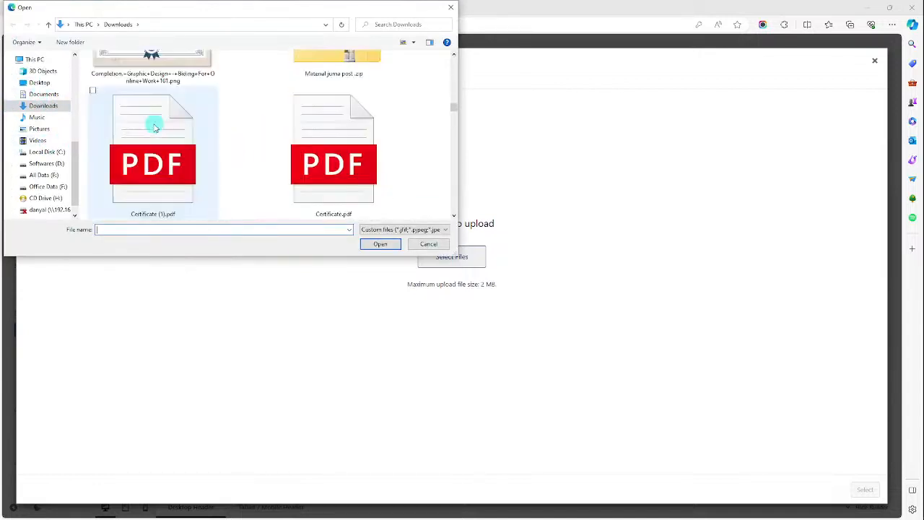
pyautogui.scroll(2, 115, 121)
pyautogui.scroll(-2, 121, 123)
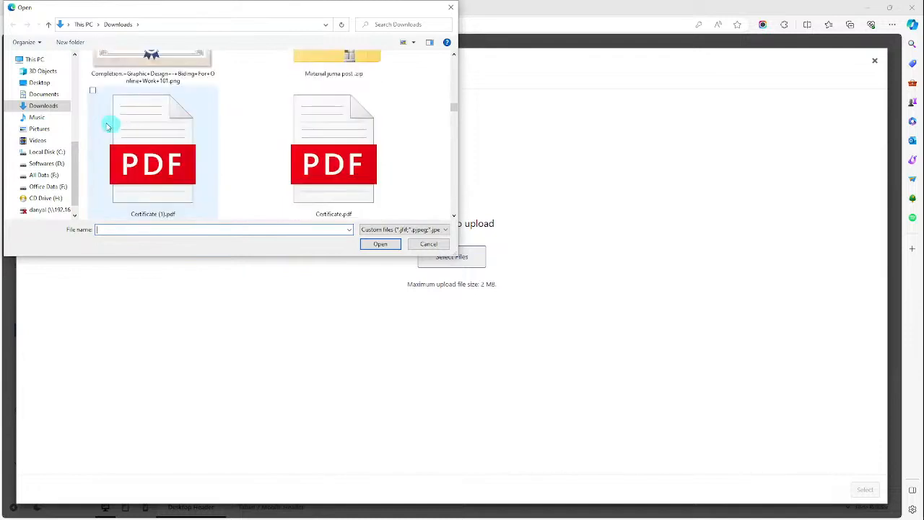
# Look through the Desktop and its rompersdiaper data and Outfit folders for a suitable logo image
pyautogui.click(45, 85)
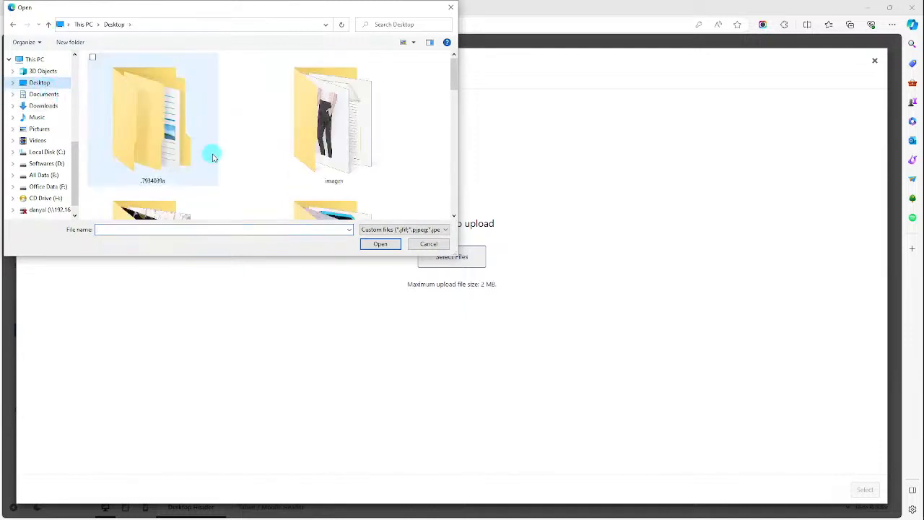
pyautogui.scroll(-2, 229, 156)
pyautogui.scroll(-2, 235, 159)
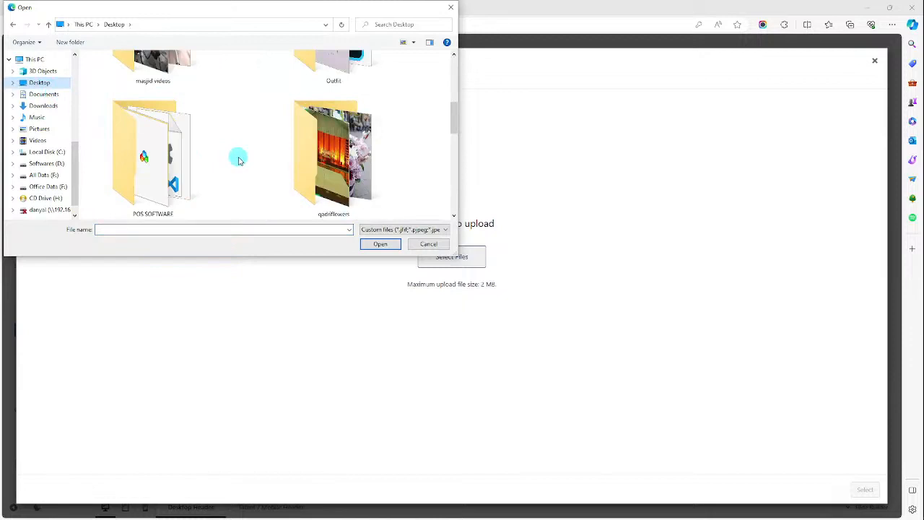
pyautogui.scroll(-3, 238, 158)
pyautogui.scroll(2, 238, 157)
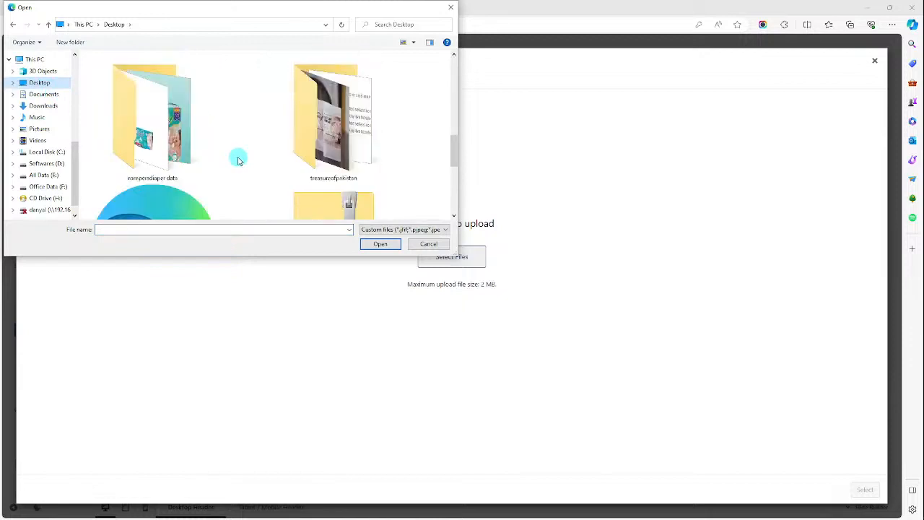
pyautogui.doubleClick(170, 144)
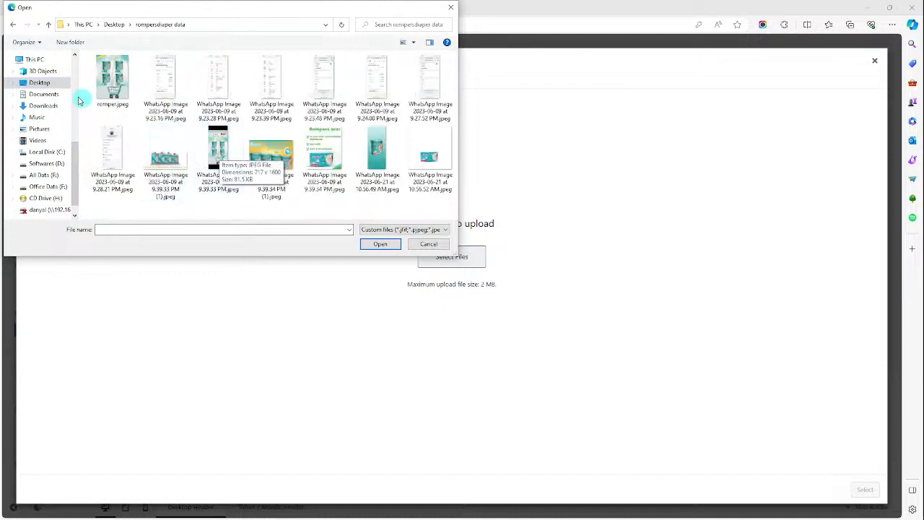
pyautogui.click(40, 83)
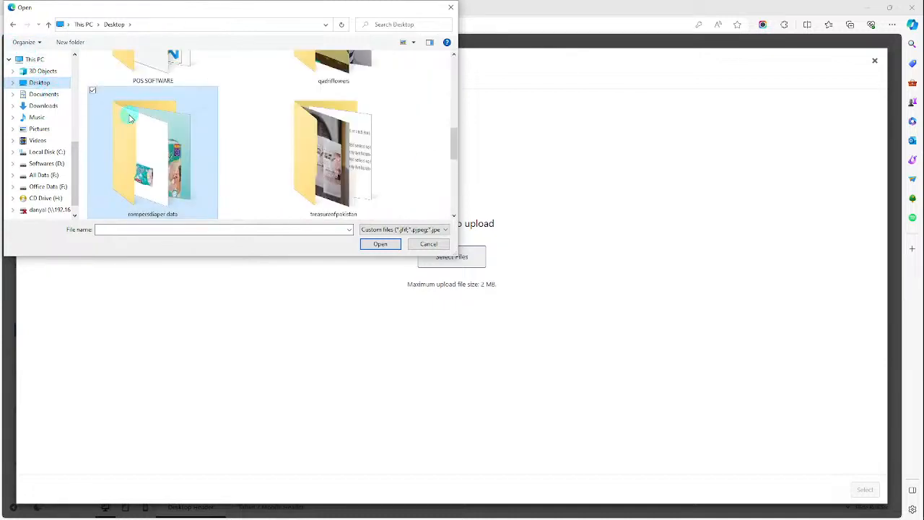
pyautogui.scroll(-2, 293, 166)
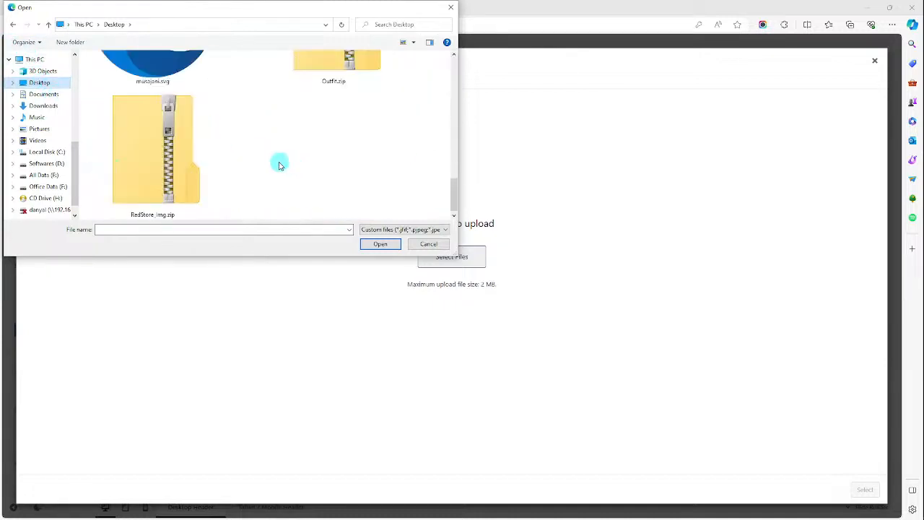
pyautogui.scroll(5, 279, 163)
pyautogui.scroll(-2, 289, 163)
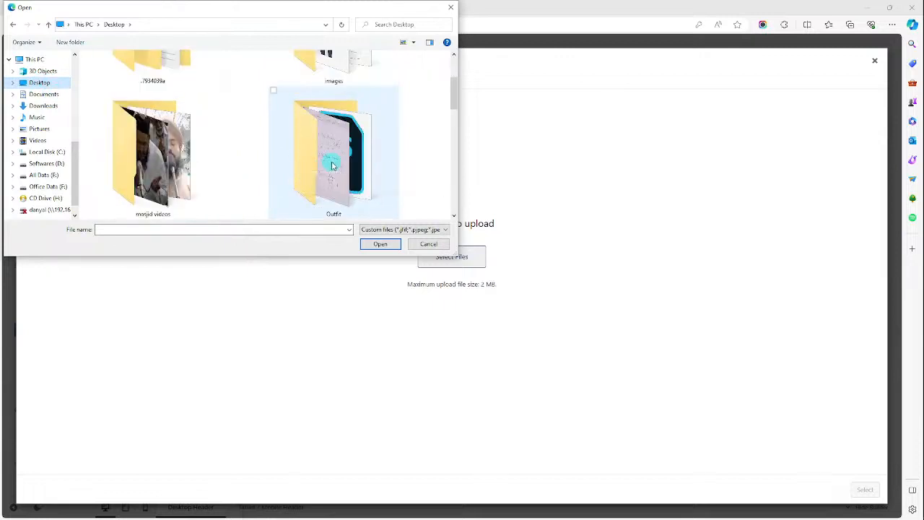
pyautogui.doubleClick(328, 161)
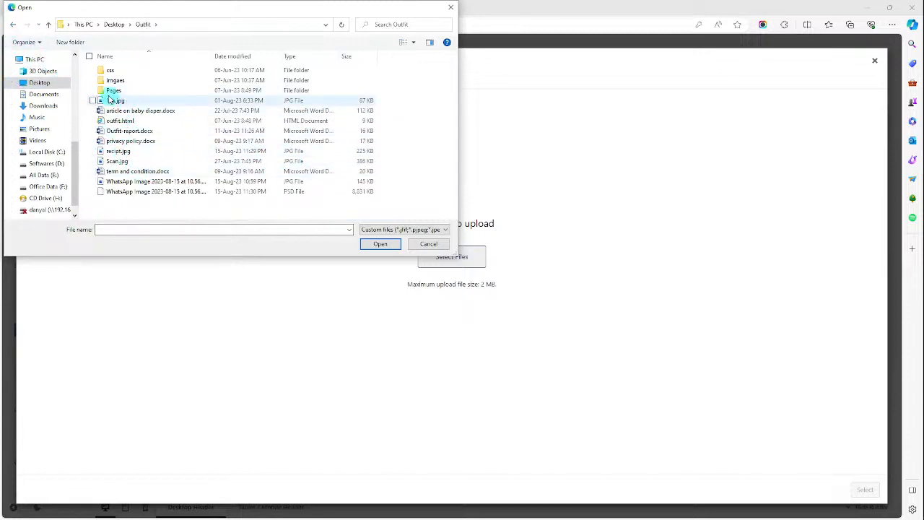
pyautogui.click(13, 24)
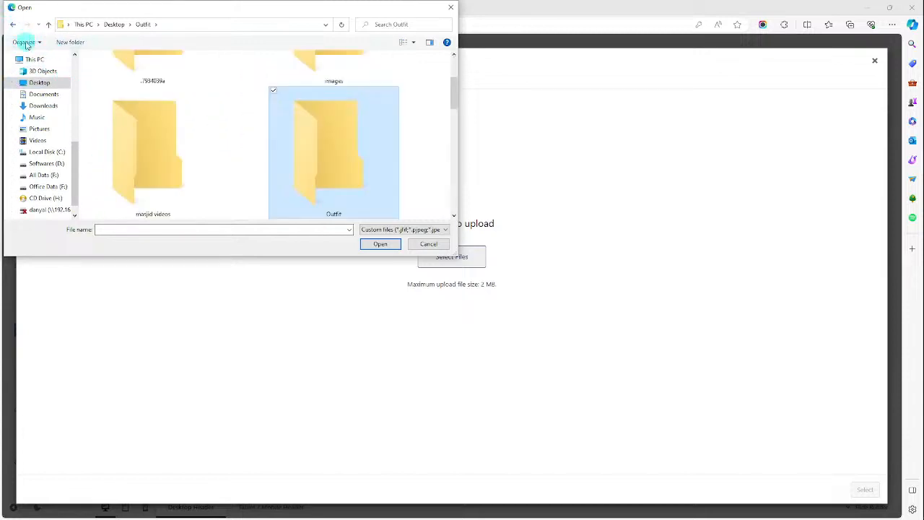
pyautogui.scroll(1, 223, 169)
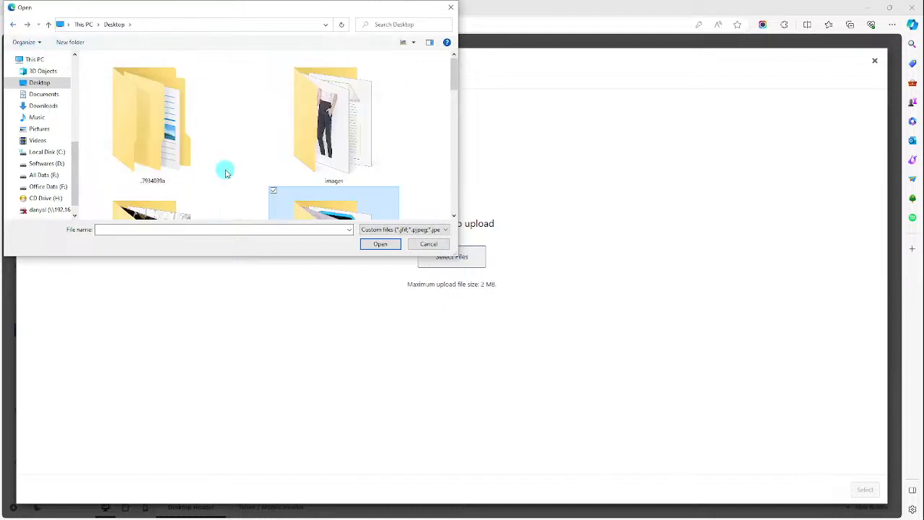
# Upload cart.png from the Desktop's images folder, set it as the header logo, and publish the change
pyautogui.doubleClick(320, 131)
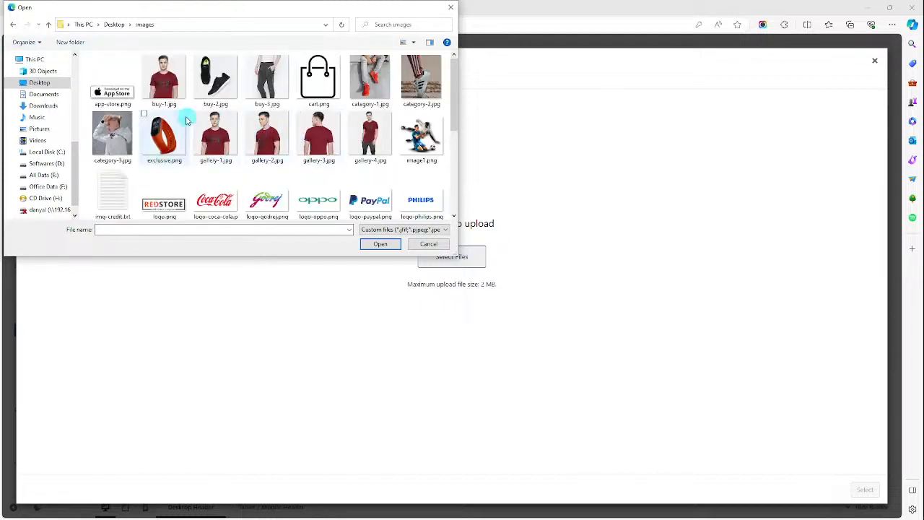
pyautogui.doubleClick(335, 94)
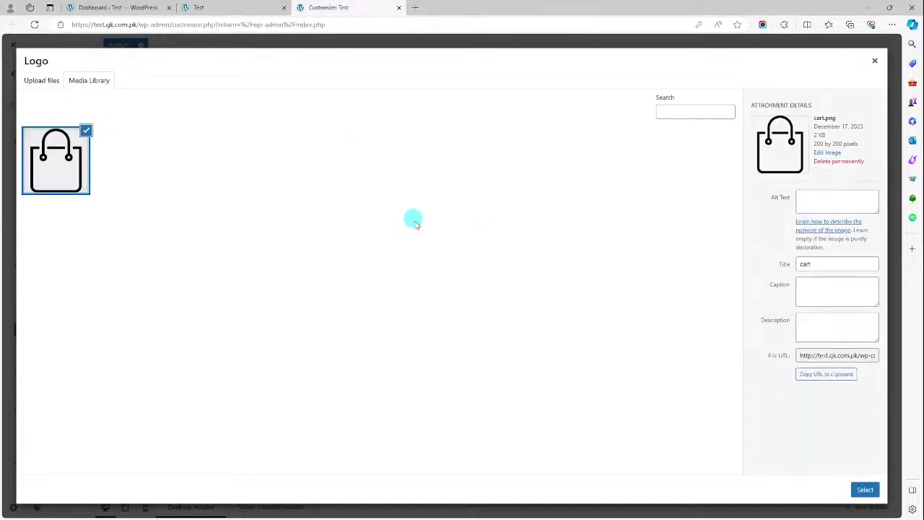
pyautogui.click(864, 489)
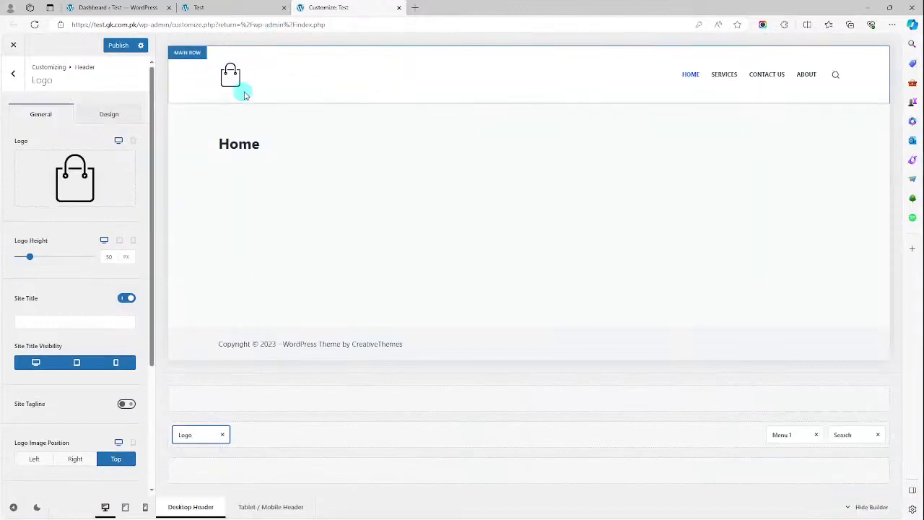
pyautogui.click(123, 46)
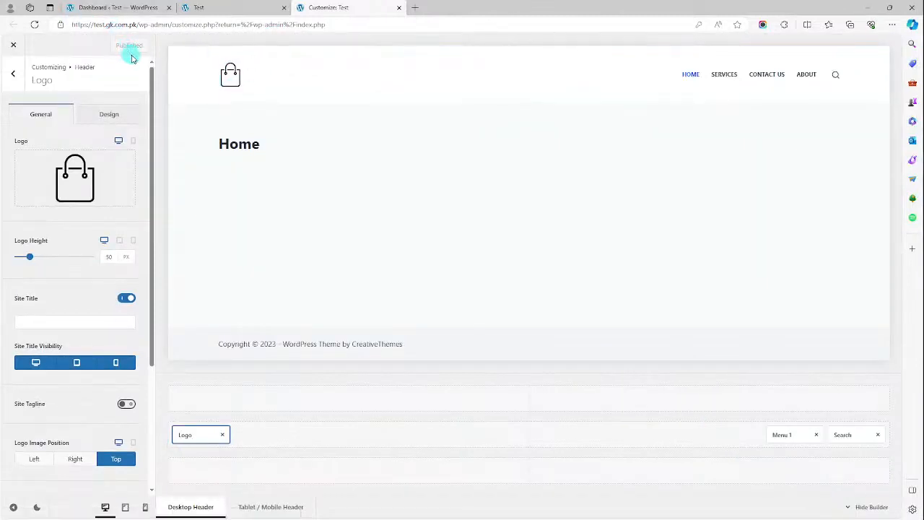
# Turn off Live Results for the header's Search element, keep Posts and Pages as search criteria, and publish
pyautogui.click(12, 75)
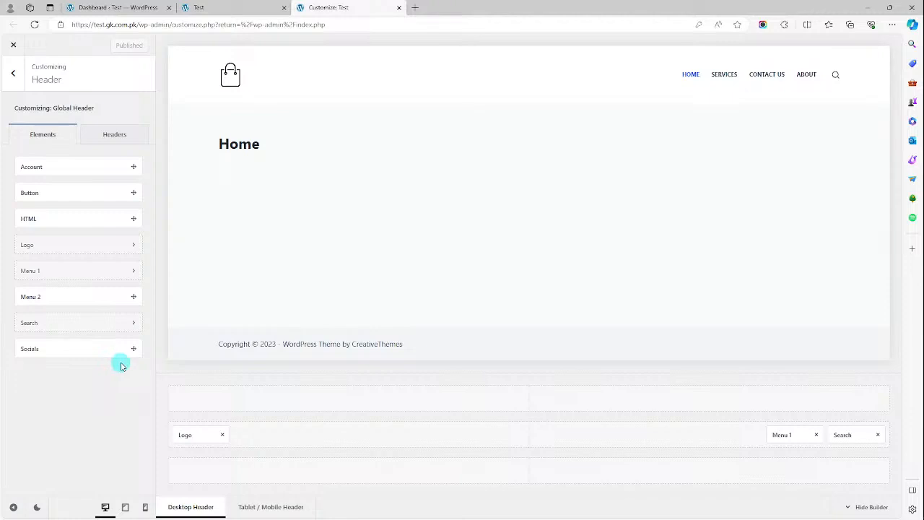
pyautogui.click(94, 324)
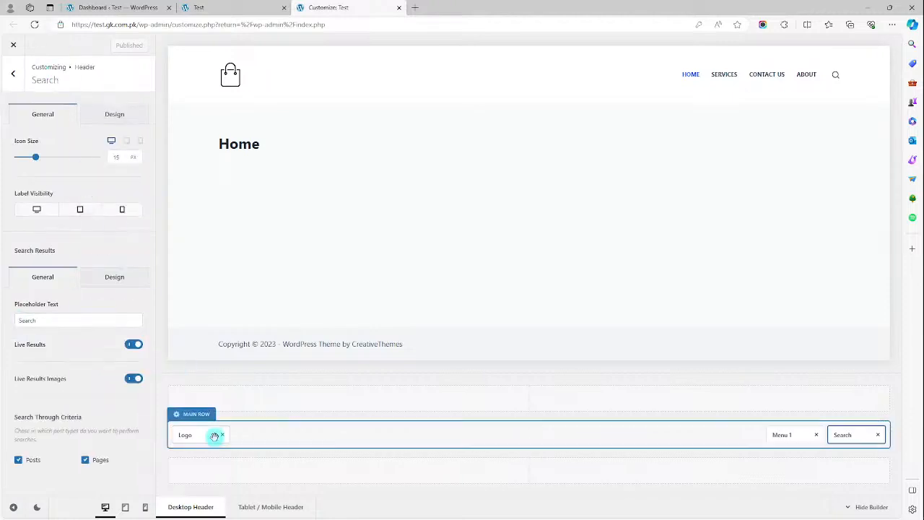
pyautogui.click(130, 347)
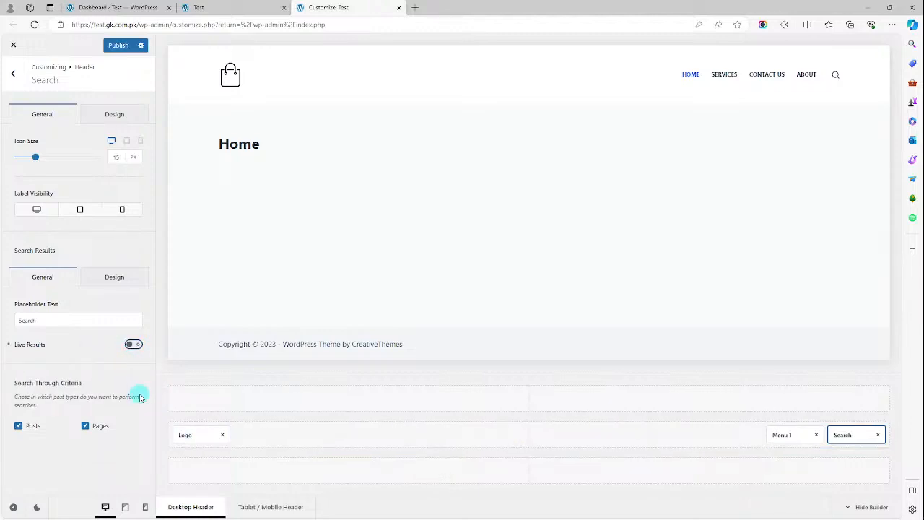
pyautogui.click(29, 428)
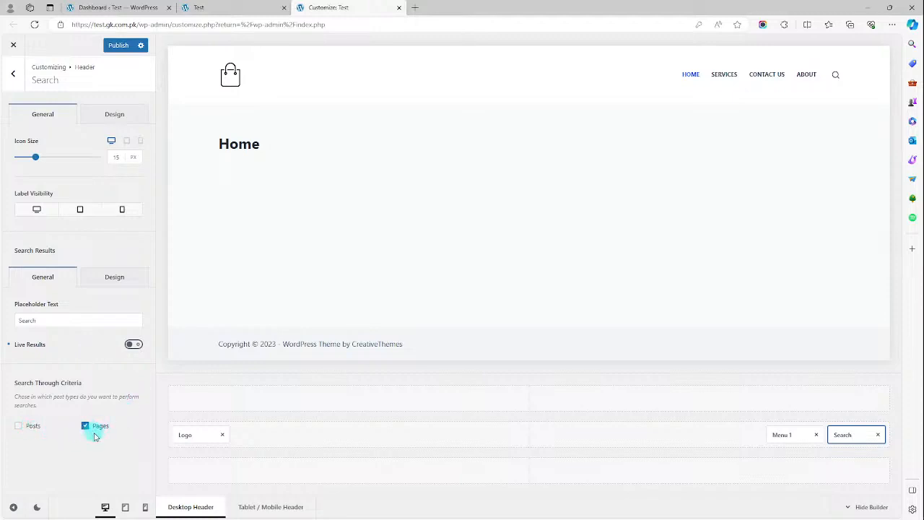
pyautogui.click(85, 426)
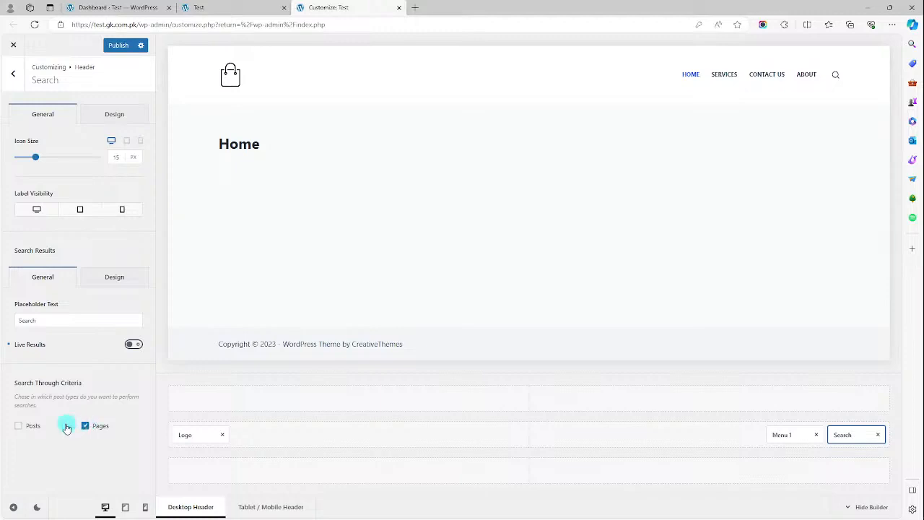
pyautogui.click(40, 429)
pyautogui.click(118, 46)
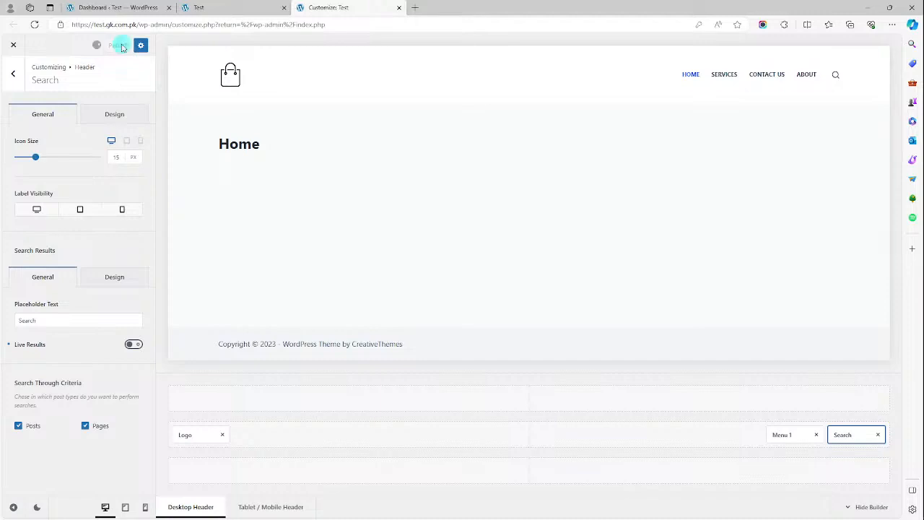
# Try out Sticky Functionality on the Global Header, switch it back off, and publish
pyautogui.click(15, 77)
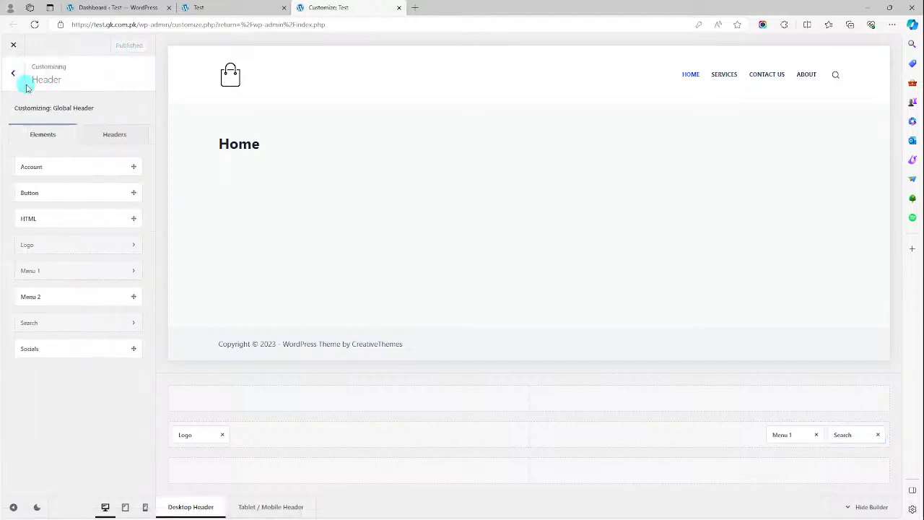
pyautogui.click(115, 135)
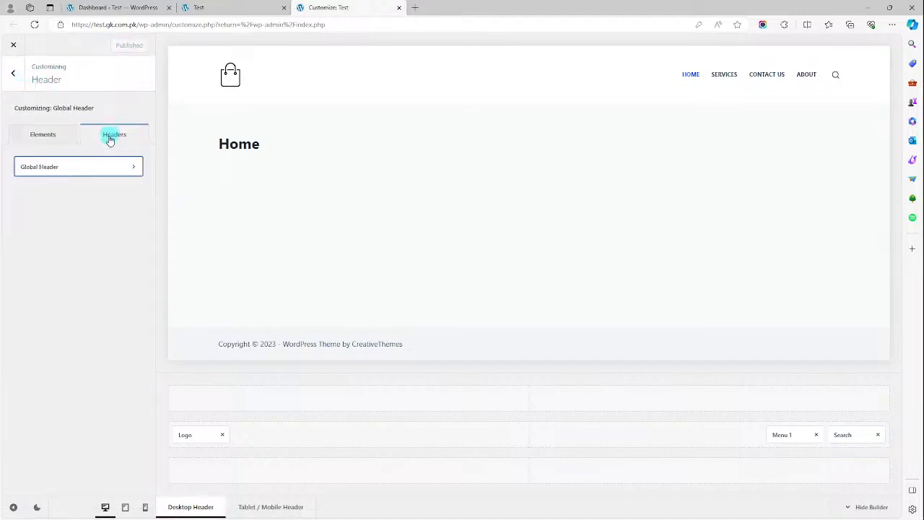
pyautogui.click(128, 166)
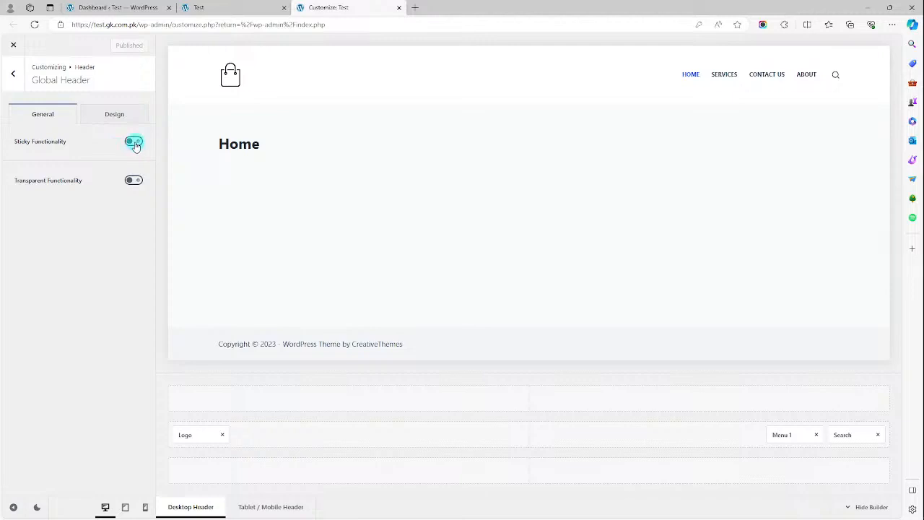
pyautogui.click(134, 143)
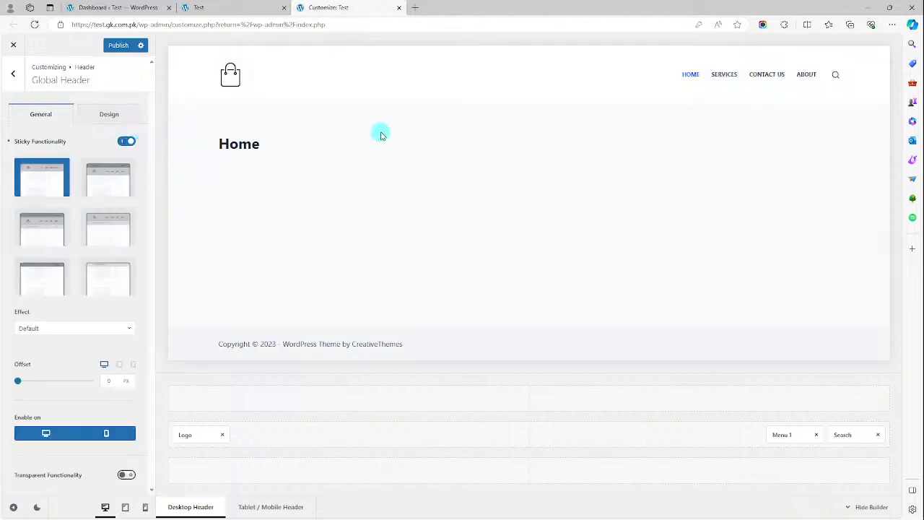
pyautogui.click(126, 143)
pyautogui.click(54, 120)
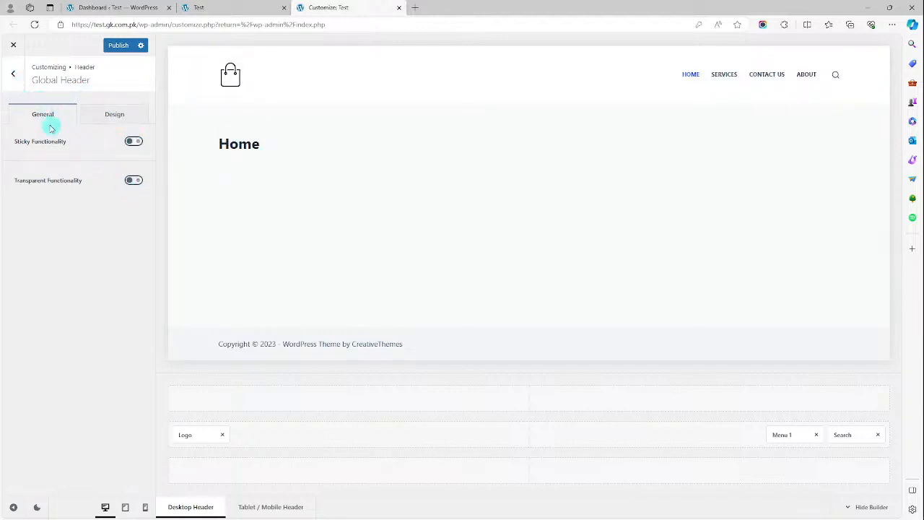
pyautogui.click(119, 47)
pyautogui.click(16, 78)
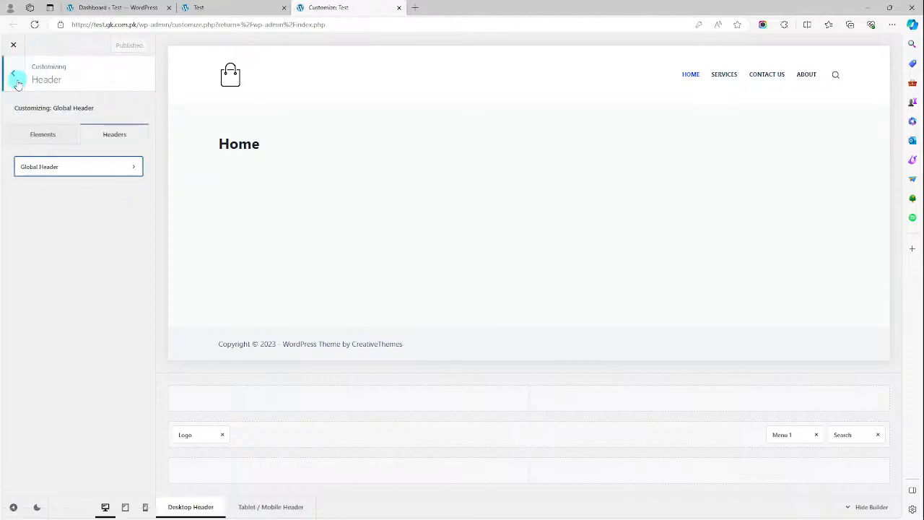
# In the global color palette, set Color 2 to magenta #ed15e9 and Color 3 to a bright blue
pyautogui.click(16, 78)
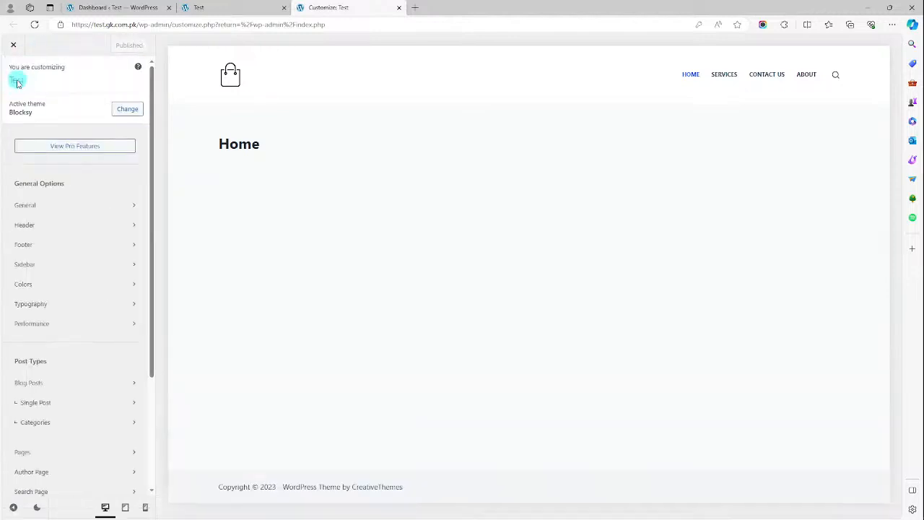
pyautogui.click(49, 284)
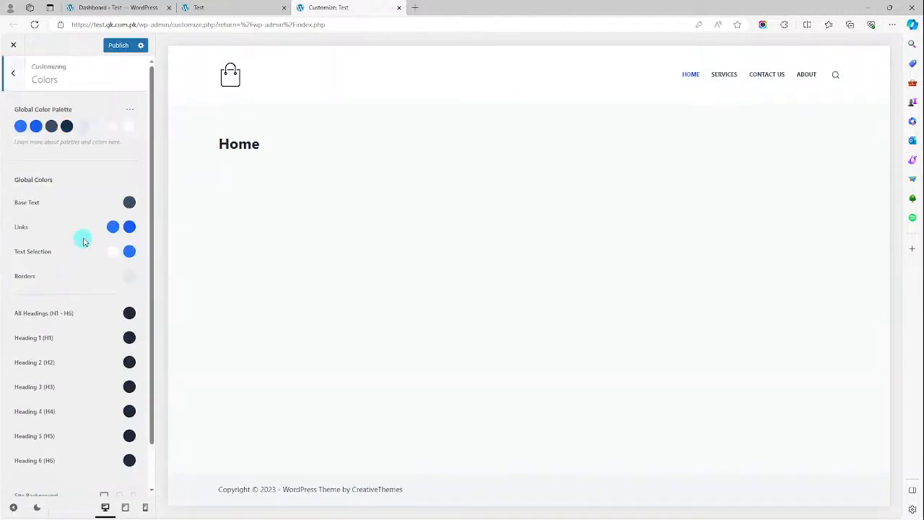
pyautogui.click(36, 127)
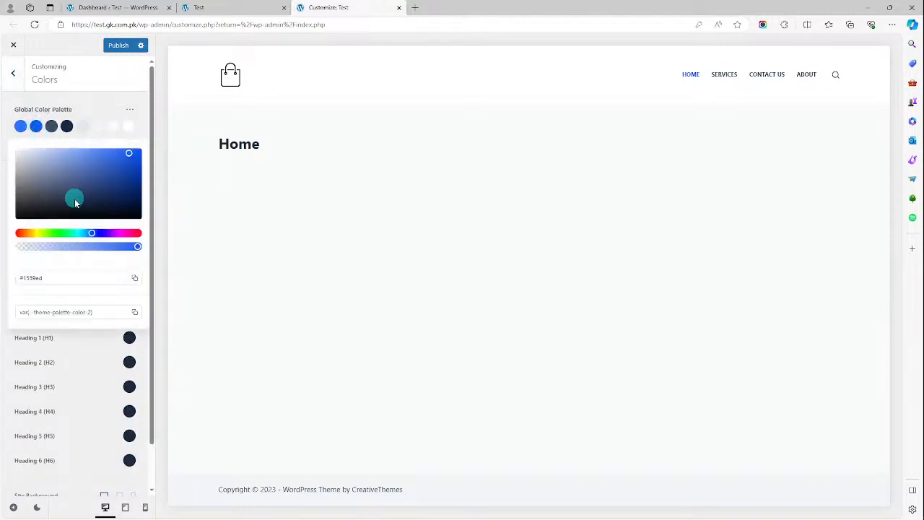
pyautogui.click(119, 234)
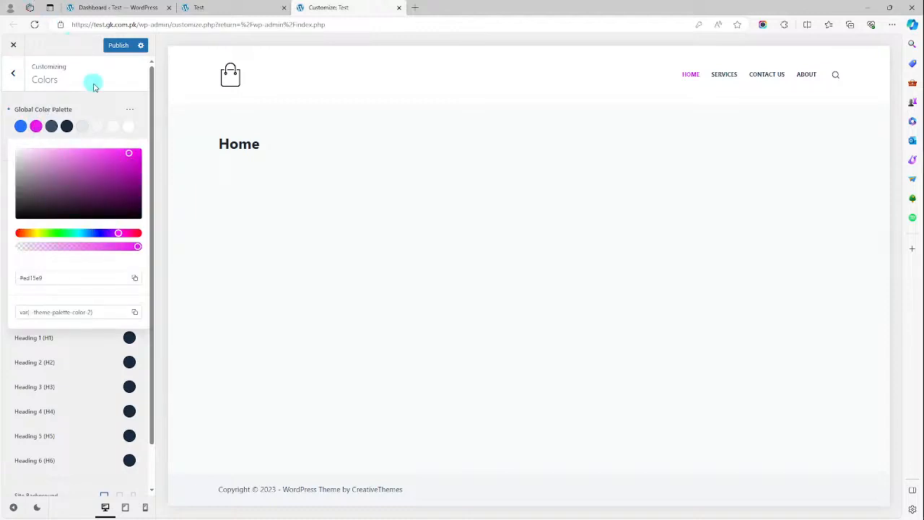
pyautogui.click(51, 127)
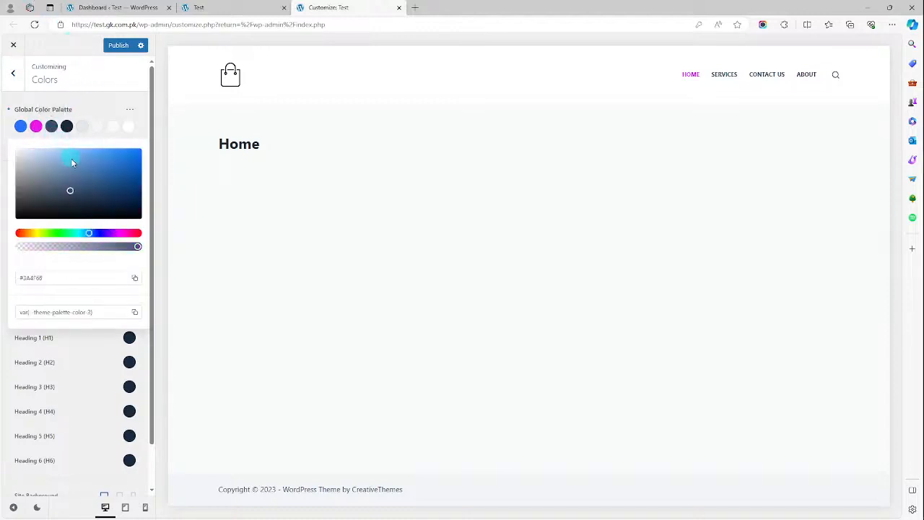
pyautogui.moveTo(94, 173)
pyautogui.mouseDown()
pyautogui.moveTo(108, 150)
pyautogui.moveTo(144, 150)
pyautogui.moveTo(134, 125)
pyautogui.mouseUp()
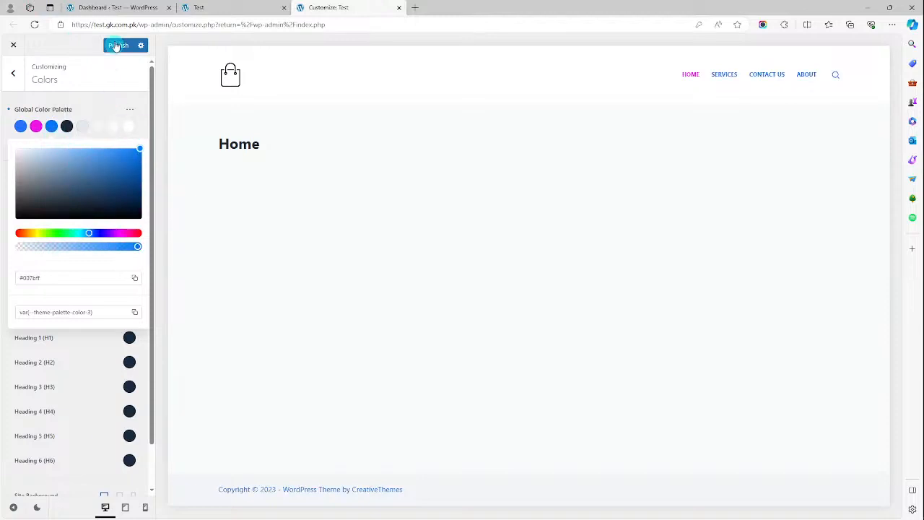
# Try a light grey for Color 4 of the global color palette
pyautogui.click(66, 127)
pyautogui.moveTo(119, 203); pyautogui.dragTo(23, 160)
pyautogui.click(117, 47)
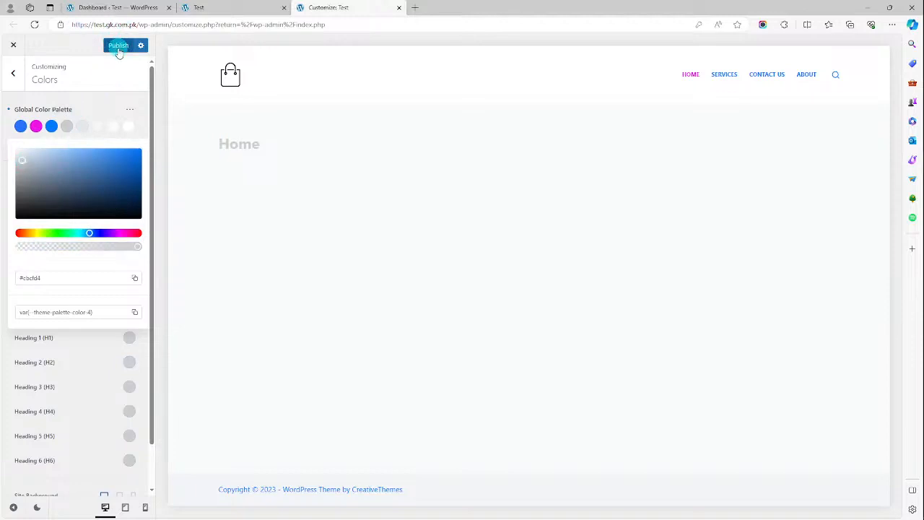
# Set Color 4 of the global color palette to a bright blue and publish the color changes
pyautogui.click(66, 127)
pyautogui.moveTo(123, 170); pyautogui.dragTo(142, 145)
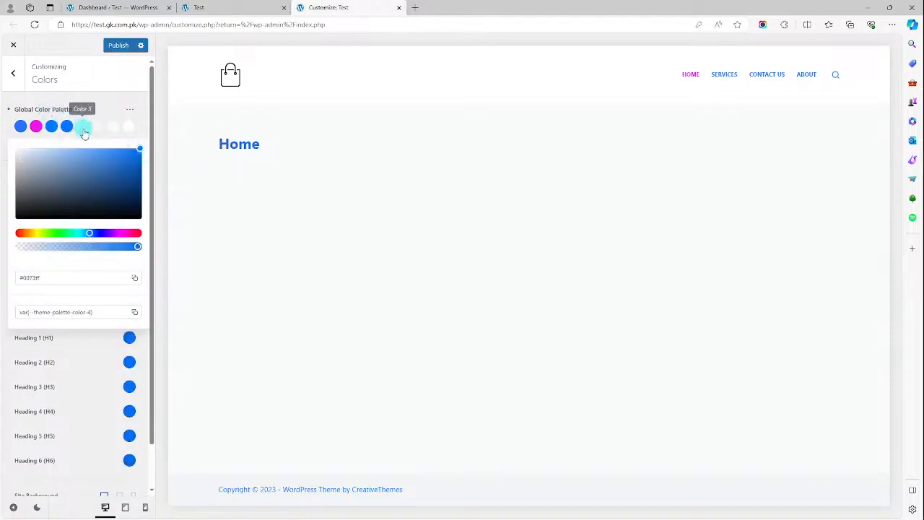
pyautogui.click(117, 45)
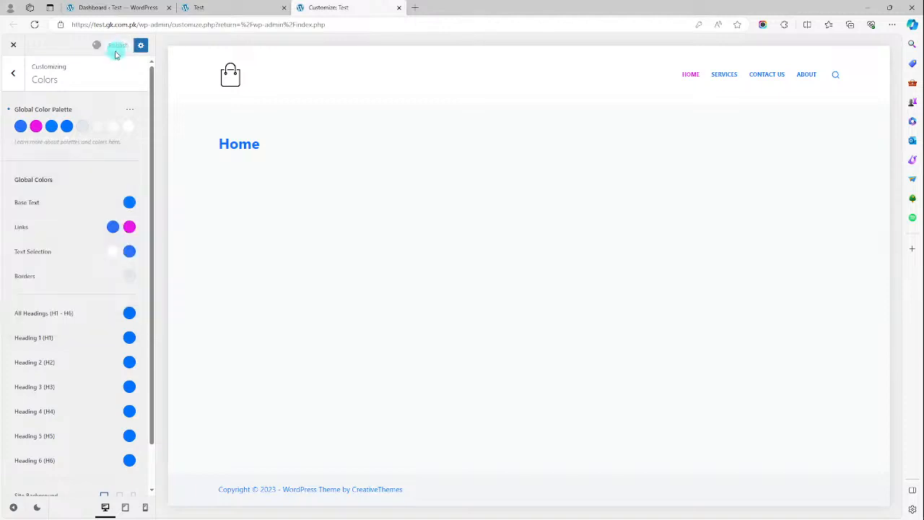
# Leave the color settings and look through the customizer's main options, including the Widgets section
pyautogui.click(20, 78)
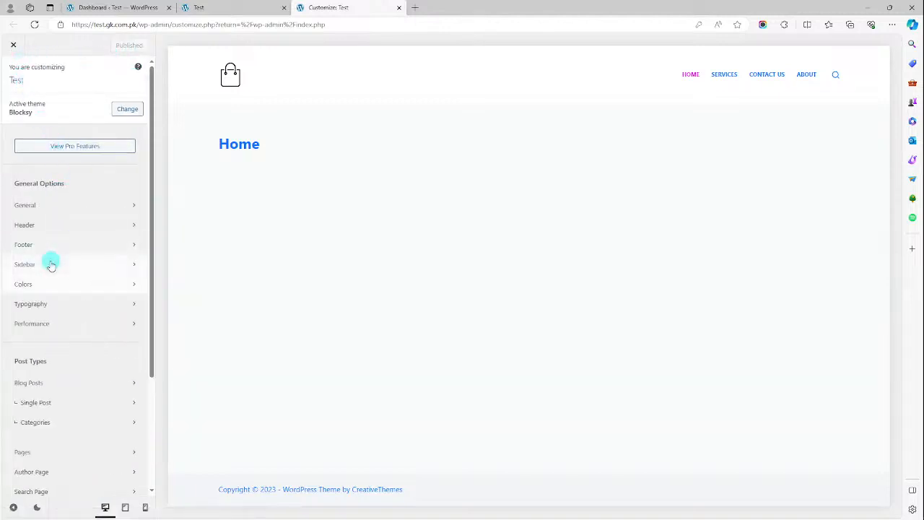
pyautogui.scroll(-1, 81, 382)
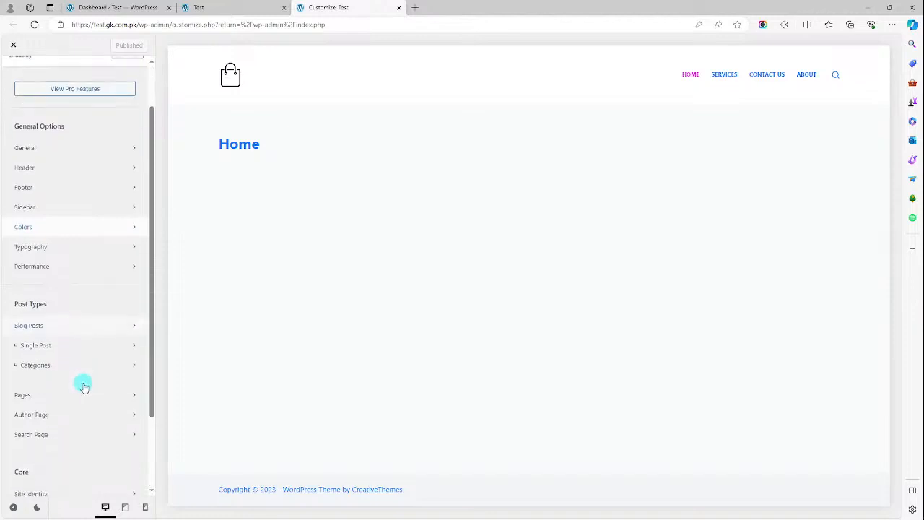
pyautogui.scroll(-1, 107, 398)
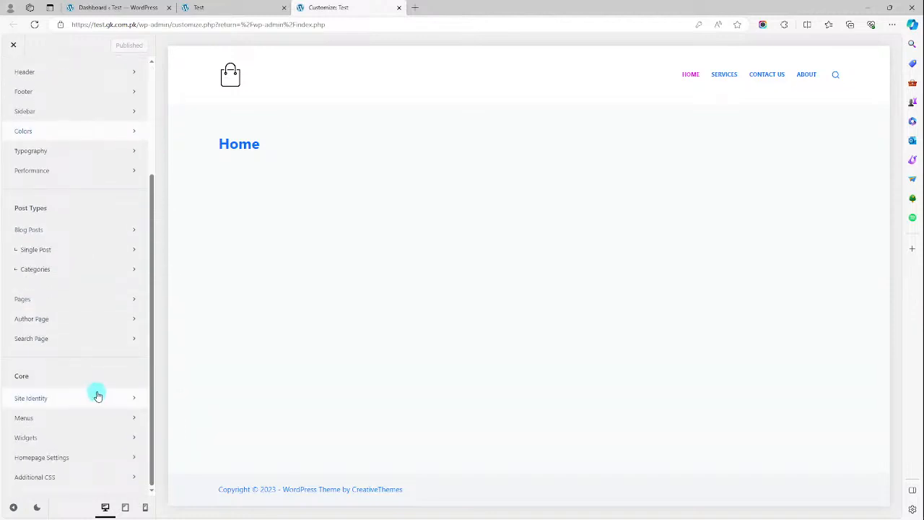
pyautogui.click(99, 440)
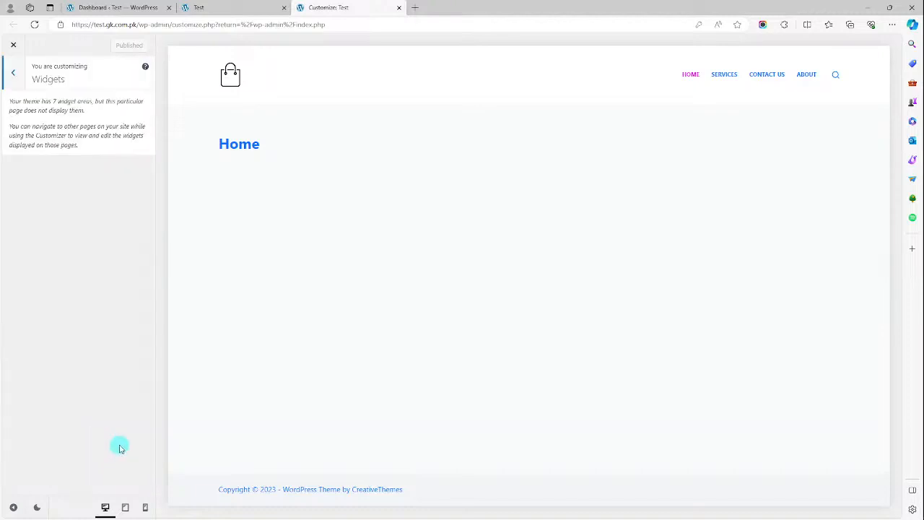
pyautogui.click(14, 77)
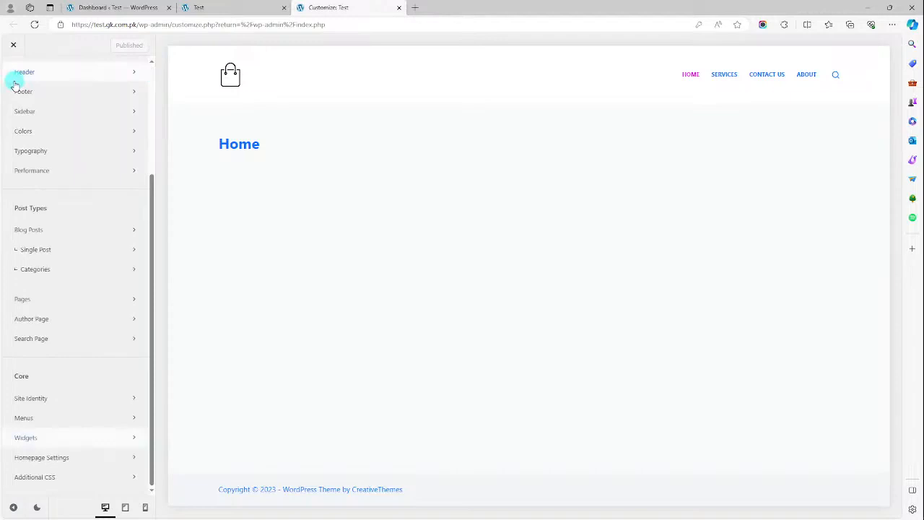
pyautogui.scroll(3, 97, 164)
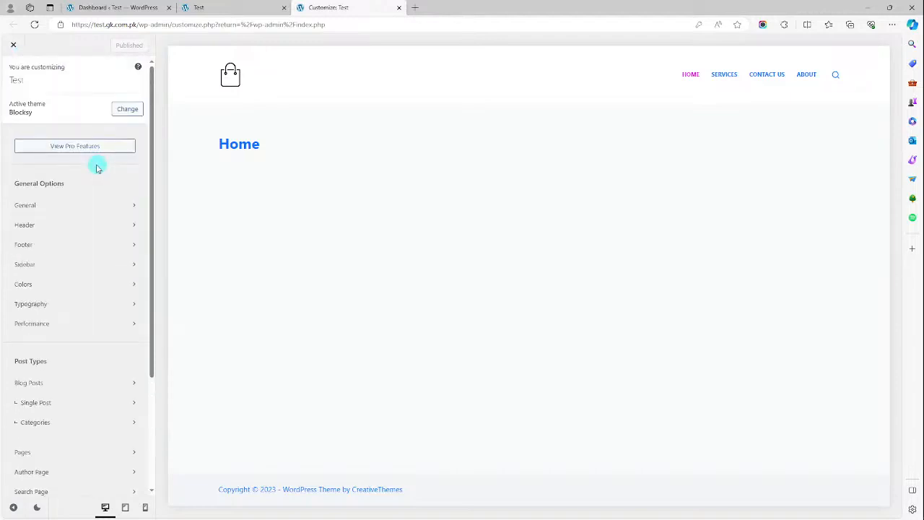
# Close the customizer and open the Home page from the Pages list for editing
pyautogui.click(12, 47)
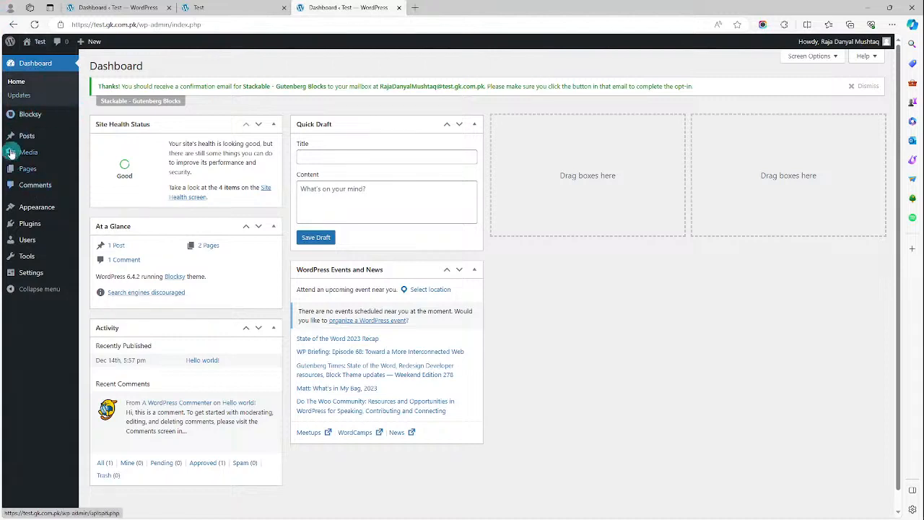
pyautogui.moveTo(32, 162)
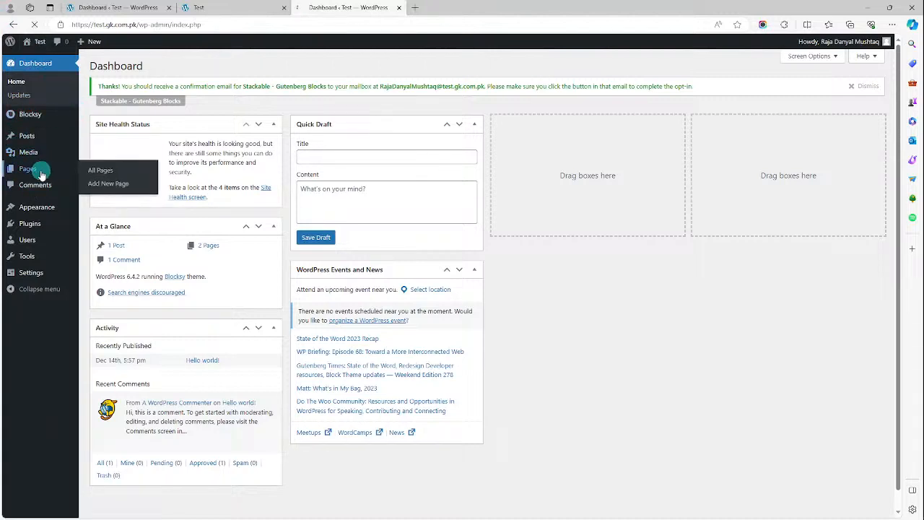
pyautogui.click(42, 175)
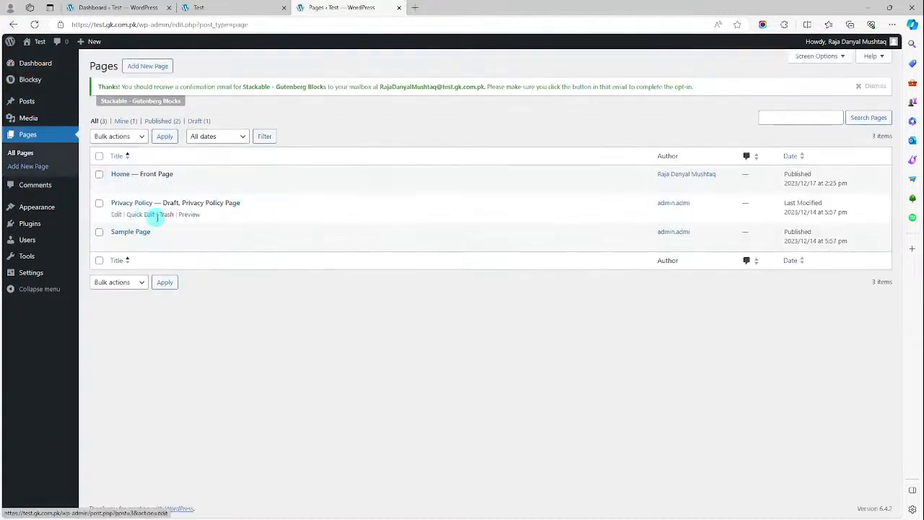
pyautogui.click(117, 186)
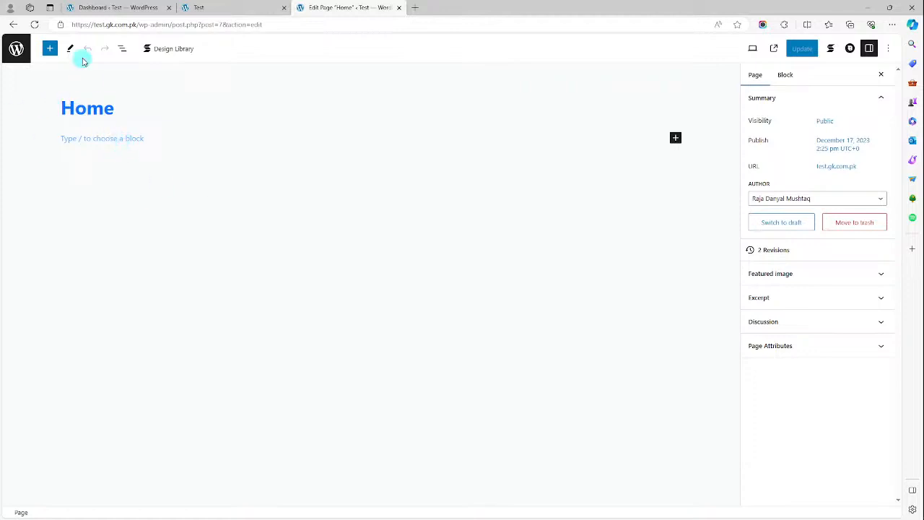
# Reload the live site and detach its tab into a separate browser window
pyautogui.click(199, 8)
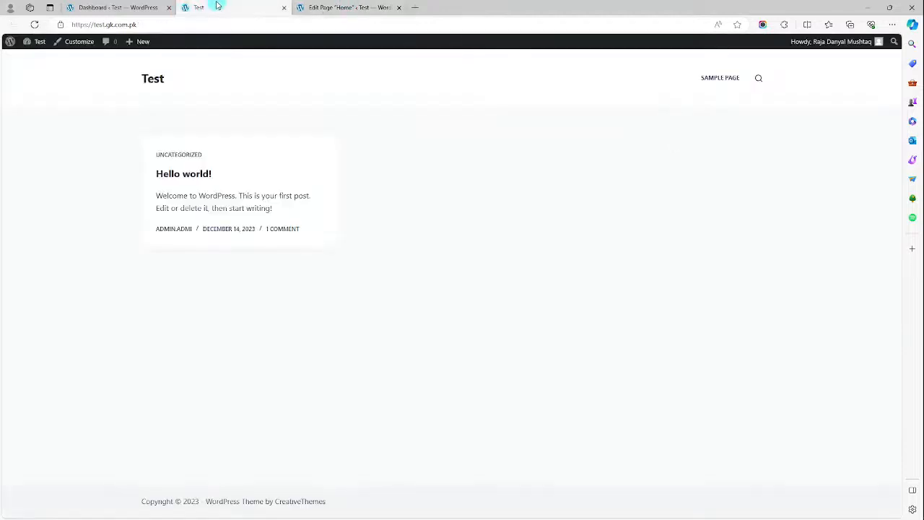
pyautogui.press('F5')
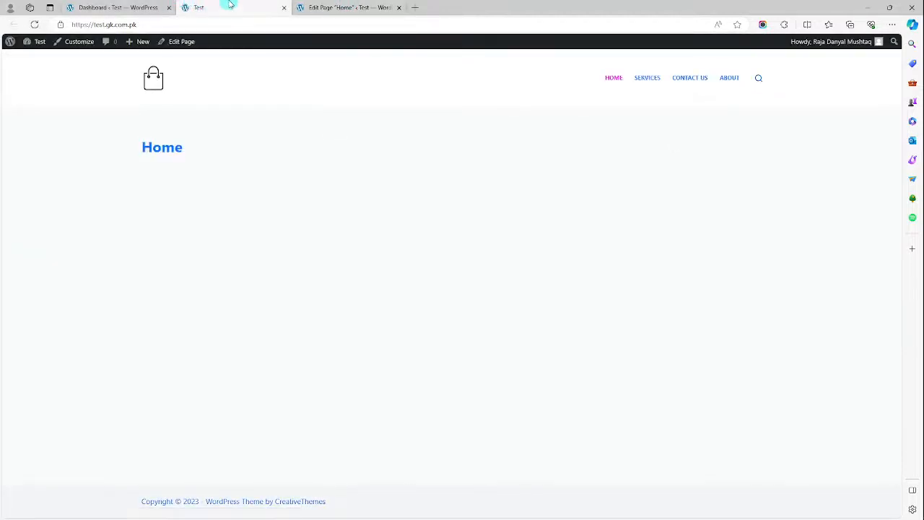
pyautogui.moveTo(227, 6); pyautogui.dragTo(660, 26)
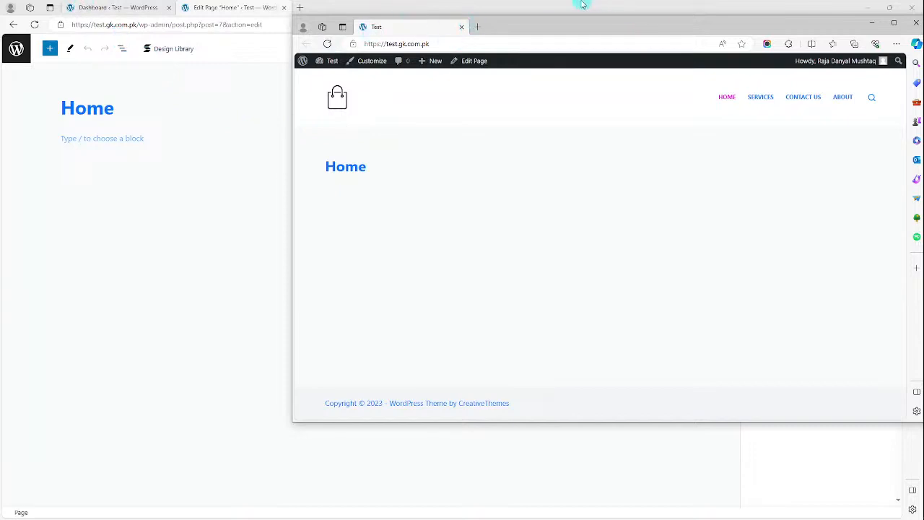
# Check the live stream's chat and status in OBS, and switch back to the live site's Edge window
pyautogui.moveTo(923, 251)
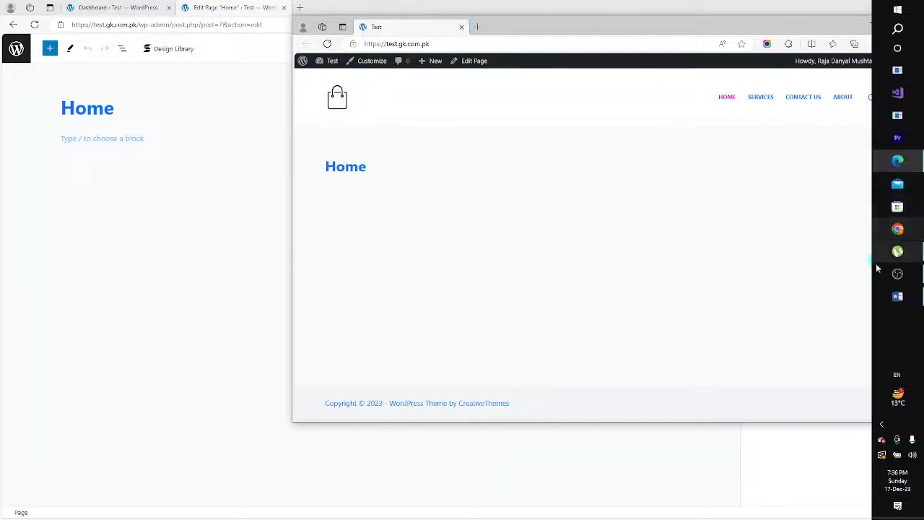
pyautogui.click(898, 273)
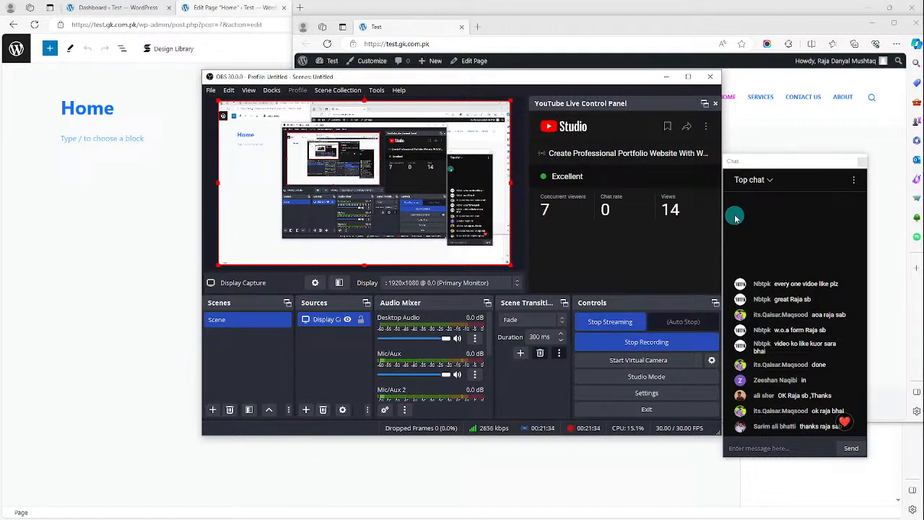
pyautogui.moveTo(140, 15)
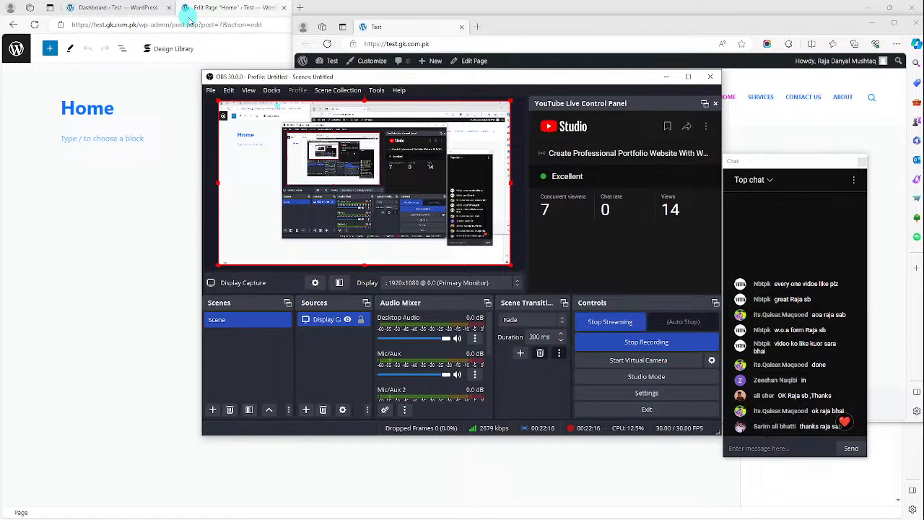
pyautogui.click(108, 220)
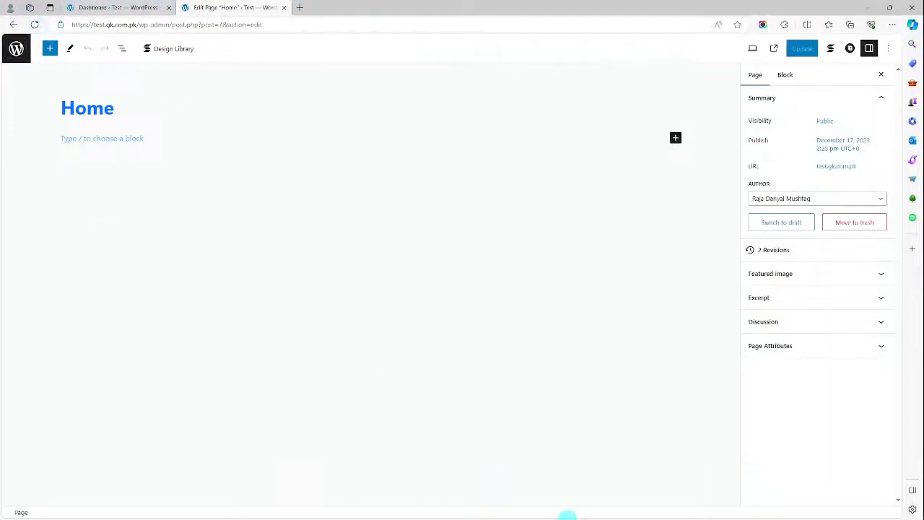
pyautogui.hotkey('alt', 'Tab')
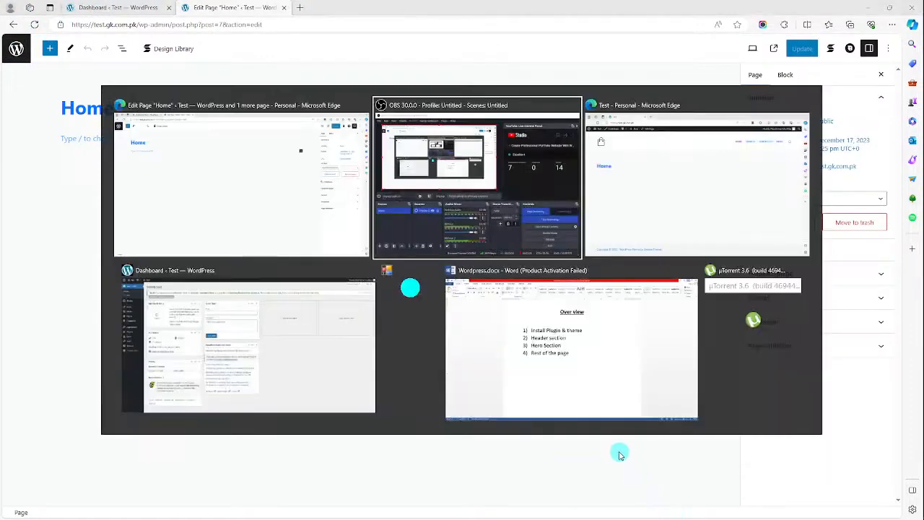
pyautogui.hotkey('alt', 'Tab')
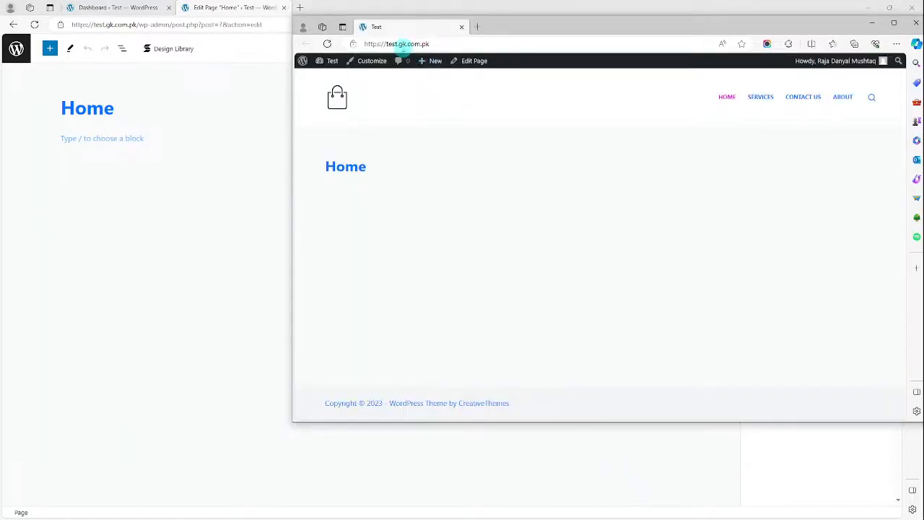
# Open the live site's Header settings in the customizer and reposition the browser window over the page editor
pyautogui.click(375, 65)
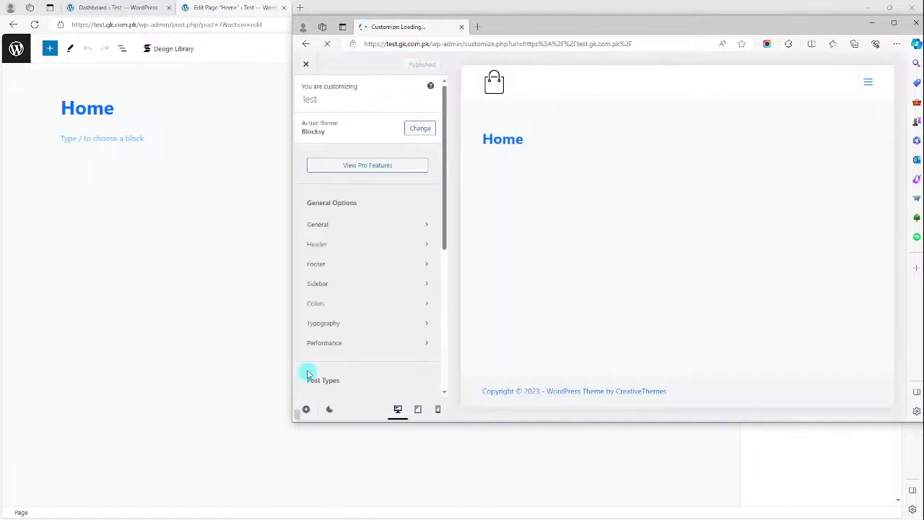
pyautogui.click(336, 246)
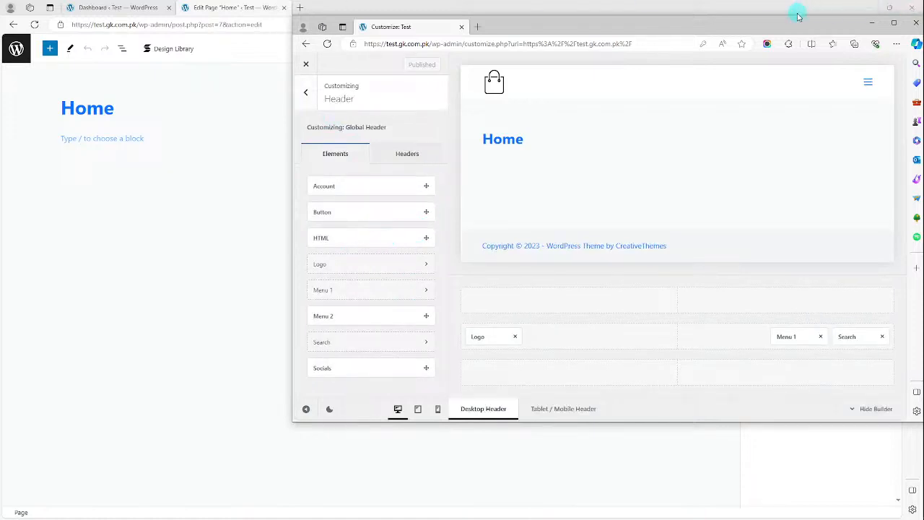
pyautogui.moveTo(800, 22); pyautogui.dragTo(574, 9)
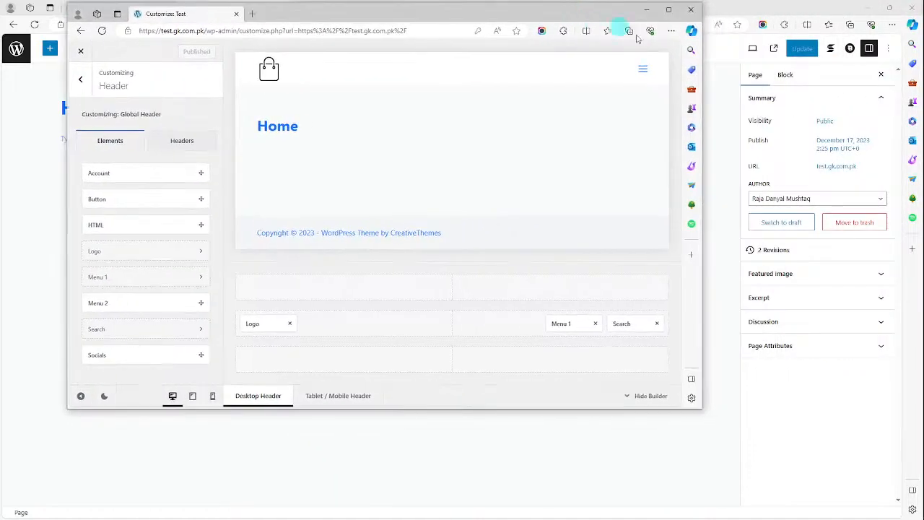
# Look over the available Global Header elements and the list of headers
pyautogui.doubleClick(93, 200)
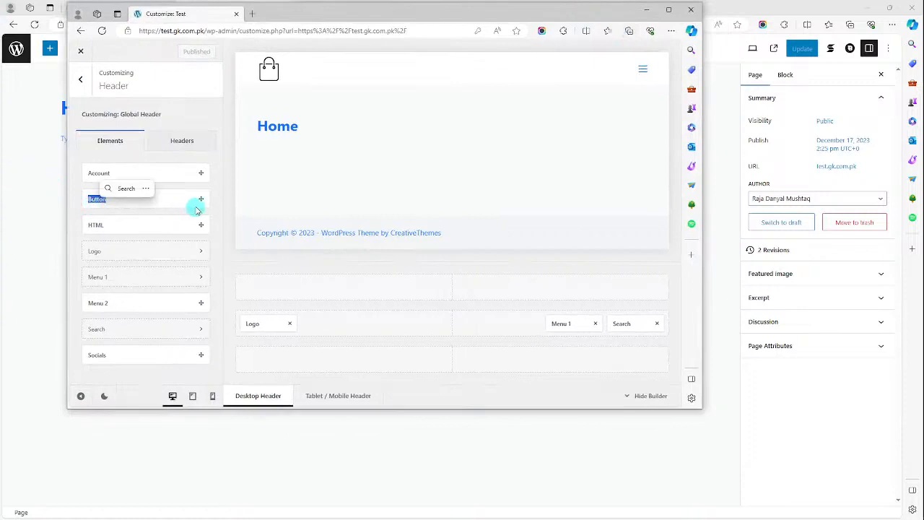
pyautogui.moveTo(199, 200); pyautogui.dragTo(200, 198)
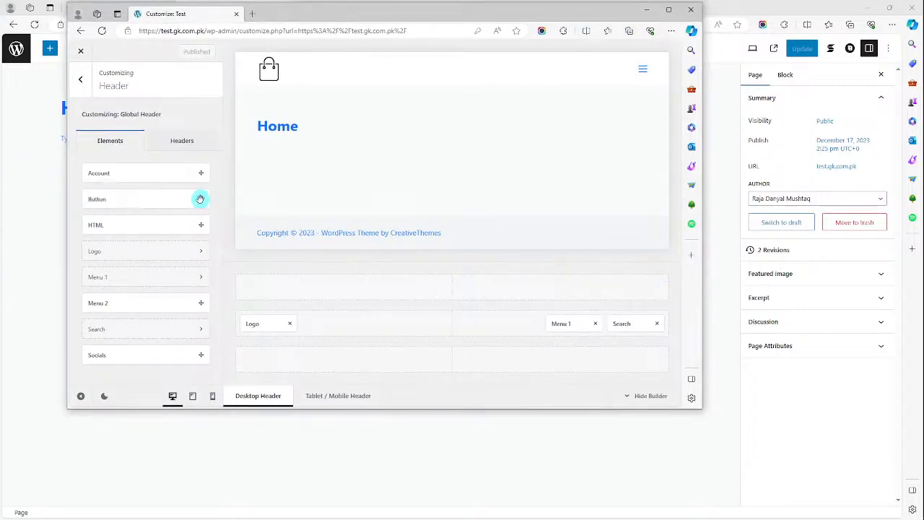
pyautogui.click(190, 143)
pyautogui.click(119, 144)
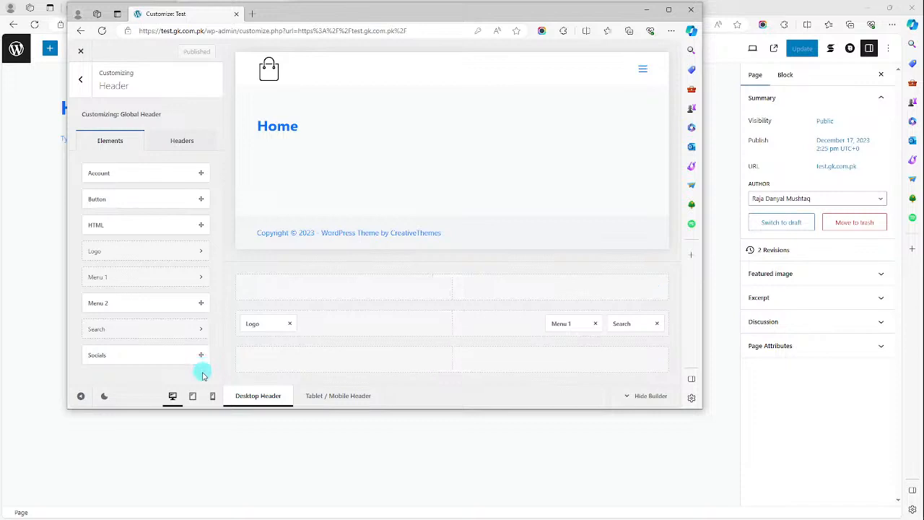
# Switch the customizer interface to dark mode
pyautogui.click(105, 397)
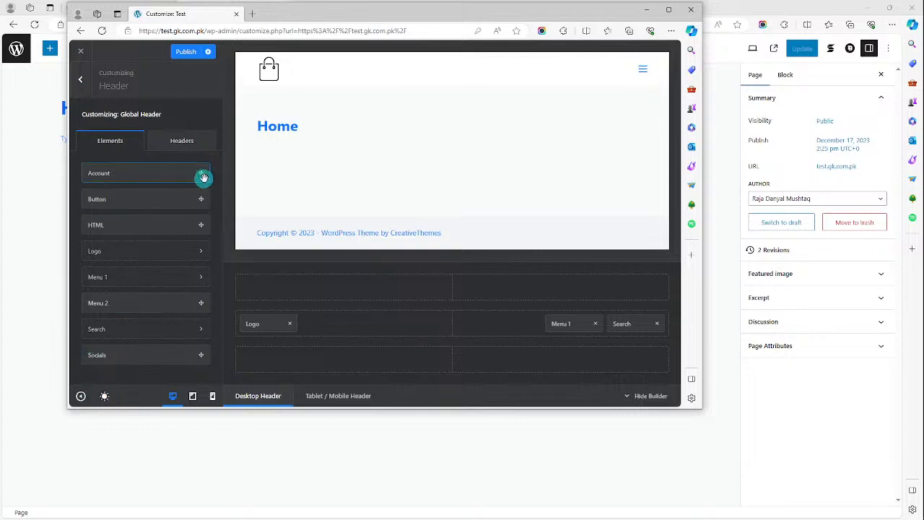
pyautogui.rightClick(149, 173)
pyautogui.click(127, 174)
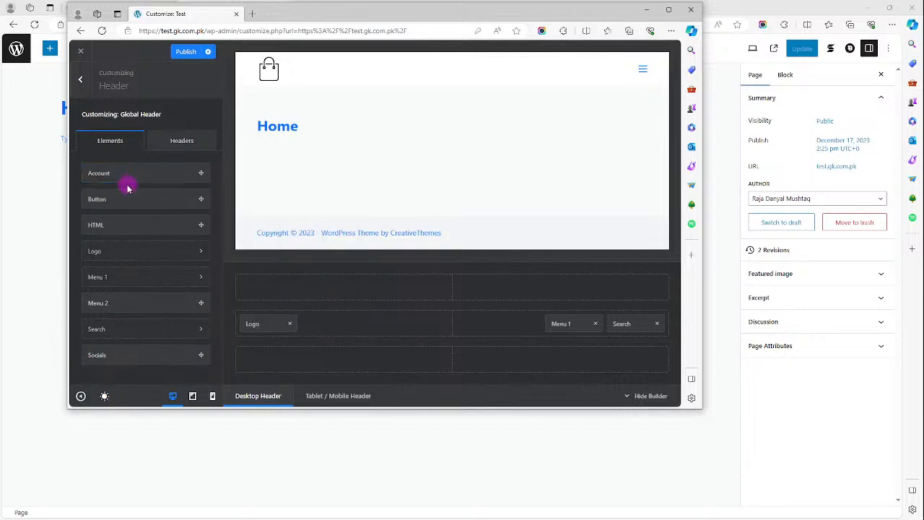
# Review the header's Logo settings and remove the Search element from the desktop header's main row
pyautogui.click(249, 324)
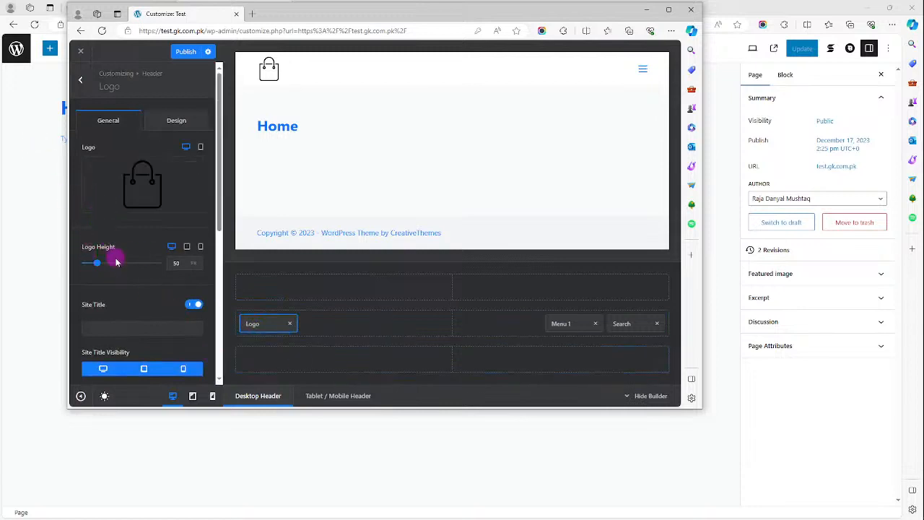
pyautogui.click(160, 324)
pyautogui.scroll(-5, 153, 324)
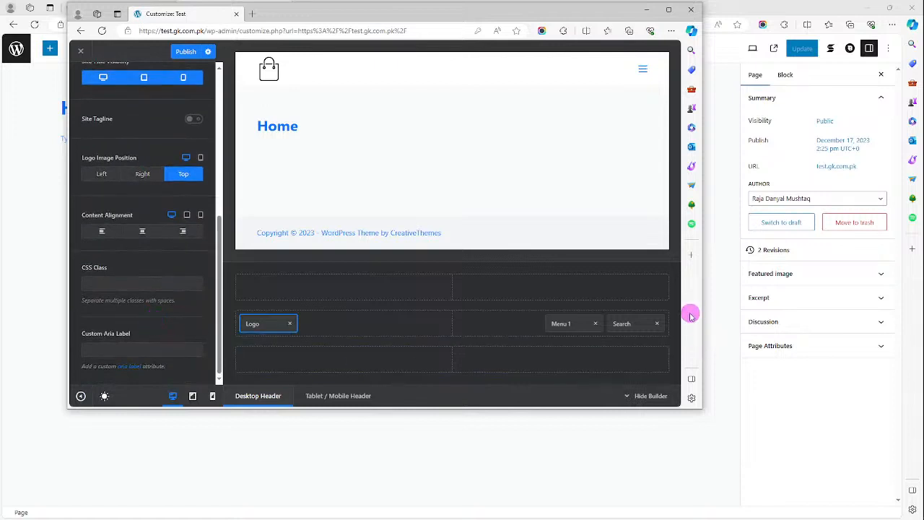
pyautogui.click(659, 324)
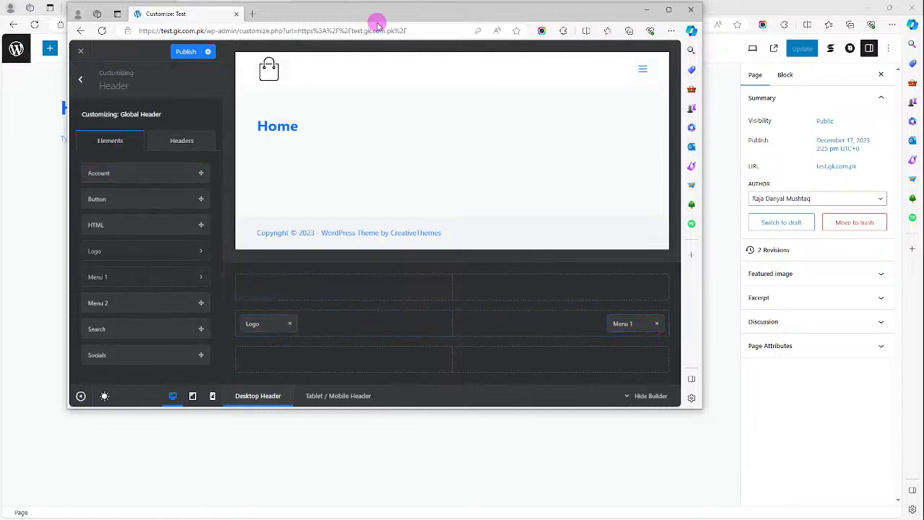
# Set the header's menu trigger icon to Type 3, trying the Outline style before returning it to Simple
pyautogui.click(659, 71)
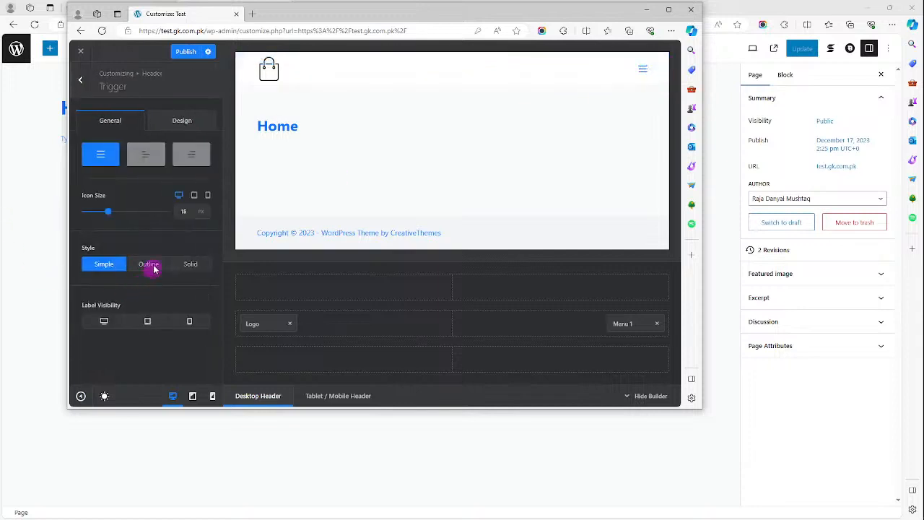
pyautogui.click(152, 164)
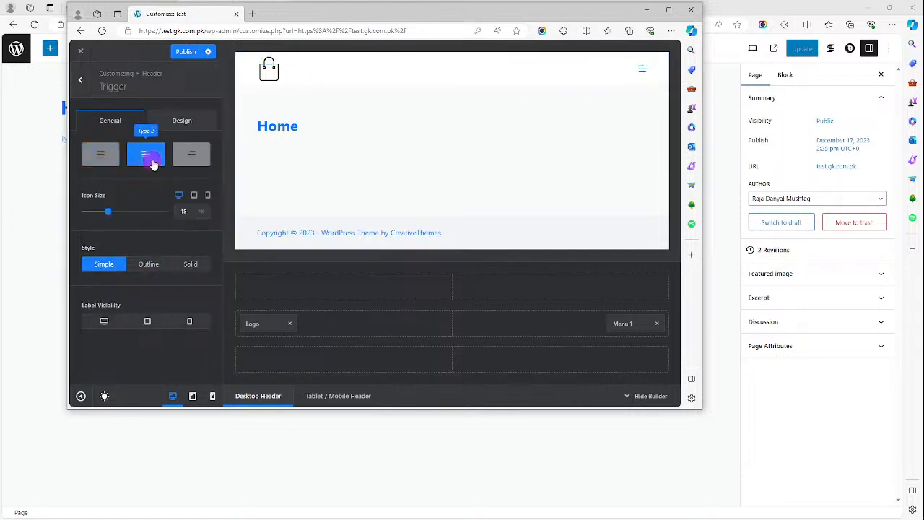
pyautogui.click(201, 160)
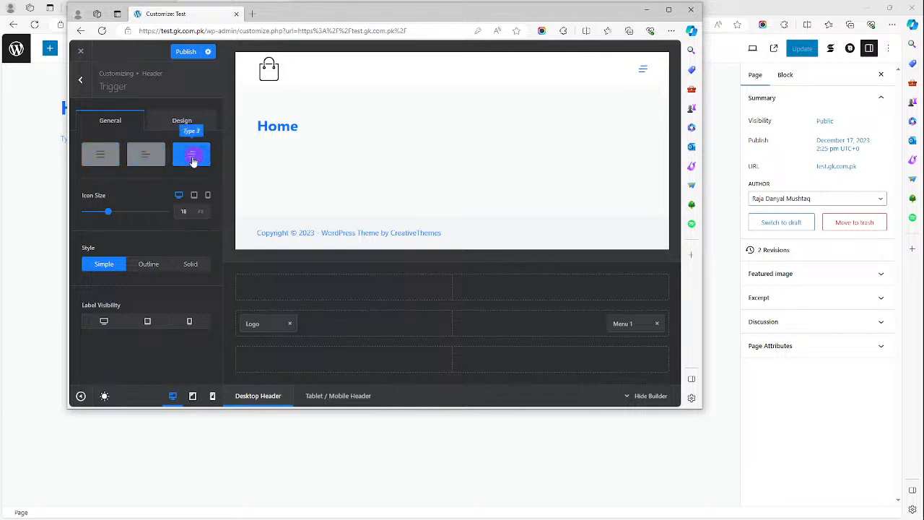
pyautogui.click(155, 267)
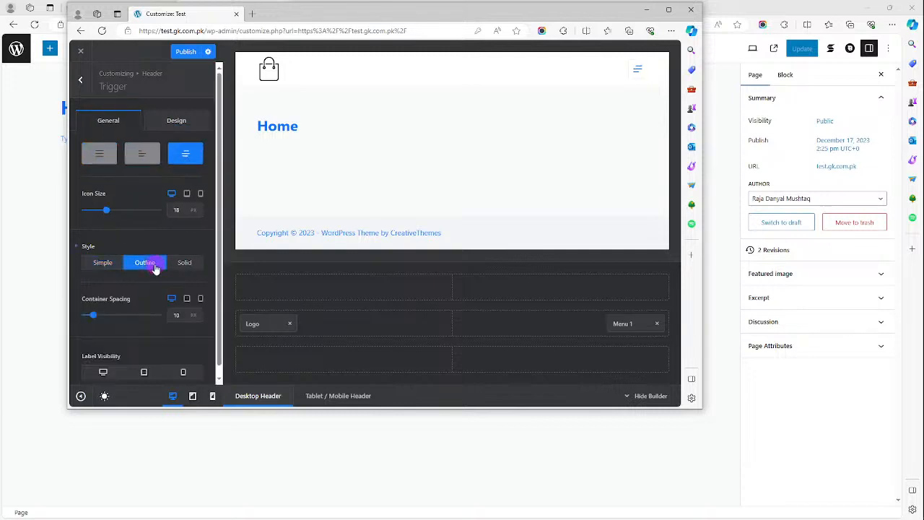
pyautogui.click(94, 264)
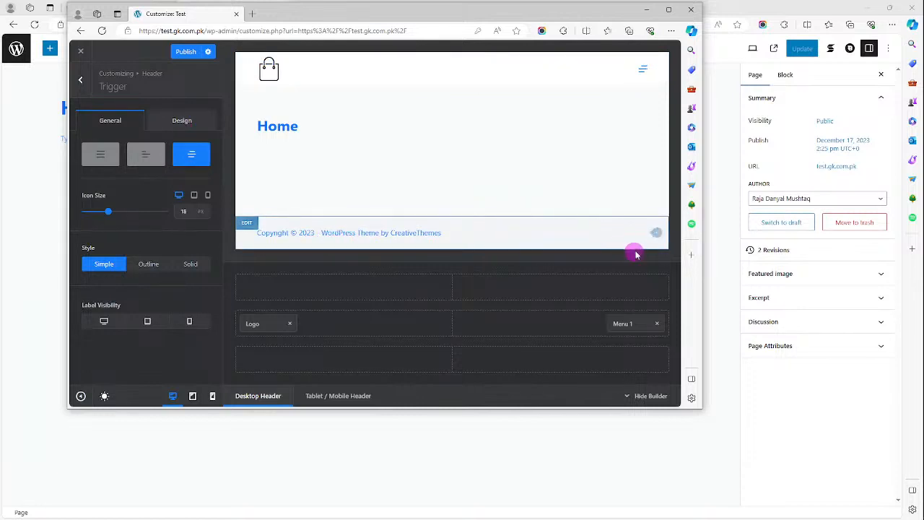
# Replace "WordPress Theme" in the footer's copyright text with "GK TEST"
pyautogui.click(657, 234)
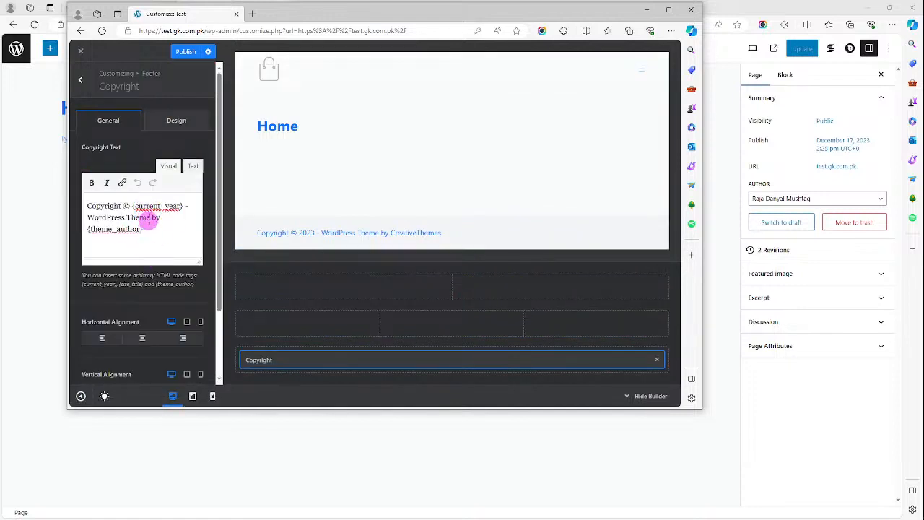
pyautogui.click(149, 217)
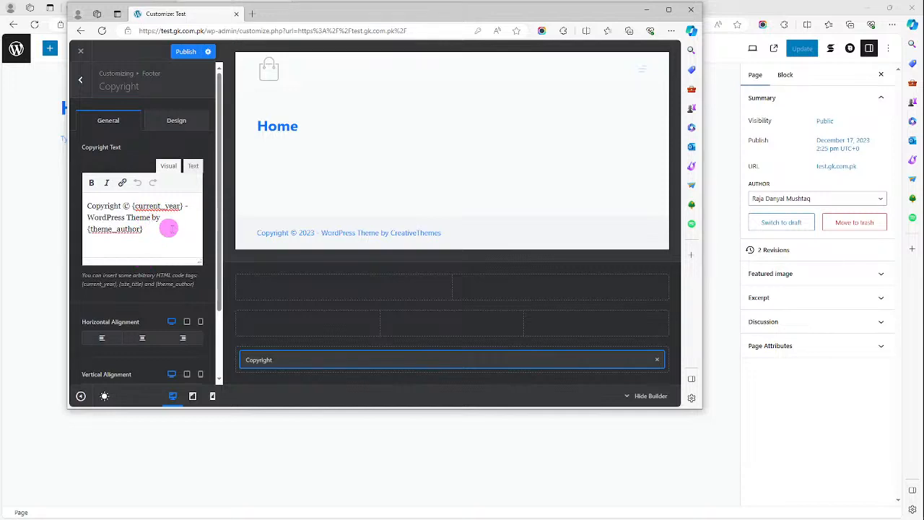
pyautogui.press('BackSpace')
pyautogui.press('BackSpace')
pyautogui.press('BackSpace')
pyautogui.press('BackSpace')
pyautogui.press('BackSpace')
pyautogui.press('BackSpace')
pyautogui.press('BackSpace')
pyautogui.press('BackSpace')
pyautogui.press('BackSpace')
pyautogui.press('BackSpace')
pyautogui.press('BackSpace')
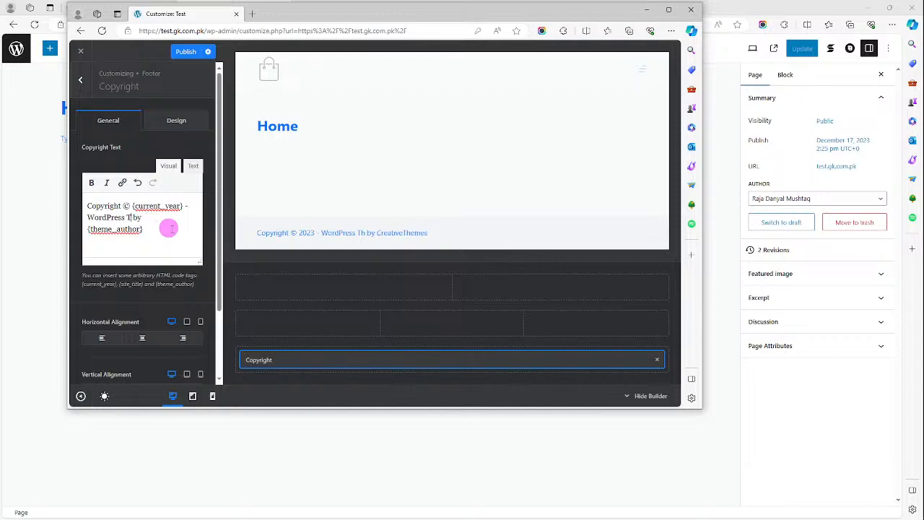
pyautogui.press('BackSpace')
pyautogui.press('BackSpace')
pyautogui.press('BackSpace')
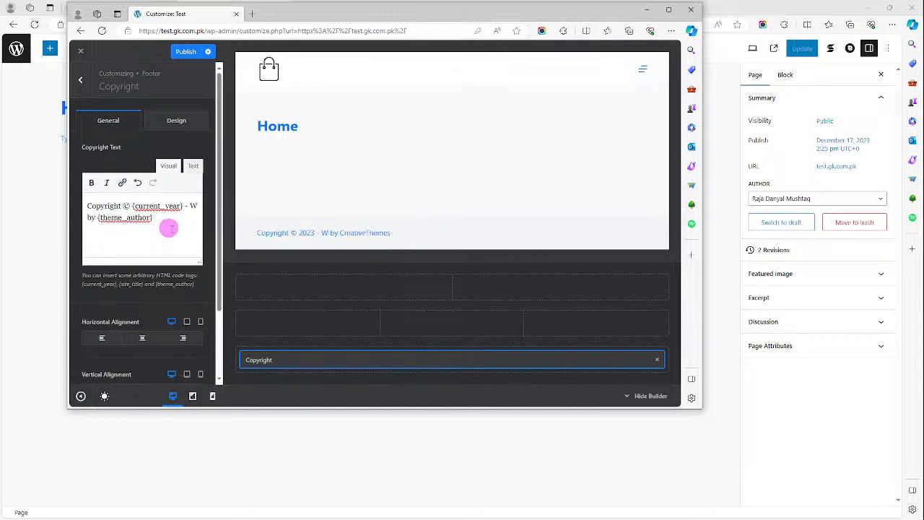
pyautogui.write('GK')
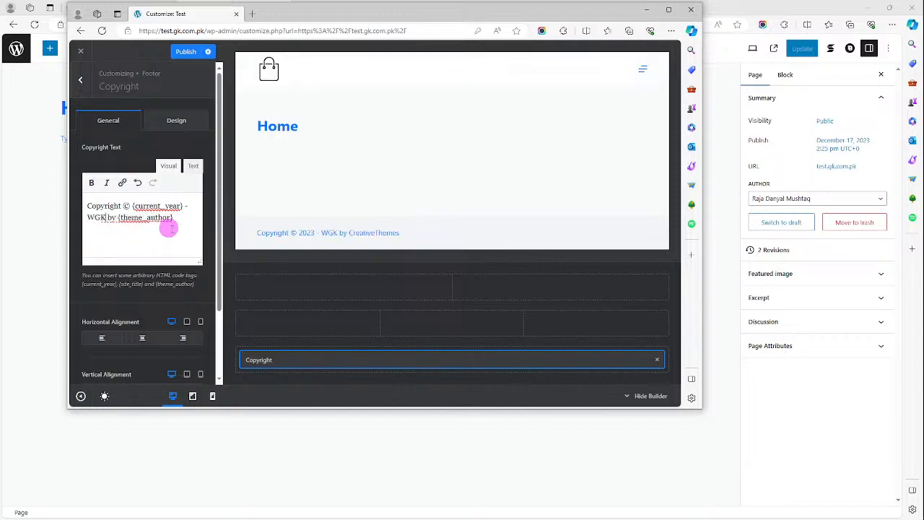
pyautogui.press('BackSpace')
pyautogui.press('BackSpace')
pyautogui.press('BackSpace')
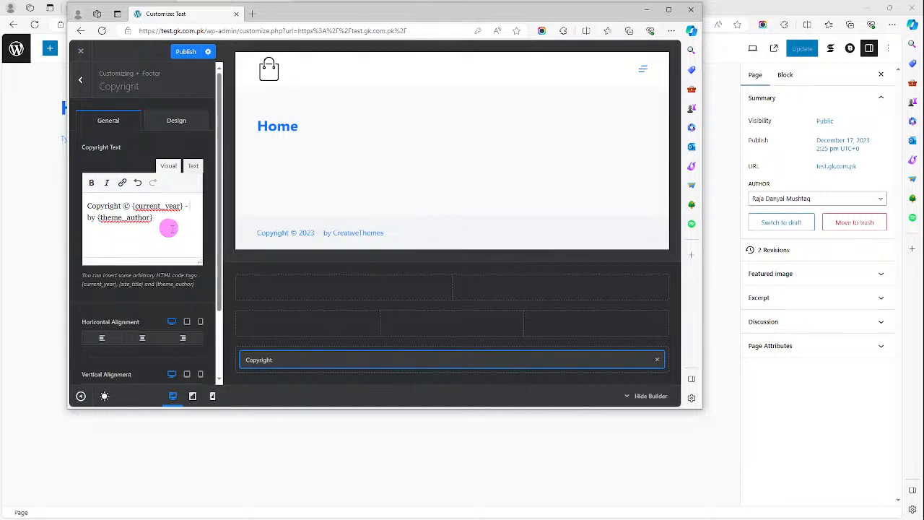
pyautogui.write('GK T')
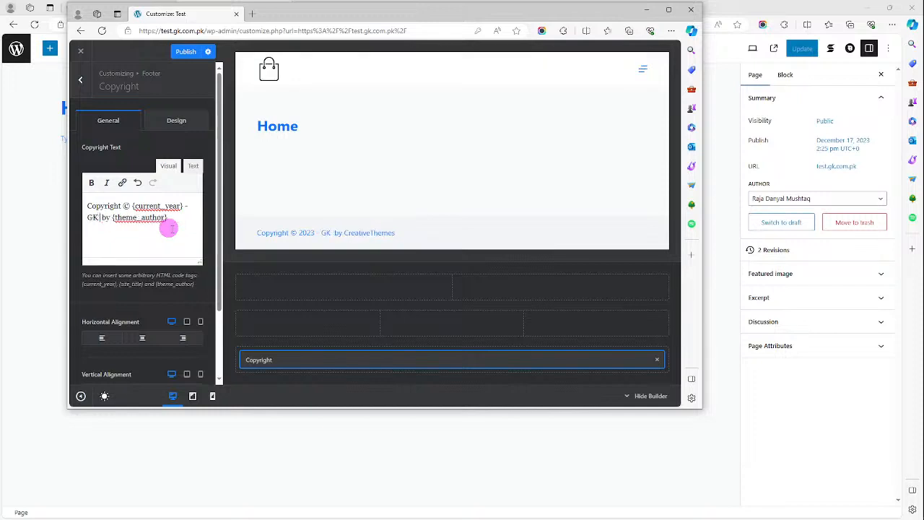
pyautogui.write('EST')
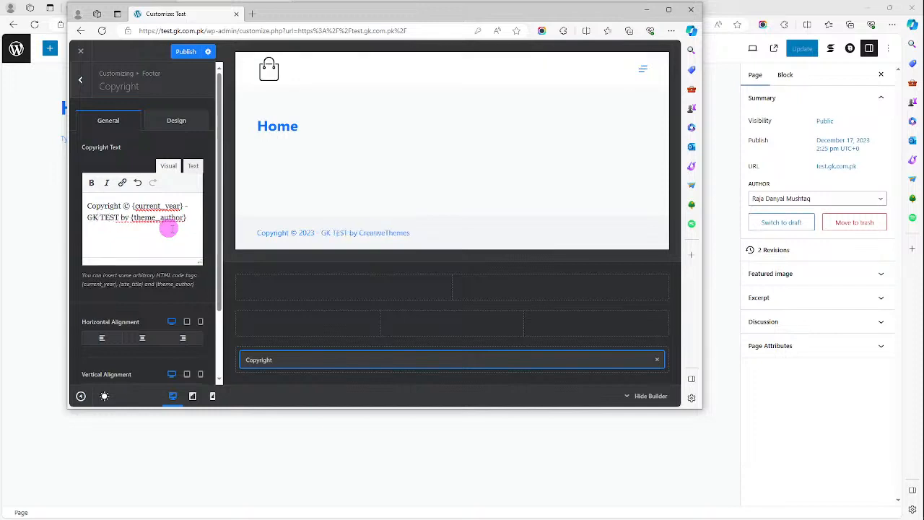
# Replace the {theme_author} tag in the footer's copyright text with "RDM Community"
pyautogui.press('Right')
pyautogui.press('Right')
pyautogui.press('Right')
pyautogui.press('Right')
pyautogui.hotkey('shift', 'Right')
pyautogui.hotkey('shift', 'Right')
pyautogui.hotkey('shift', 'Right')
pyautogui.hotkey('shift', 'Right')
pyautogui.hotkey('shift', 'Right')
pyautogui.hotkey('shift', 'Right')
pyautogui.hotkey('shift', 'Right')
pyautogui.hotkey('shift', 'Right')
pyautogui.hotkey('shift', 'Right')
pyautogui.hotkey('shift', 'Right')
pyautogui.hotkey('shift', 'Right')
pyautogui.hotkey('shift', 'Right')
pyautogui.hotkey('shift', 'Right')
pyautogui.hotkey('shift', 'Right')
pyautogui.hotkey('shift', 'Right')
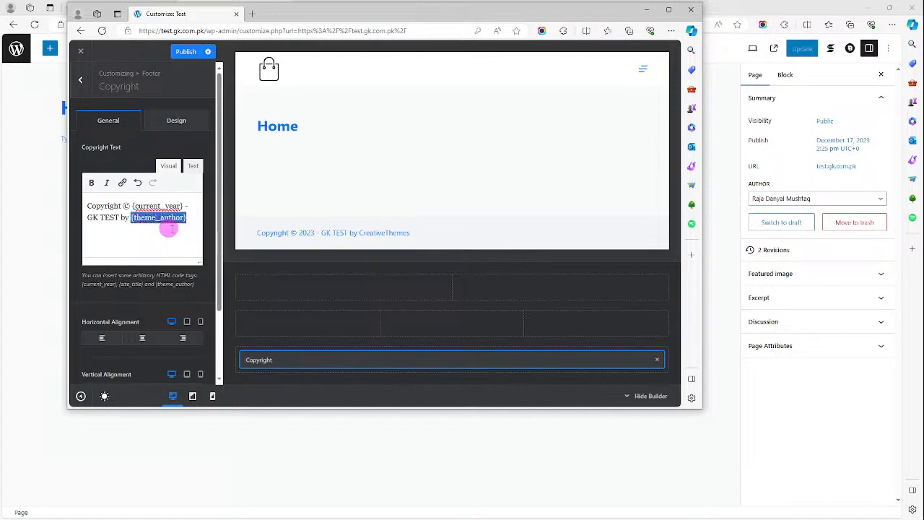
pyautogui.press('BackSpace')
pyautogui.write('RD')
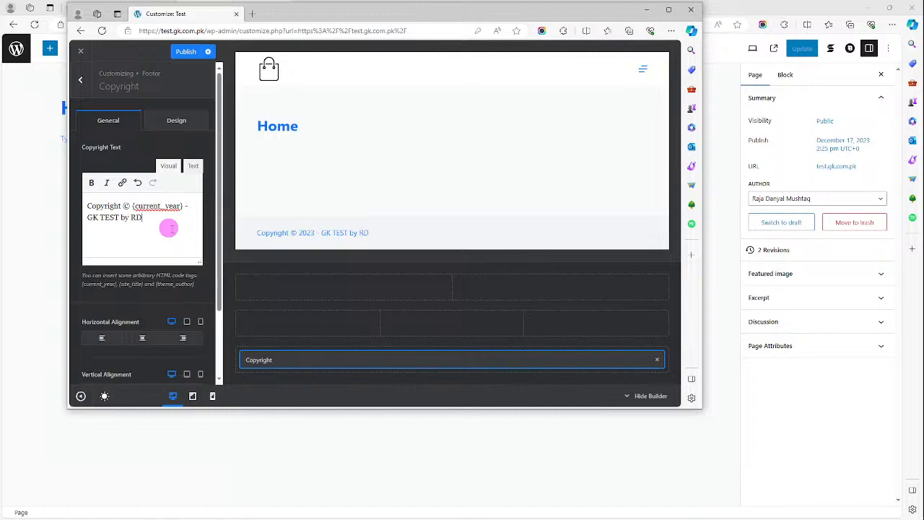
pyautogui.write('M Community')
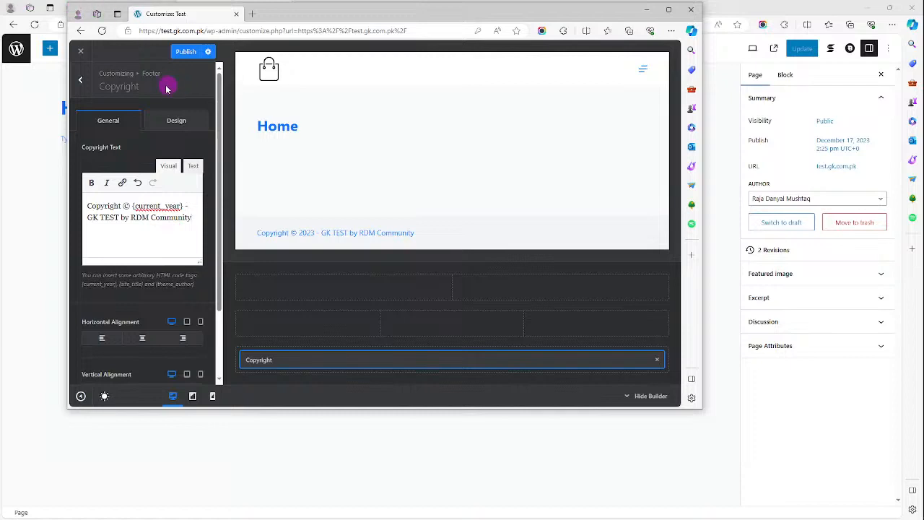
# Center the footer's copyright text horizontally on desktop and publish the changes
pyautogui.click(141, 338)
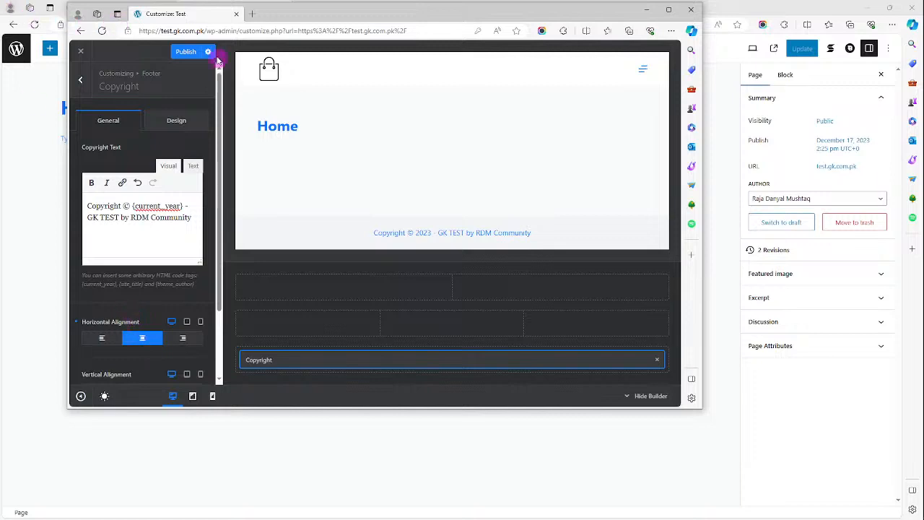
pyautogui.click(188, 53)
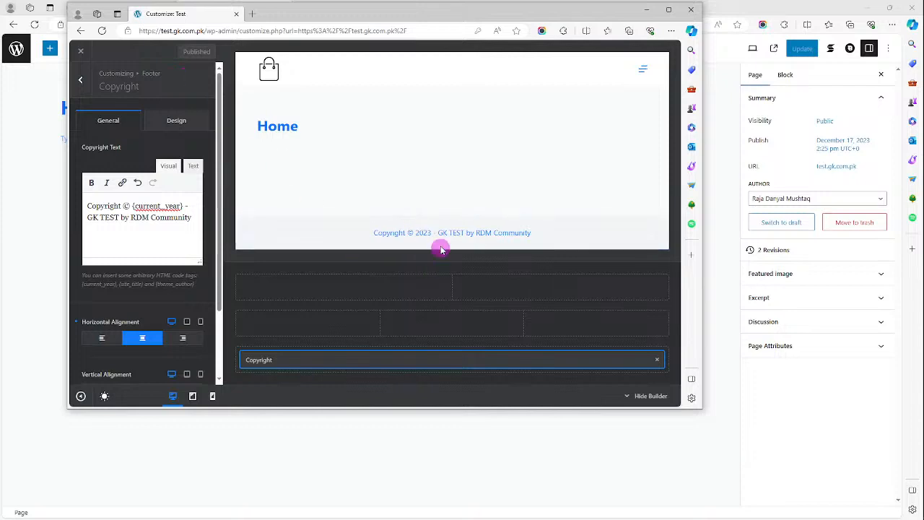
pyautogui.moveTo(423, 244)
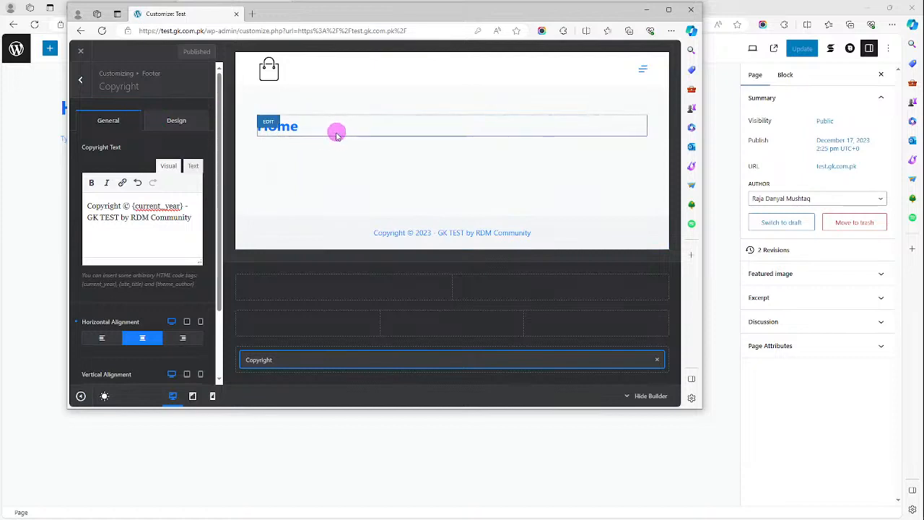
# Set the page title layout to Type 2 and publish it, comparing it with Type 1 and checking the Title and Excerpt options
pyautogui.click(266, 126)
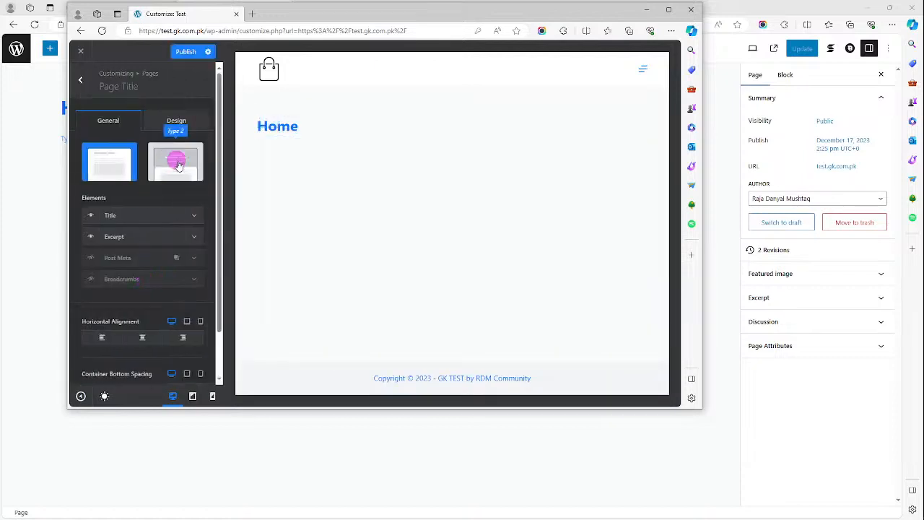
pyautogui.click(180, 168)
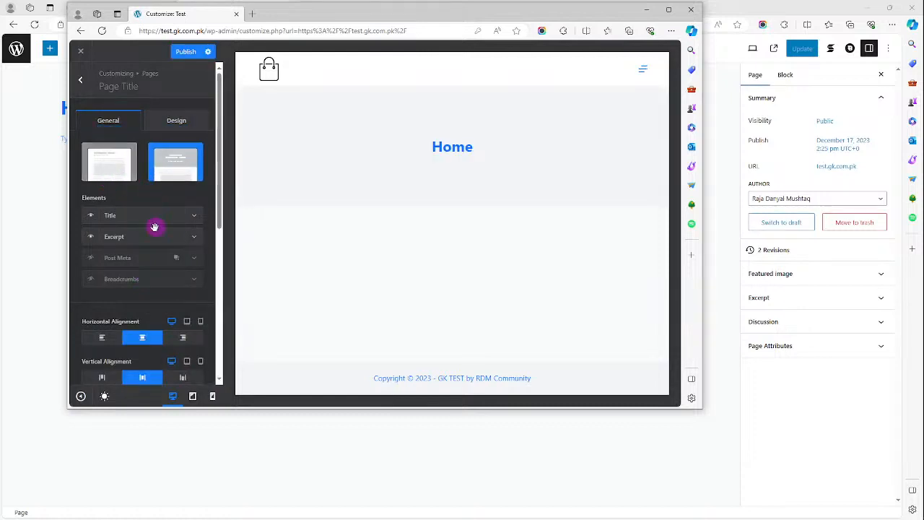
pyautogui.click(194, 216)
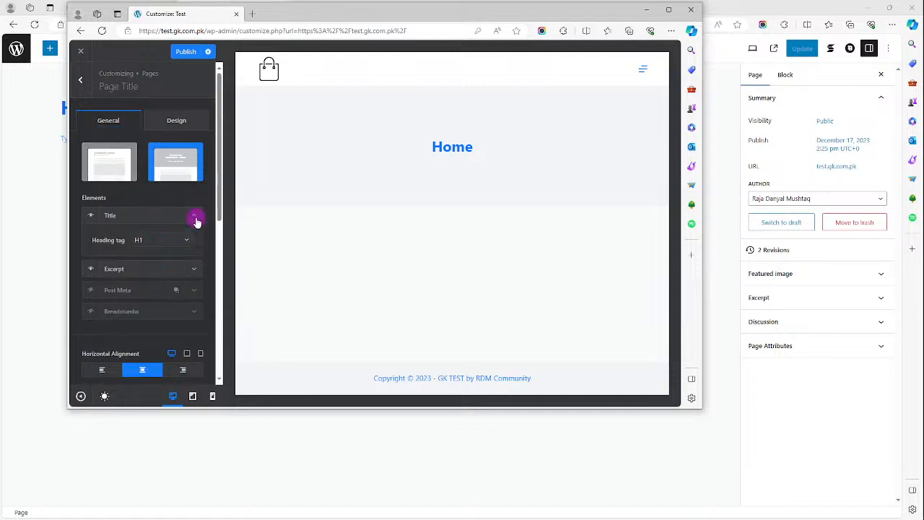
pyautogui.click(194, 272)
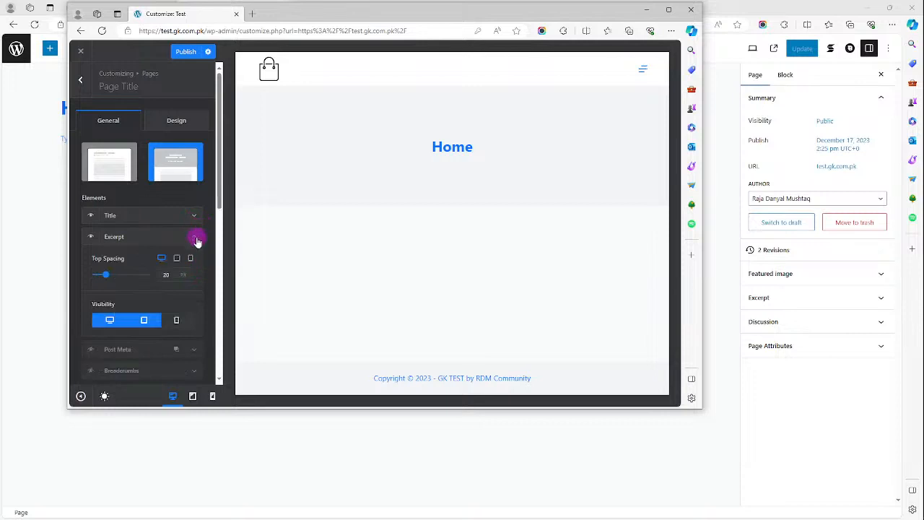
pyautogui.click(194, 237)
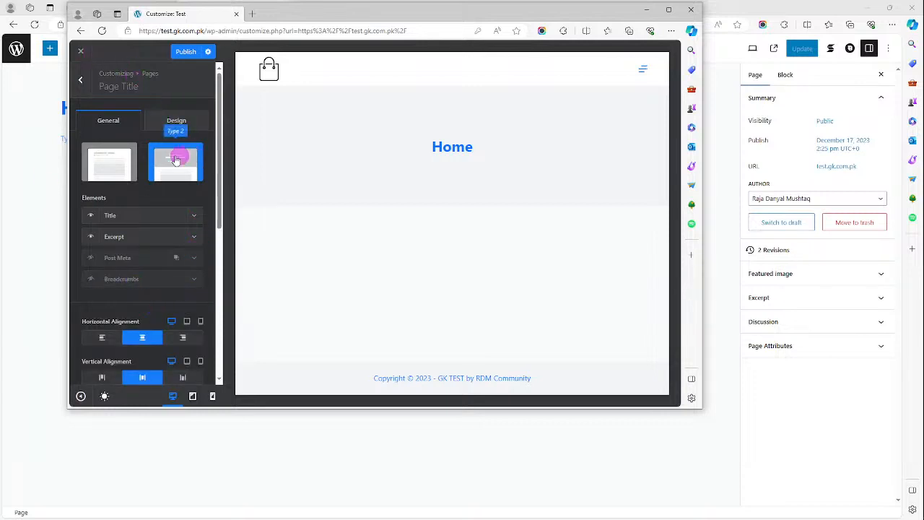
pyautogui.click(118, 178)
pyautogui.click(185, 52)
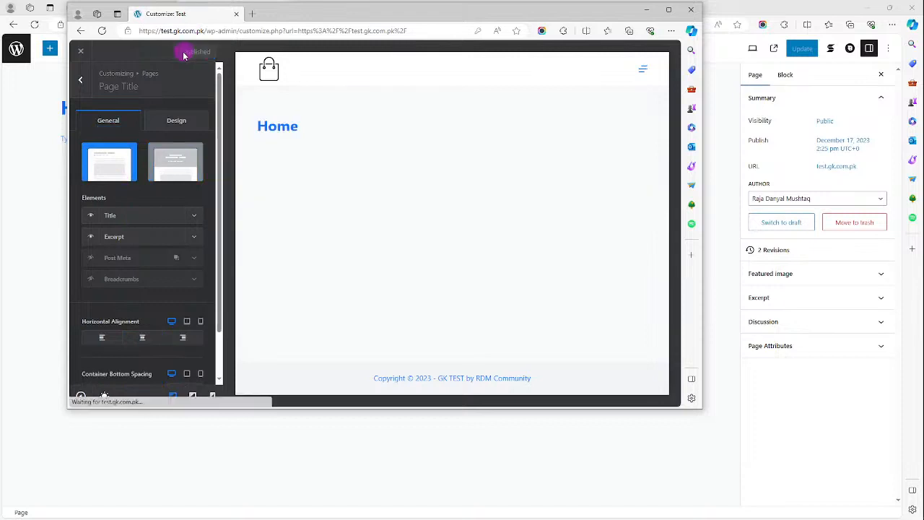
pyautogui.click(176, 177)
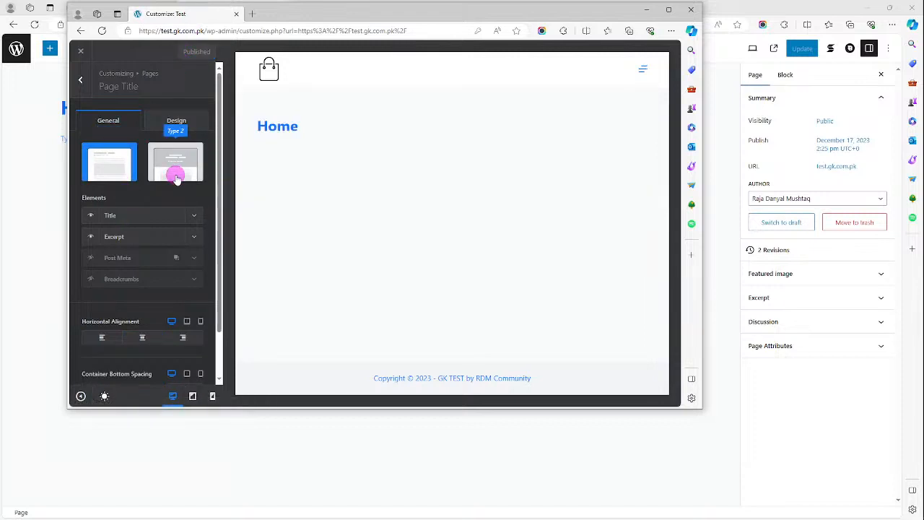
pyautogui.click(185, 53)
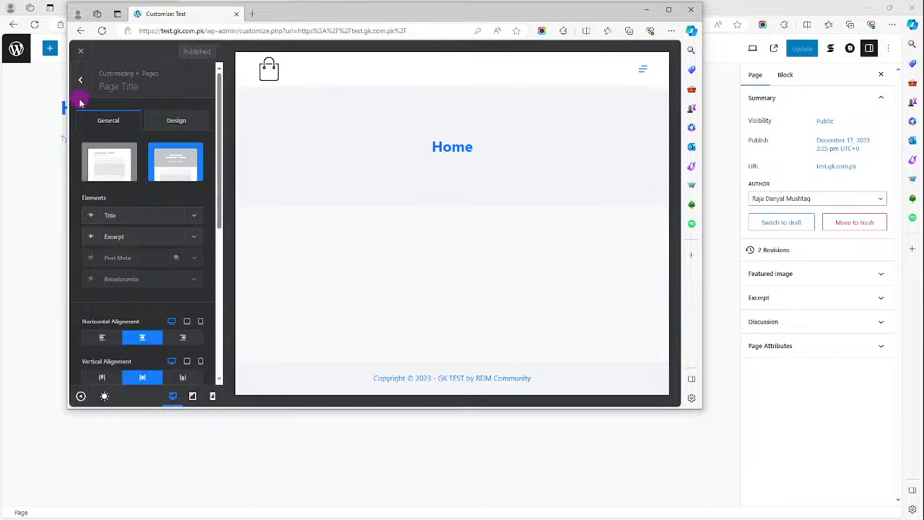
# Return to the customizer's main options and look at the Header settings
pyautogui.click(80, 82)
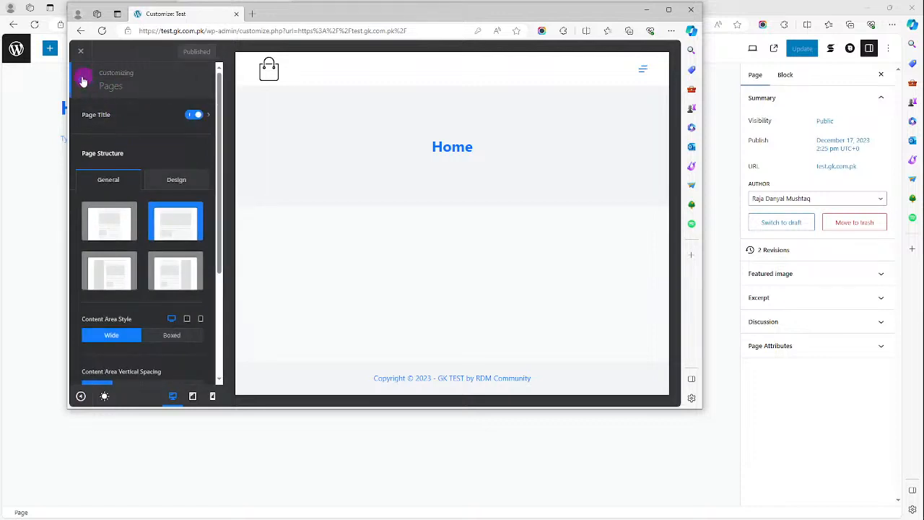
pyautogui.click(82, 80)
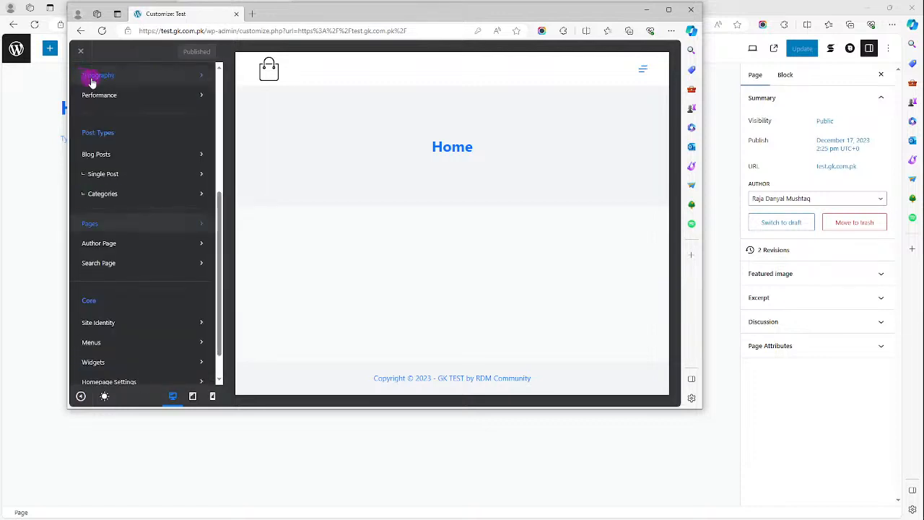
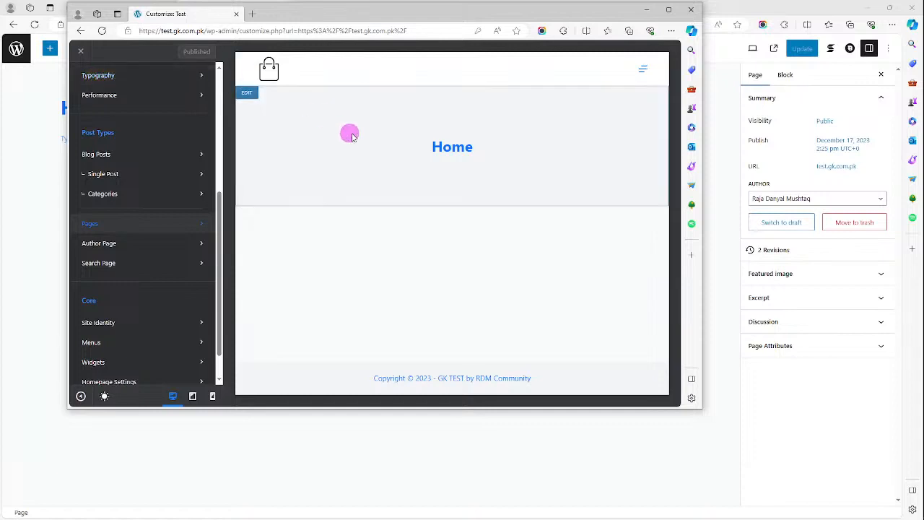
pyautogui.scroll(5, 141, 166)
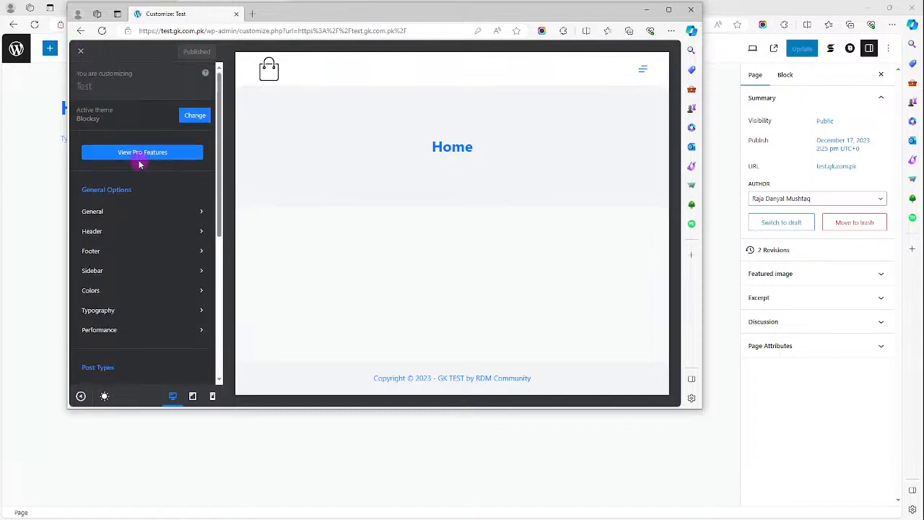
pyautogui.click(93, 231)
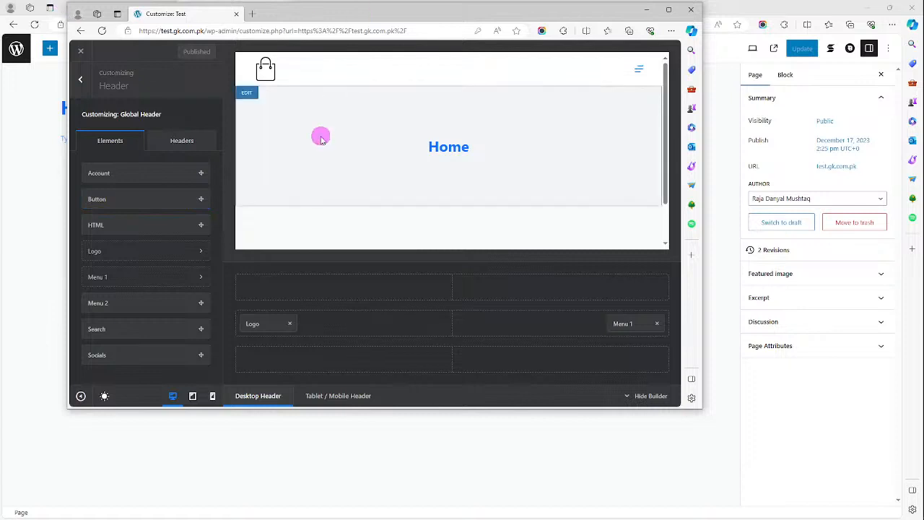
# Review the page title settings and set the title's container background to light blue, #64c5fd
pyautogui.click(247, 96)
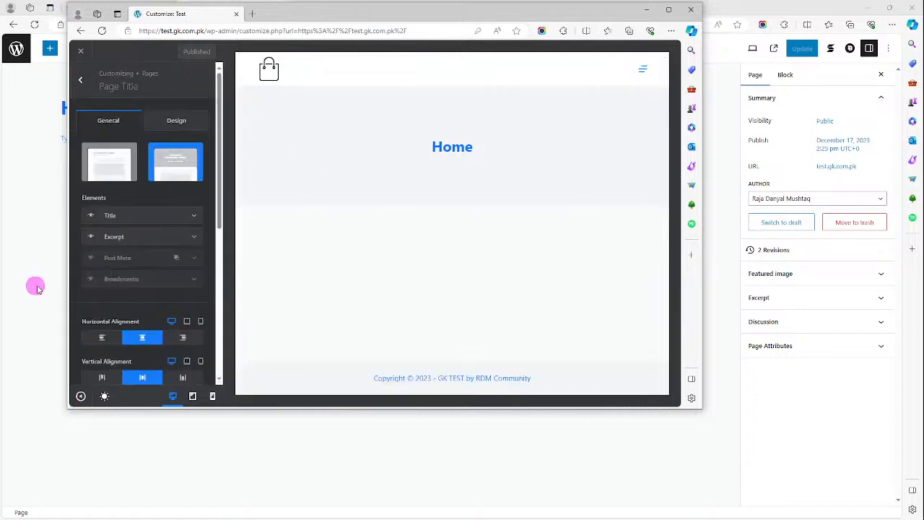
pyautogui.scroll(-5, 142, 207)
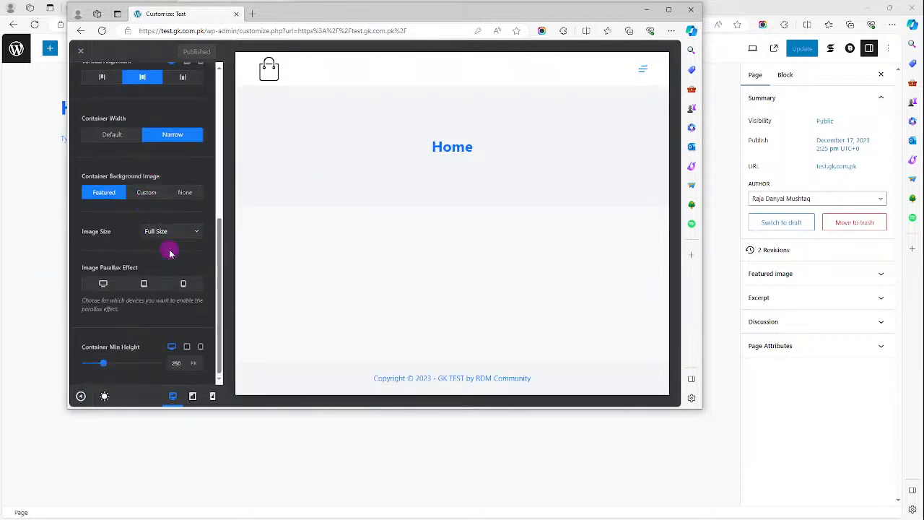
pyautogui.scroll(5, 167, 246)
pyautogui.click(175, 121)
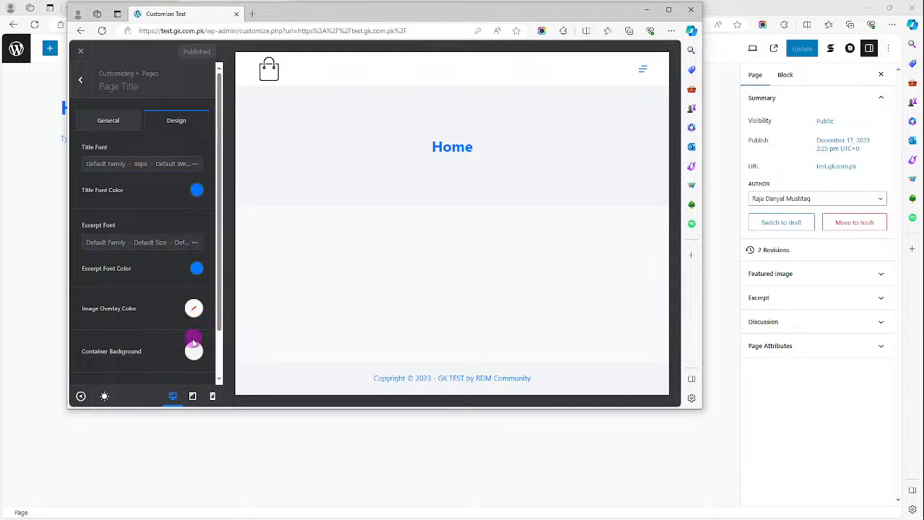
pyautogui.scroll(-1, 194, 344)
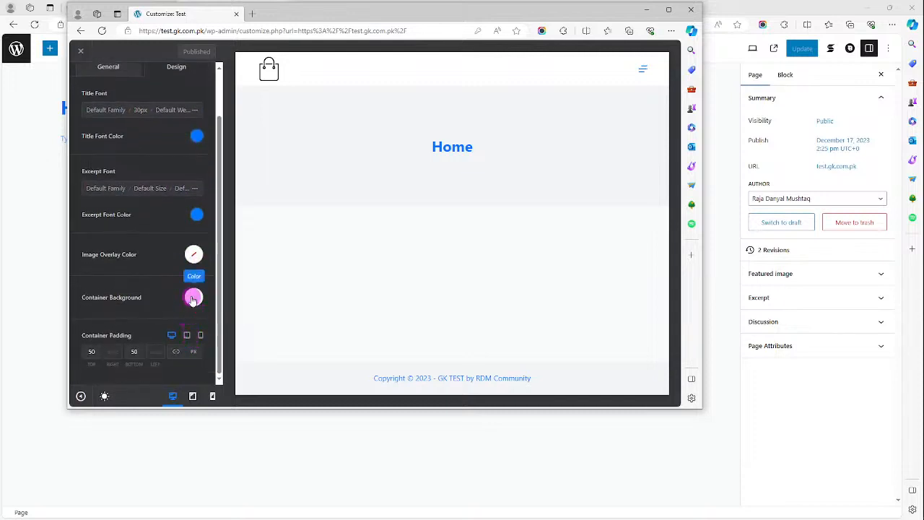
pyautogui.click(193, 297)
pyautogui.click(194, 148)
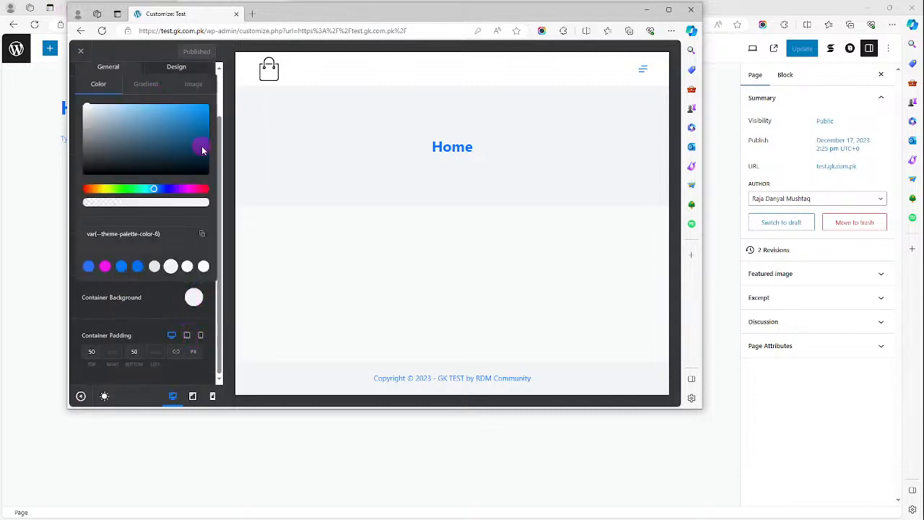
pyautogui.moveTo(189, 149)
pyautogui.mouseDown()
pyautogui.moveTo(157, 151)
pyautogui.moveTo(166, 140)
pyautogui.moveTo(158, 104)
pyautogui.mouseUp()
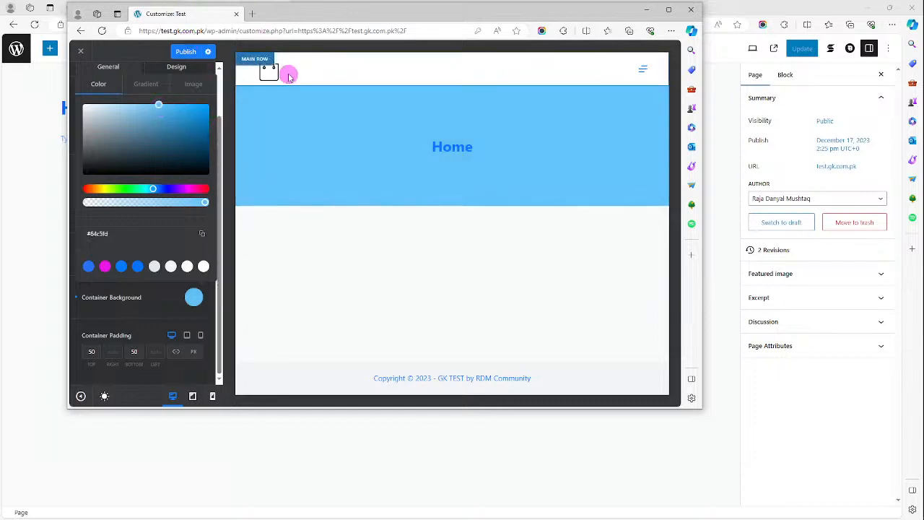
# Set the header main row's background to palette Color 3, trying Color 4 first
pyautogui.click(261, 68)
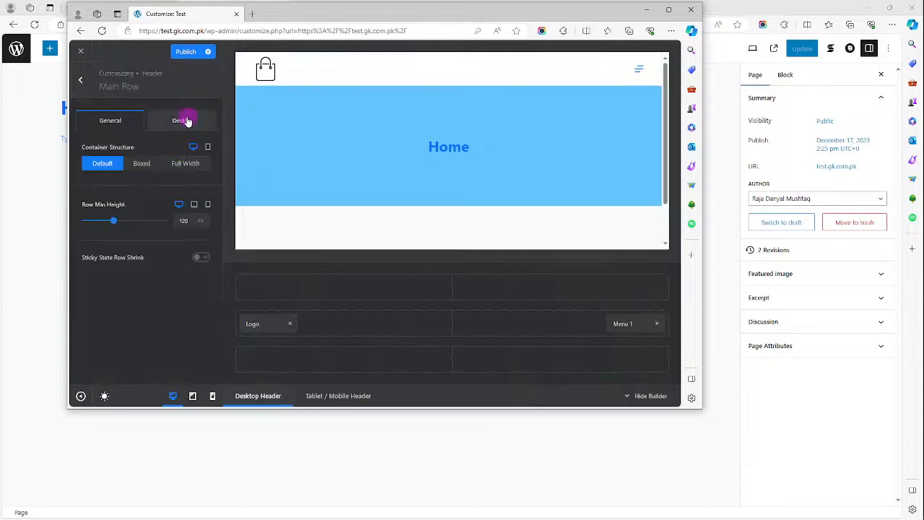
pyautogui.click(185, 120)
pyautogui.click(201, 168)
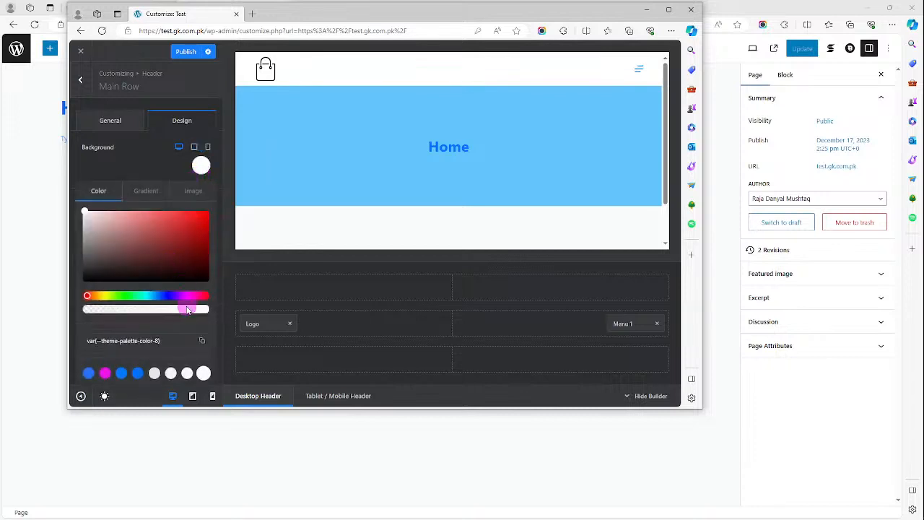
pyautogui.click(170, 297)
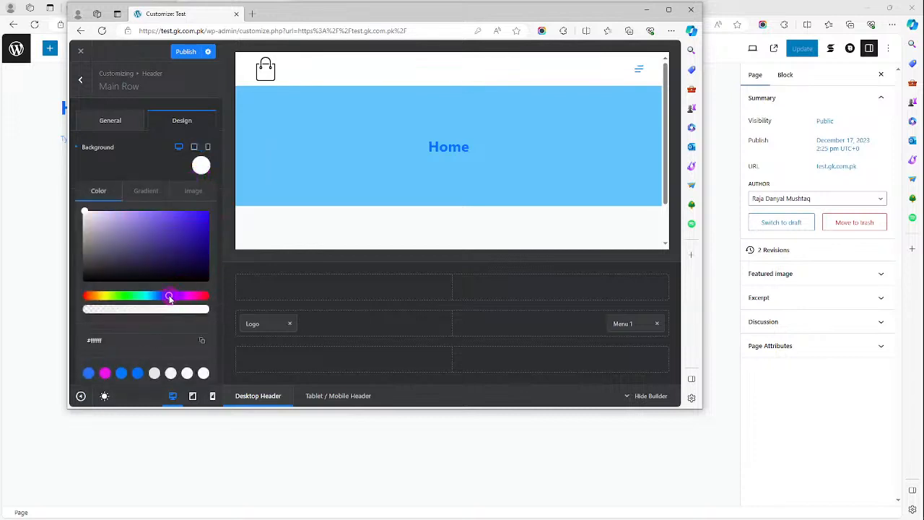
pyautogui.click(138, 374)
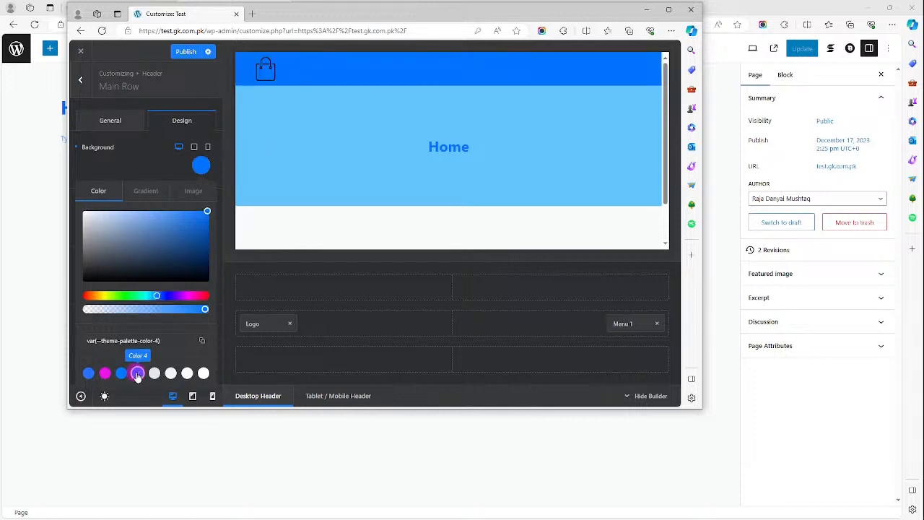
pyautogui.click(121, 374)
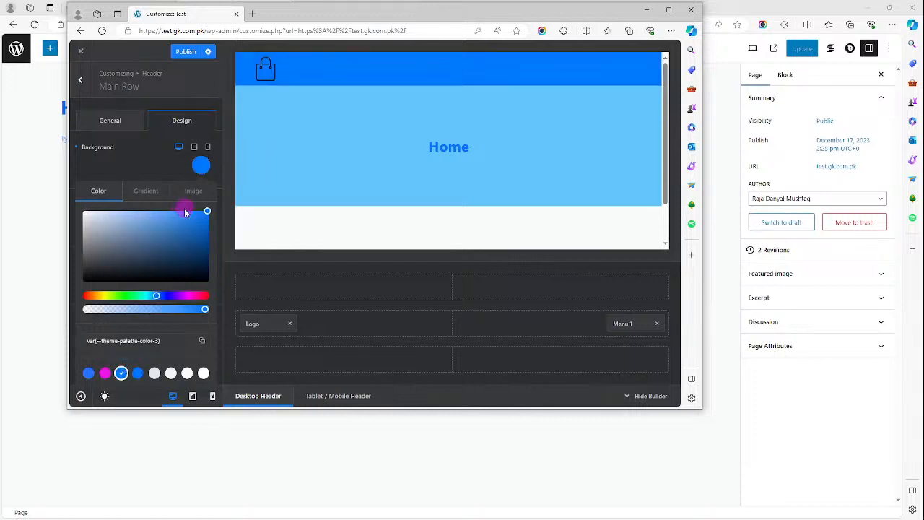
# Set the header main row's background colour to #3d81ff and publish the change
pyautogui.click(158, 230)
pyautogui.moveTo(157, 230)
pyautogui.mouseDown()
pyautogui.moveTo(169, 227)
pyautogui.moveTo(192, 245)
pyautogui.moveTo(179, 254)
pyautogui.moveTo(137, 209)
pyautogui.moveTo(121, 210)
pyautogui.moveTo(140, 245)
pyautogui.moveTo(165, 228)
pyautogui.mouseUp()
pyautogui.click(167, 297)
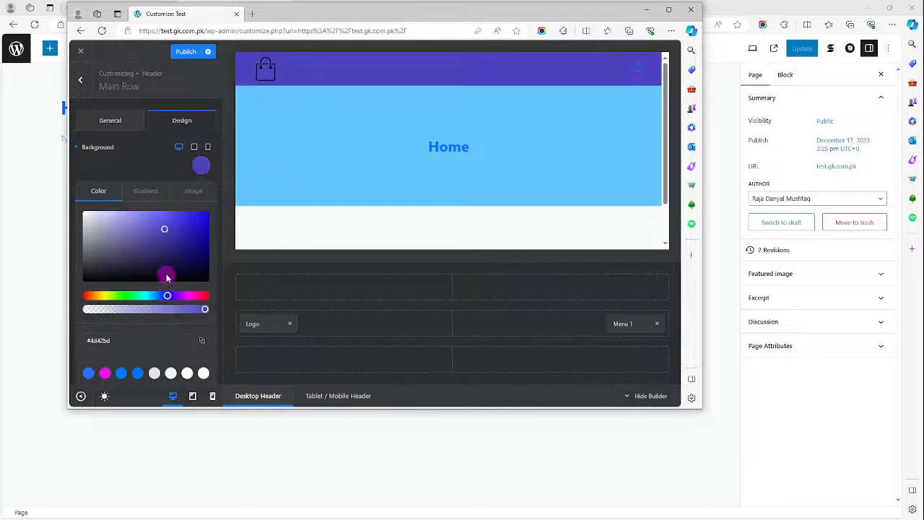
pyautogui.click(158, 296)
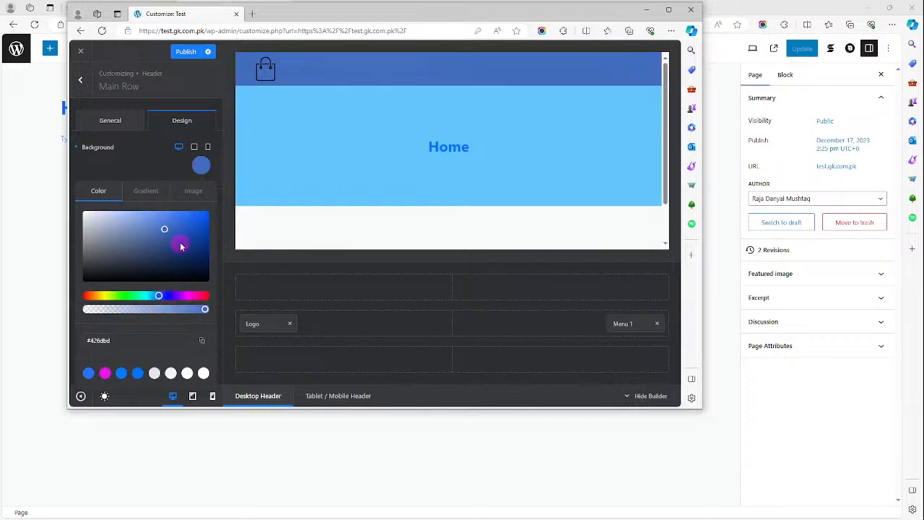
pyautogui.click(178, 223)
pyautogui.moveTo(178, 224); pyautogui.dragTo(178, 192)
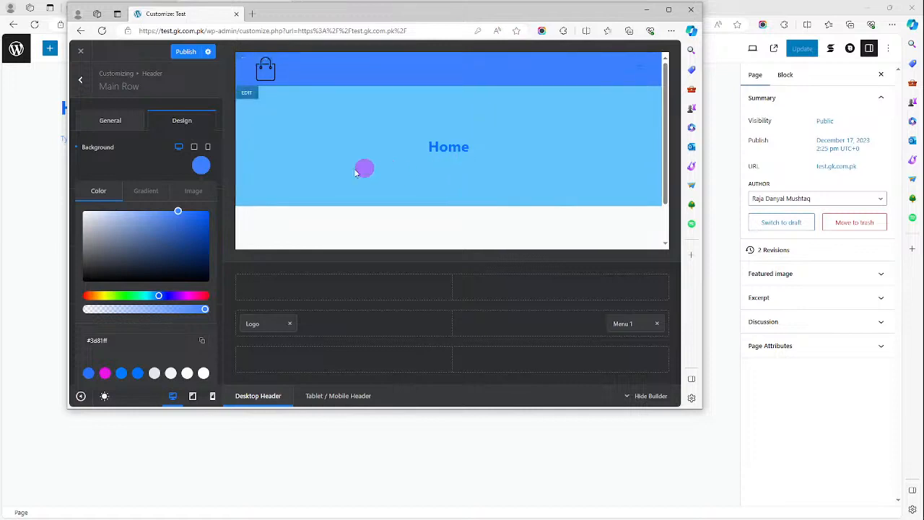
pyautogui.click(189, 51)
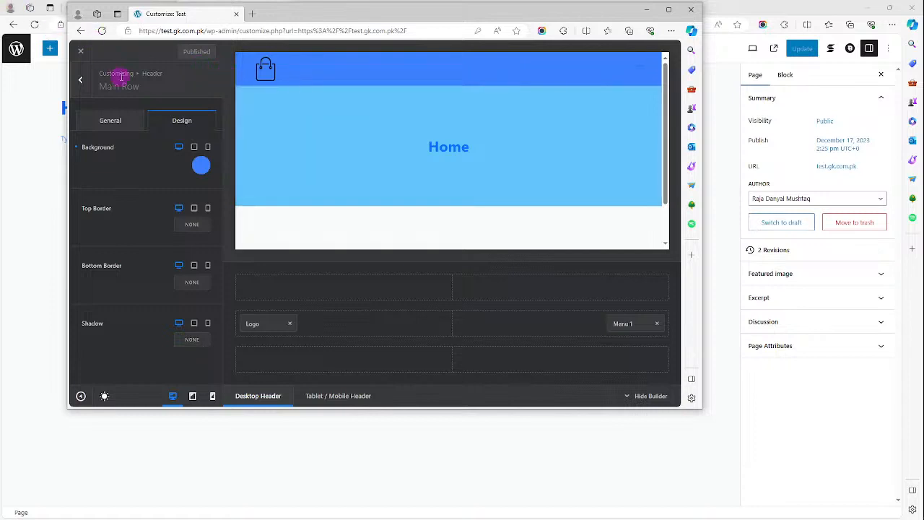
# Close the site customizer and return to the browser window with the Home page's block editor
pyautogui.click(80, 78)
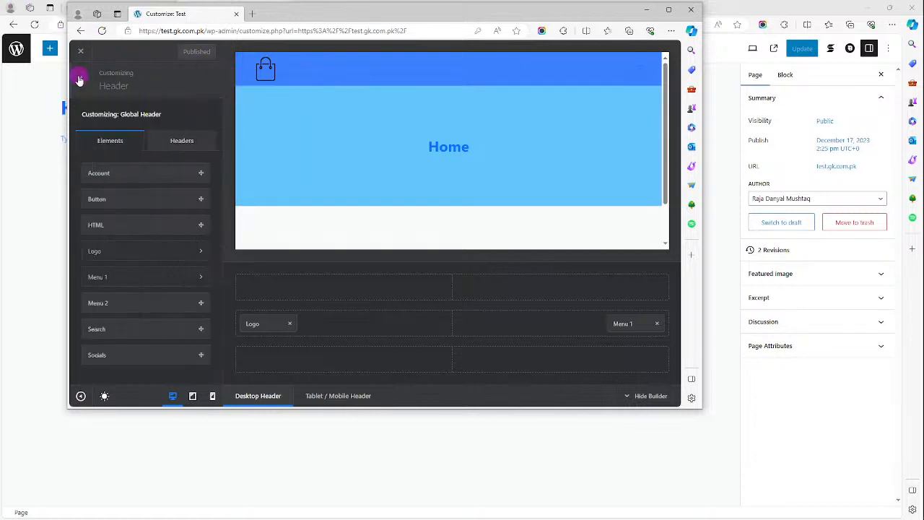
pyautogui.click(82, 52)
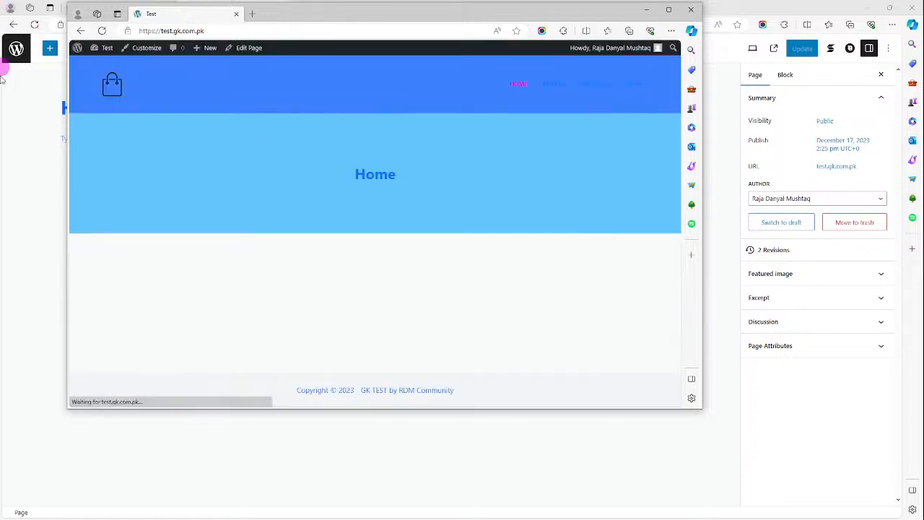
pyautogui.click(13, 179)
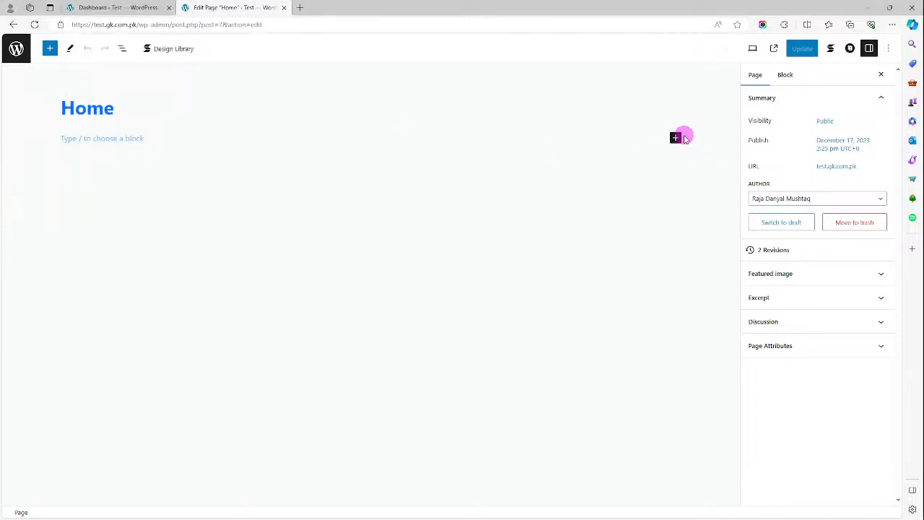
pyautogui.click(674, 140)
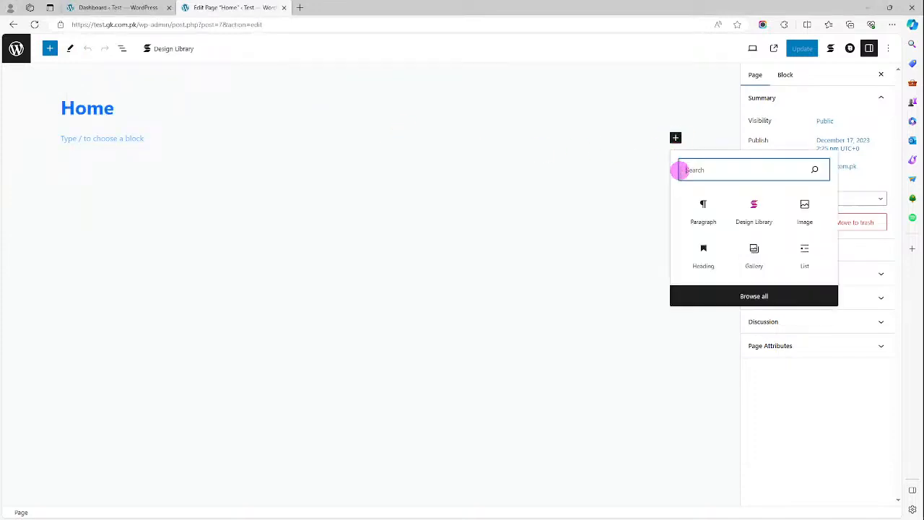
pyautogui.click(754, 298)
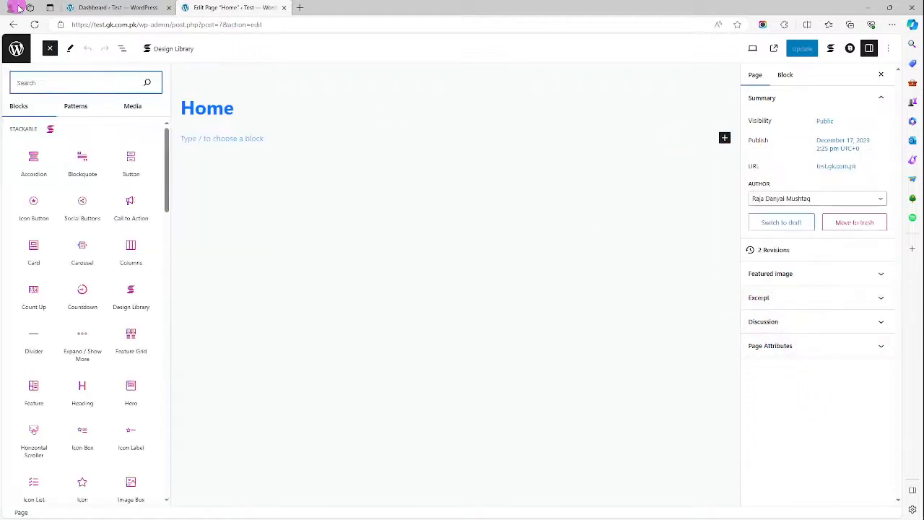
pyautogui.moveTo(144, 153)
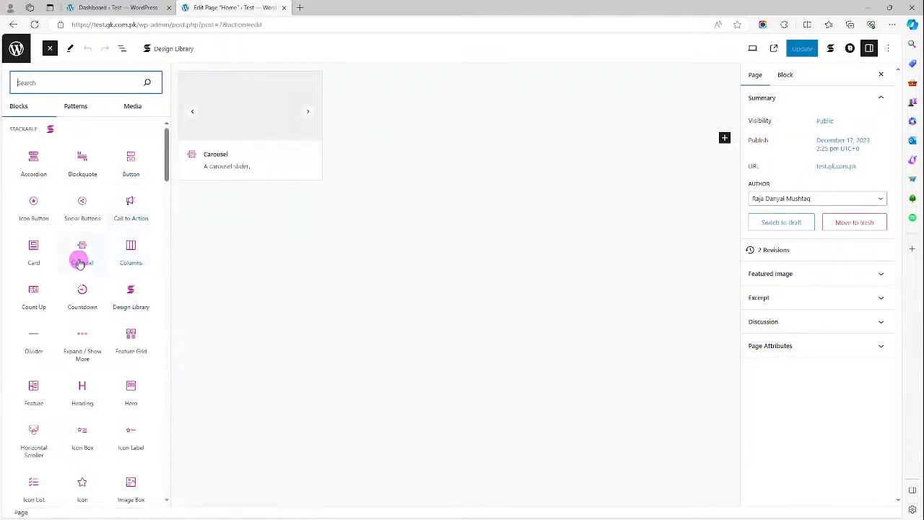
pyautogui.moveTo(83, 261); pyautogui.dragTo(192, 227)
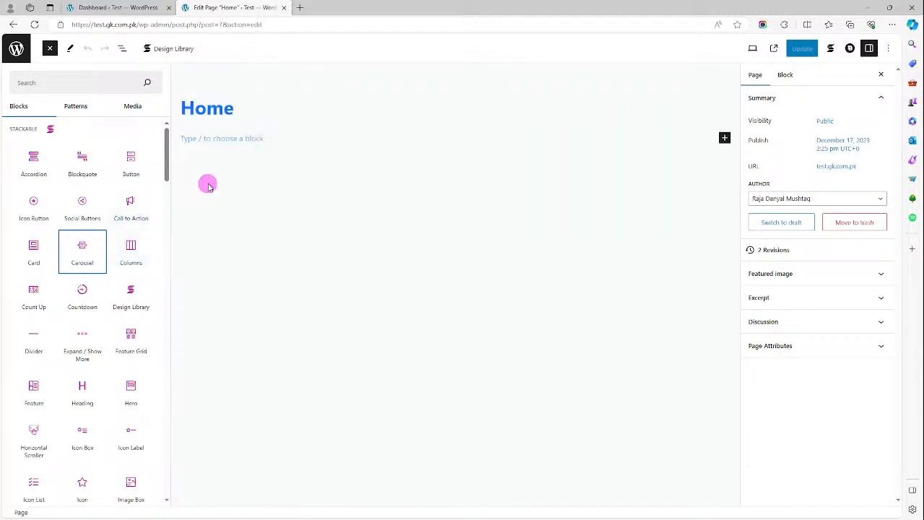
pyautogui.press('Escape')
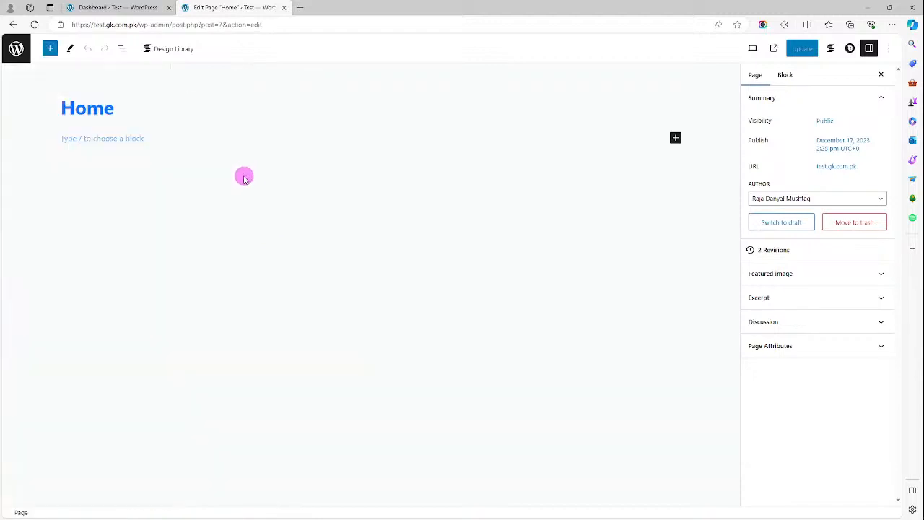
# Insert three Stackable Carousel blocks into the body of the Home page from the full block list
pyautogui.click(145, 140)
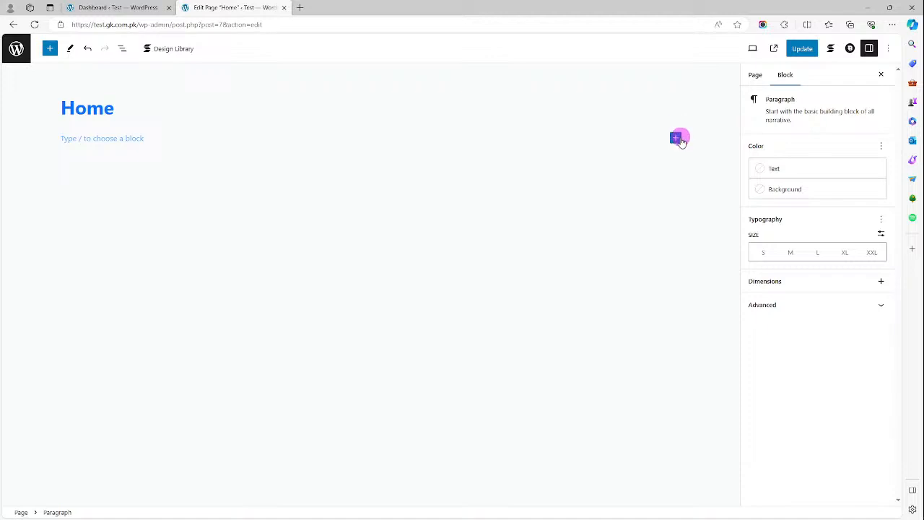
pyautogui.click(676, 138)
pyautogui.click(797, 298)
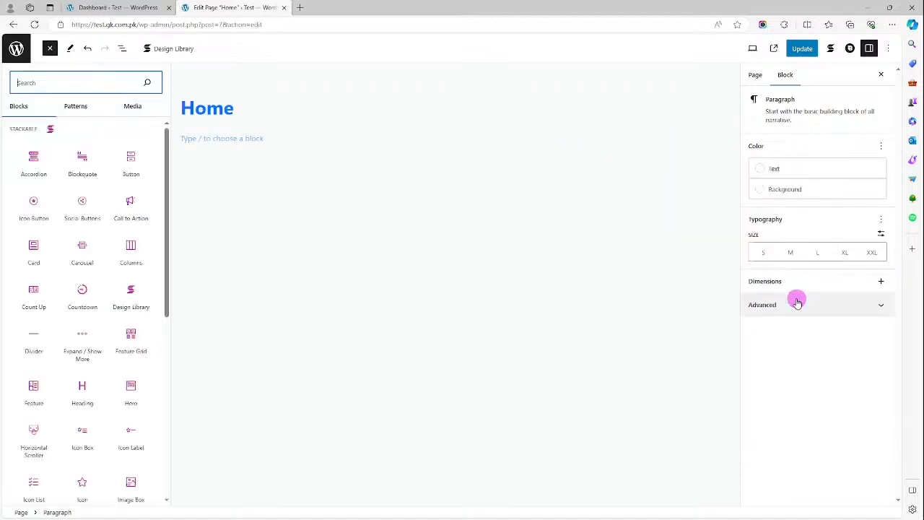
pyautogui.click(81, 250)
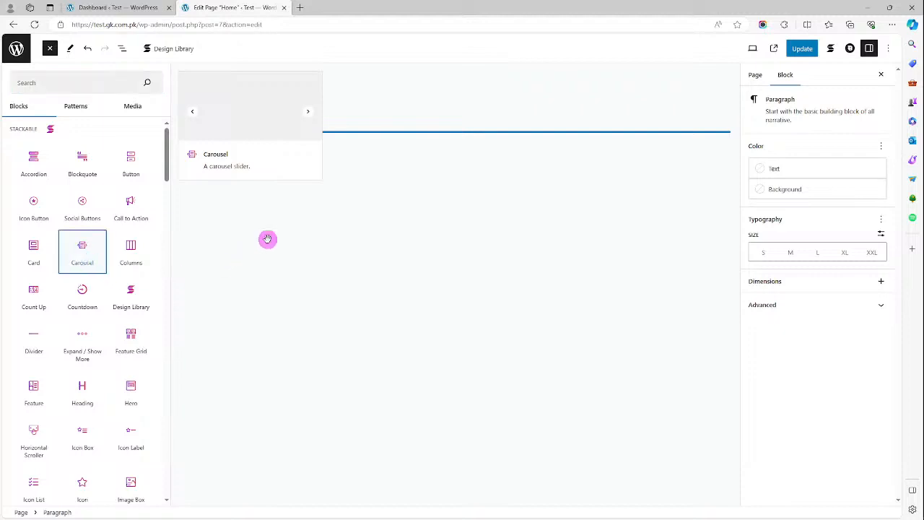
pyautogui.moveTo(321, 228); pyautogui.dragTo(310, 233)
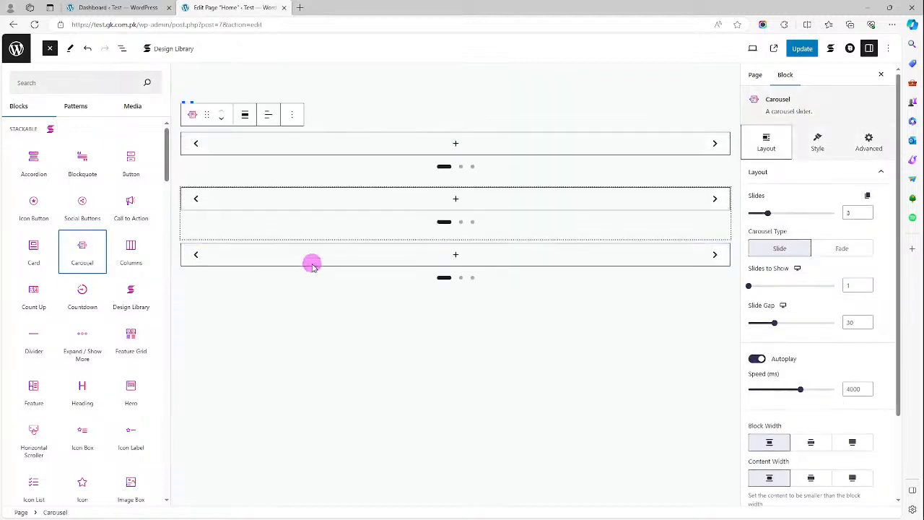
pyautogui.click(377, 200)
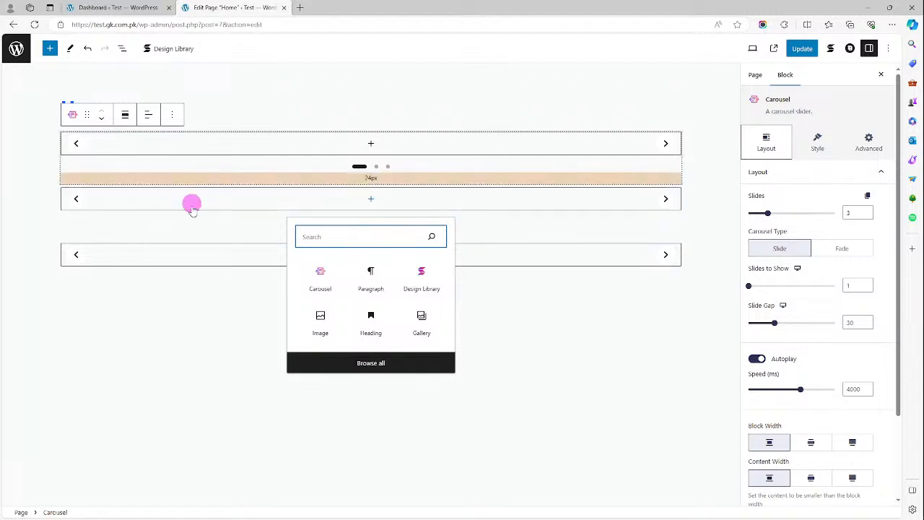
pyautogui.click(200, 257)
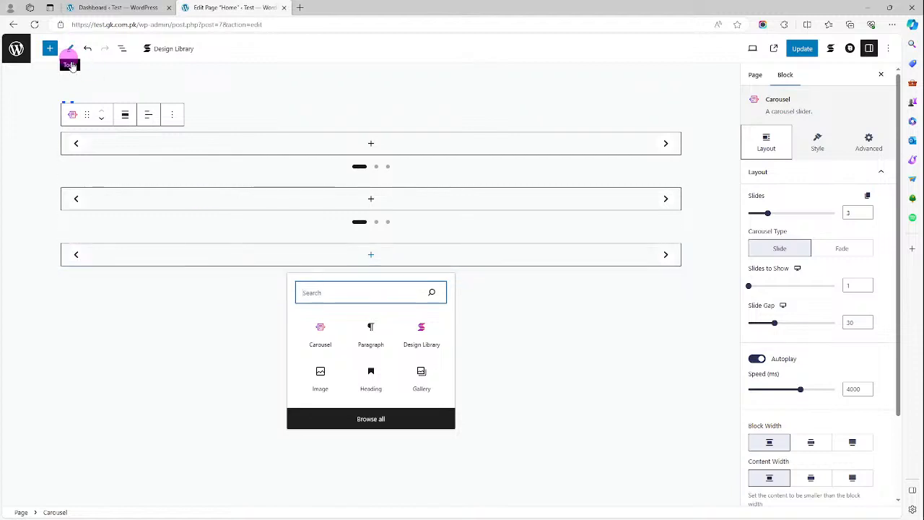
pyautogui.click(148, 204)
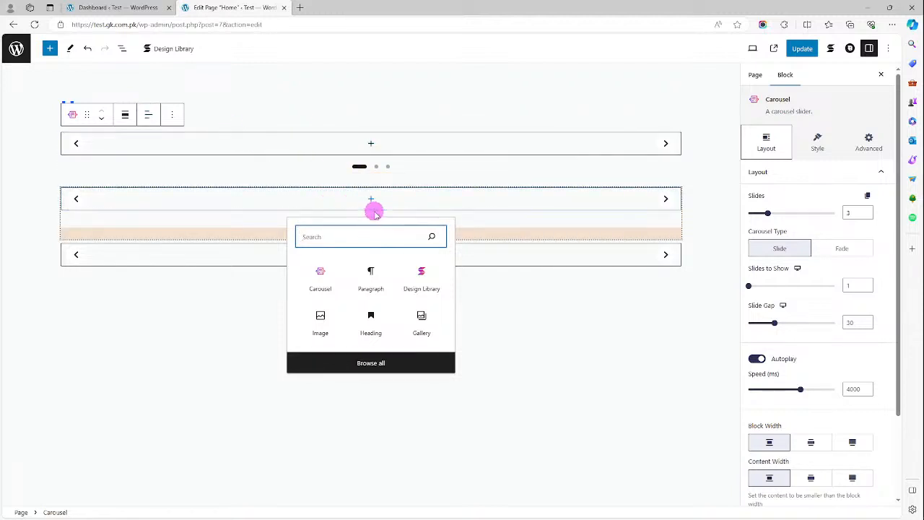
# Add an Image block to the first slide of the topmost carousel and try to upload image1.png into it
pyautogui.click(373, 143)
pyautogui.click(372, 143)
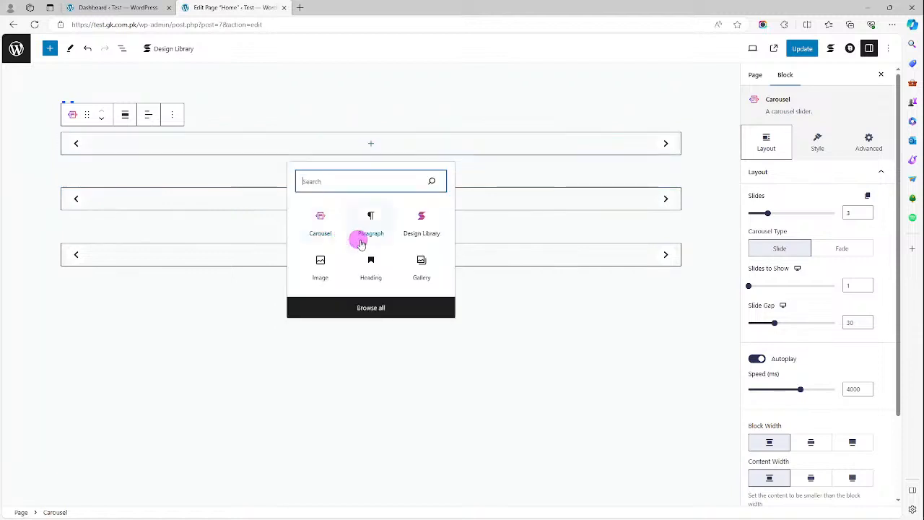
pyautogui.click(320, 265)
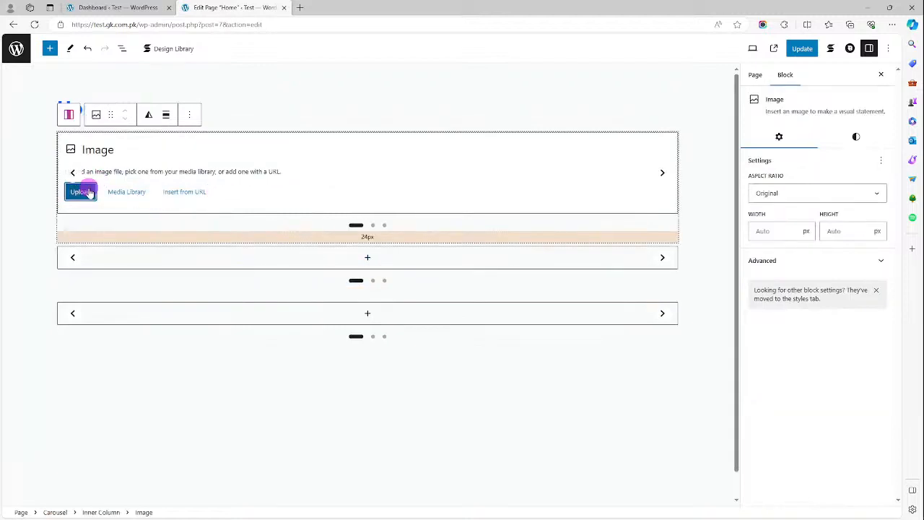
pyautogui.click(81, 192)
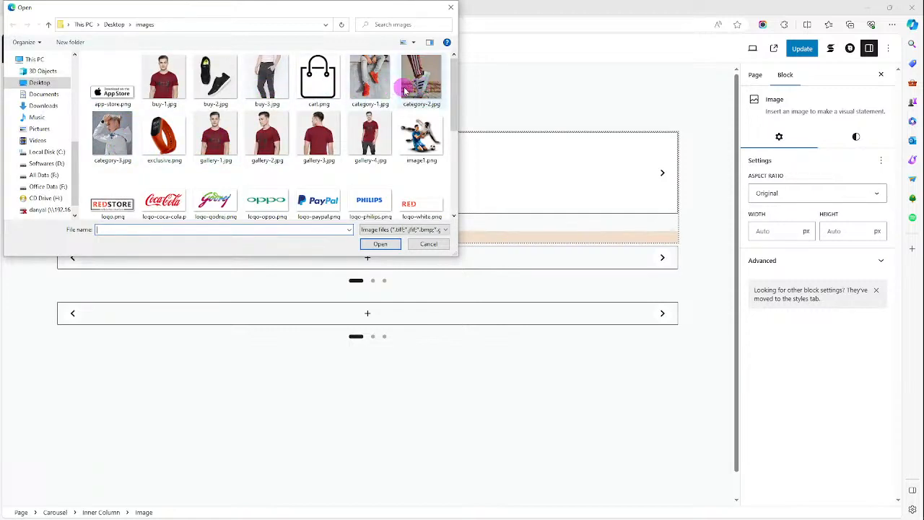
pyautogui.doubleClick(433, 151)
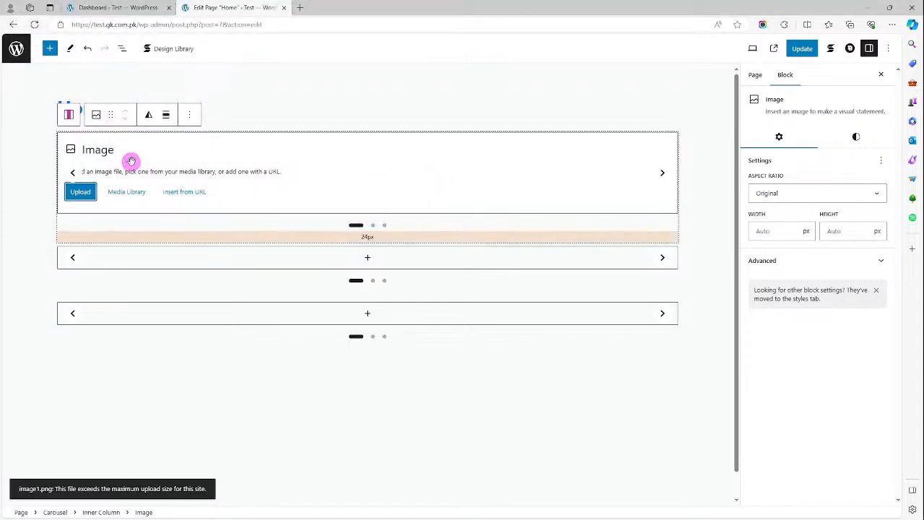
# Upload user-3.png from the images folder into the first slide's Image block
pyautogui.click(83, 193)
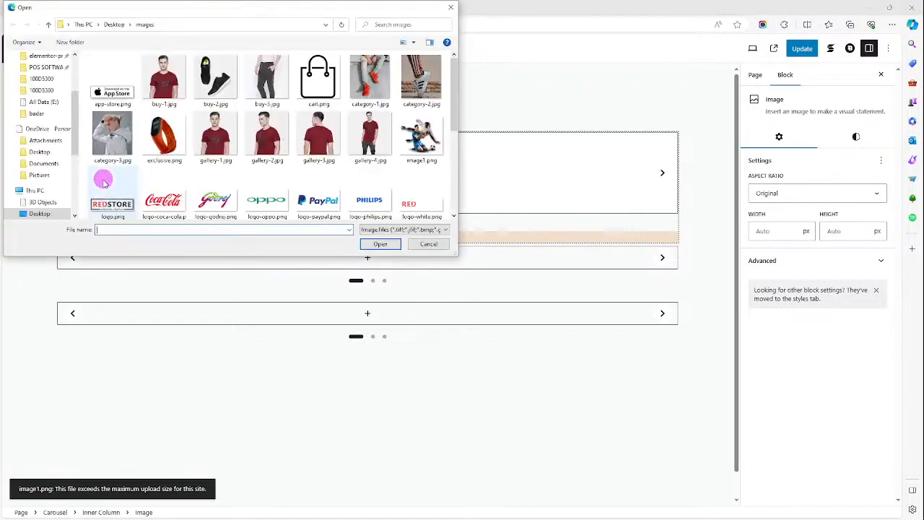
pyautogui.scroll(-5, 160, 175)
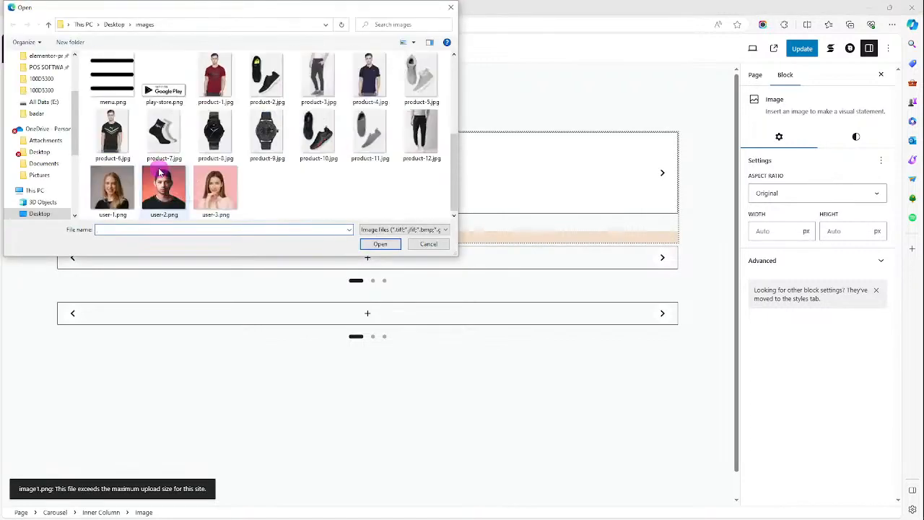
pyautogui.doubleClick(229, 194)
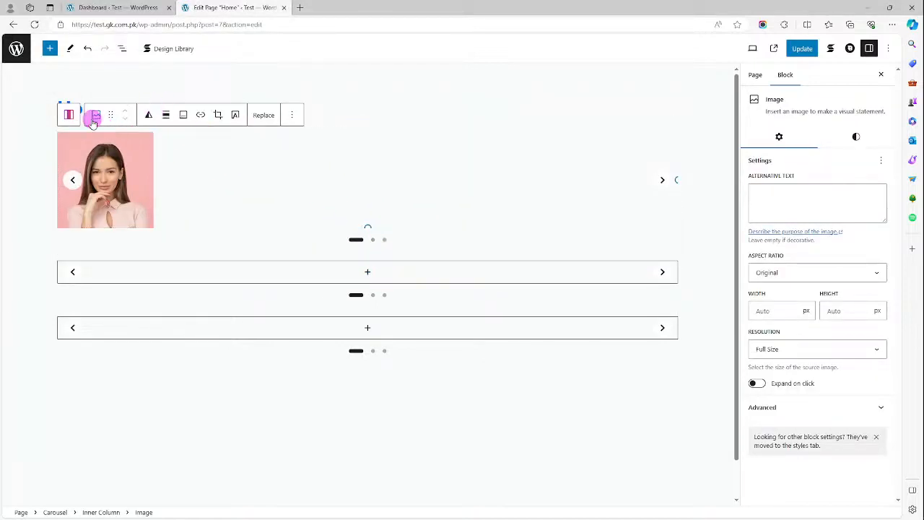
# Add an Image block to the second slide of the topmost carousel and upload category-1.jpg into it
pyautogui.click(663, 182)
pyautogui.click(368, 146)
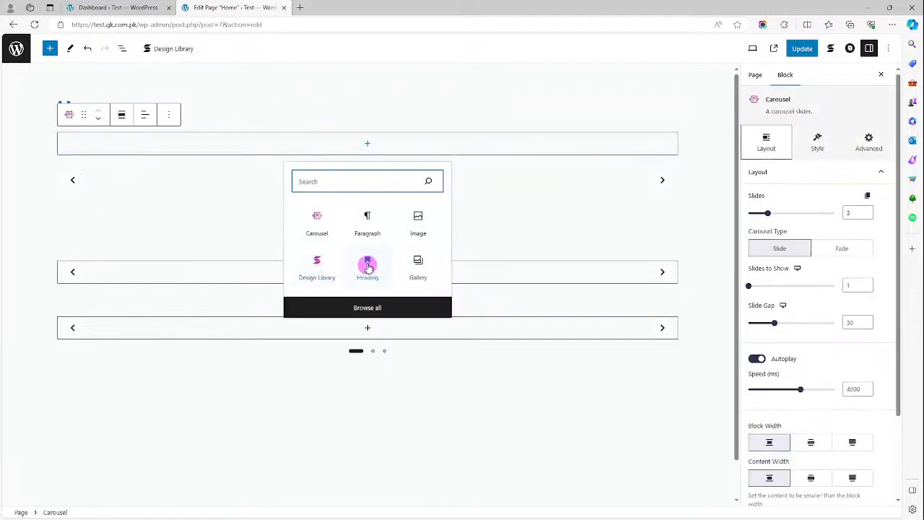
pyautogui.click(426, 218)
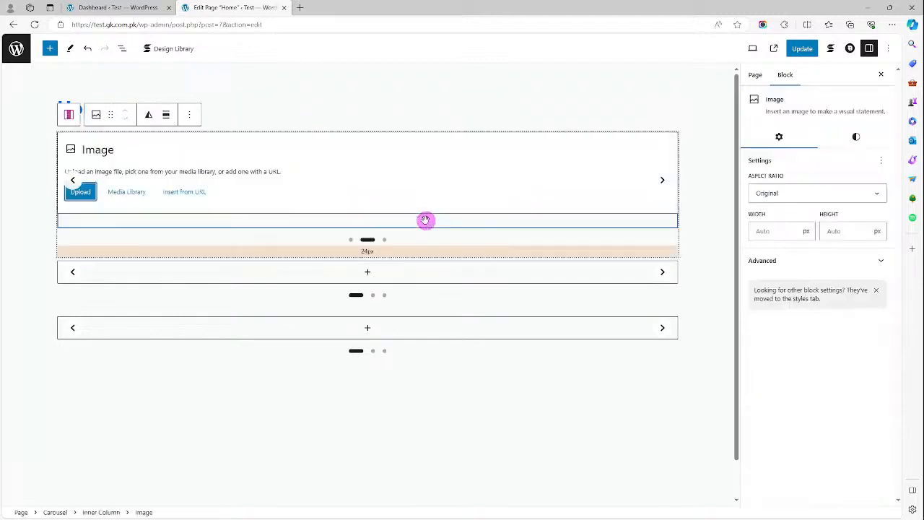
pyautogui.click(81, 190)
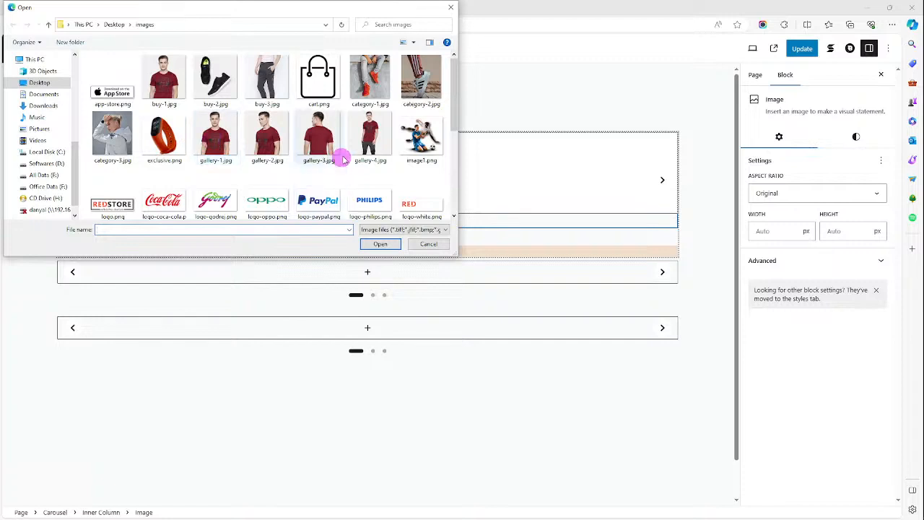
pyautogui.doubleClick(381, 90)
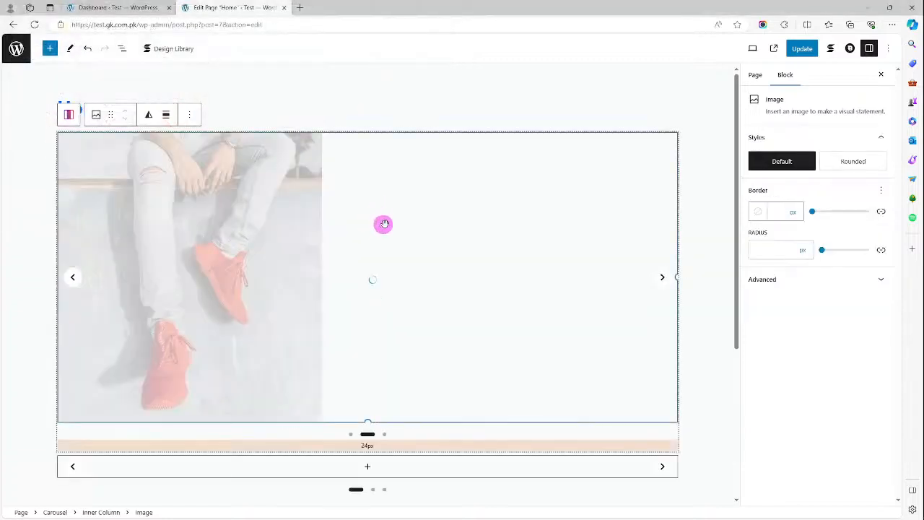
# Add an Image block to the third slide of the topmost carousel and upload category-3.jpg into it
pyautogui.click(665, 276)
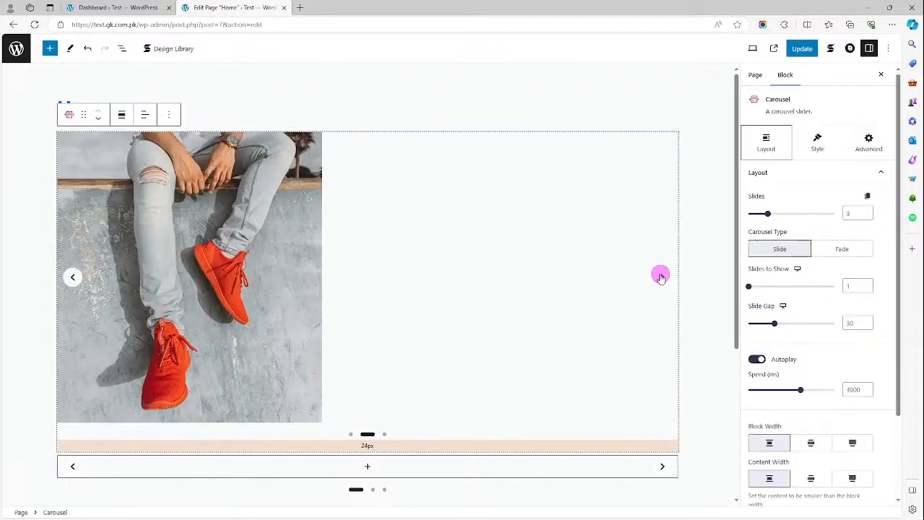
pyautogui.click(330, 152)
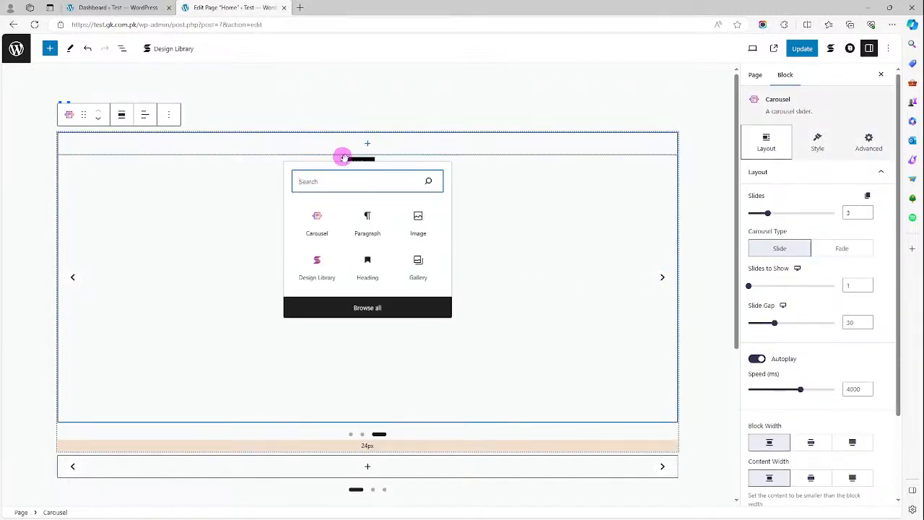
pyautogui.click(419, 224)
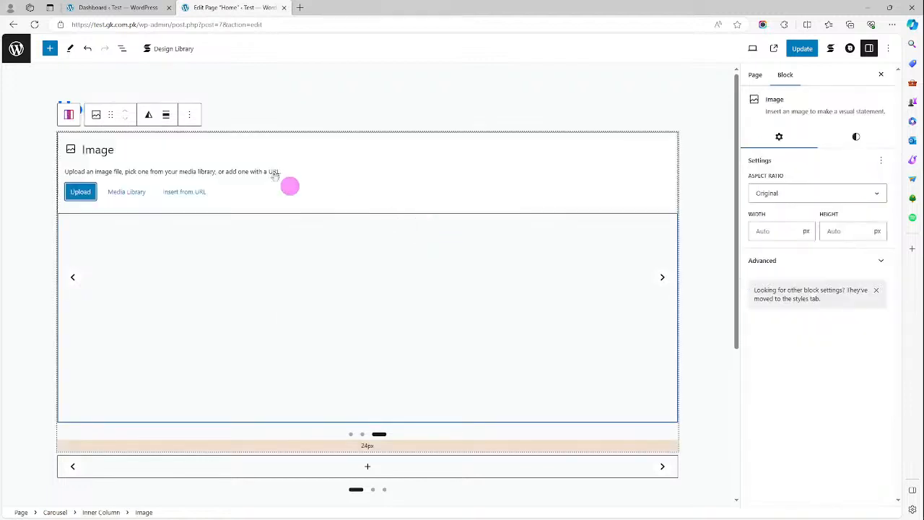
pyautogui.click(81, 192)
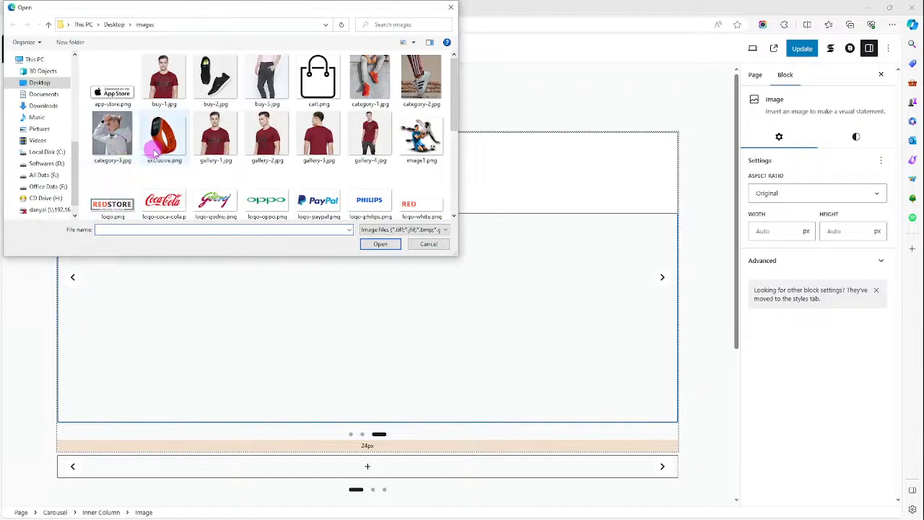
pyautogui.doubleClick(132, 143)
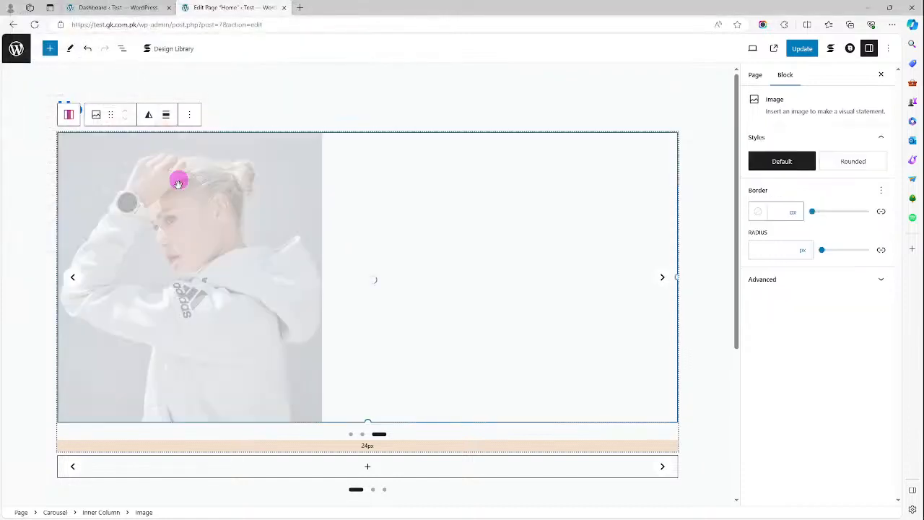
# Page through the slides of the topmost carousel to review their images
pyautogui.click(72, 277)
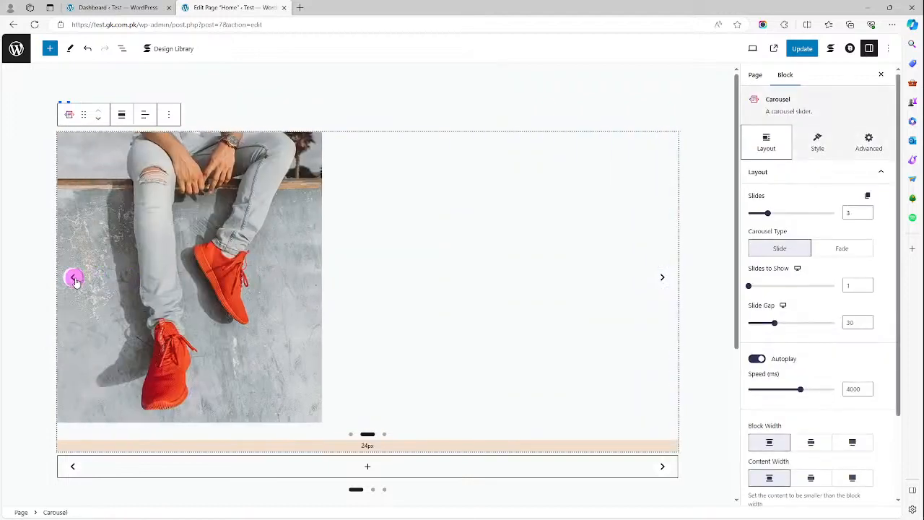
pyautogui.click(73, 278)
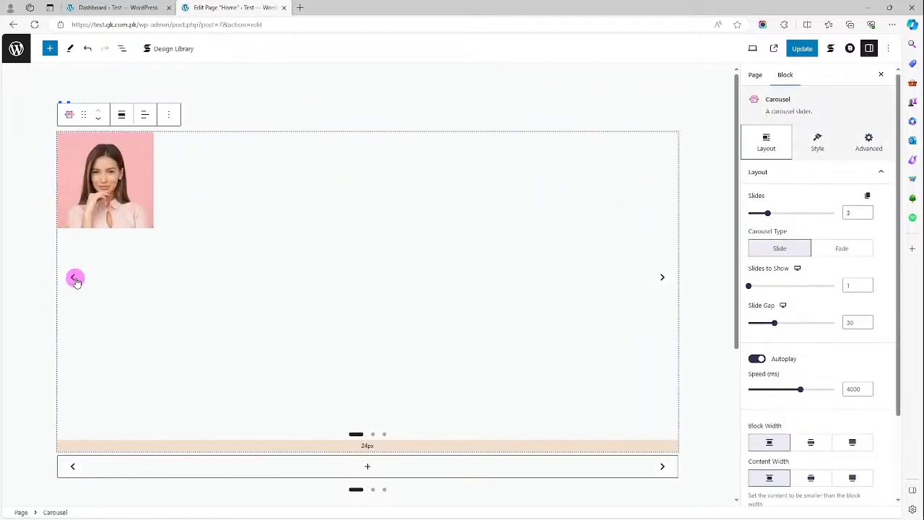
pyautogui.click(74, 279)
pyautogui.click(74, 279)
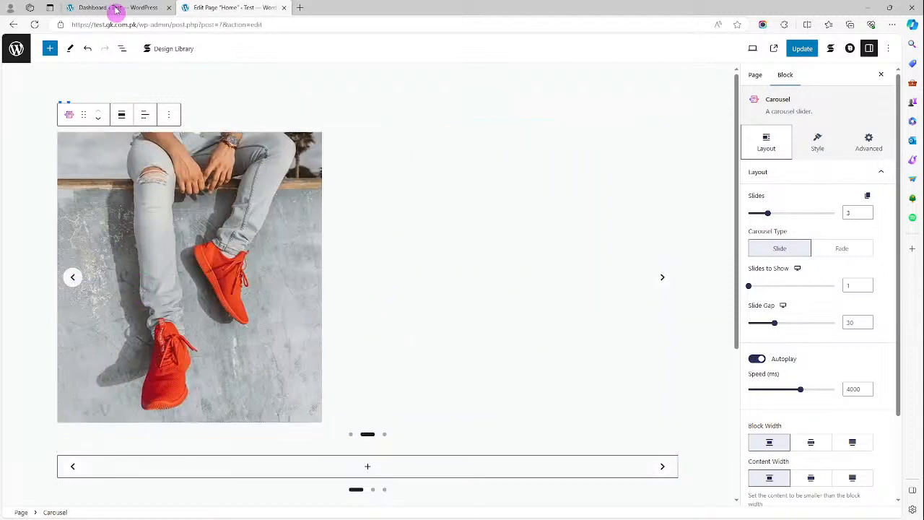
pyautogui.click(171, 116)
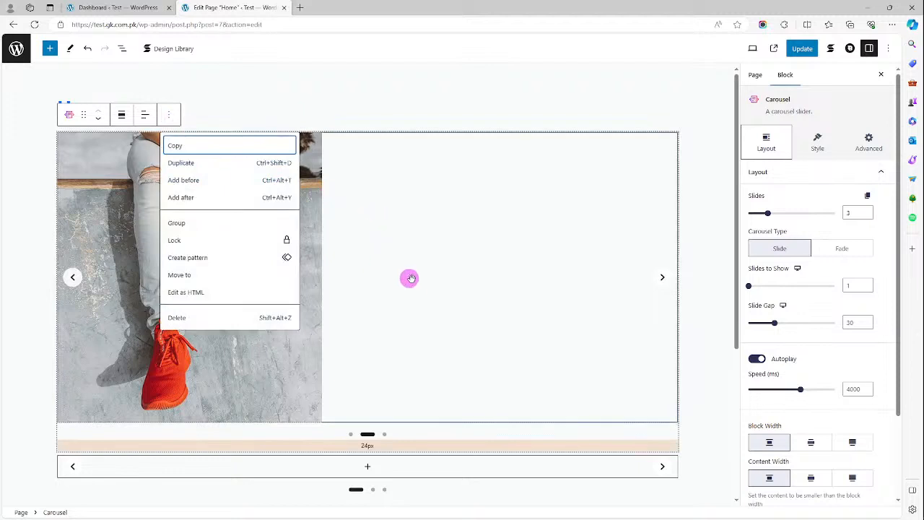
pyautogui.click(17, 249)
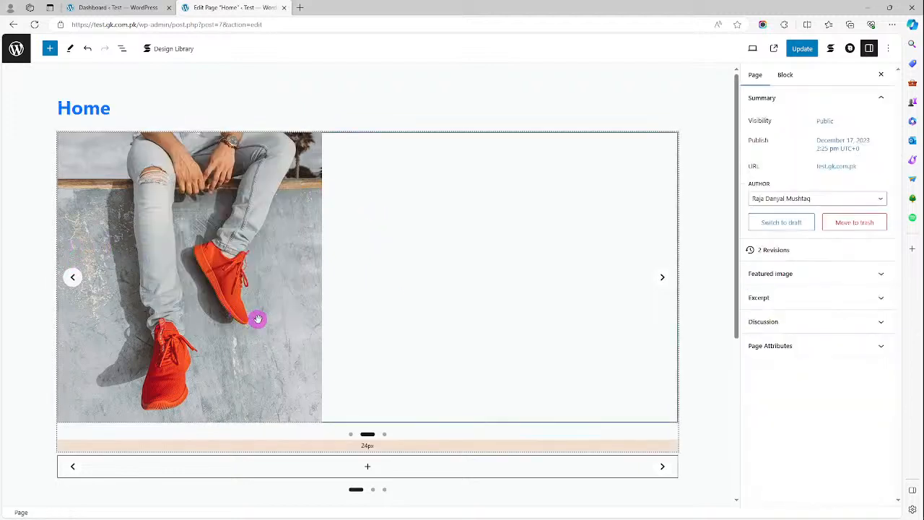
pyautogui.scroll(-4, 427, 450)
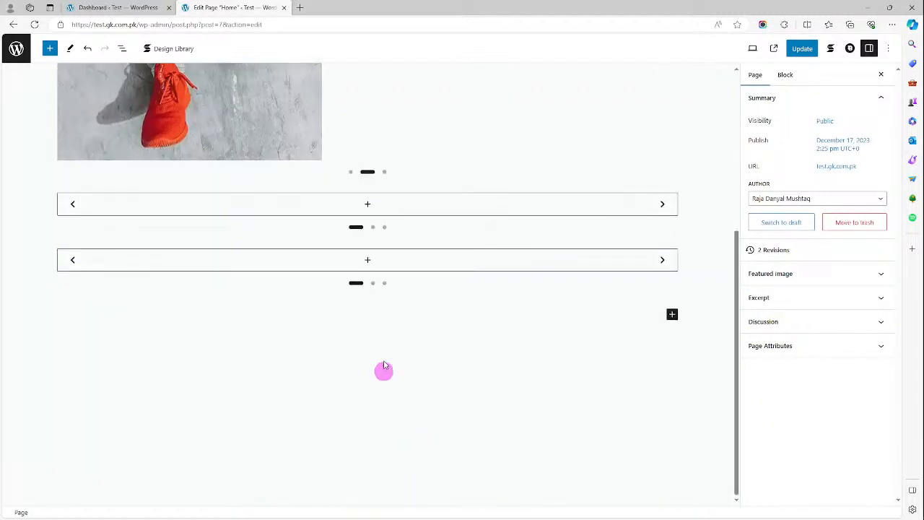
pyautogui.click(393, 210)
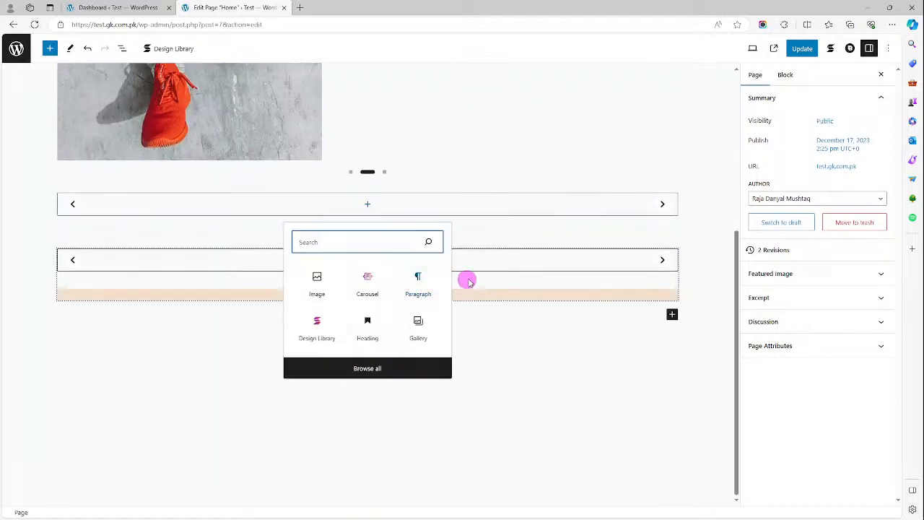
pyautogui.rightClick(495, 213)
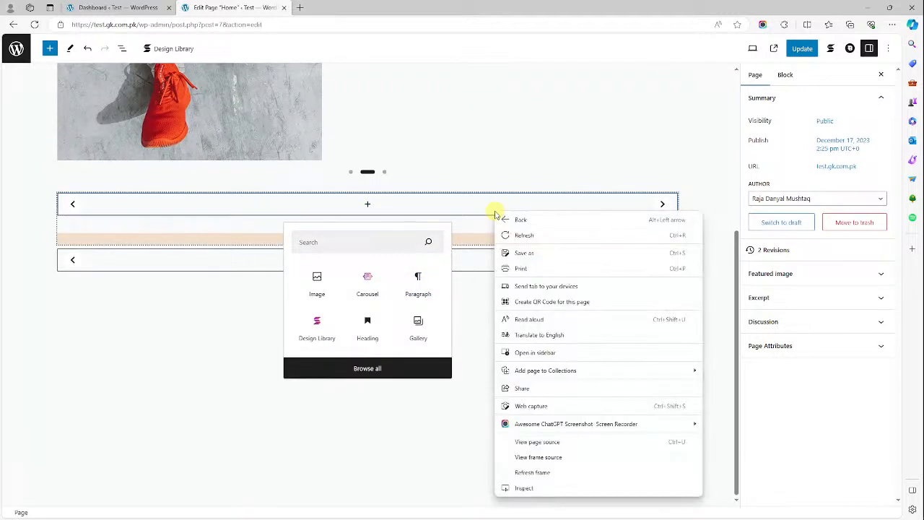
pyautogui.click(457, 214)
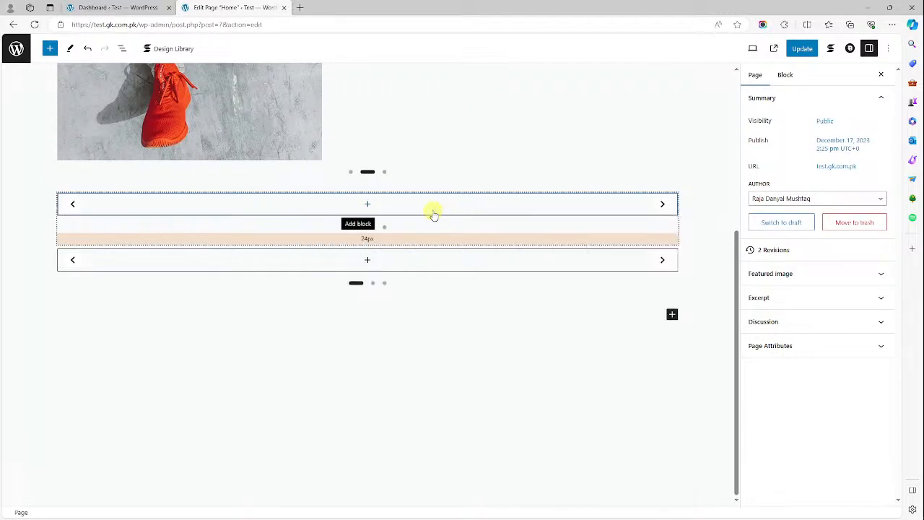
pyautogui.click(393, 217)
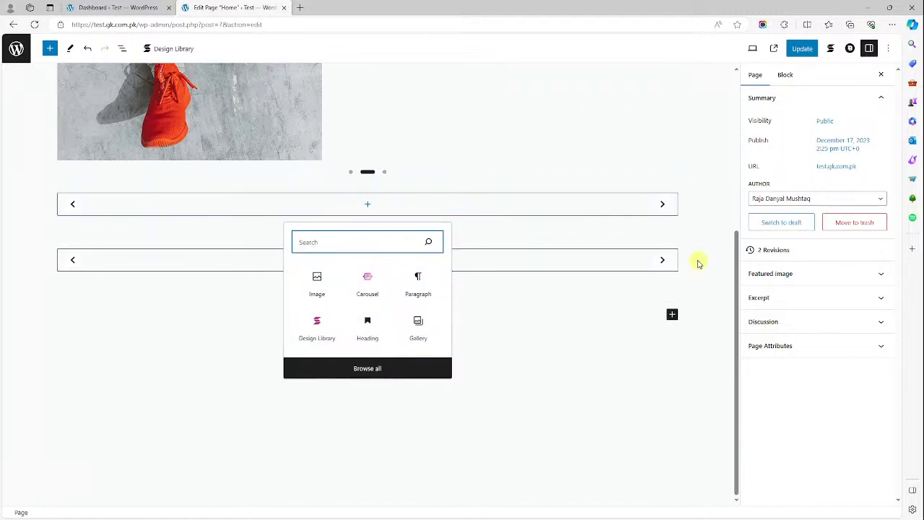
pyautogui.click(656, 285)
pyautogui.rightClick(656, 276)
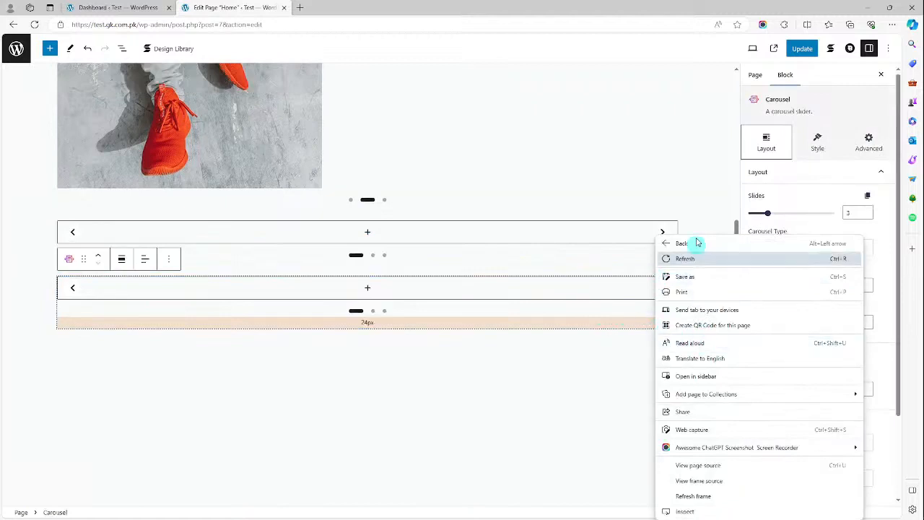
pyautogui.click(580, 314)
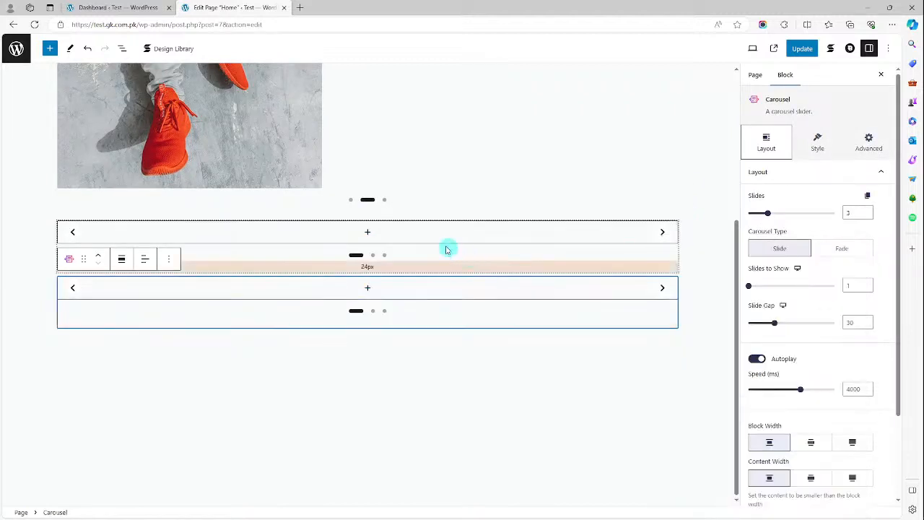
# Delete the topmost carousel containing the images and one of the two empty carousels below it
pyautogui.click(304, 209)
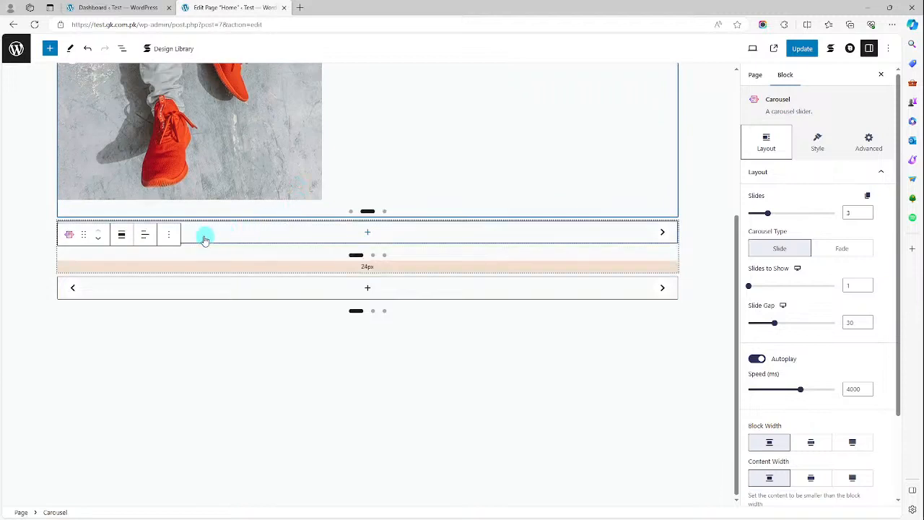
pyautogui.click(168, 234)
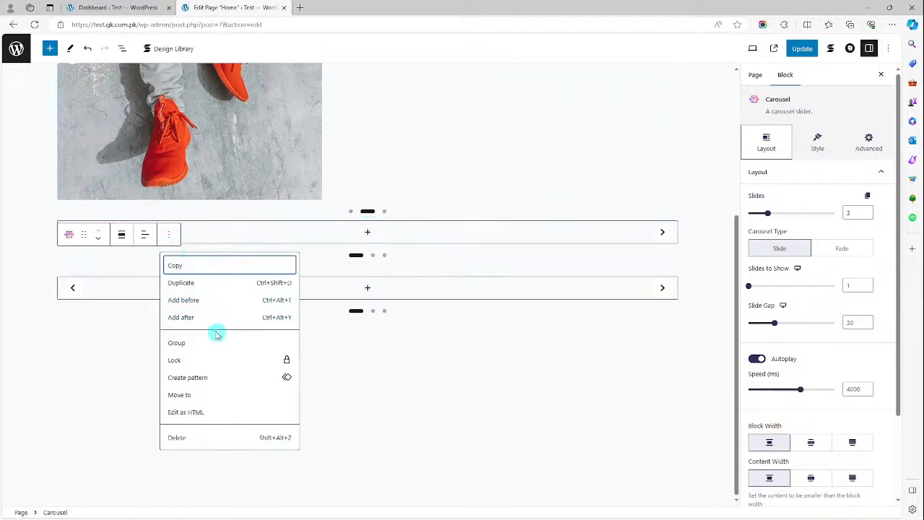
pyautogui.click(207, 436)
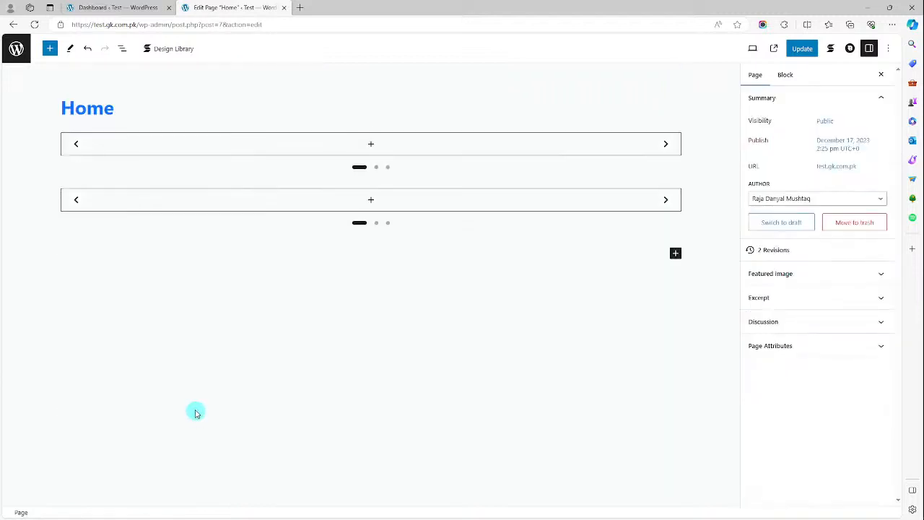
pyautogui.click(220, 164)
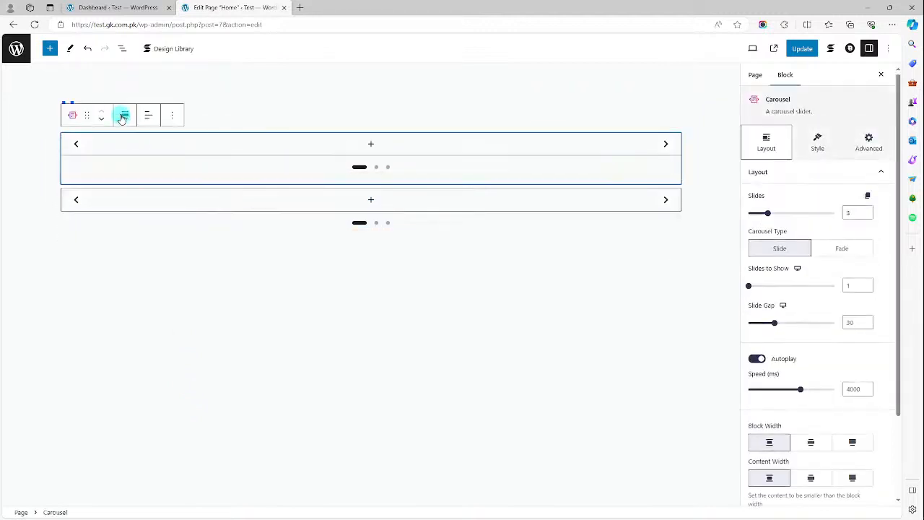
pyautogui.click(172, 119)
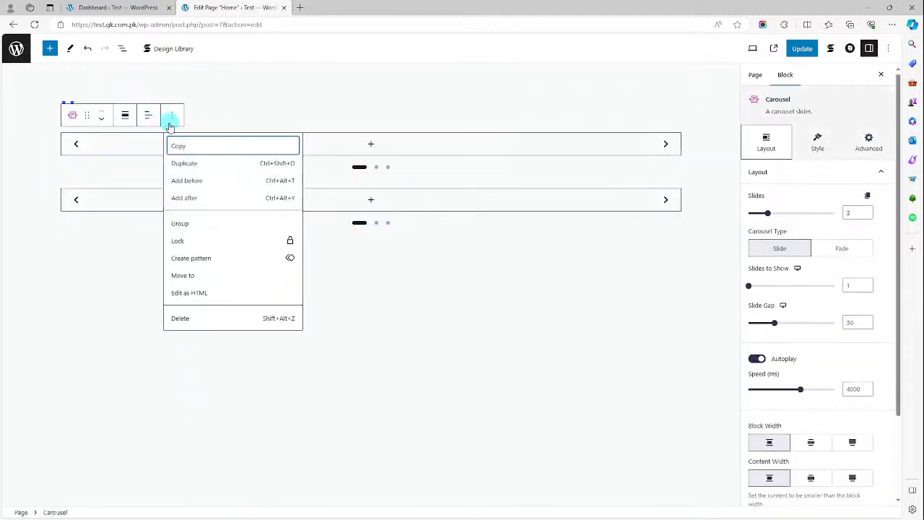
pyautogui.click(222, 319)
pyautogui.rightClick(179, 156)
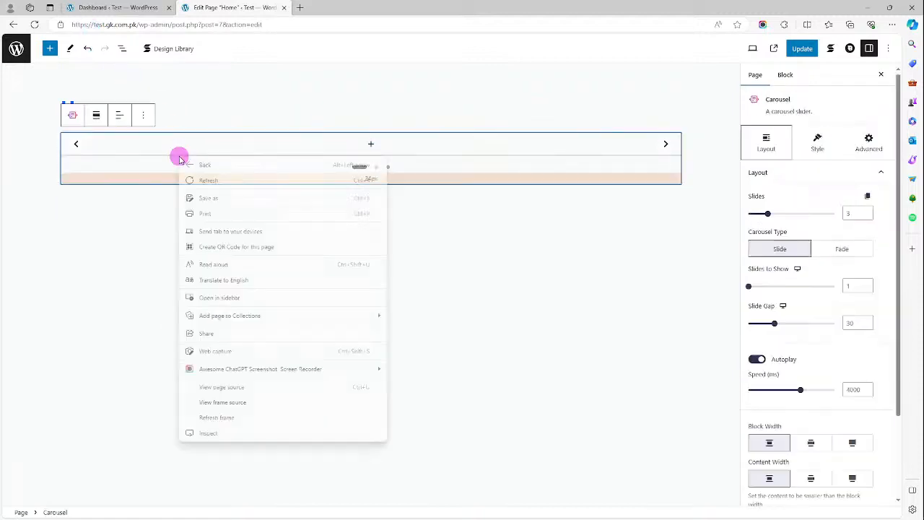
pyautogui.click(108, 152)
# Add an Image block to the first slide of the remaining carousel and upload category-1.jpg into it
pyautogui.click(370, 144)
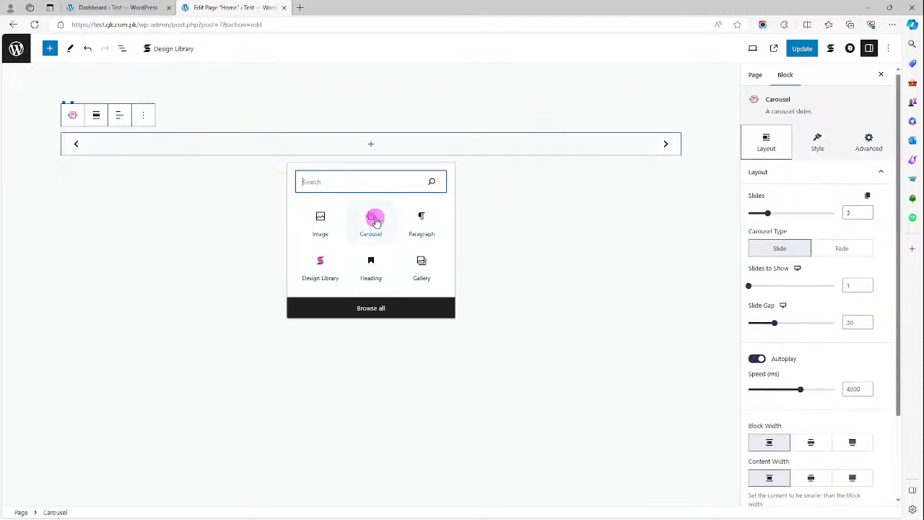
pyautogui.click(369, 143)
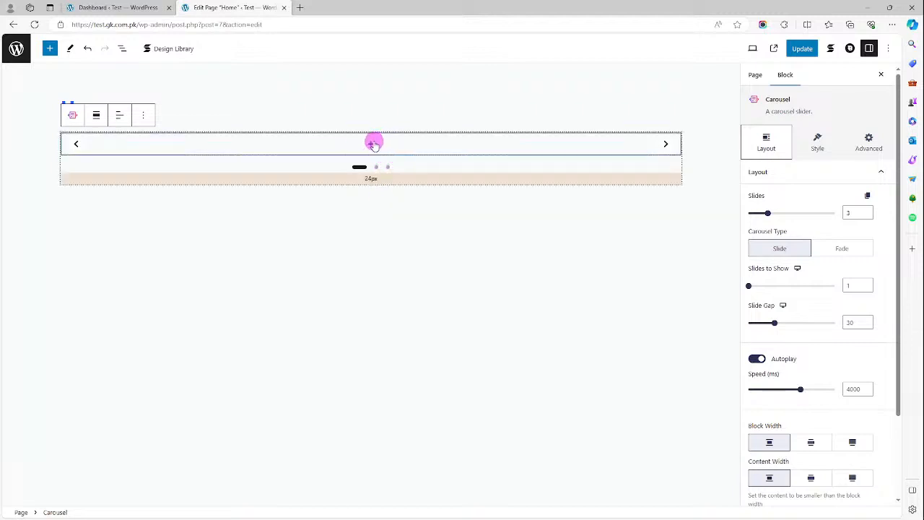
pyautogui.click(373, 143)
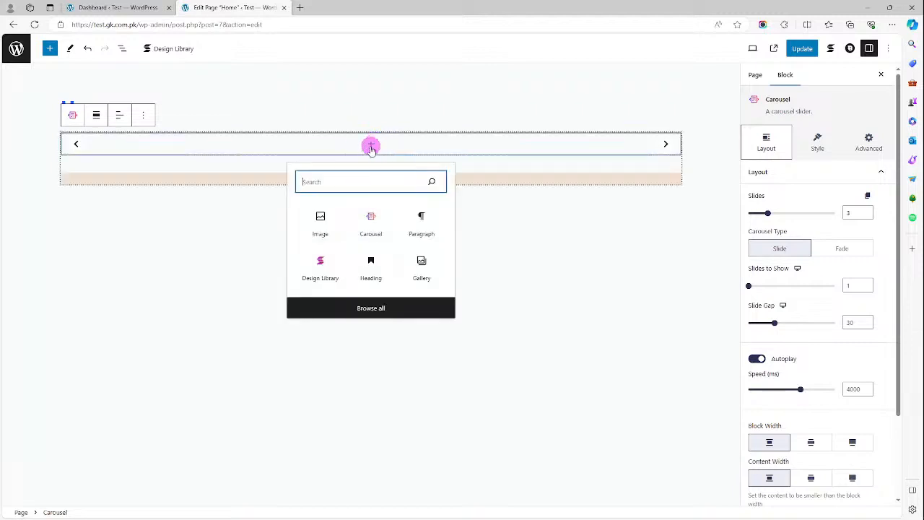
pyautogui.click(328, 233)
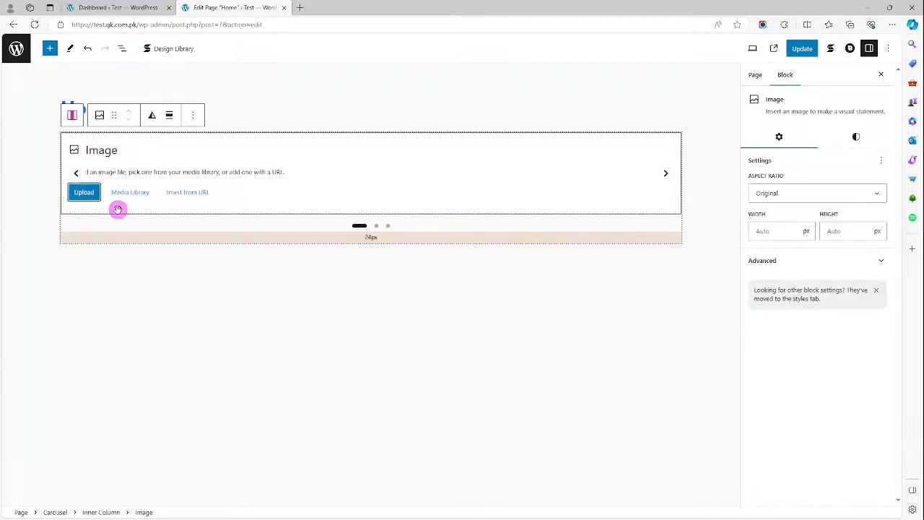
pyautogui.click(84, 200)
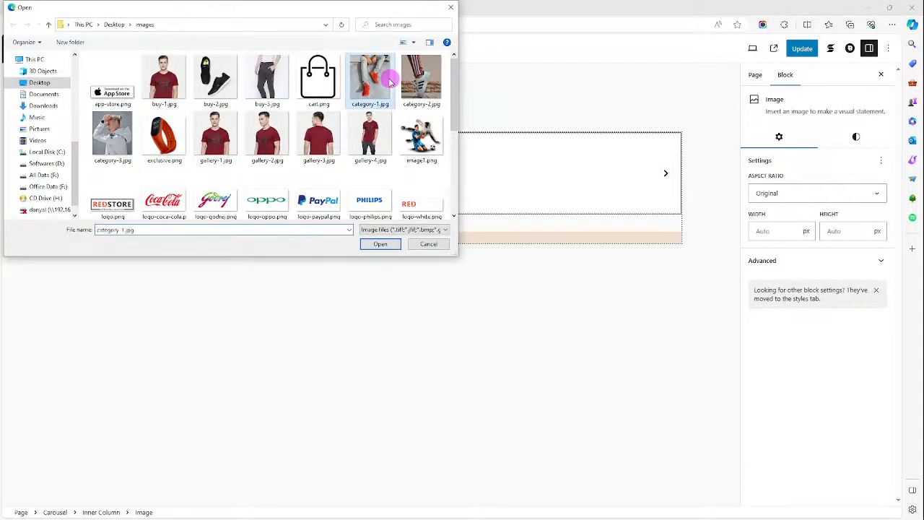
pyautogui.doubleClick(385, 76)
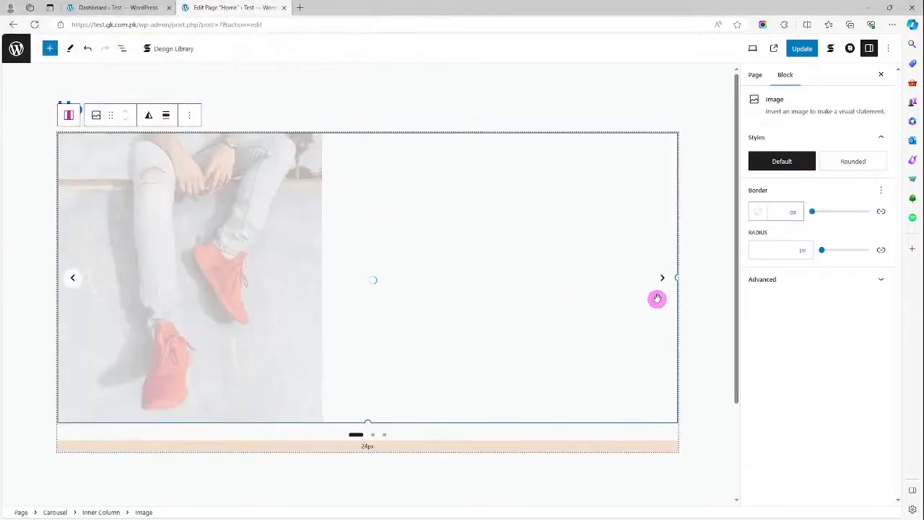
# Add an Image block to the second slide of the remaining carousel and upload category-3.jpg into it
pyautogui.click(661, 281)
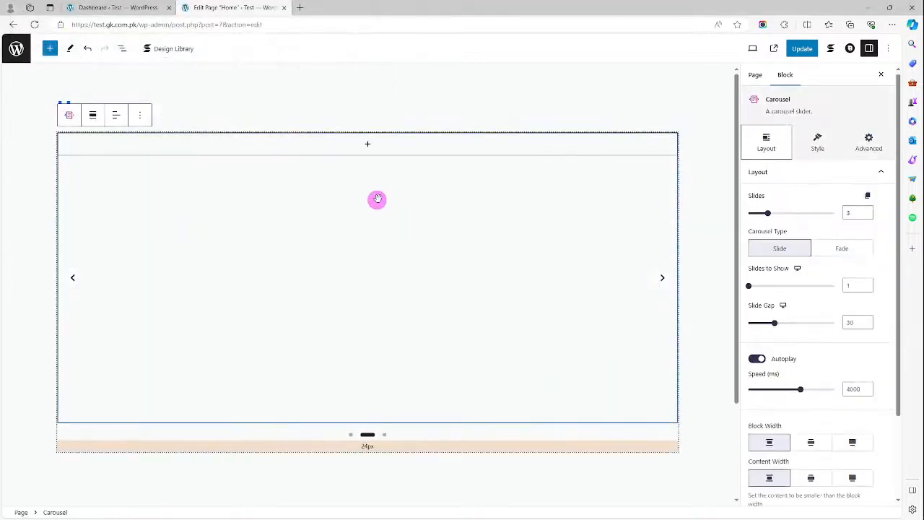
pyautogui.click(360, 153)
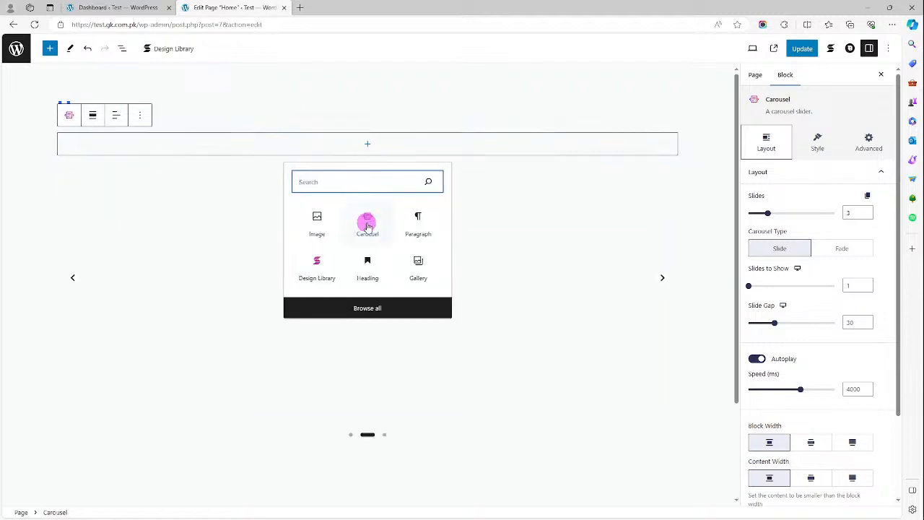
pyautogui.click(327, 224)
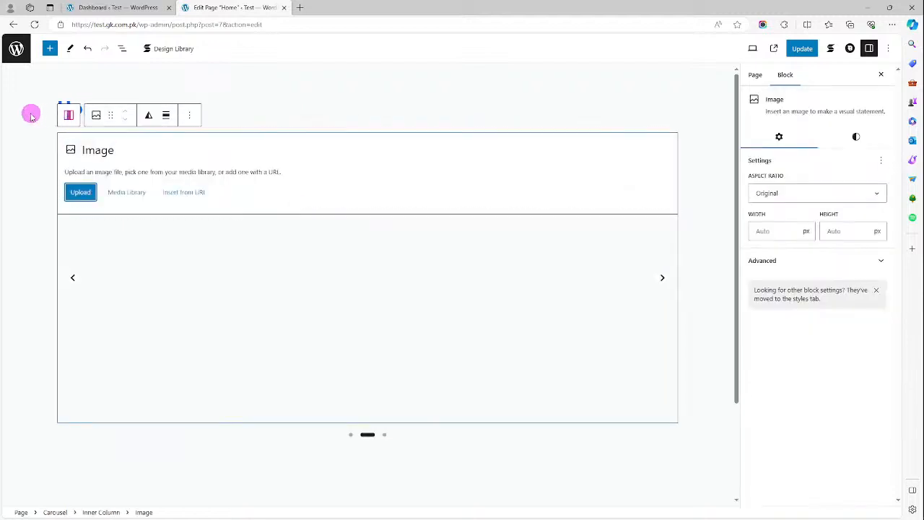
pyautogui.click(87, 201)
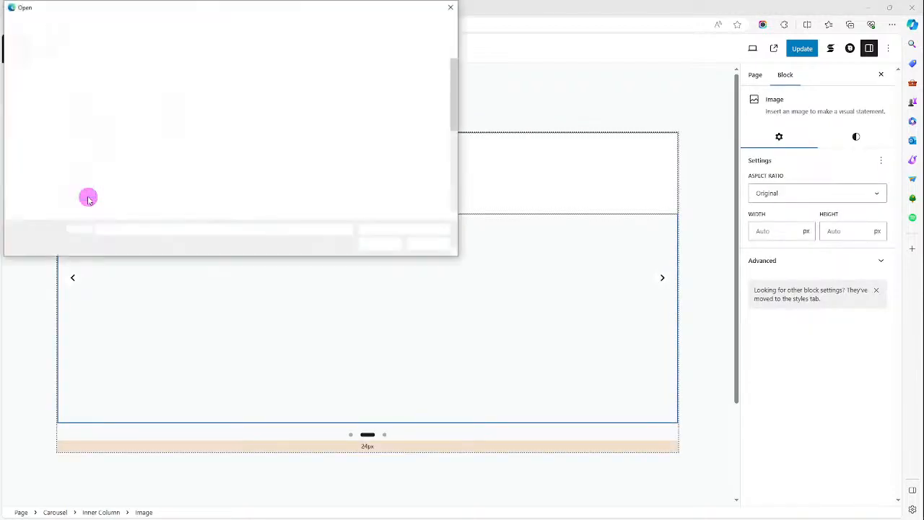
pyautogui.doubleClick(109, 148)
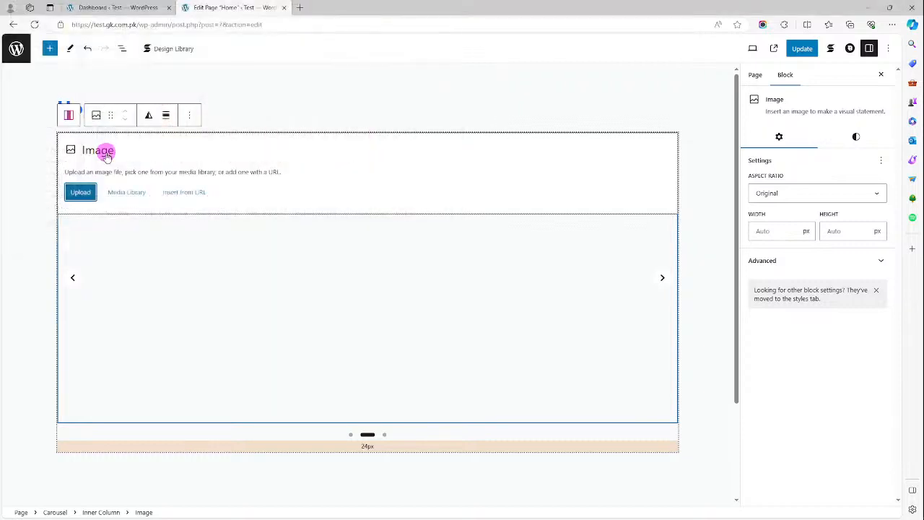
# Add an Image block to the third slide of the carousel and upload exclusive.png into it
pyautogui.click(662, 278)
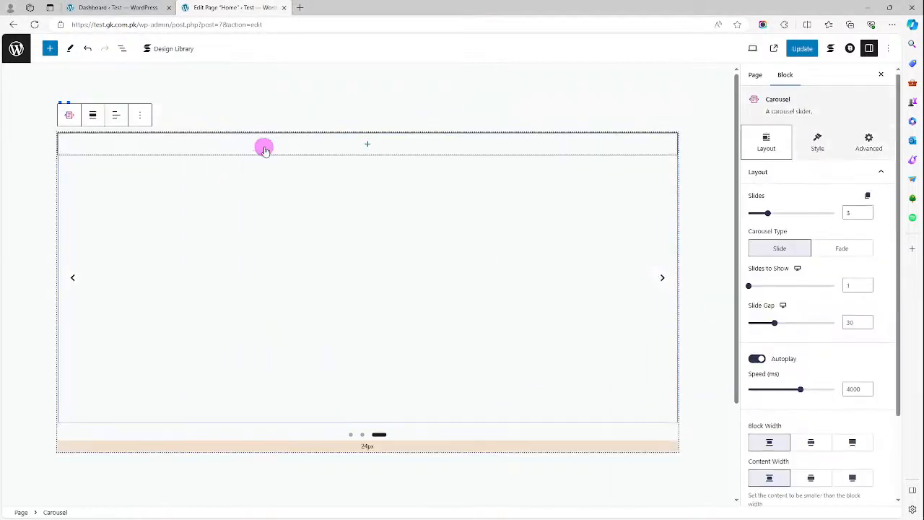
pyautogui.click(286, 152)
pyautogui.click(318, 217)
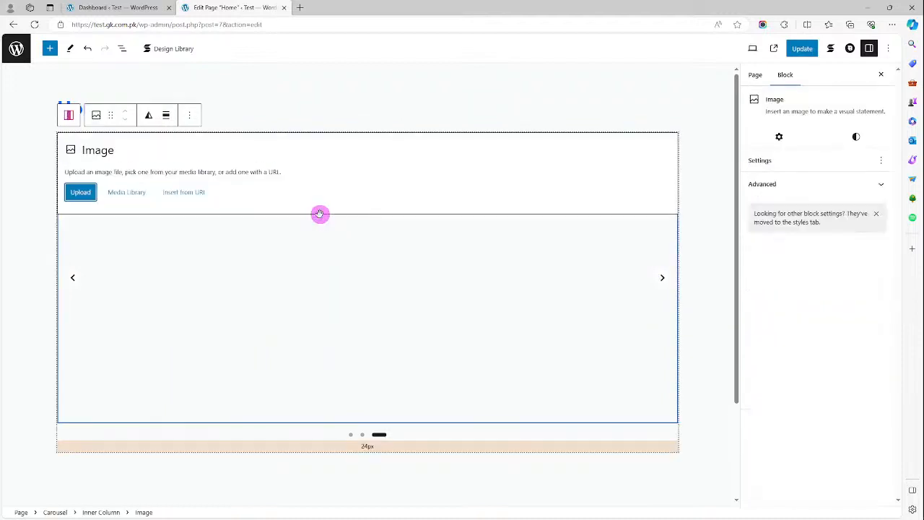
pyautogui.click(84, 193)
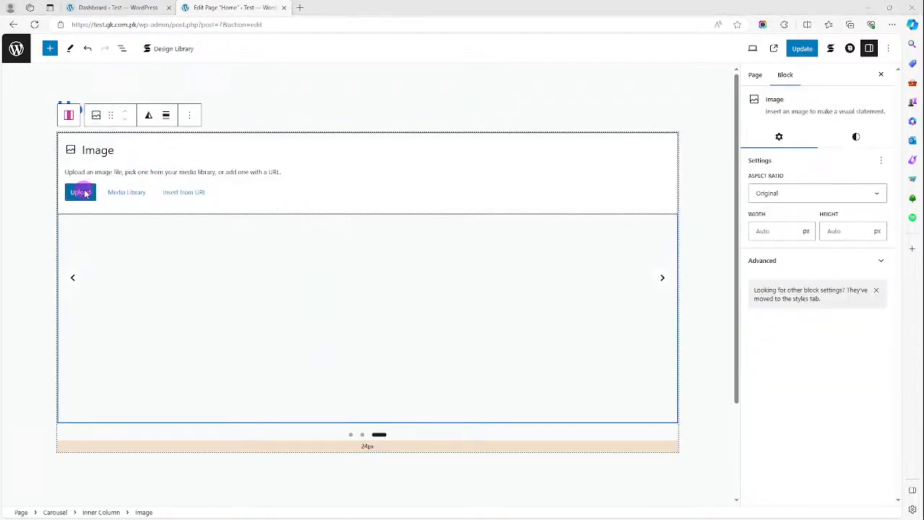
pyautogui.scroll(-5, 238, 181)
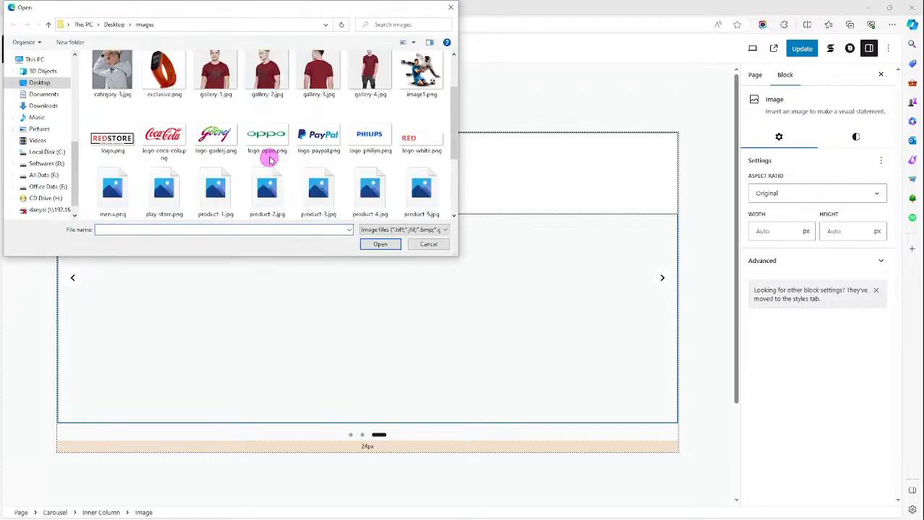
pyautogui.scroll(5, 249, 198)
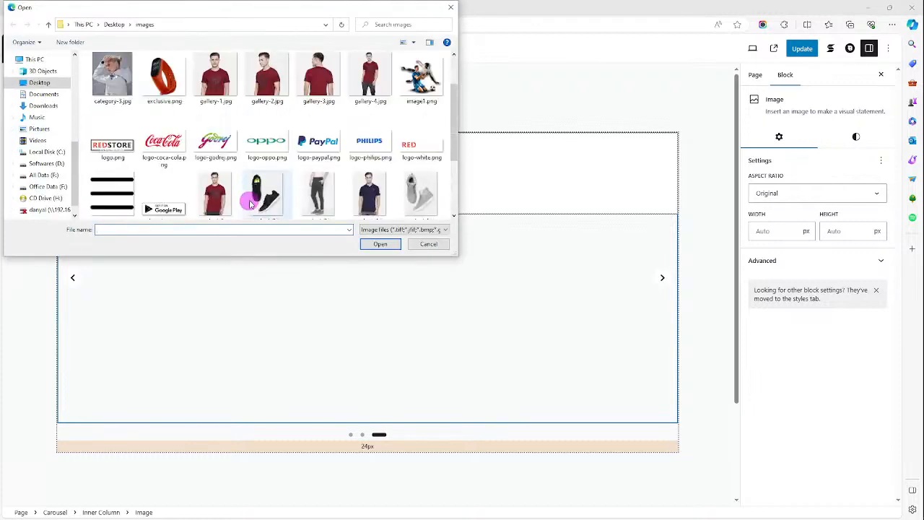
pyautogui.click(164, 137)
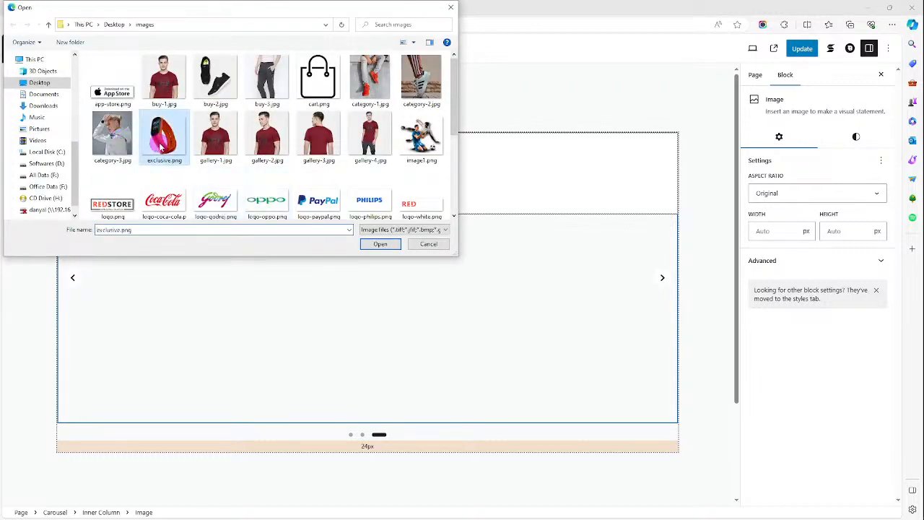
pyautogui.click(380, 245)
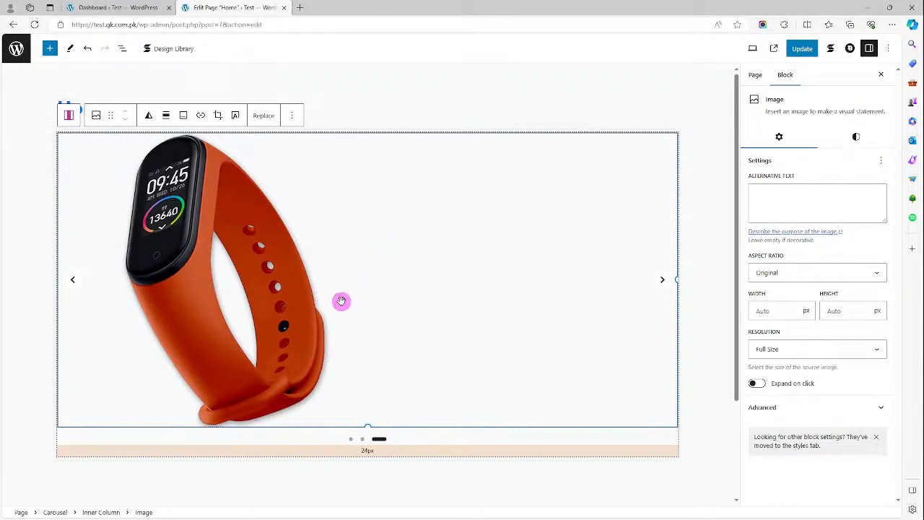
# Page through the carousel's slides to check their images and publish the updated page
pyautogui.scroll(-2, 381, 291)
pyautogui.scroll(2, 379, 299)
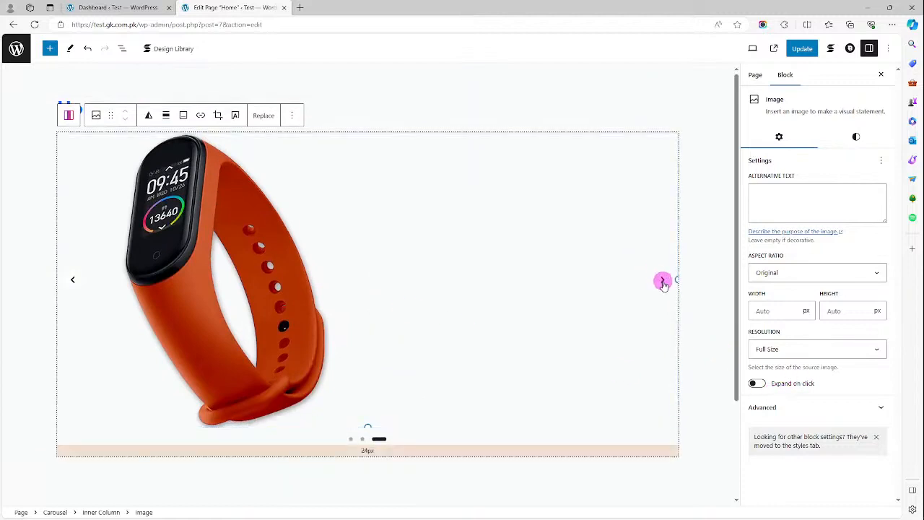
pyautogui.click(663, 283)
pyautogui.click(662, 283)
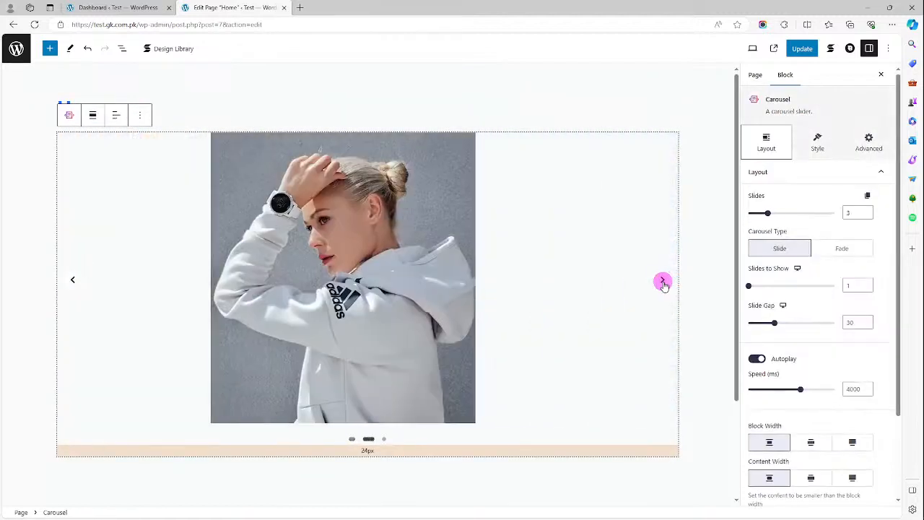
pyautogui.click(802, 49)
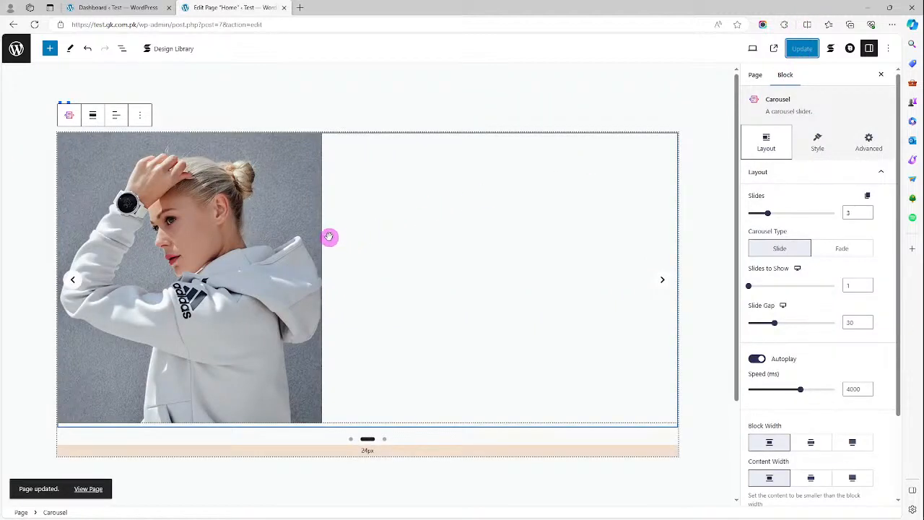
# Add an empty block directly after the carousel
pyautogui.scroll(-2, 395, 252)
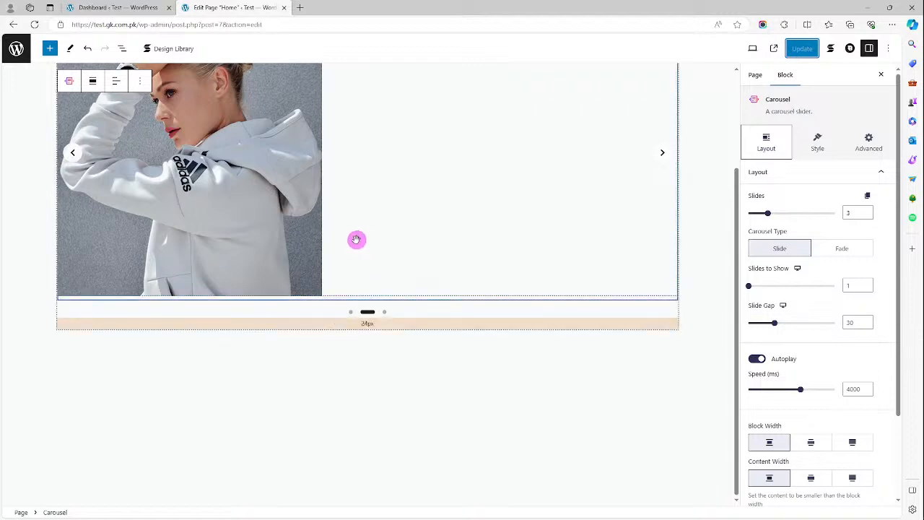
pyautogui.scroll(2, 310, 231)
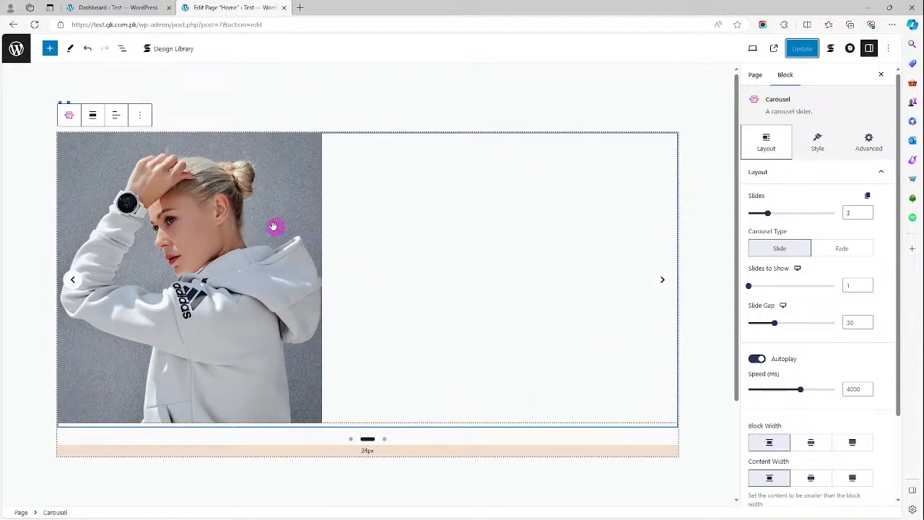
pyautogui.click(142, 117)
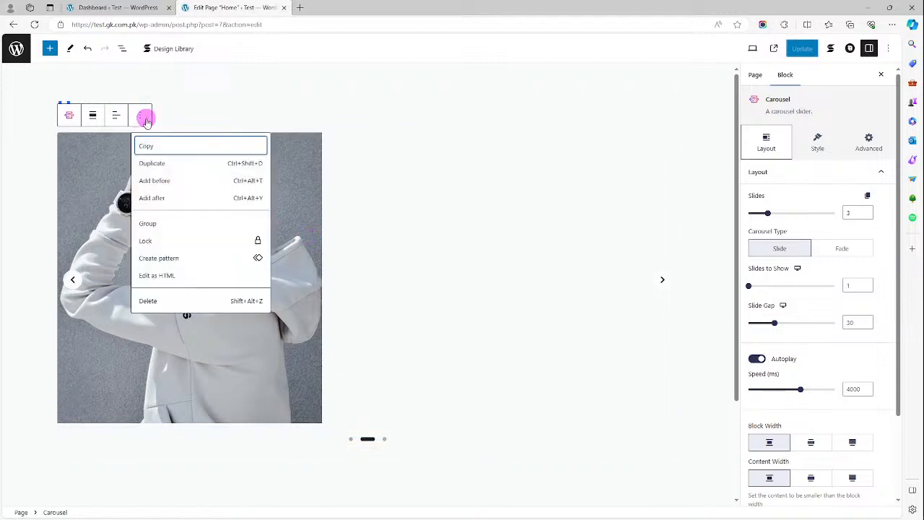
pyautogui.click(201, 208)
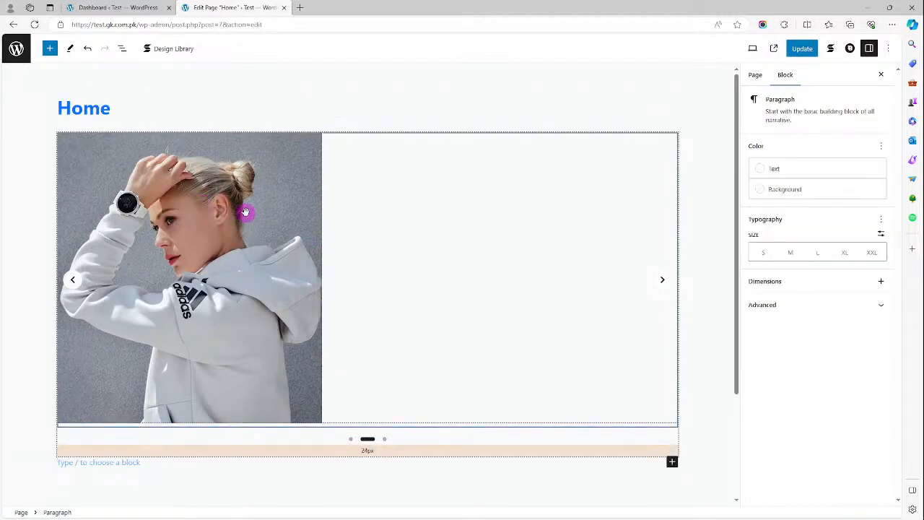
# Insert a Stackable Hero block below the carousel using the Default variation
pyautogui.scroll(-2, 231, 217)
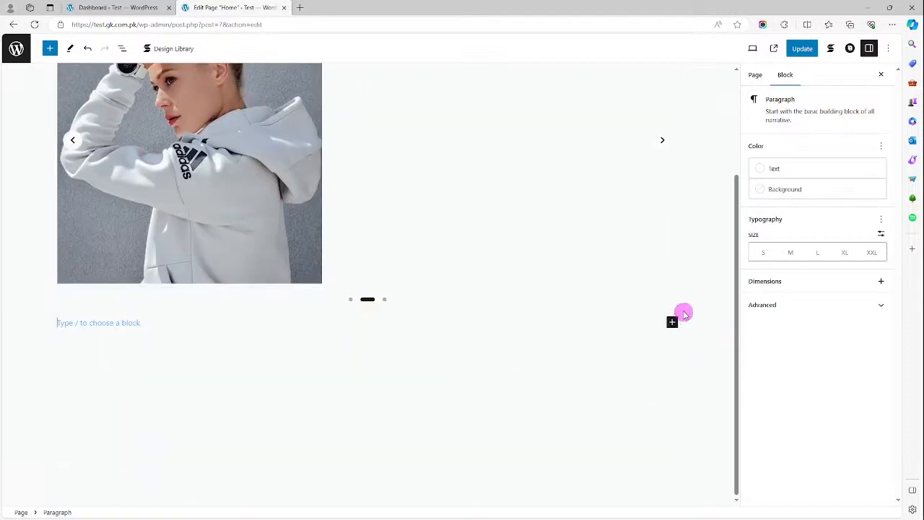
pyautogui.click(673, 323)
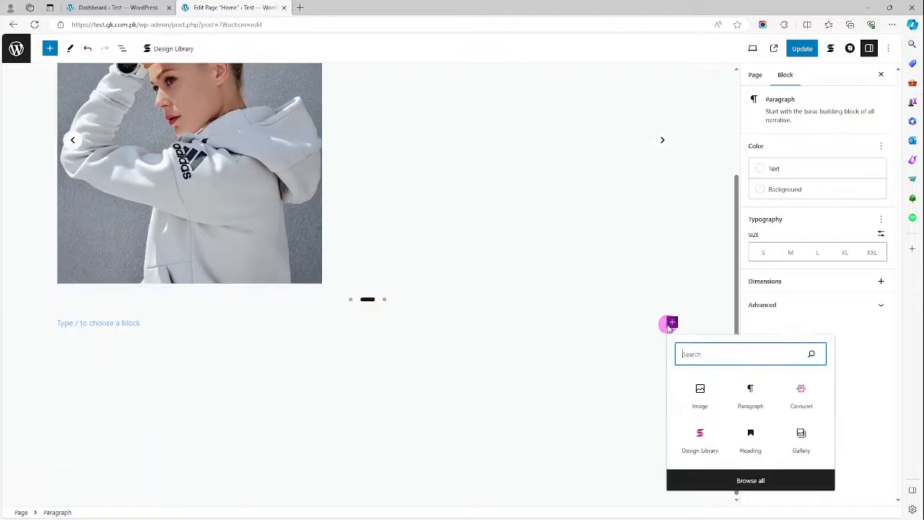
pyautogui.click(757, 479)
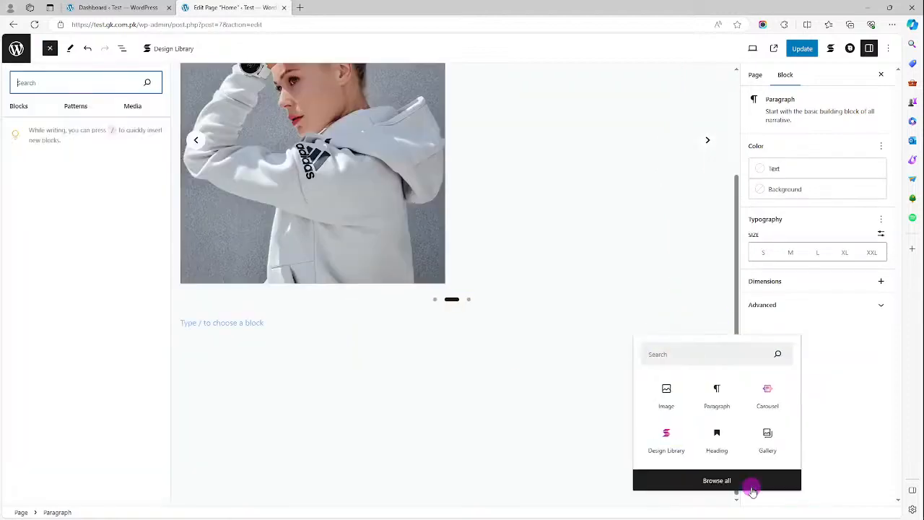
pyautogui.click(303, 297)
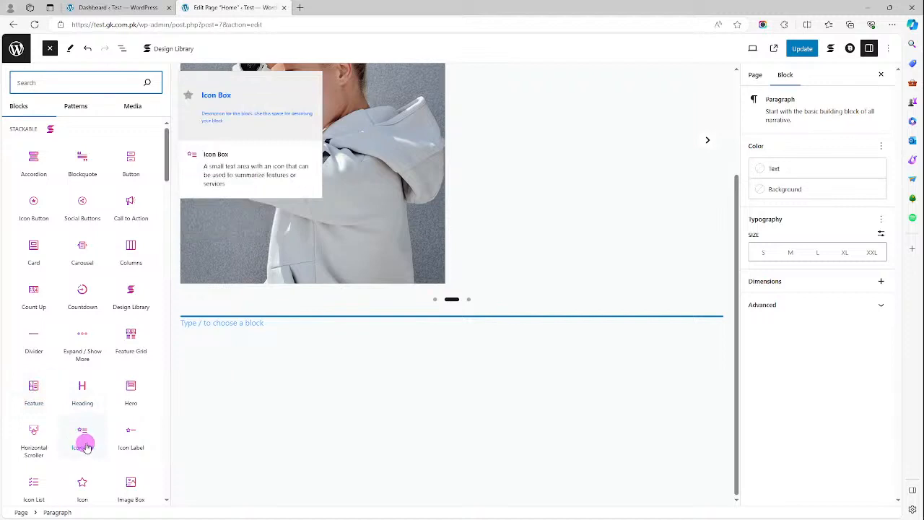
pyautogui.scroll(-3, 85, 444)
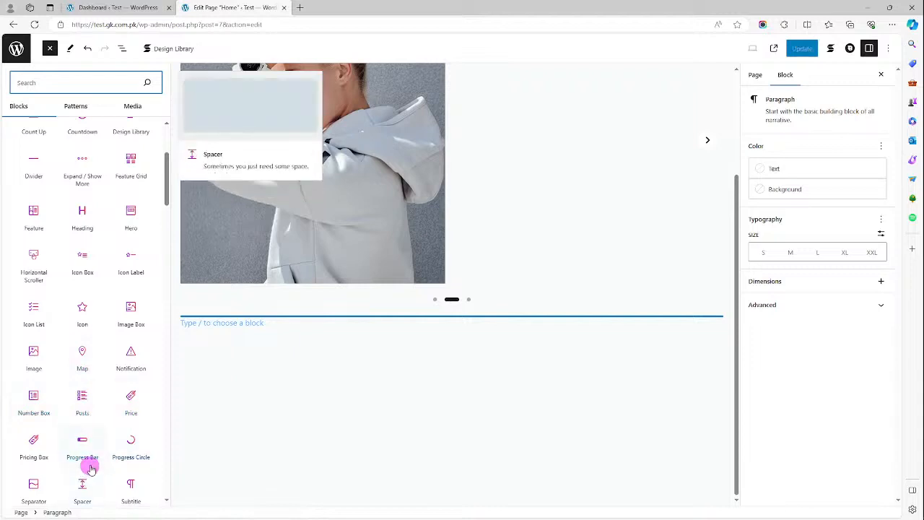
pyautogui.click(130, 213)
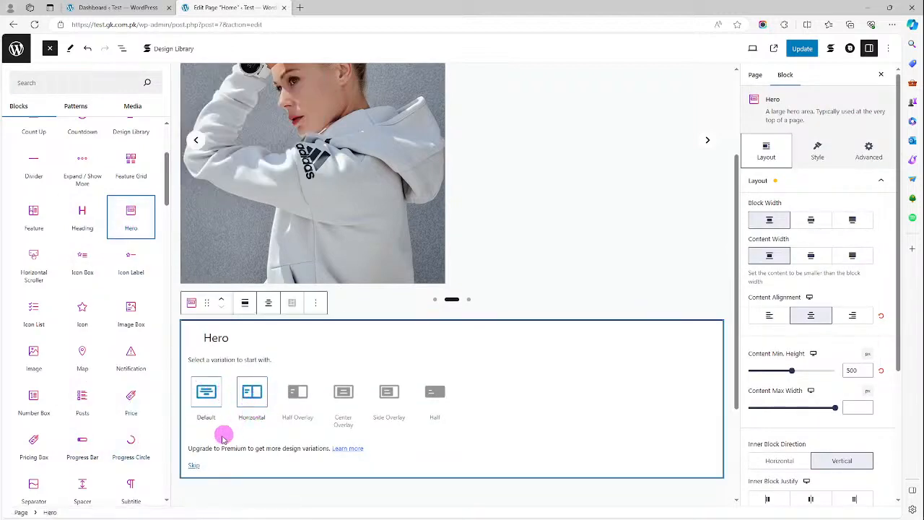
pyautogui.click(192, 465)
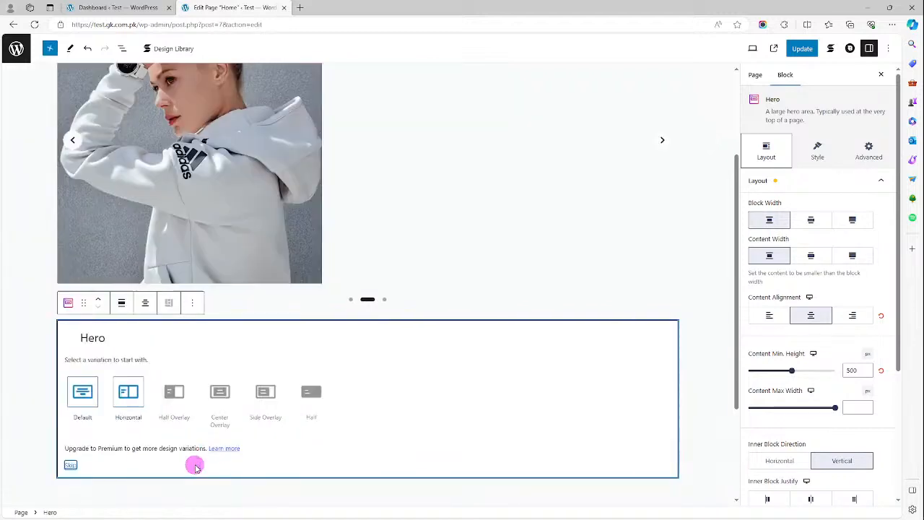
pyautogui.click(96, 396)
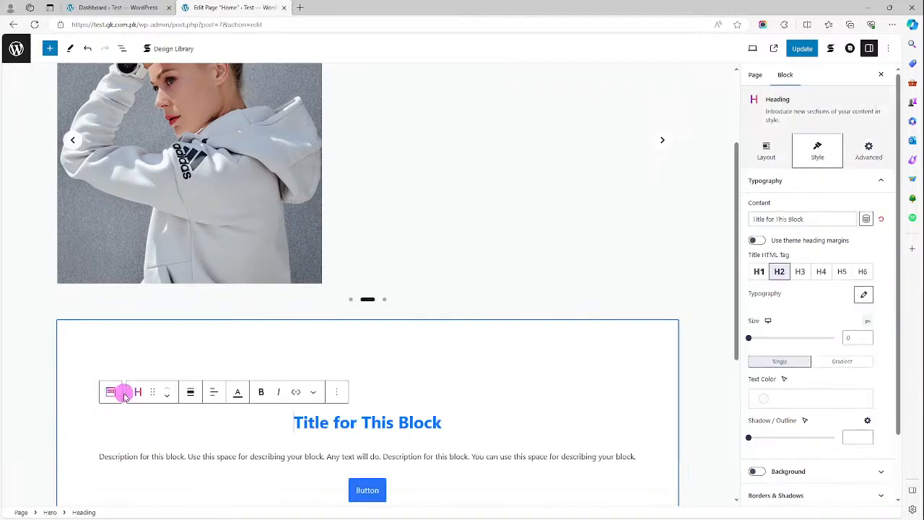
# Replace the Hero block's title with "Wordpress Beginer Guide"
pyautogui.scroll(-3, 405, 381)
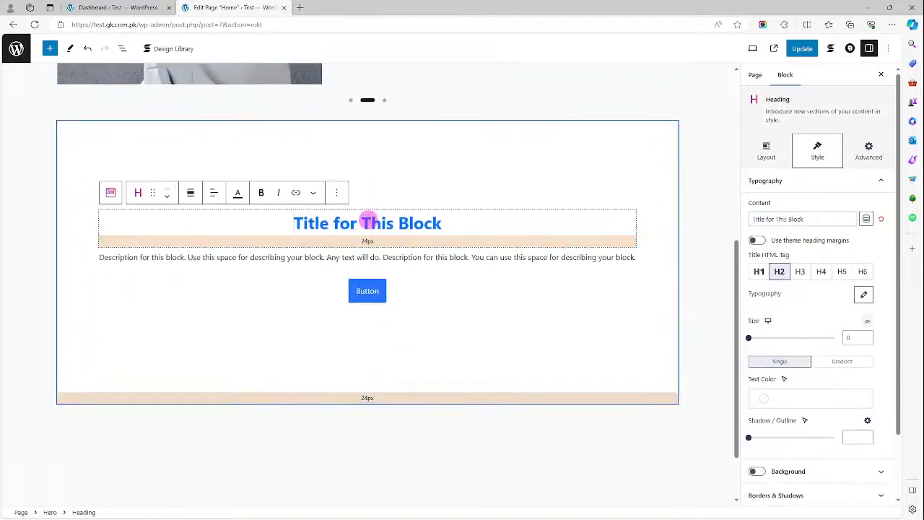
pyautogui.tripleClick(368, 222)
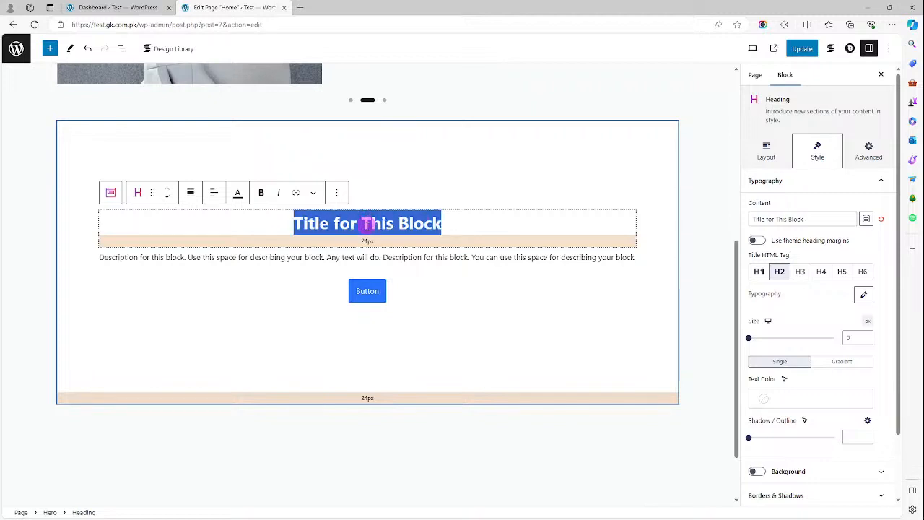
pyautogui.write('Wor')
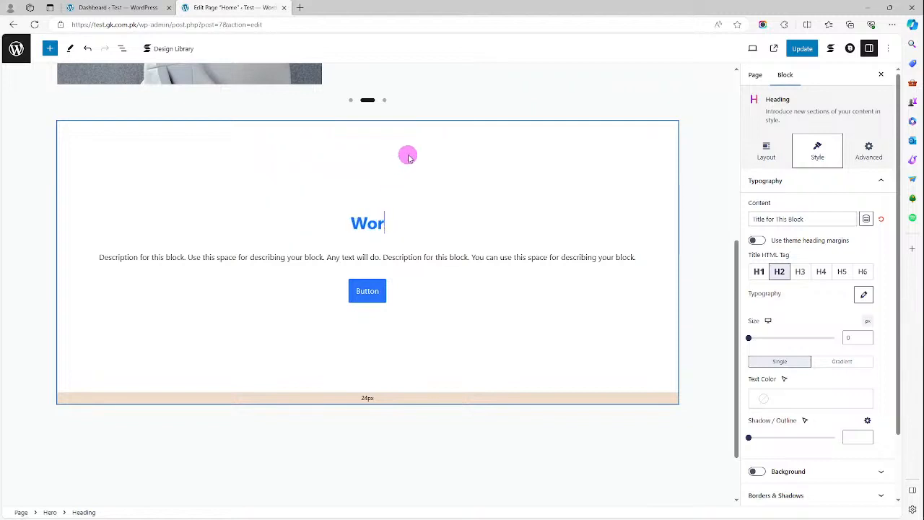
pyautogui.write('dpress ')
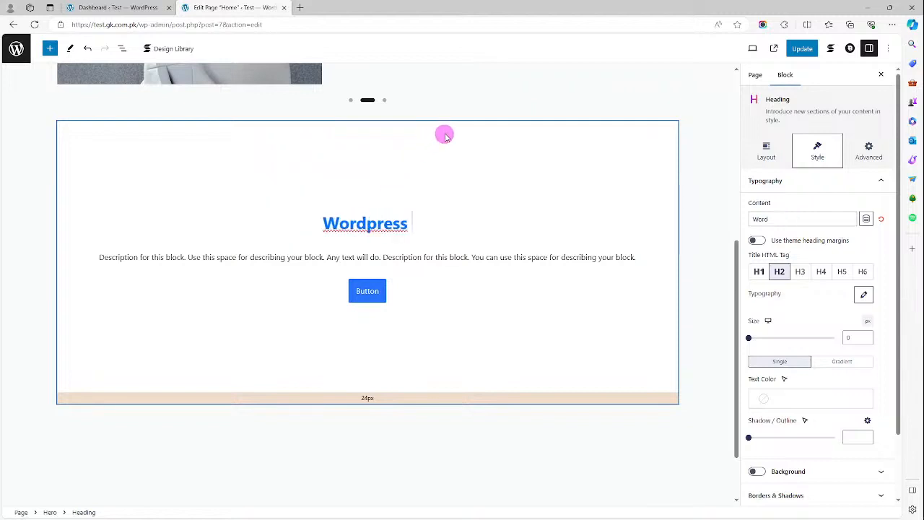
pyautogui.write('Begi')
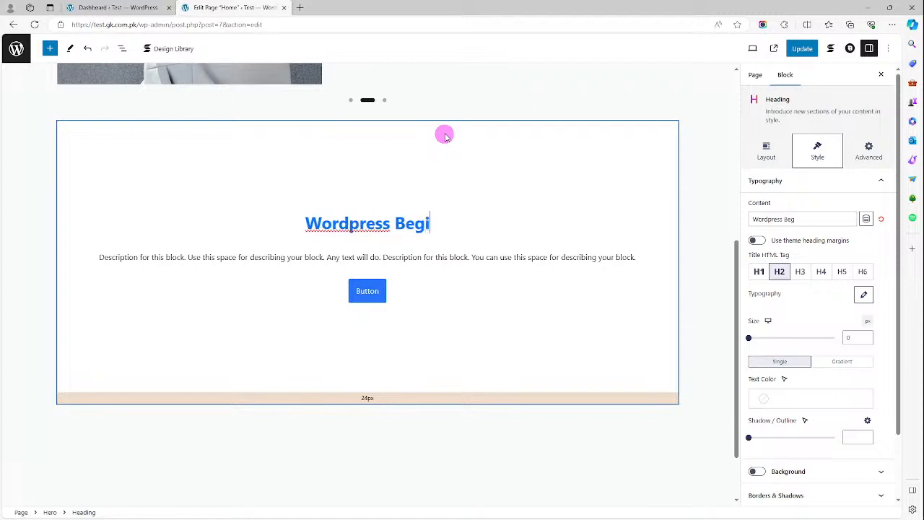
pyautogui.write('ner ')
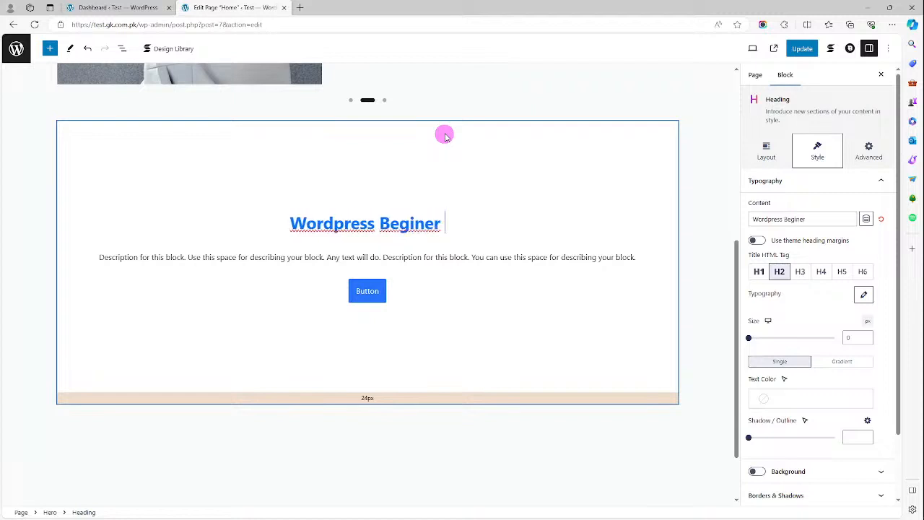
pyautogui.write('Guide')
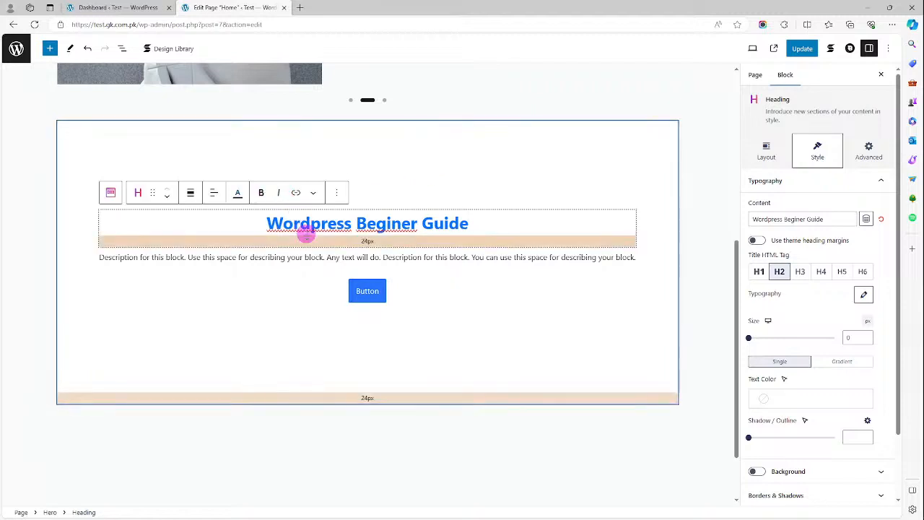
# Correct the Hero title's spelling to "WordPress Beginner Guide" using the spell-check suggestions
pyautogui.doubleClick(311, 224)
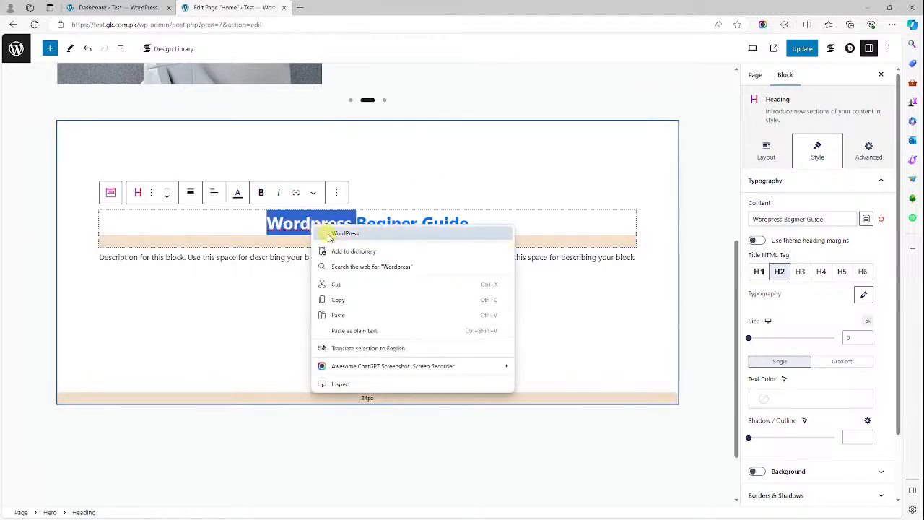
pyautogui.click(338, 233)
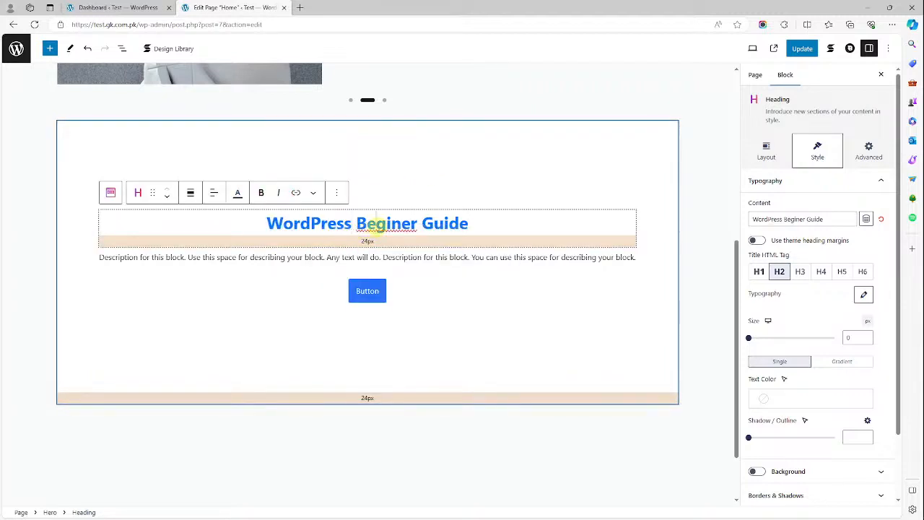
pyautogui.doubleClick(376, 224)
pyautogui.rightClick(381, 232)
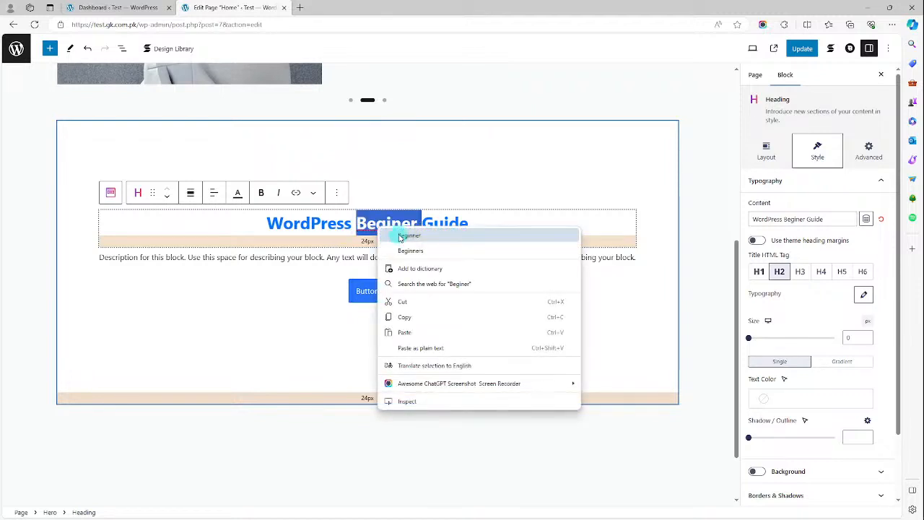
pyautogui.click(401, 236)
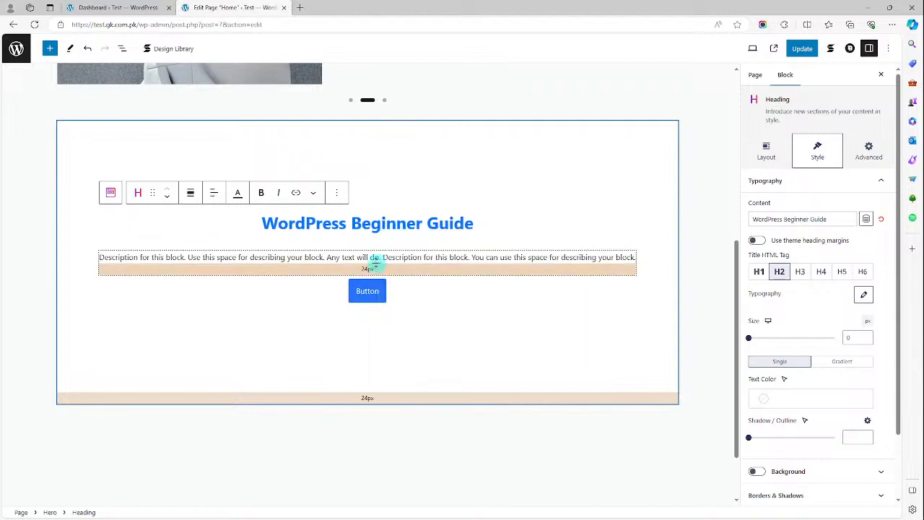
# Apply the Ghost style to the Hero block's button and set its hover effect to Lift
pyautogui.click(377, 261)
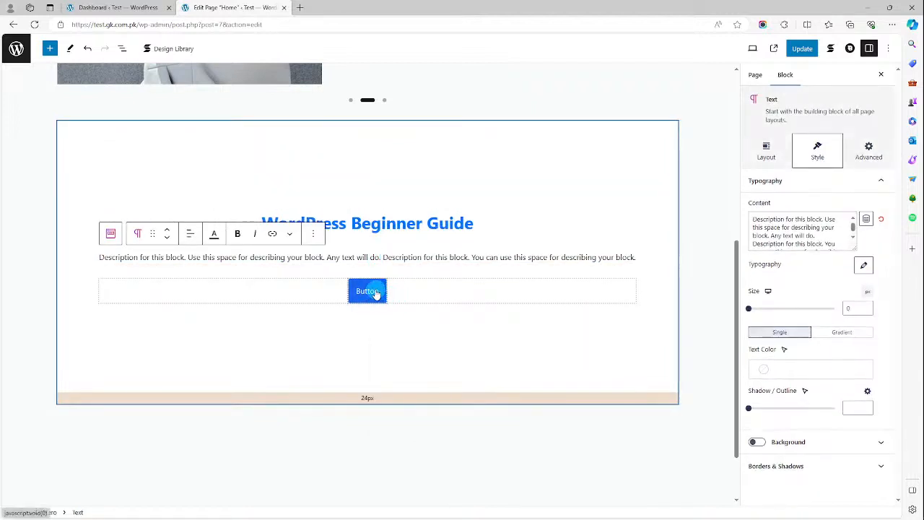
pyautogui.click(376, 294)
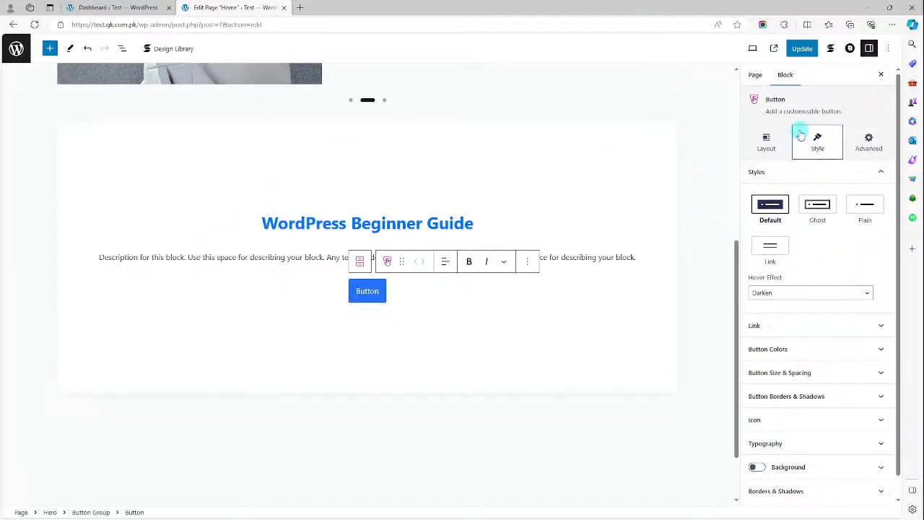
pyautogui.click(820, 202)
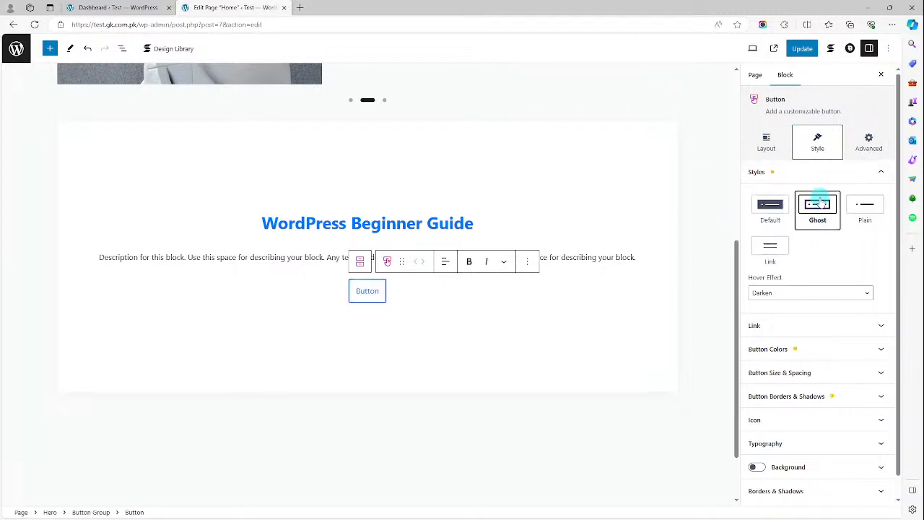
pyautogui.click(880, 212)
pyautogui.click(820, 205)
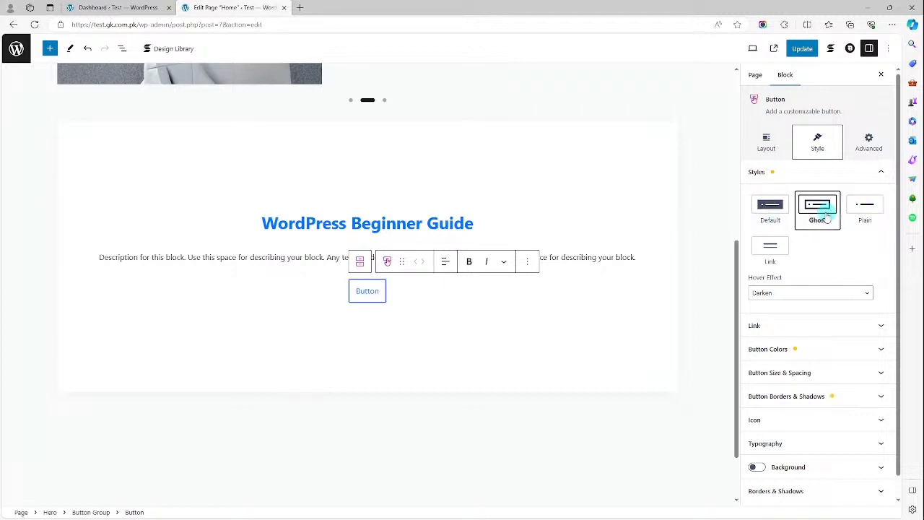
pyautogui.click(788, 295)
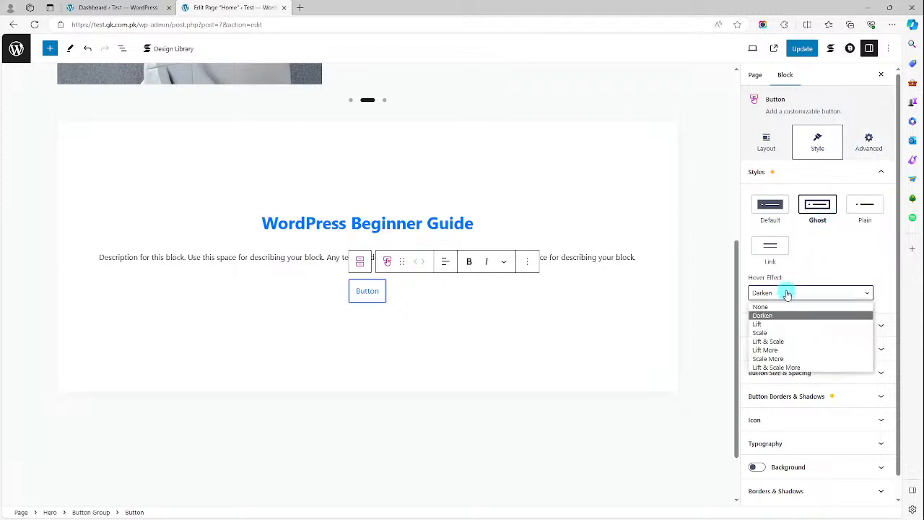
pyautogui.click(775, 324)
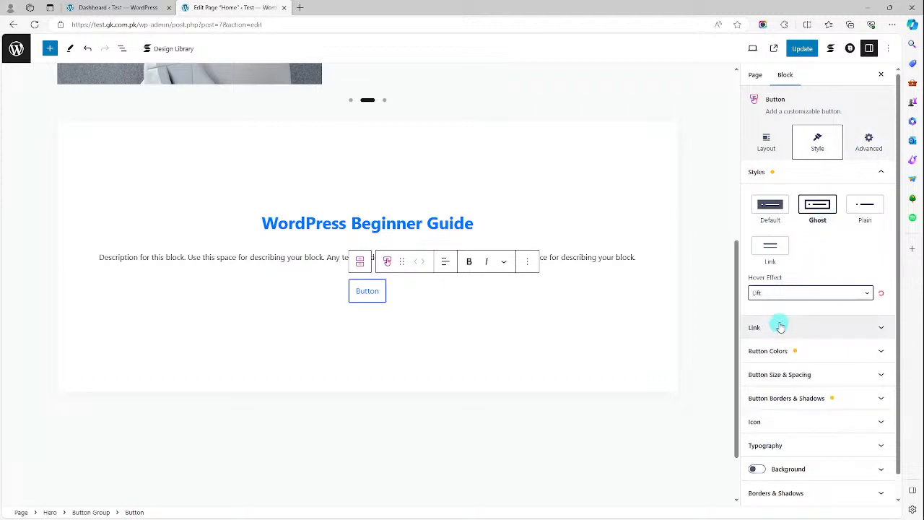
# Switch the Hero button's style back to Default
pyautogui.click(819, 204)
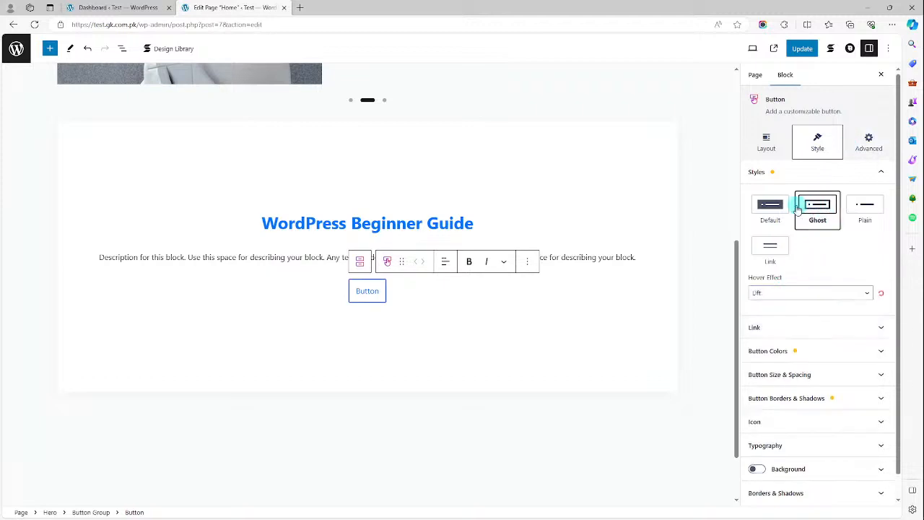
pyautogui.click(770, 206)
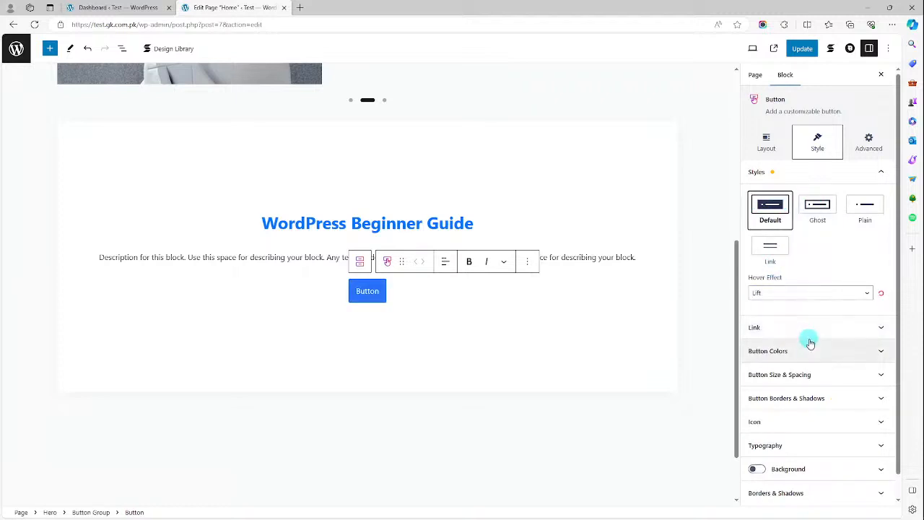
pyautogui.scroll(-1, 810, 343)
pyautogui.scroll(1, 807, 338)
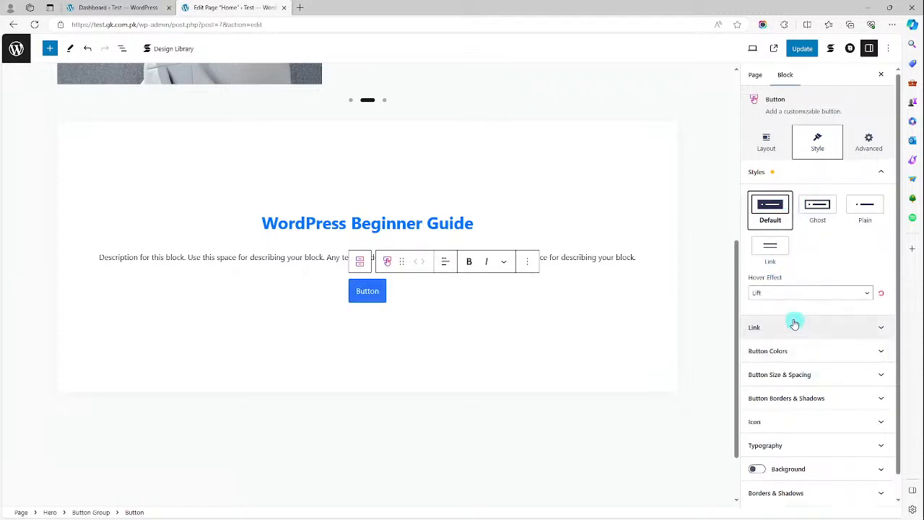
# Review the Hero button's layout settings, try the Link style on it, and restore the Default style
pyautogui.click(766, 143)
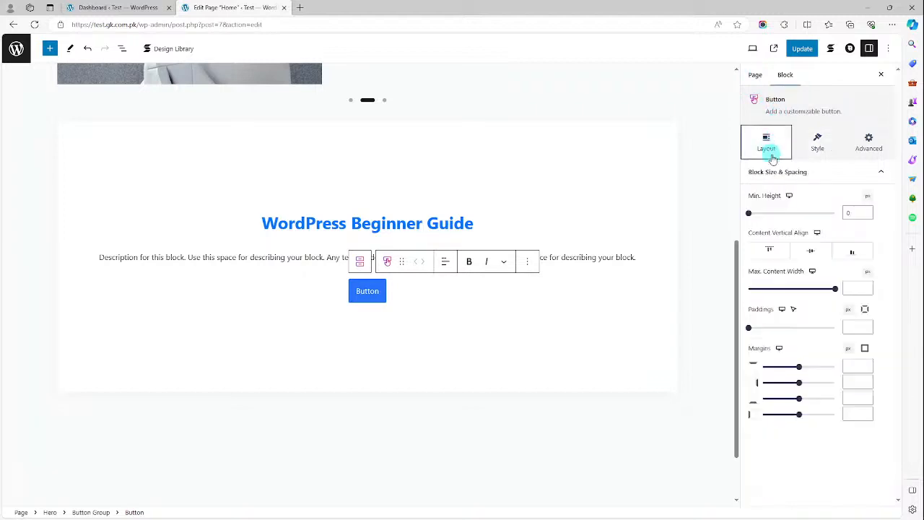
pyautogui.click(809, 250)
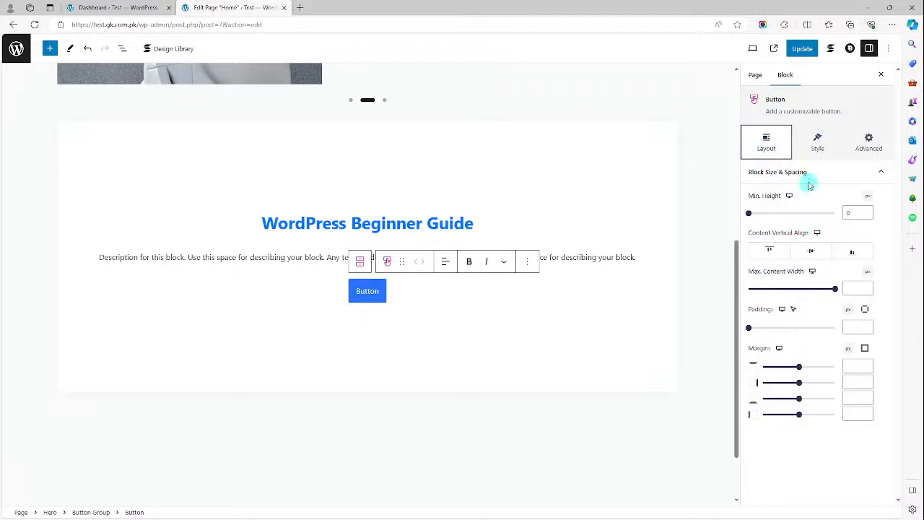
pyautogui.click(824, 150)
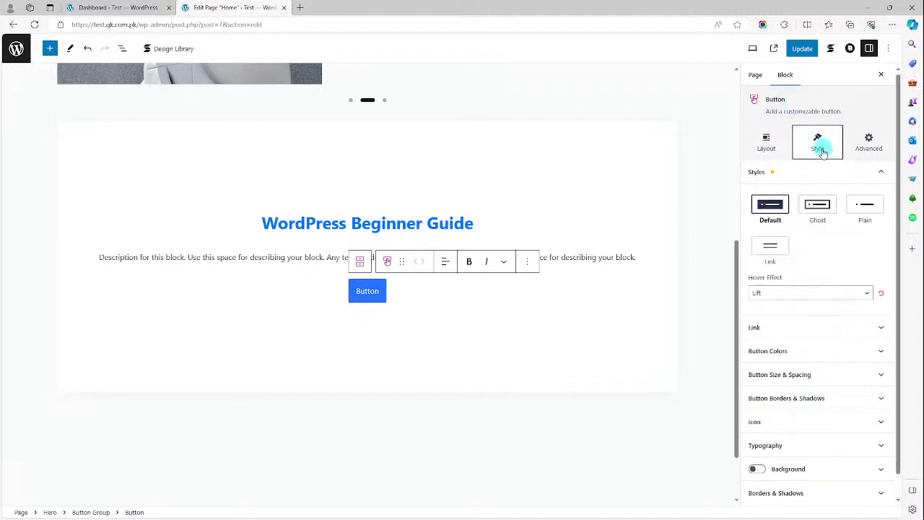
pyautogui.click(769, 257)
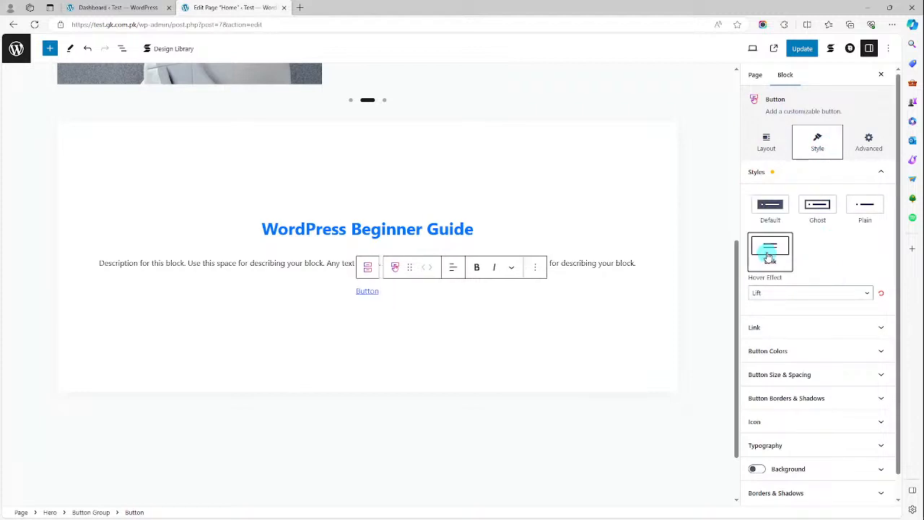
pyautogui.click(786, 209)
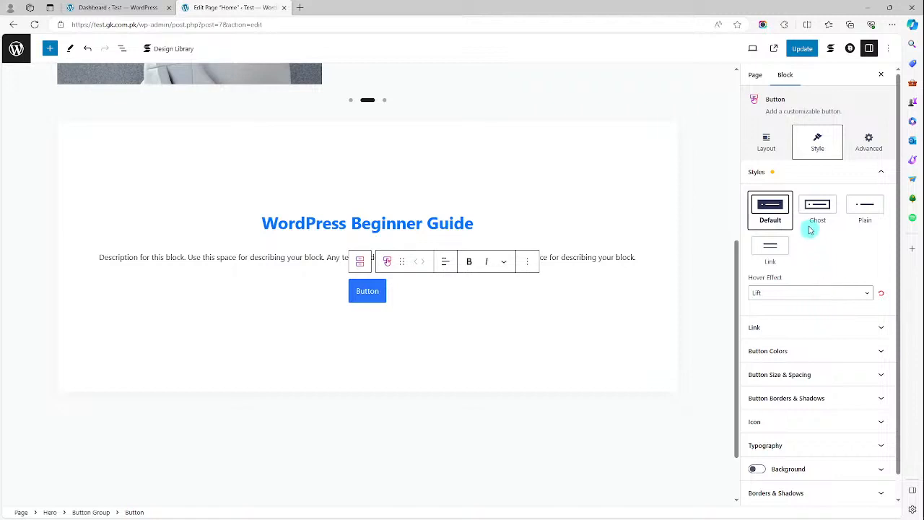
# Set the Hero button's overflow to Hidden and its block HTML tag to Aside, leaving Clear at Default
pyautogui.click(870, 146)
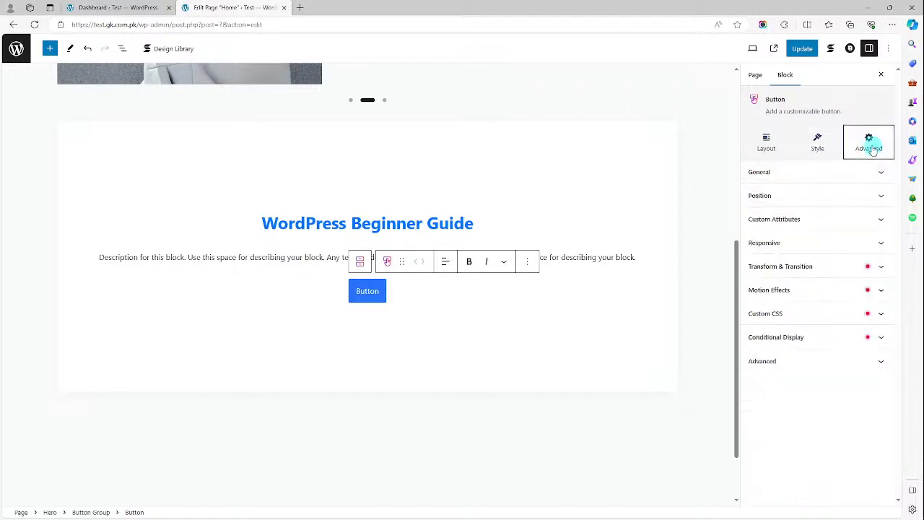
pyautogui.click(808, 172)
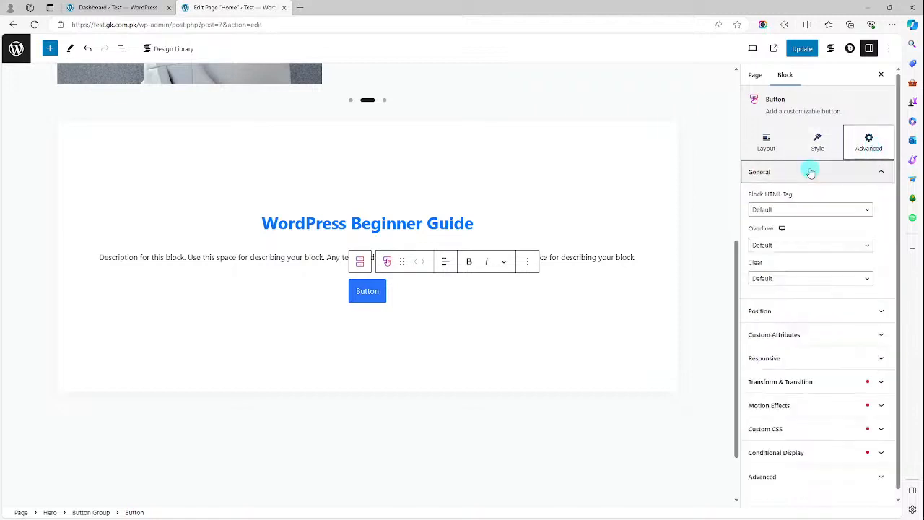
pyautogui.click(810, 211)
pyautogui.click(809, 211)
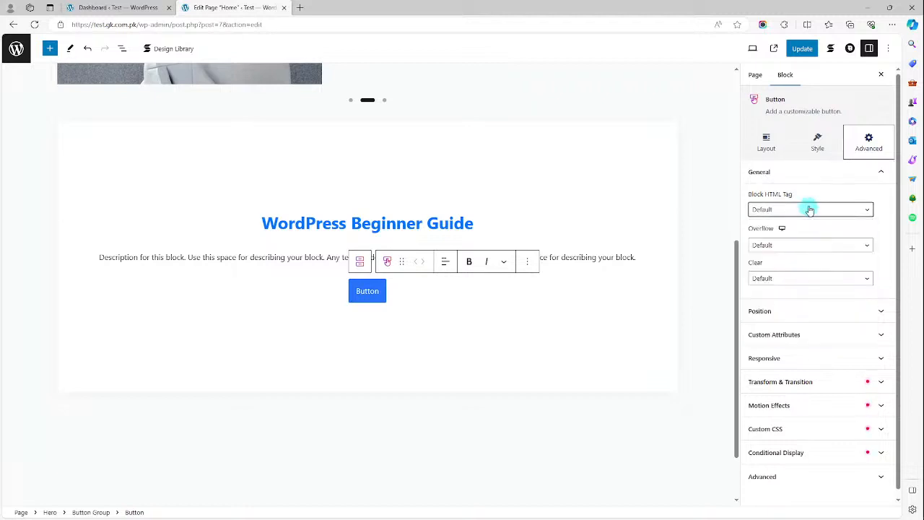
pyautogui.click(821, 247)
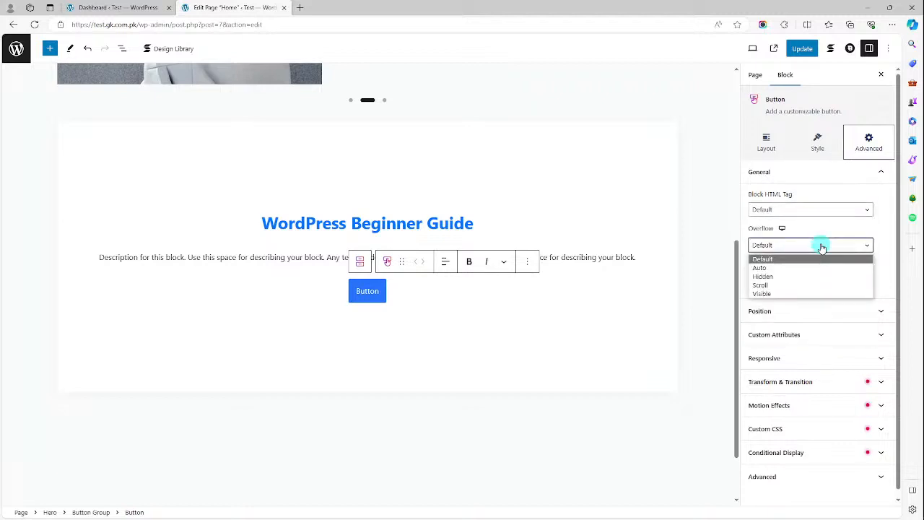
pyautogui.click(803, 276)
pyautogui.click(803, 281)
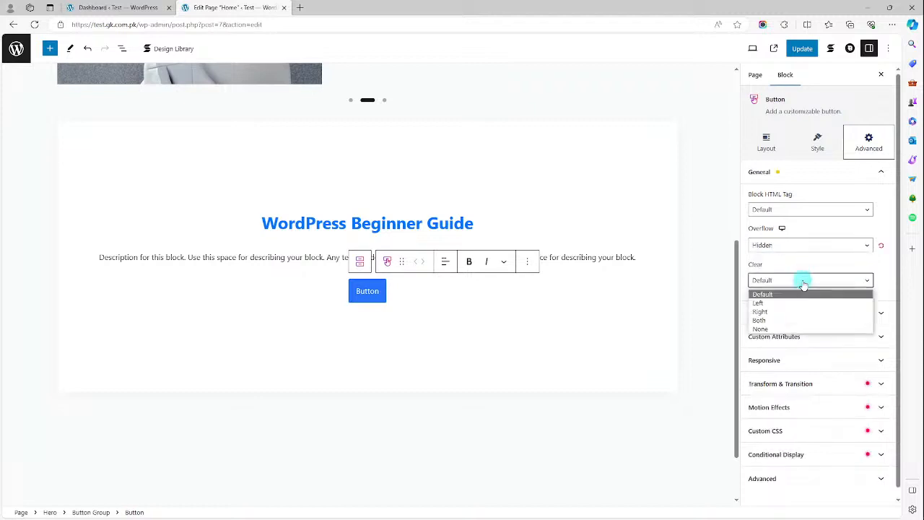
pyautogui.click(784, 295)
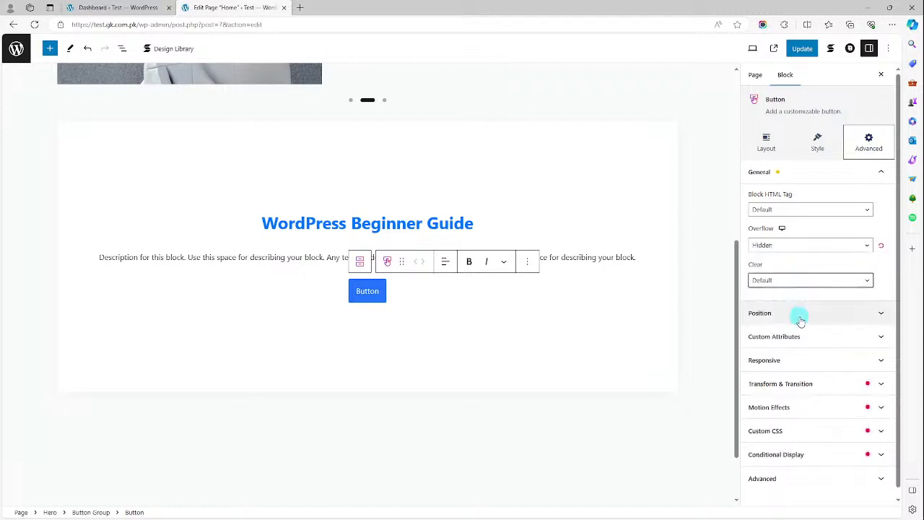
pyautogui.click(801, 210)
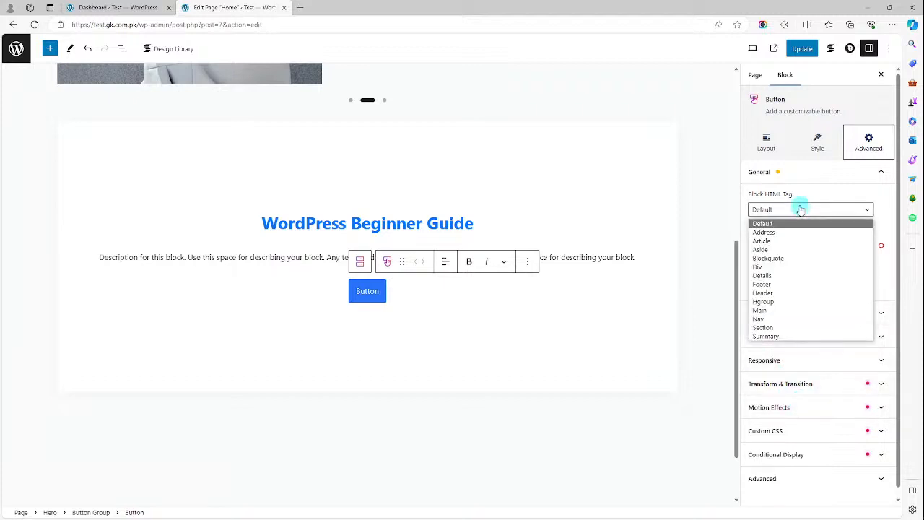
pyautogui.click(762, 249)
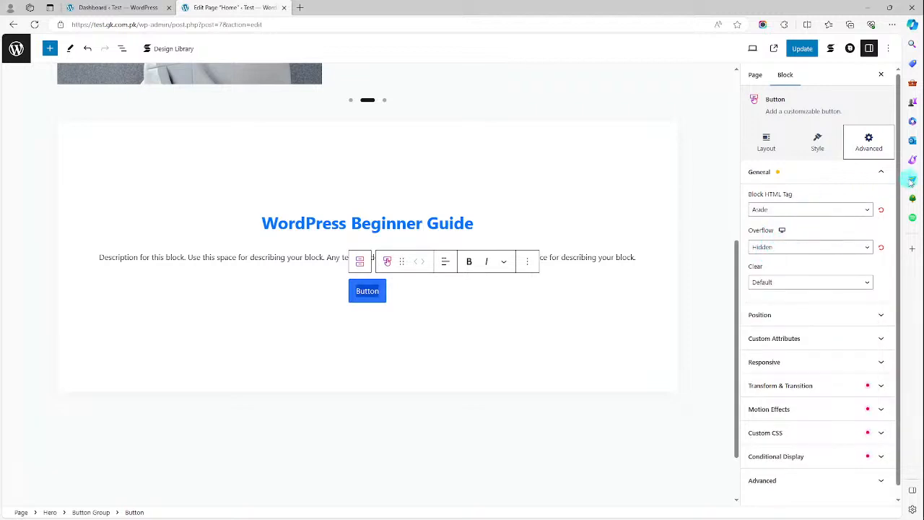
# Replace the Hero button's label with "Learn More About" and update the page
pyautogui.write('Lear')
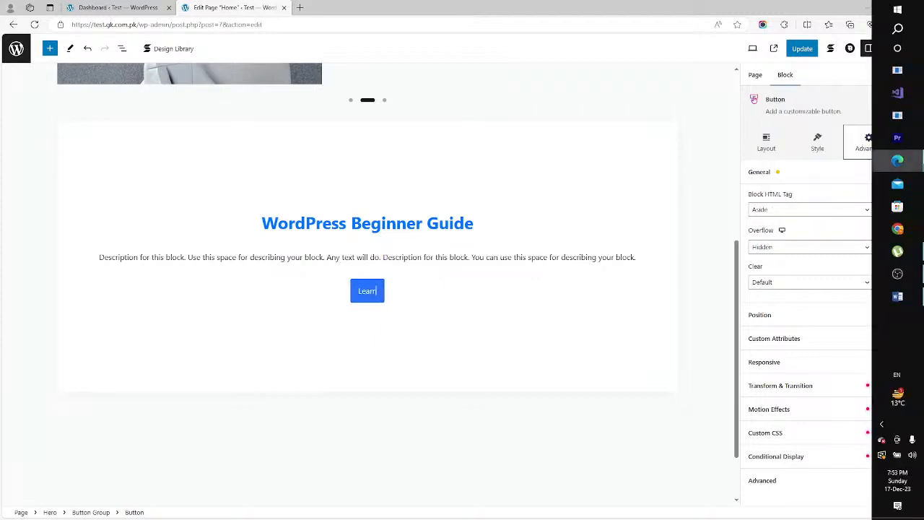
pyautogui.write('n More')
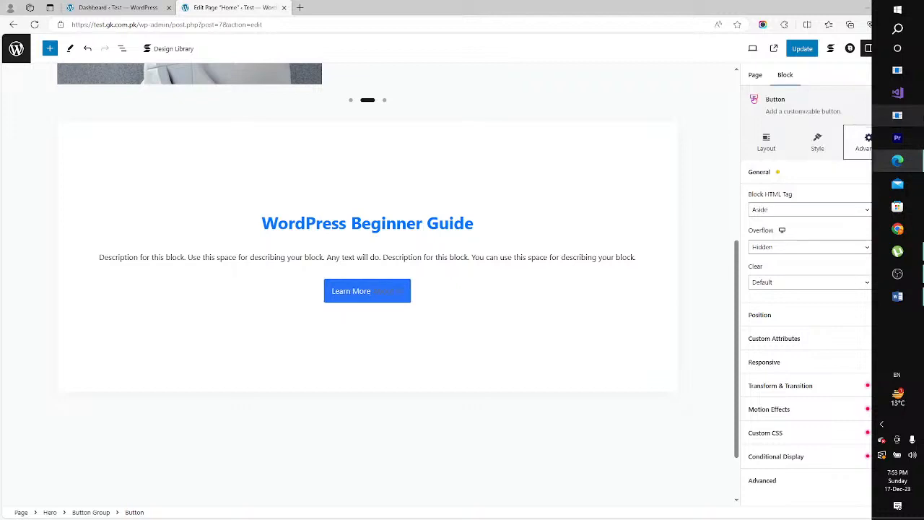
pyautogui.write(' A')
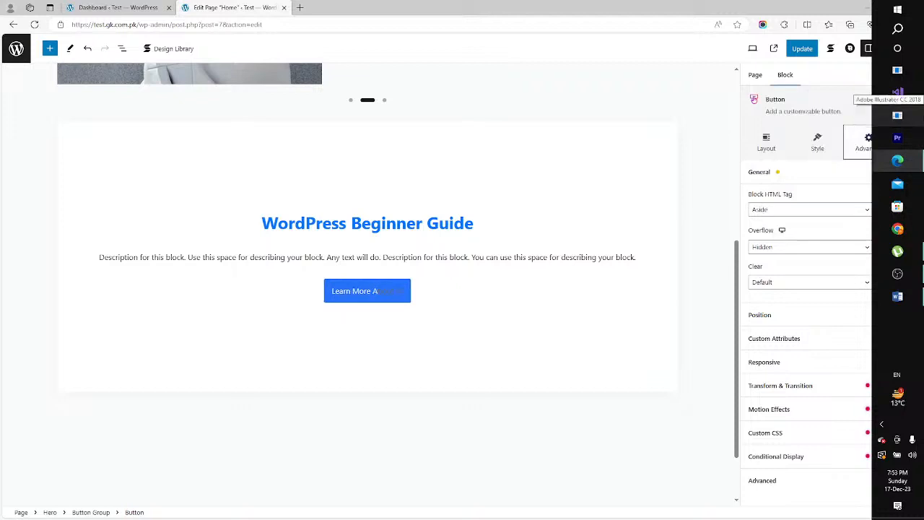
pyautogui.write('bout')
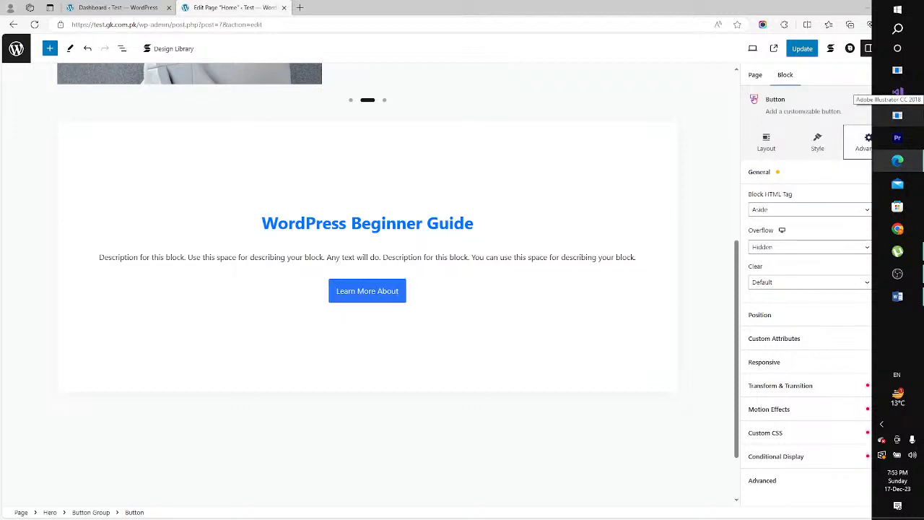
pyautogui.click(812, 52)
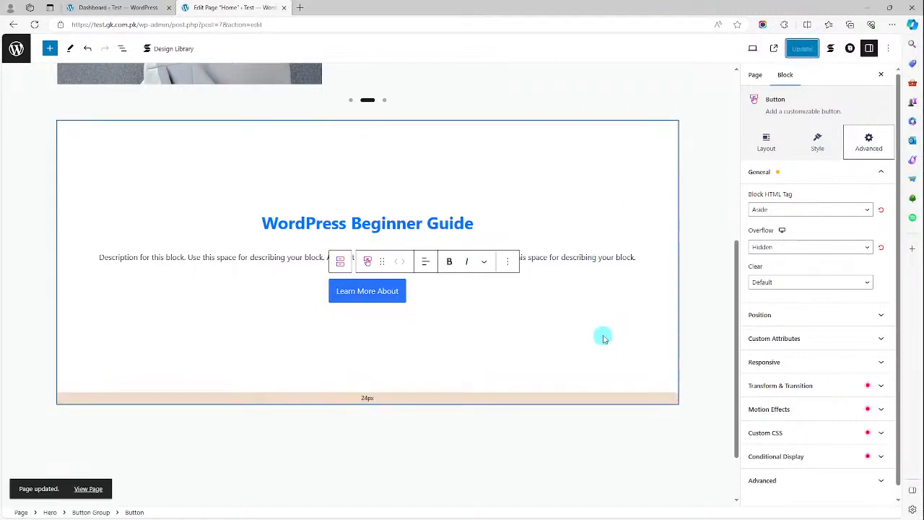
# Switch to the live site's browser window, review the carousel and Hero section on the Home page, and show the carousel's previous slide
pyautogui.click(423, 315)
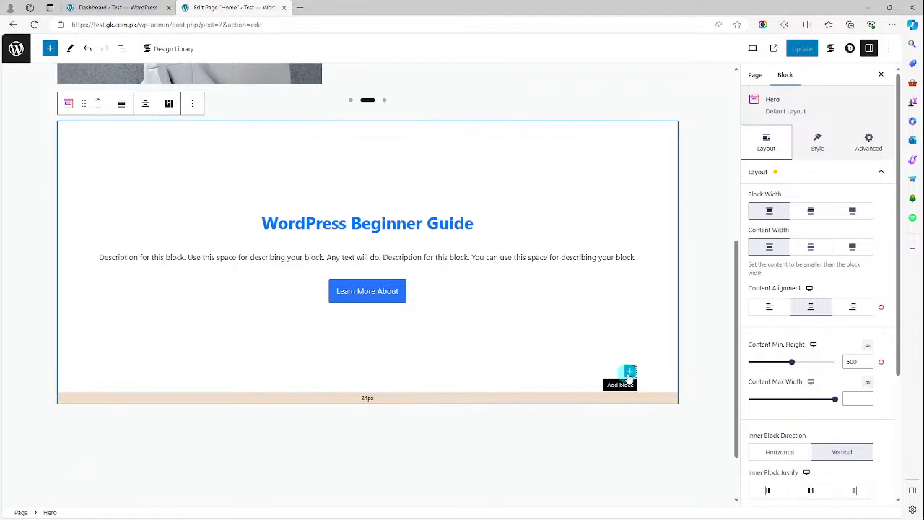
pyautogui.scroll(5, 431, 231)
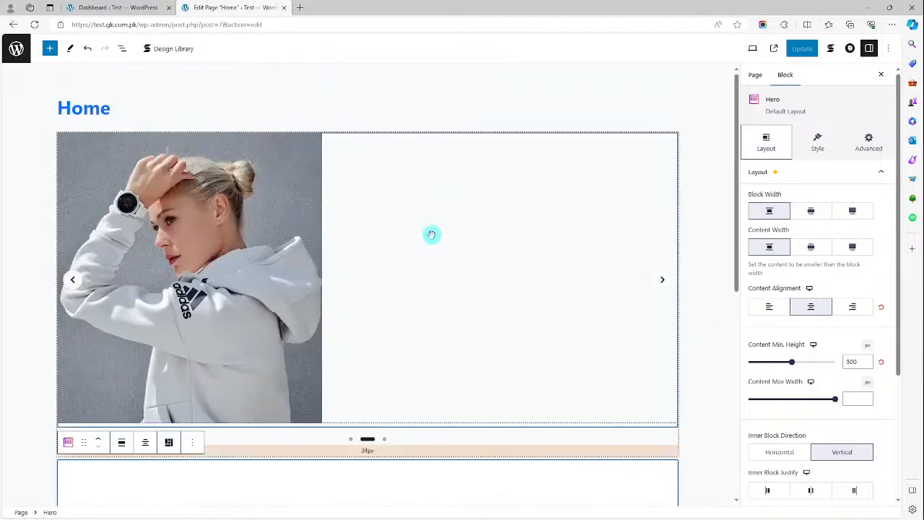
pyautogui.scroll(-5, 431, 234)
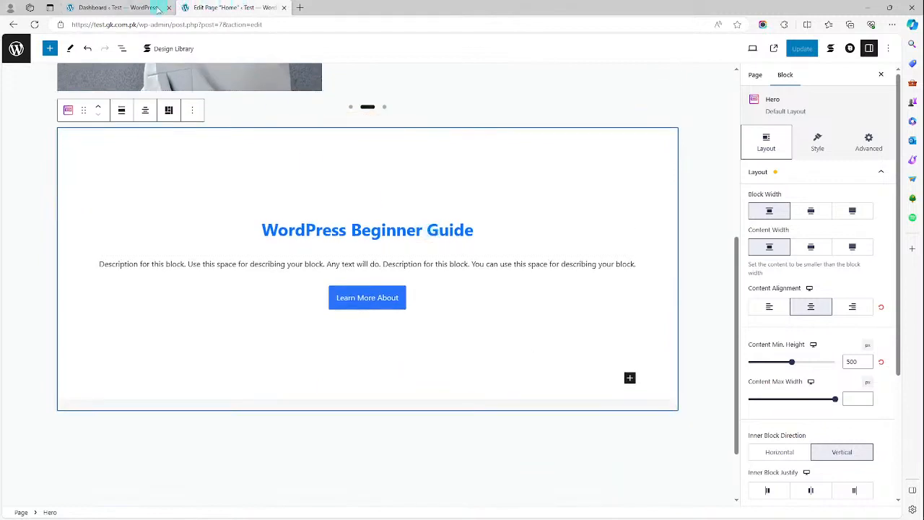
pyautogui.hotkey('alt', 'Tab')
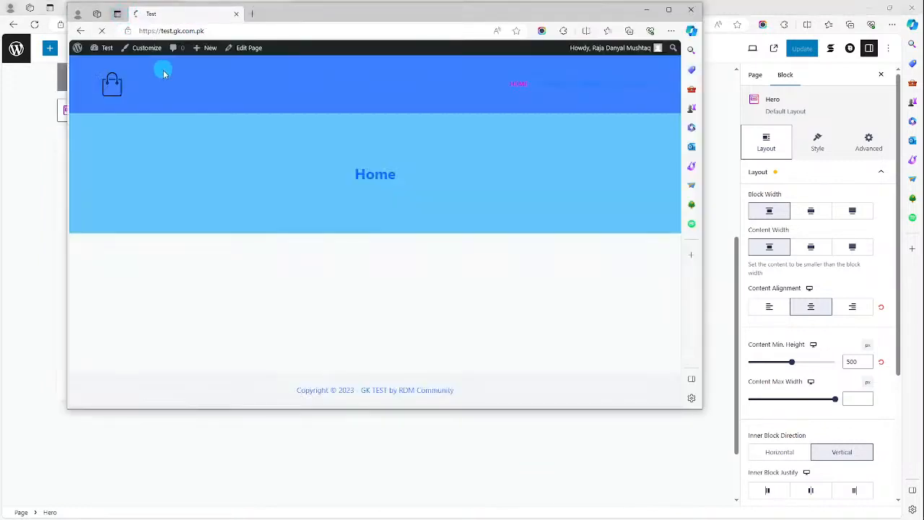
pyautogui.scroll(-4, 387, 192)
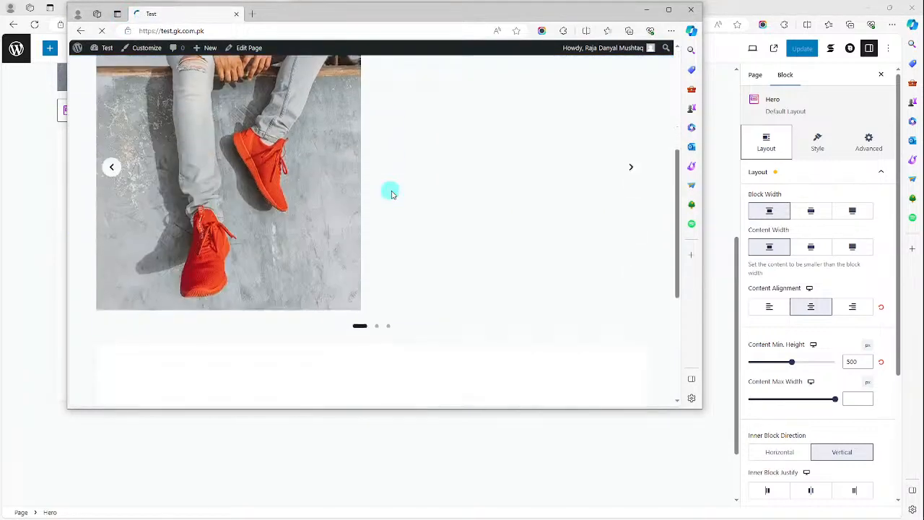
pyautogui.scroll(-3, 380, 194)
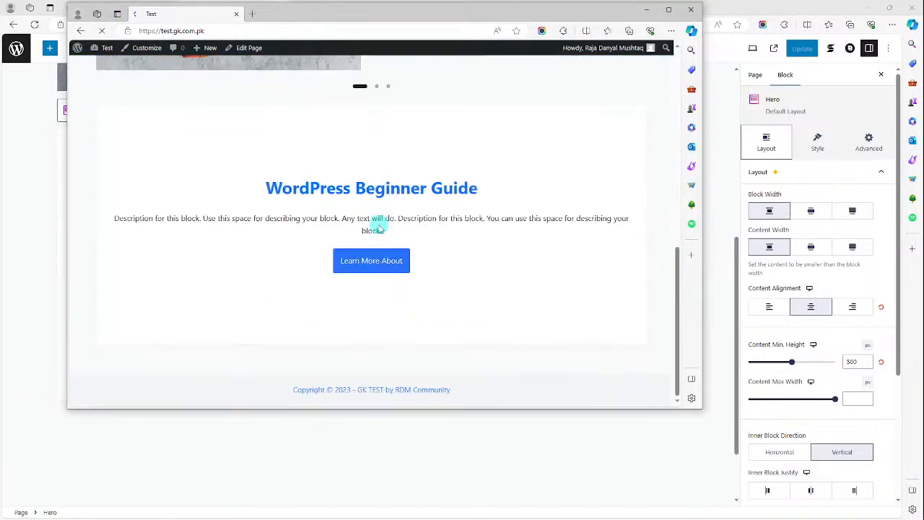
pyautogui.scroll(5, 377, 242)
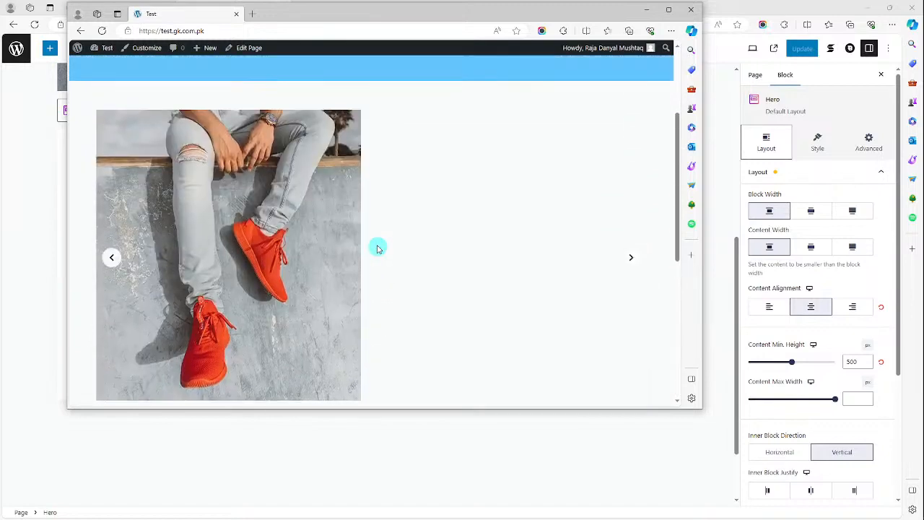
pyautogui.click(112, 261)
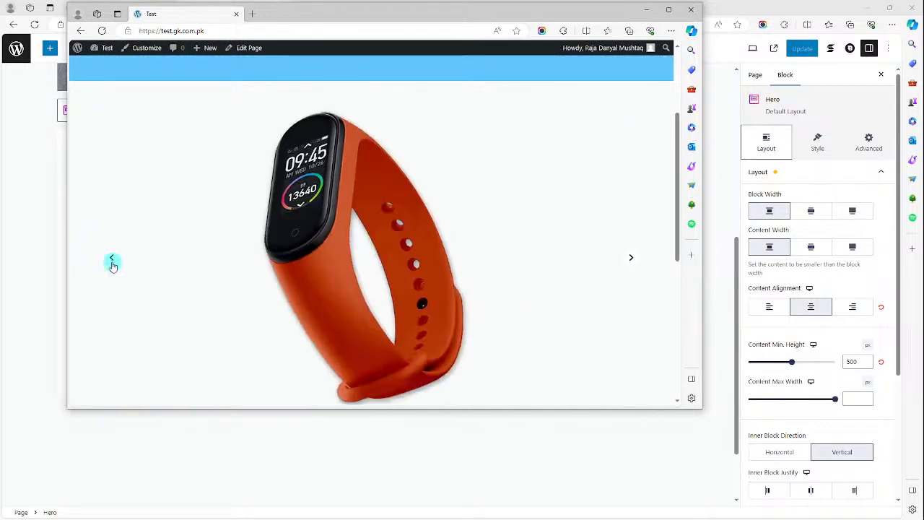
# Step back through two more carousel slides on the live site and return to the page editor
pyautogui.click(112, 263)
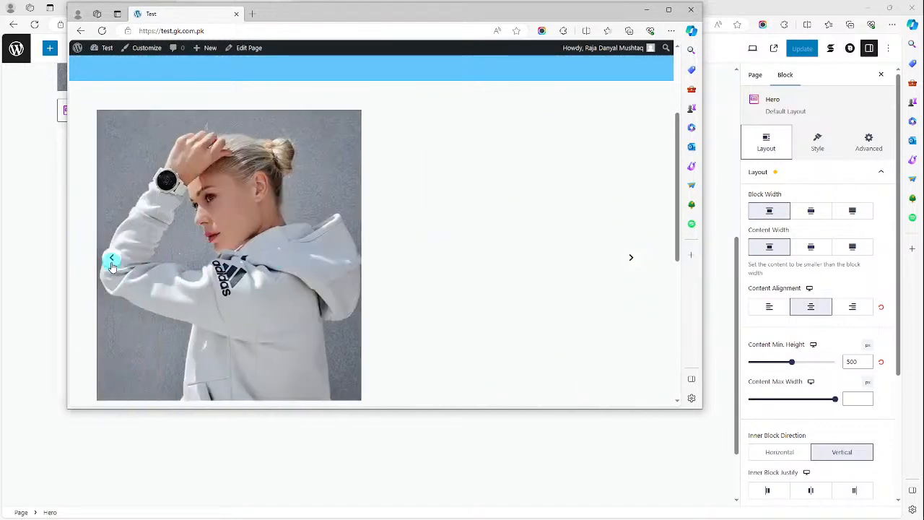
pyautogui.click(111, 263)
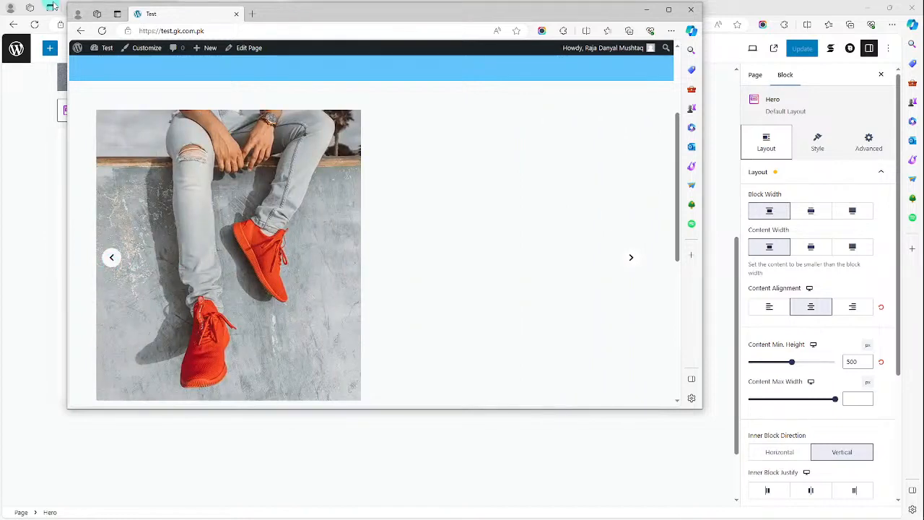
pyautogui.click(644, 10)
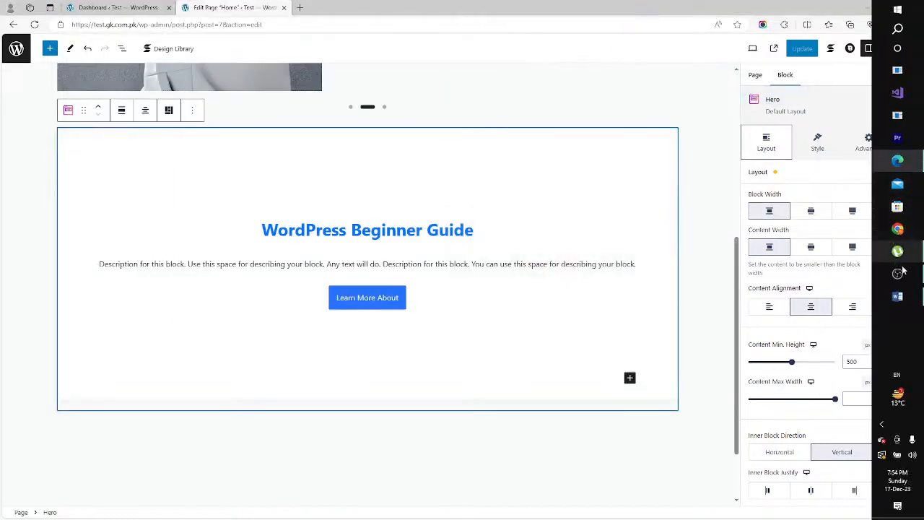
# Switch to OBS to check the live stream's status and chat, and return to the Home page editor
pyautogui.click(908, 275)
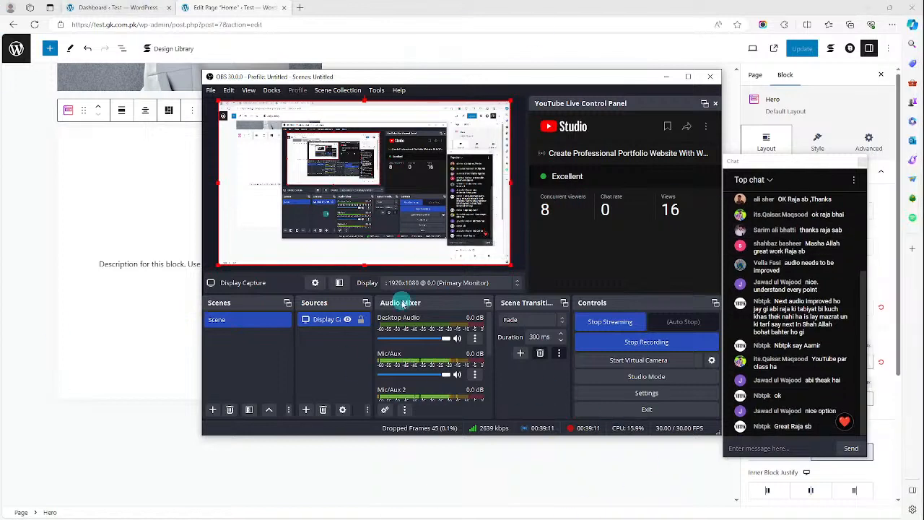
pyautogui.moveTo(916, 132)
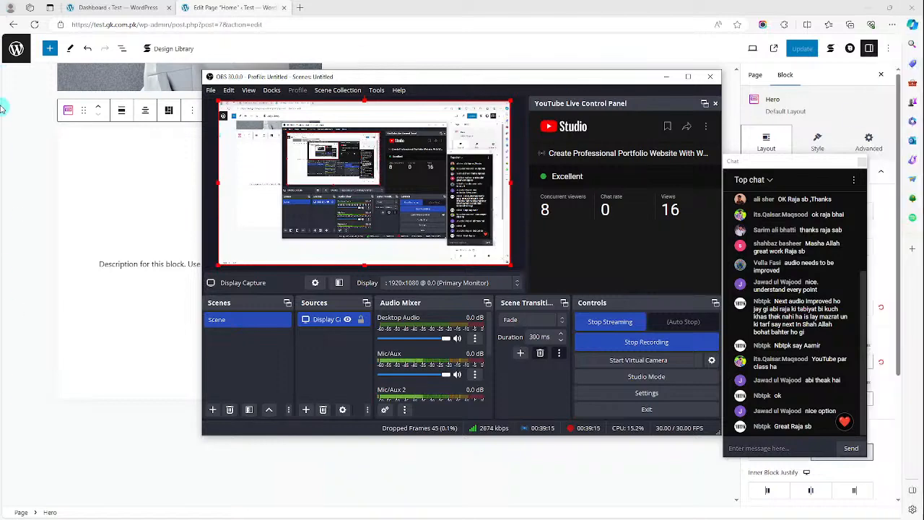
pyautogui.click(150, 354)
pyautogui.click(107, 461)
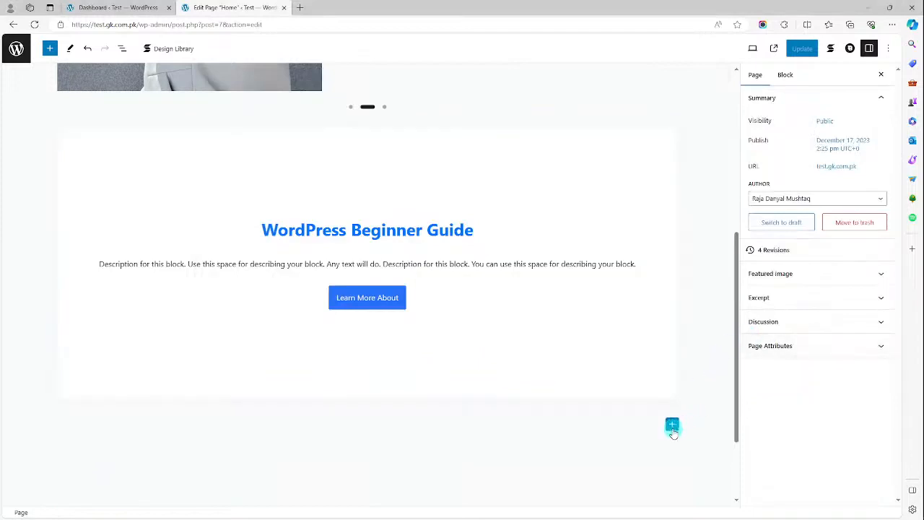
# Insert a Stackable Columns block below the Hero section with the 33 / 33 / 33 variation
pyautogui.click(672, 426)
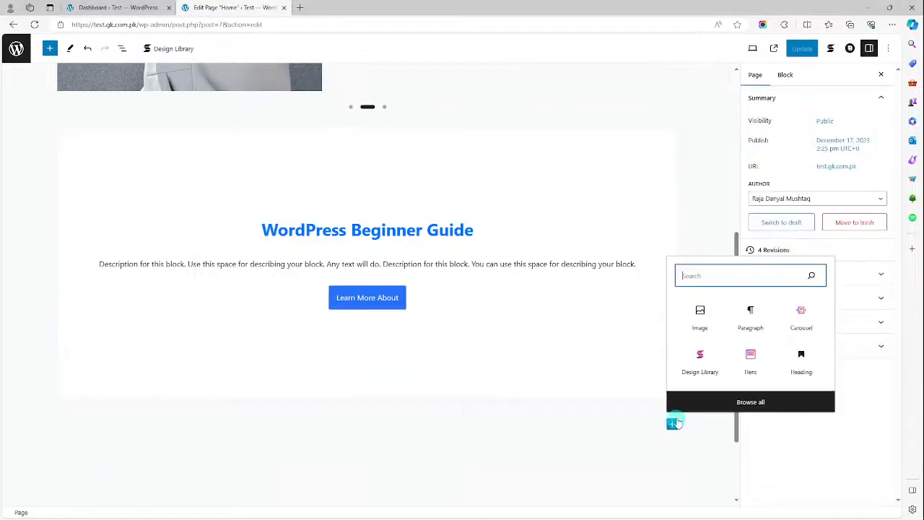
pyautogui.click(734, 410)
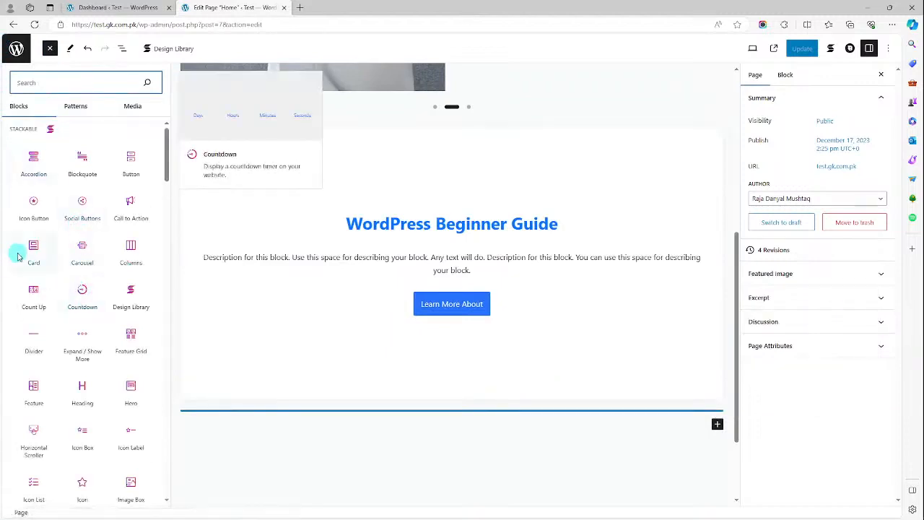
pyautogui.moveTo(31, 253)
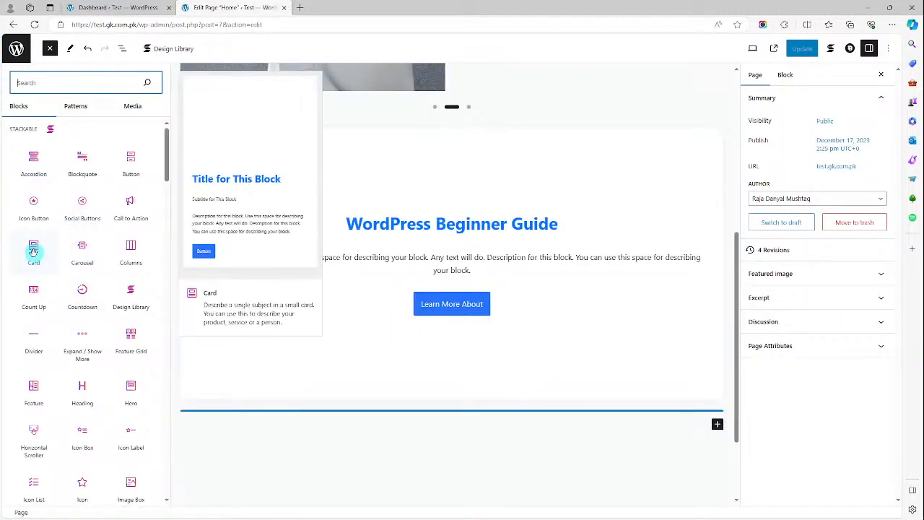
pyautogui.click(130, 247)
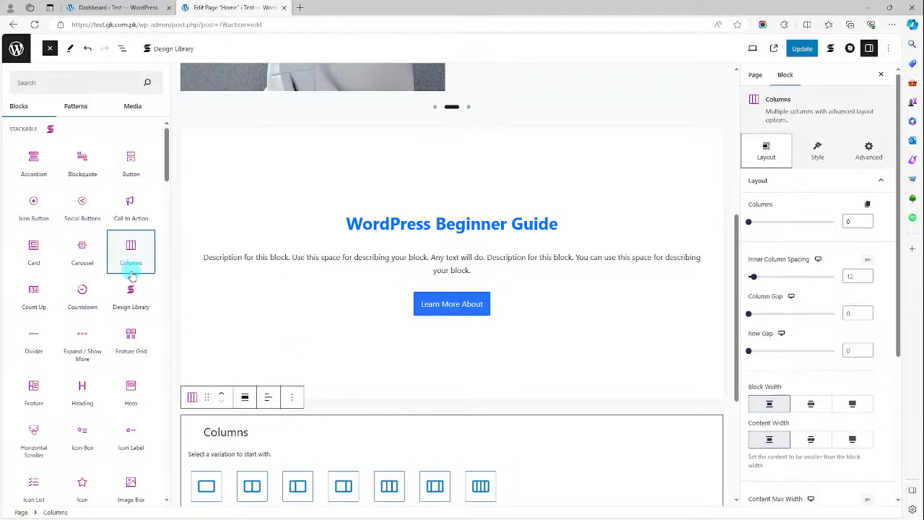
pyautogui.scroll(-3, 408, 466)
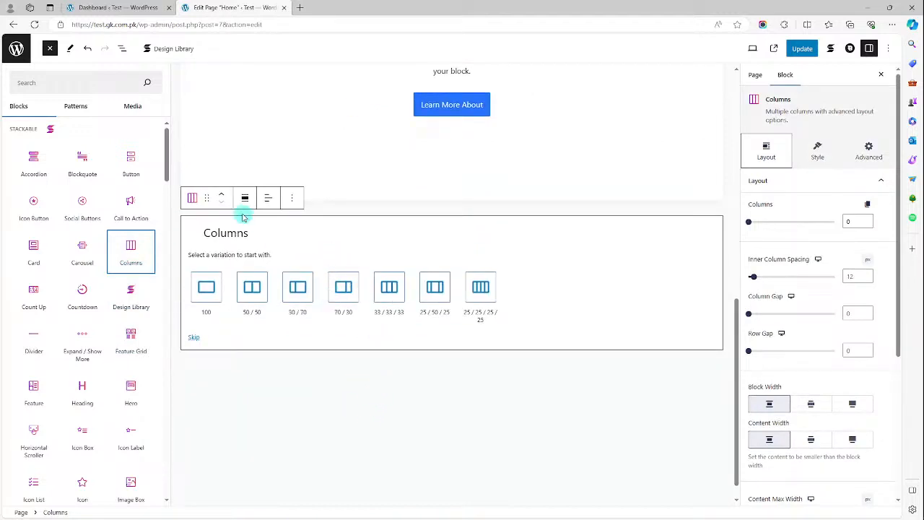
pyautogui.click(209, 297)
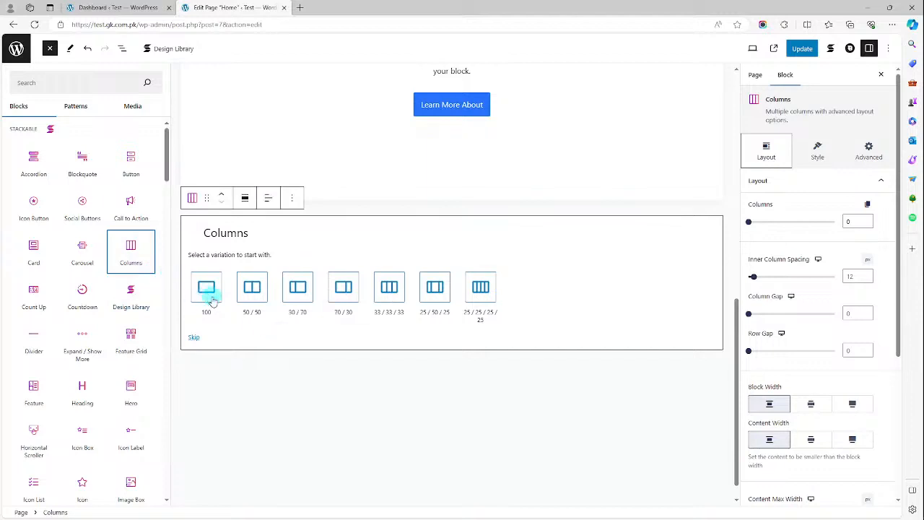
pyautogui.click(252, 296)
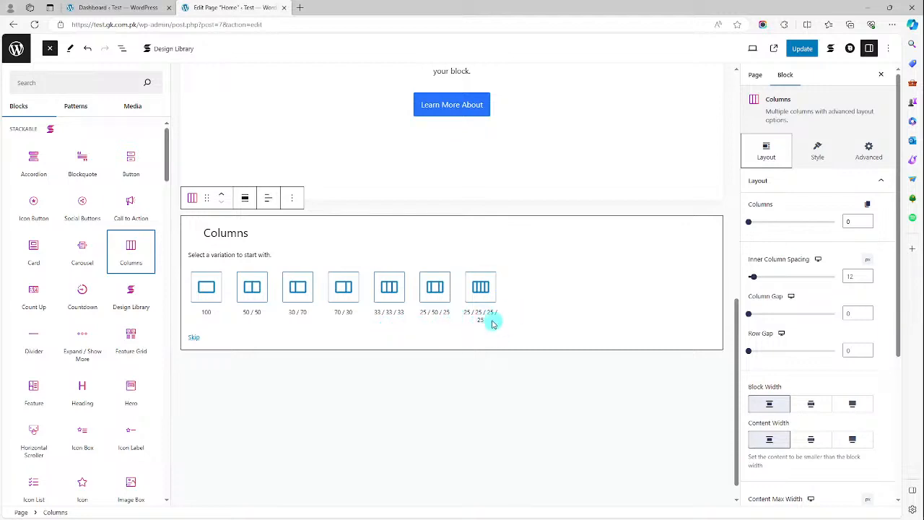
pyautogui.click(393, 302)
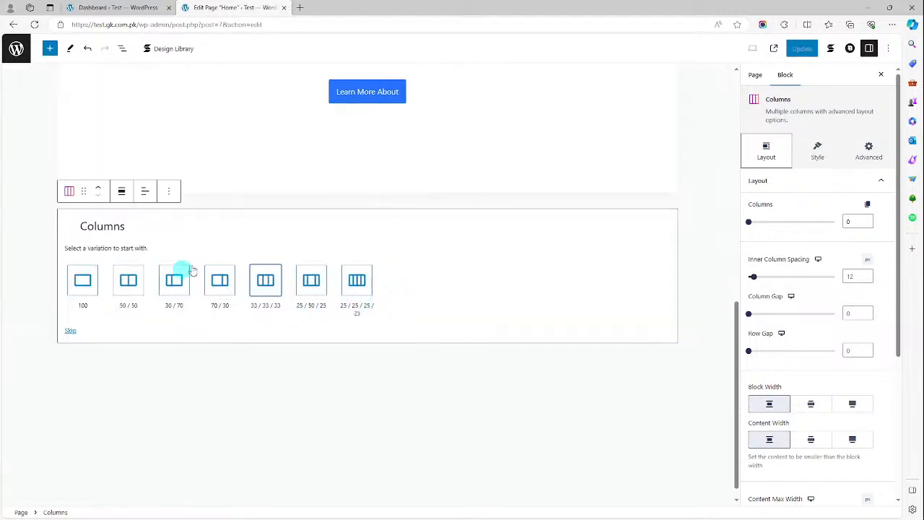
pyautogui.click(264, 282)
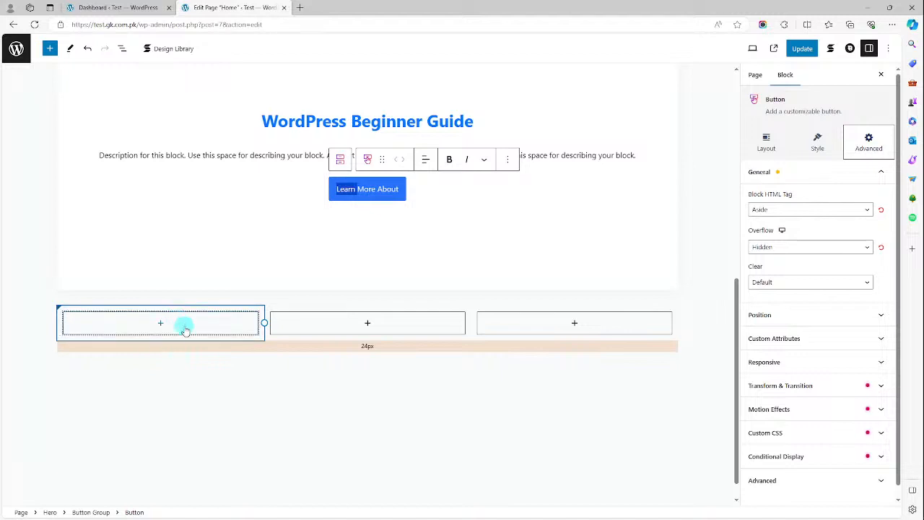
# Insert a Stackable Card block with the Default 2 layout in the first of the three columns
pyautogui.click(184, 328)
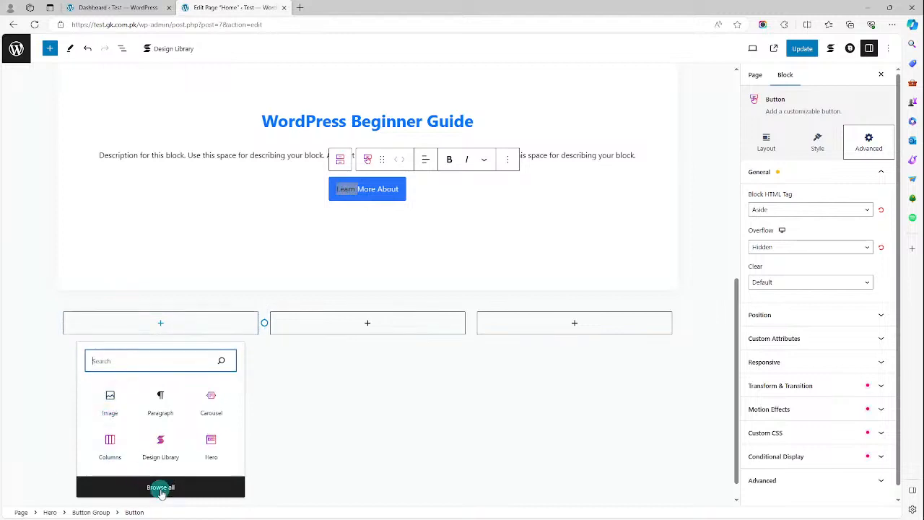
pyautogui.click(161, 488)
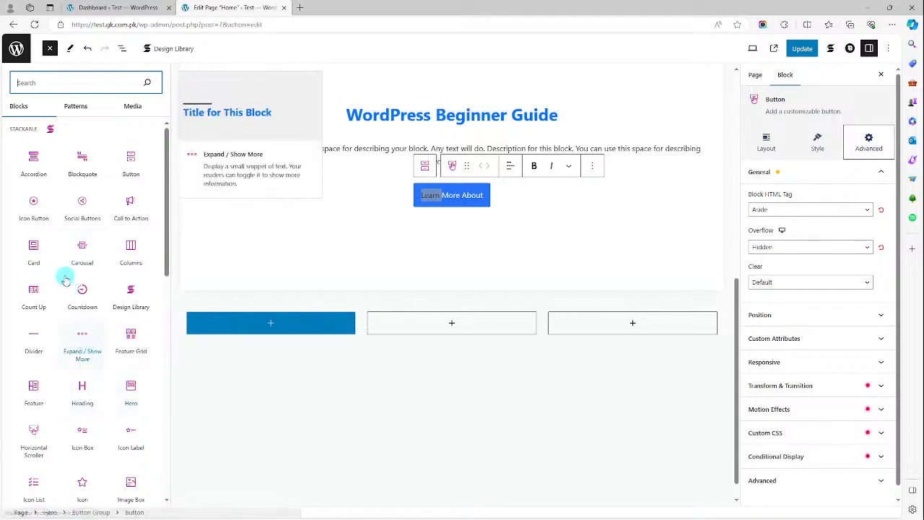
pyautogui.click(34, 247)
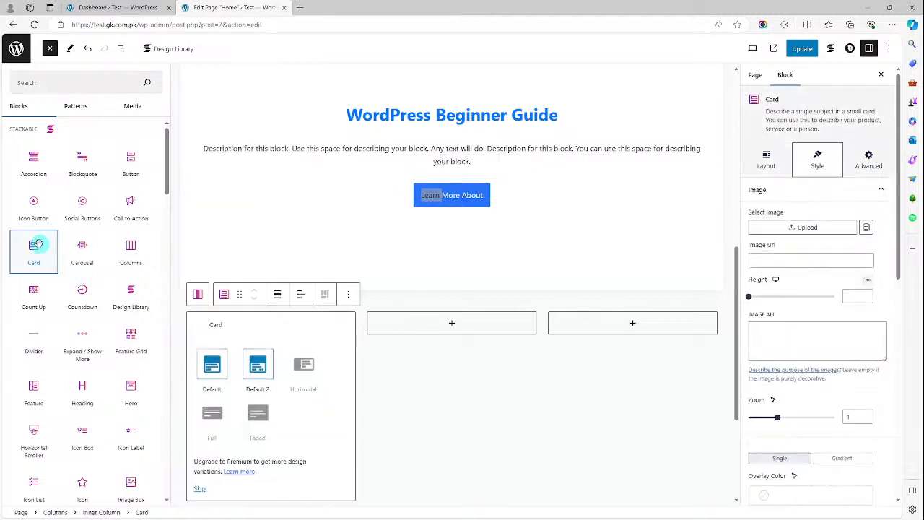
pyautogui.click(251, 370)
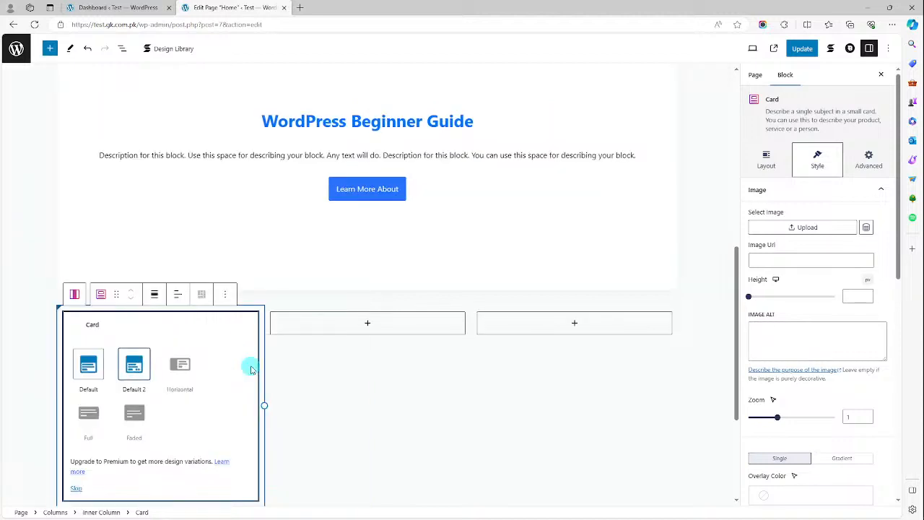
pyautogui.click(77, 488)
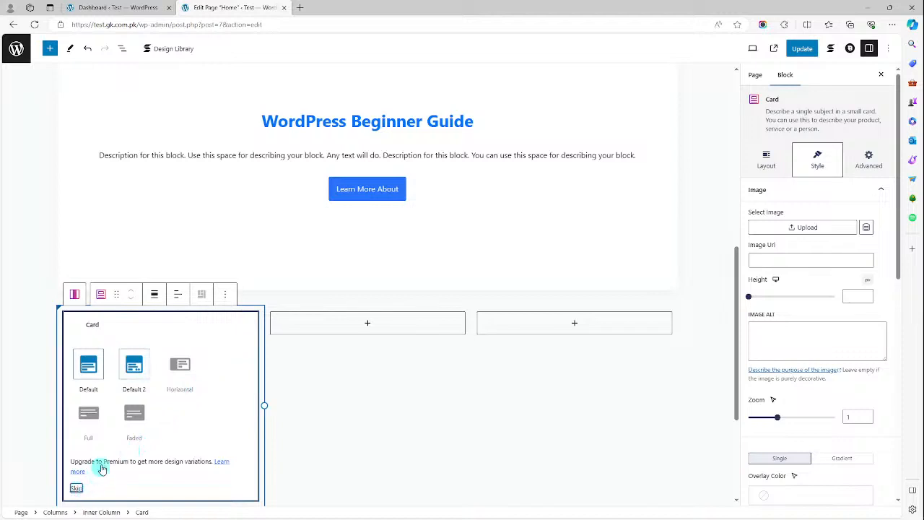
pyautogui.click(100, 363)
pyautogui.scroll(-3, 209, 329)
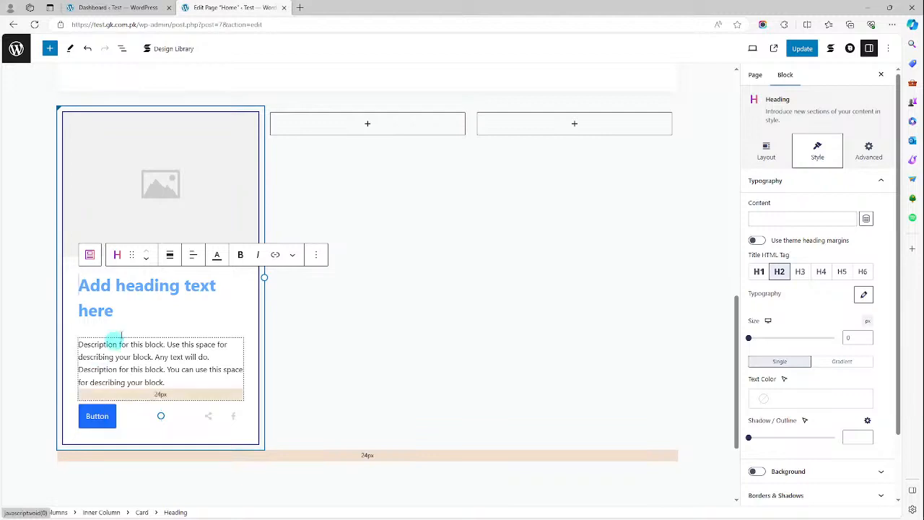
# Upload buy-2.jpg as the first card's image, and try an image height of 0 before resetting it
pyautogui.click(168, 189)
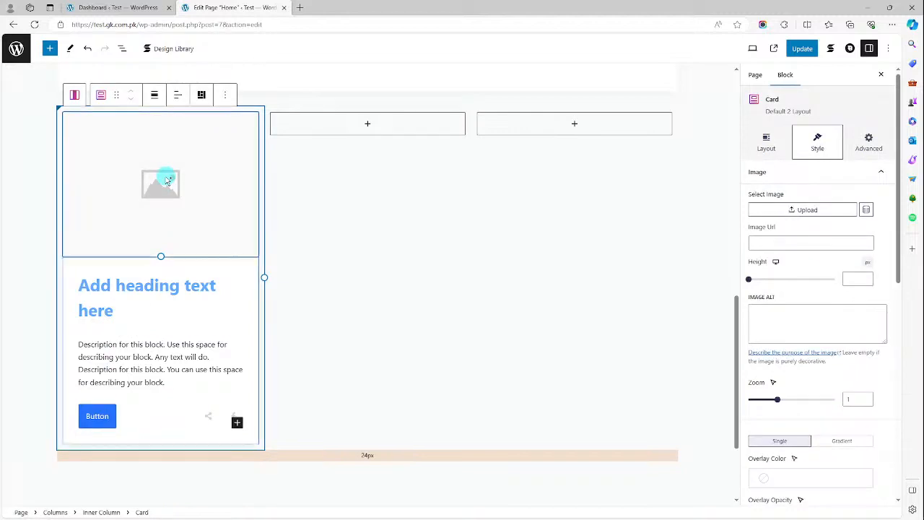
pyautogui.click(167, 180)
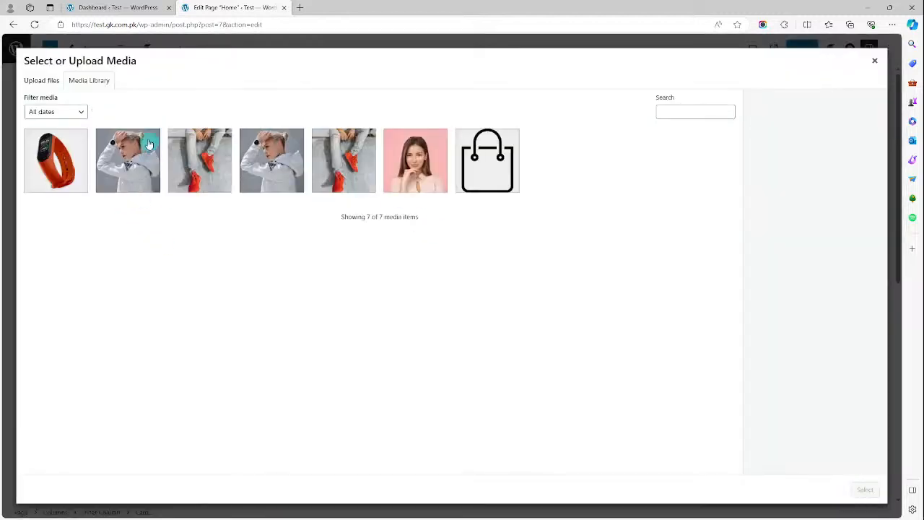
pyautogui.click(44, 81)
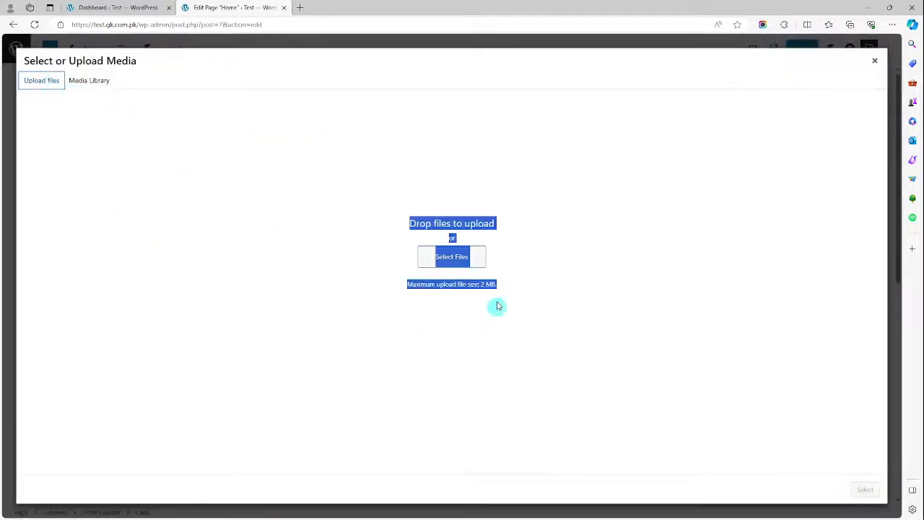
pyautogui.click(459, 258)
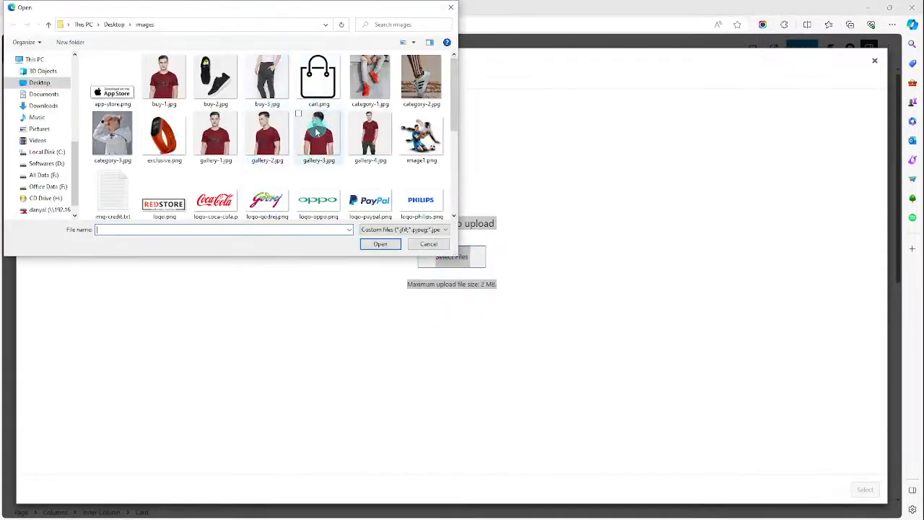
pyautogui.doubleClick(224, 78)
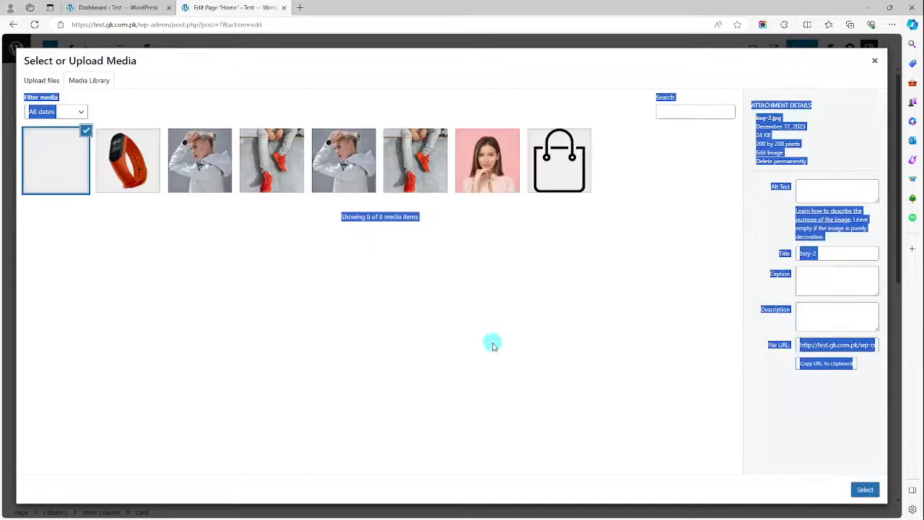
pyautogui.click(868, 491)
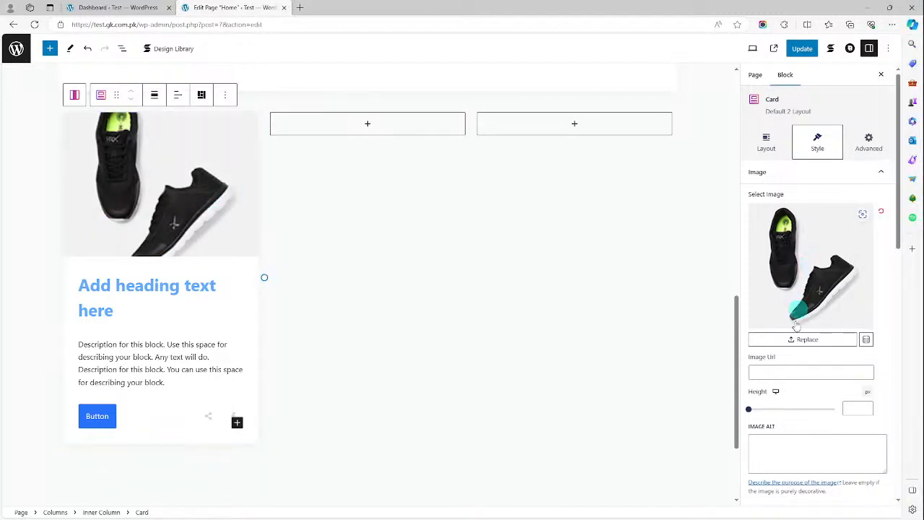
pyautogui.moveTo(752, 409); pyautogui.dragTo(759, 430)
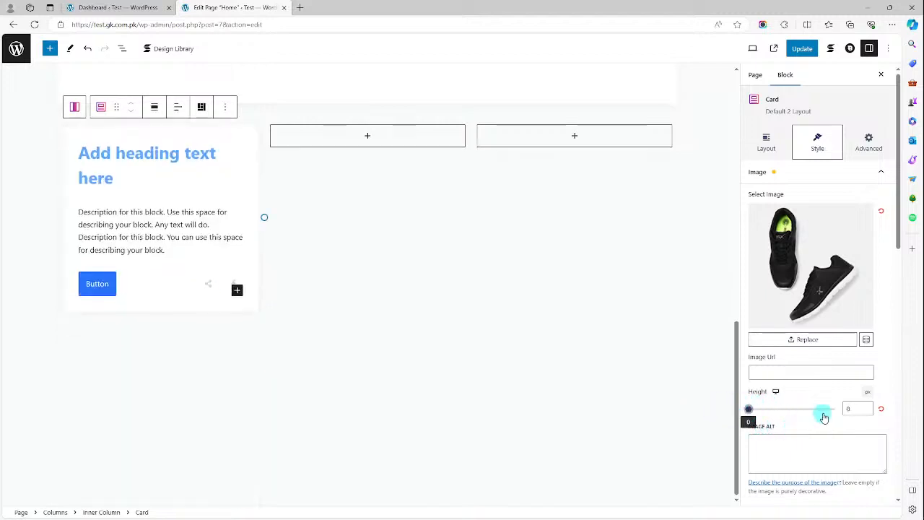
pyautogui.click(882, 410)
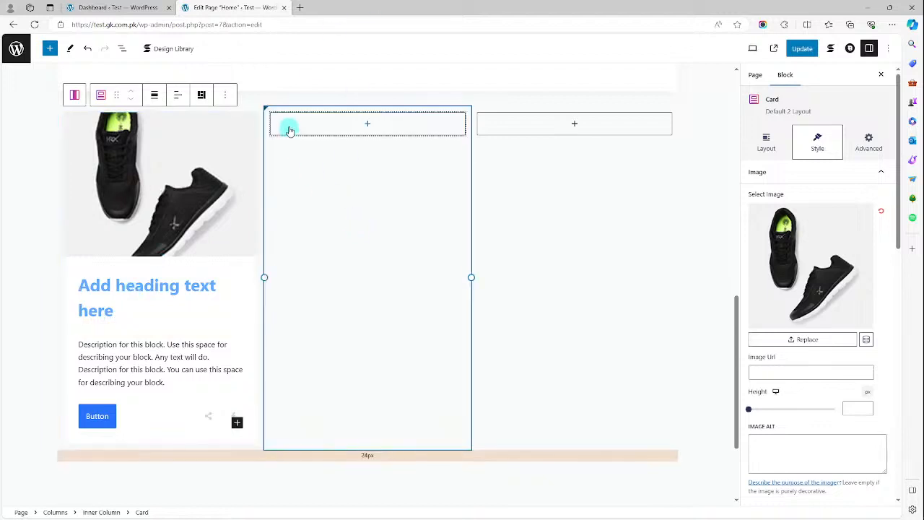
# Insert a Stackable Card block in the second of the three columns, skipping the layout choice
pyautogui.click(352, 124)
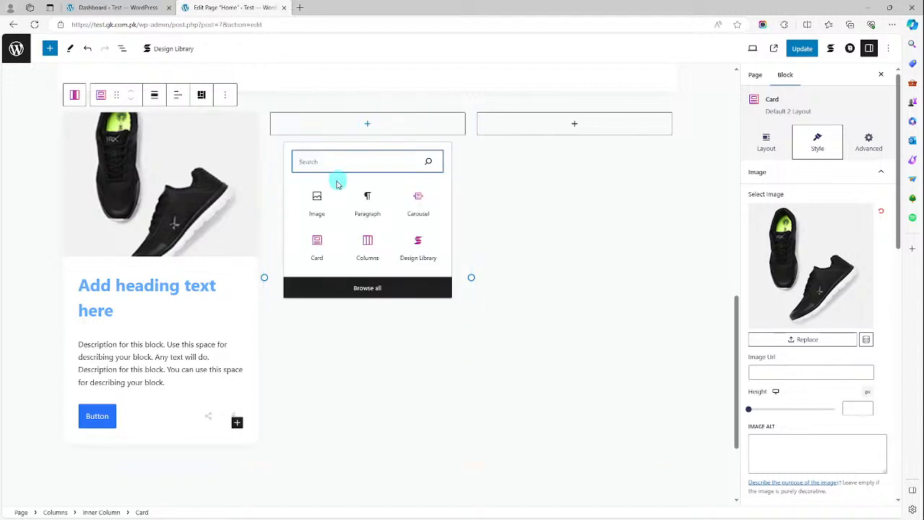
pyautogui.click(364, 294)
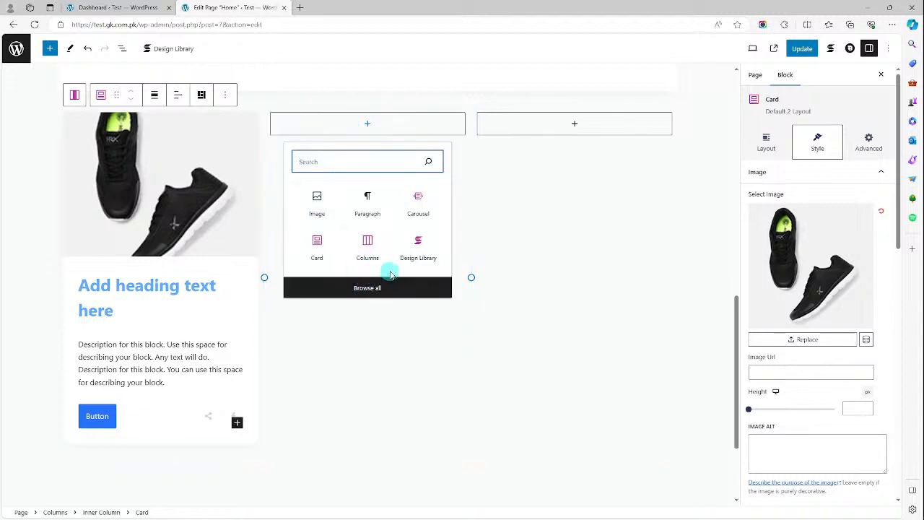
pyautogui.click(392, 289)
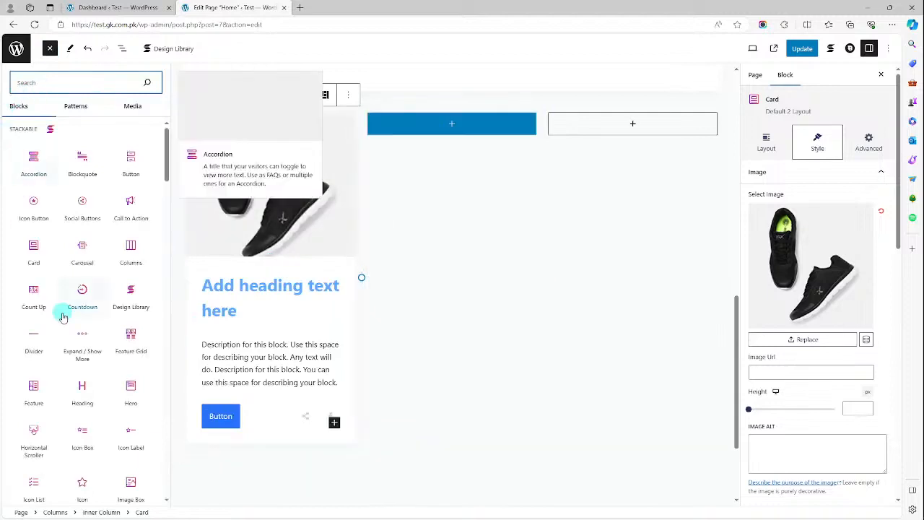
pyautogui.click(32, 250)
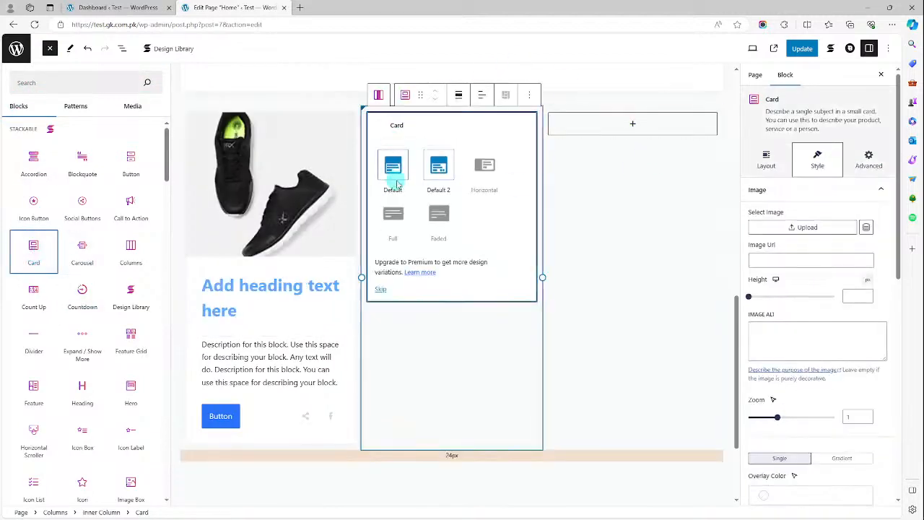
pyautogui.click(397, 177)
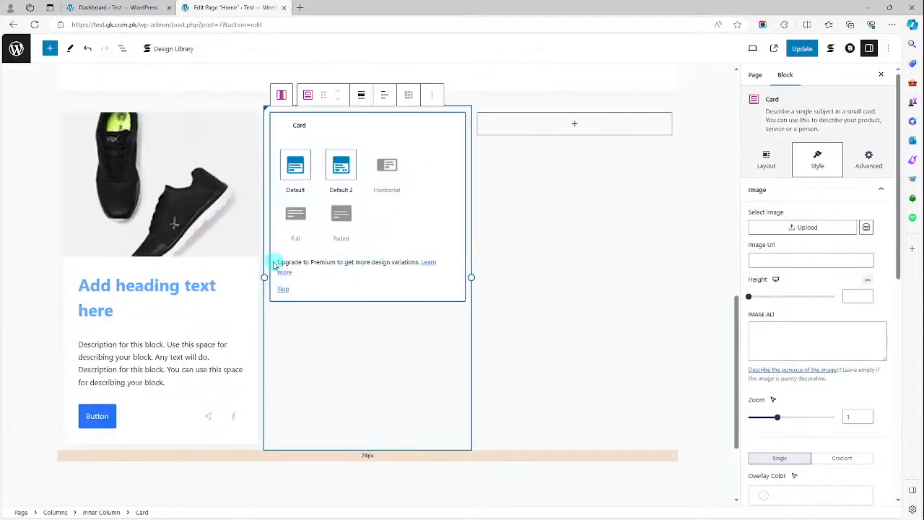
pyautogui.click(284, 289)
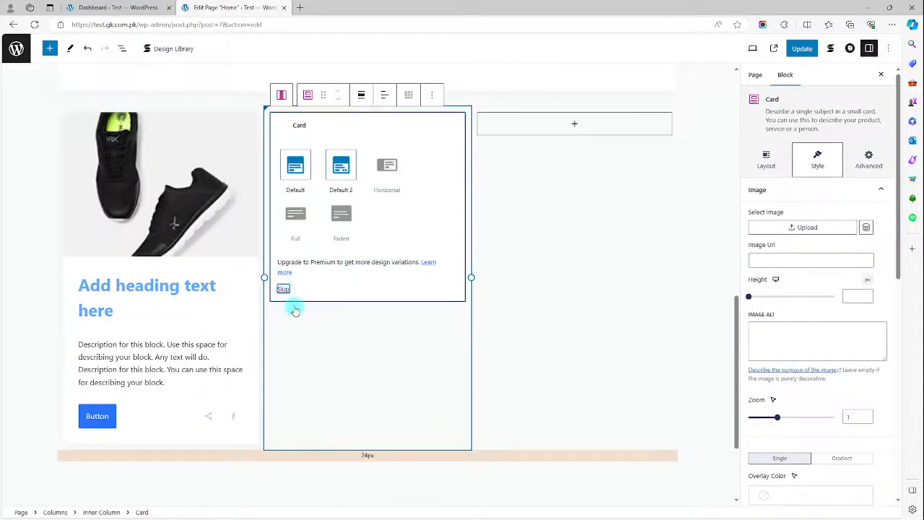
pyautogui.click(285, 289)
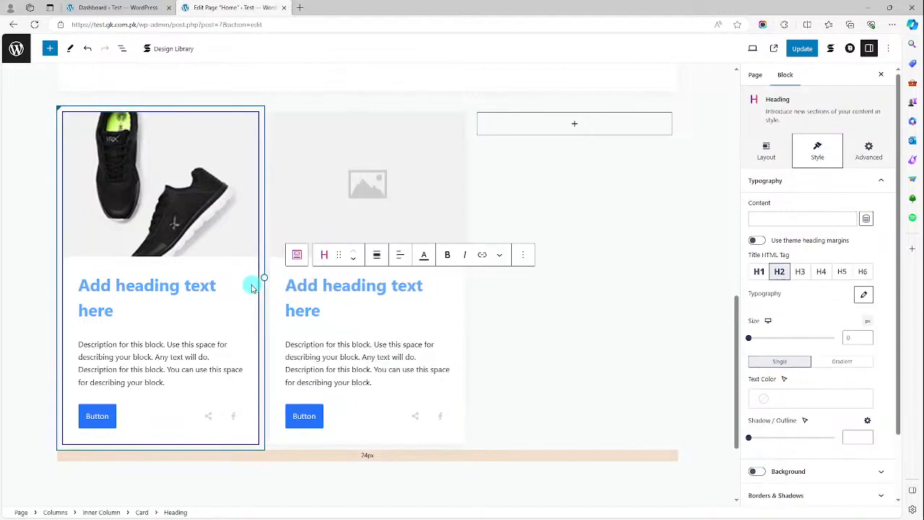
# Set exclusive.png from the media library as the second card's image
pyautogui.click(377, 182)
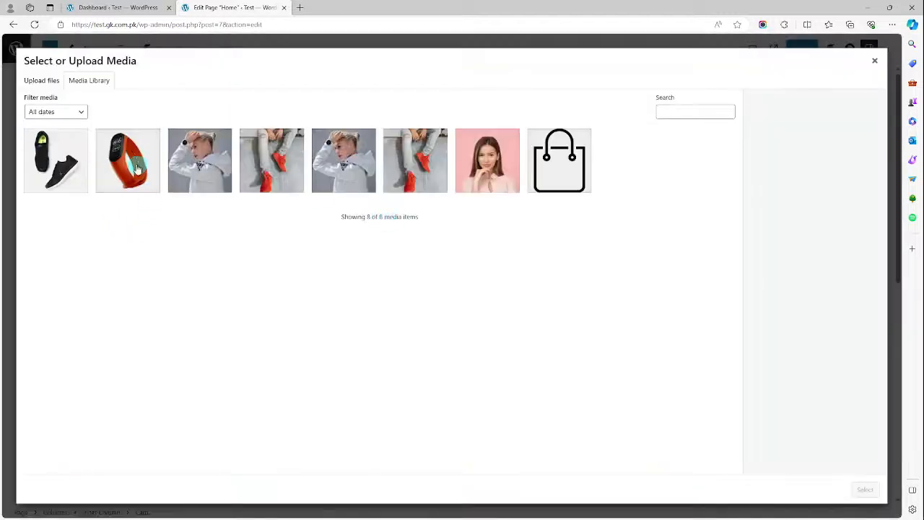
pyautogui.click(137, 168)
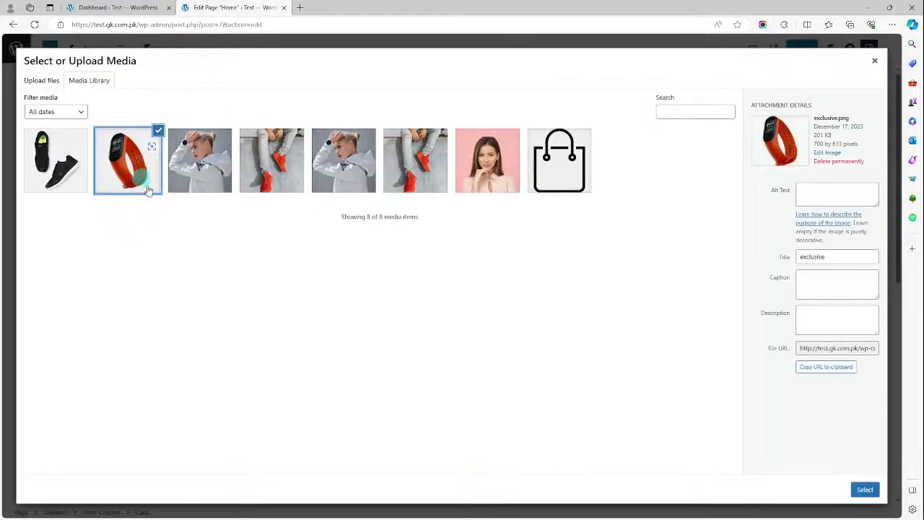
pyautogui.click(864, 489)
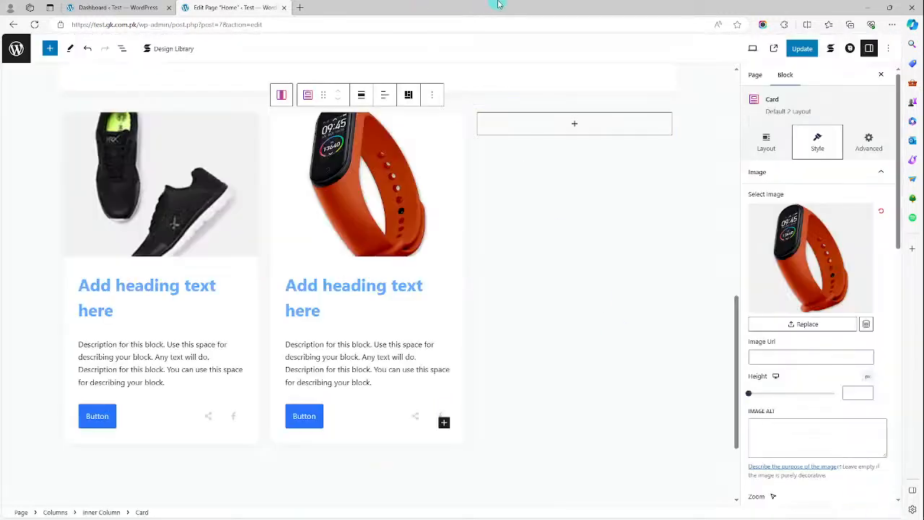
# Insert a Stackable Card block in the third column, skipping the layout choice
pyautogui.click(561, 128)
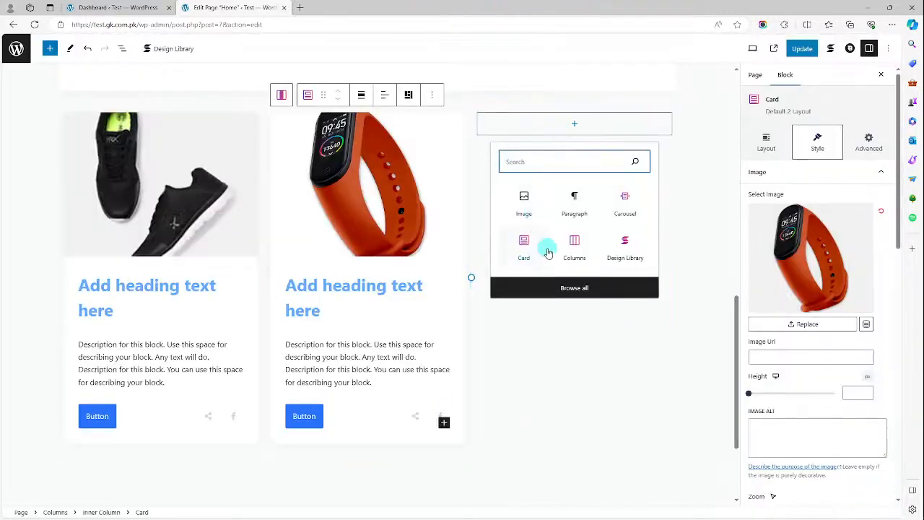
pyautogui.click(540, 288)
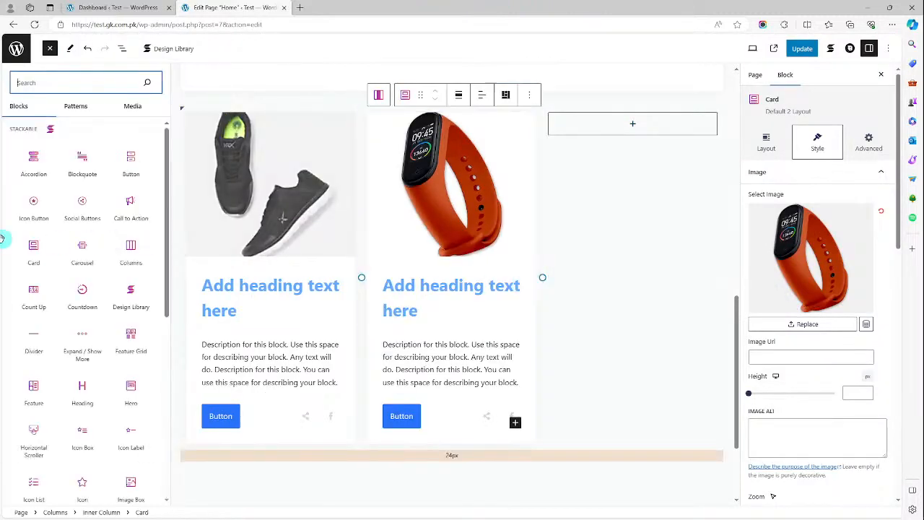
pyautogui.moveTo(50, 250)
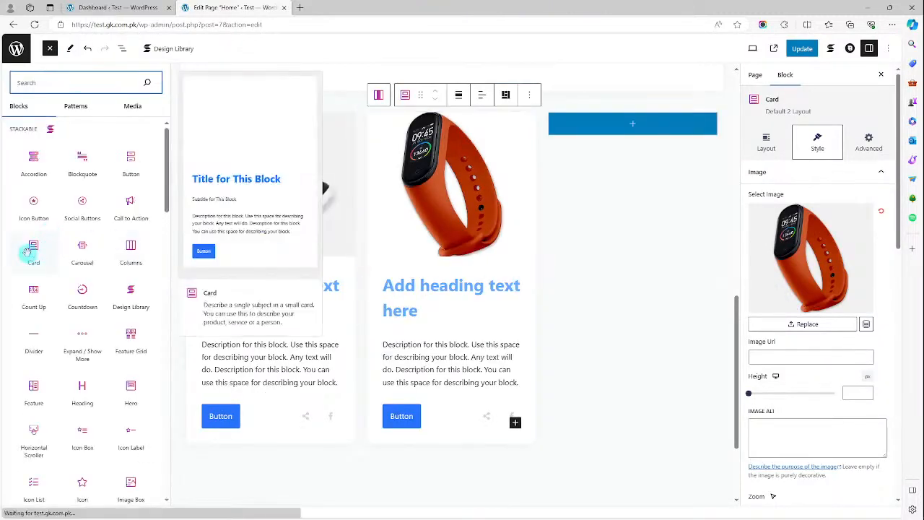
pyautogui.click(35, 251)
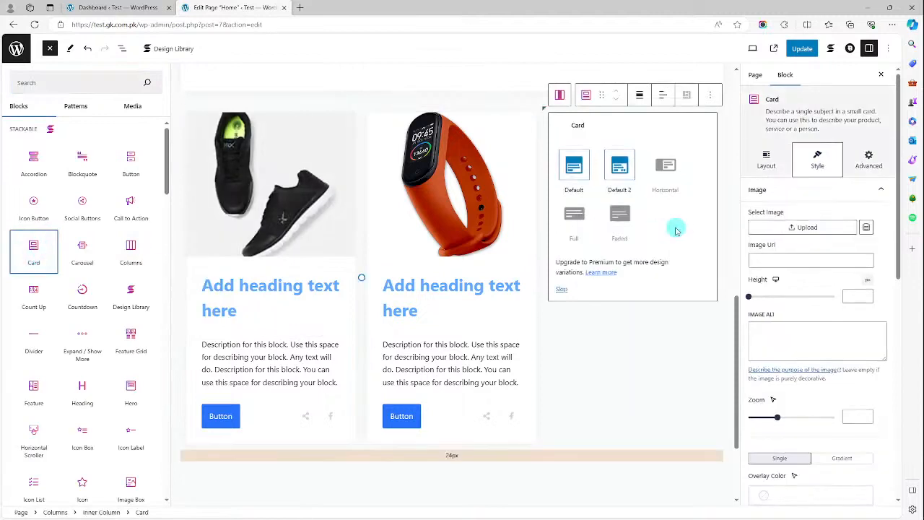
pyautogui.doubleClick(665, 186)
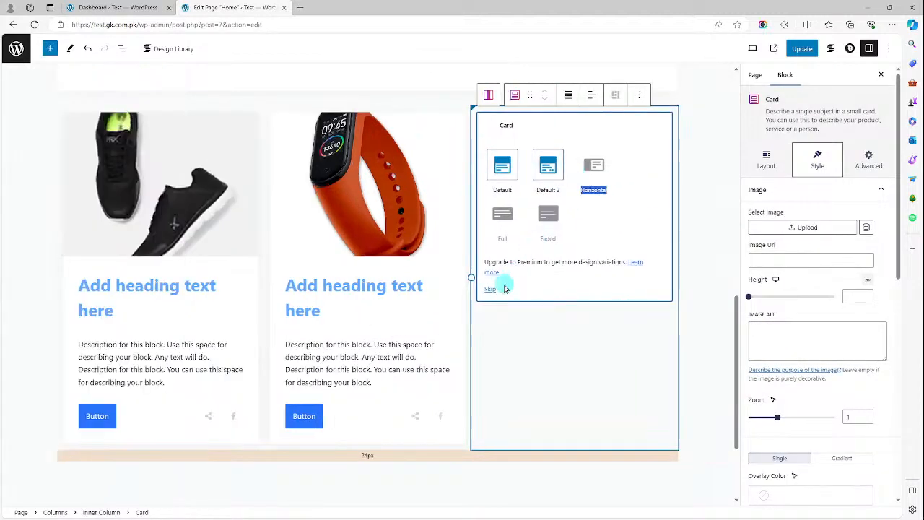
pyautogui.click(493, 290)
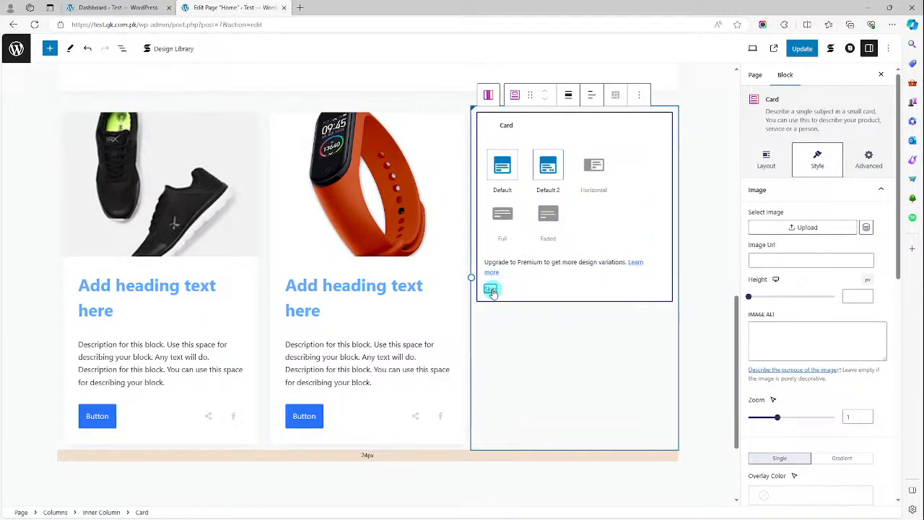
pyautogui.click(491, 290)
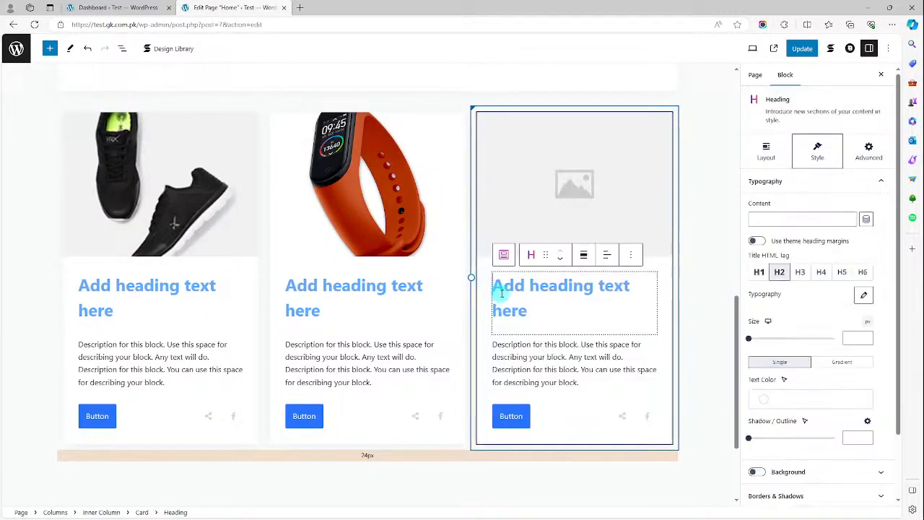
# Upload product-9.jpg from the Desktop images folder and set it as the third card's image
pyautogui.click(566, 203)
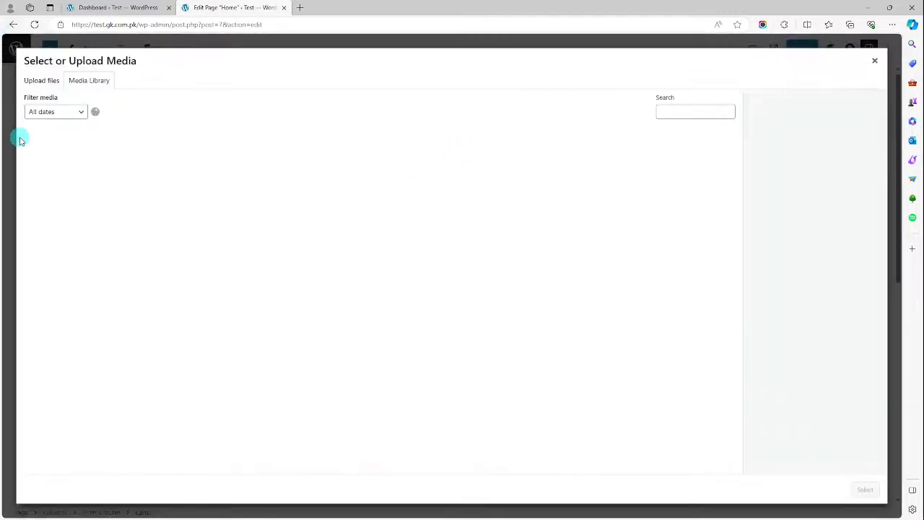
pyautogui.click(45, 81)
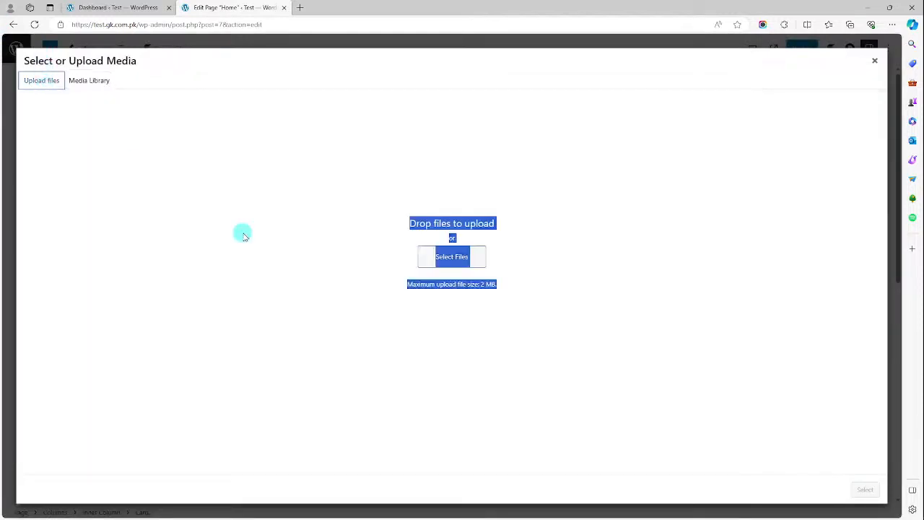
pyautogui.click(474, 257)
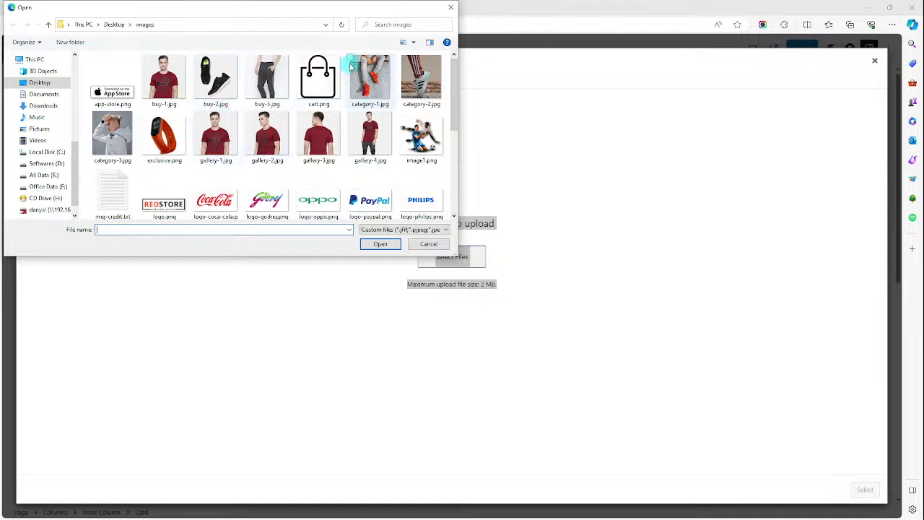
pyautogui.scroll(-3, 315, 148)
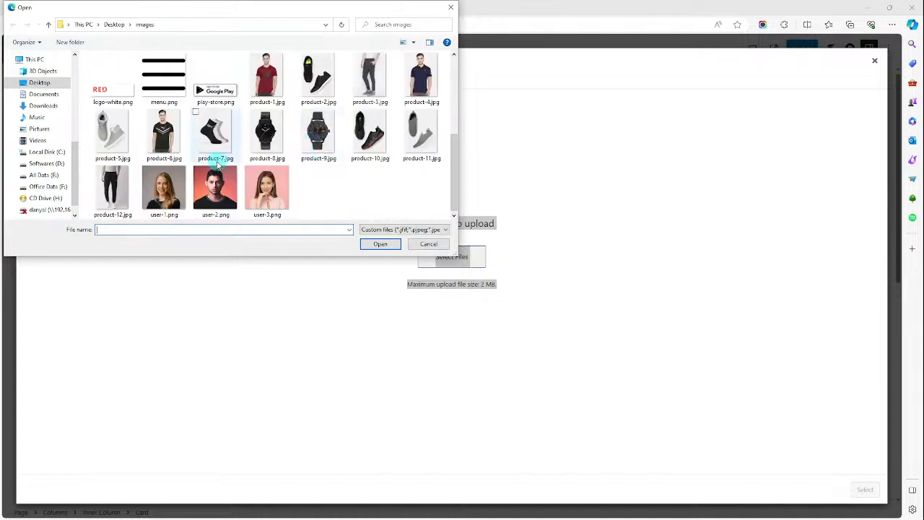
pyautogui.doubleClick(313, 133)
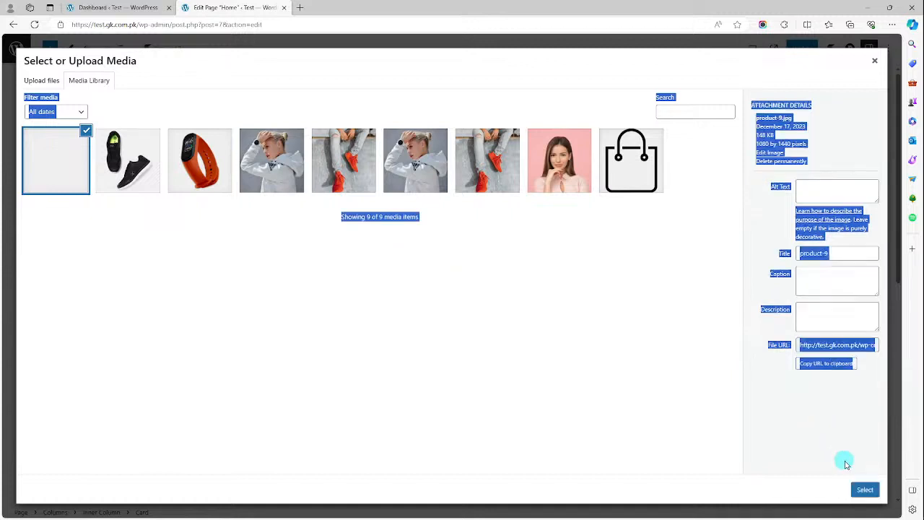
pyautogui.click(864, 491)
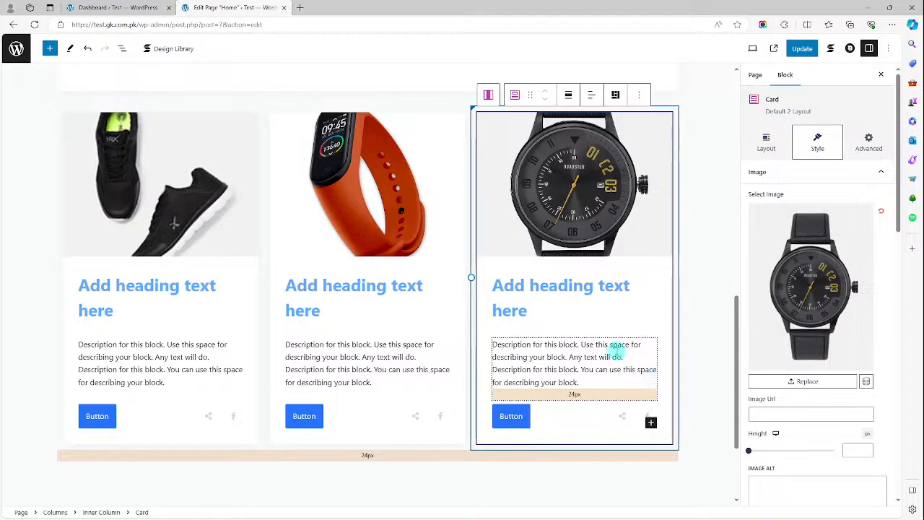
# Update the Home page to save the three-column card row
pyautogui.scroll(5, 460, 433)
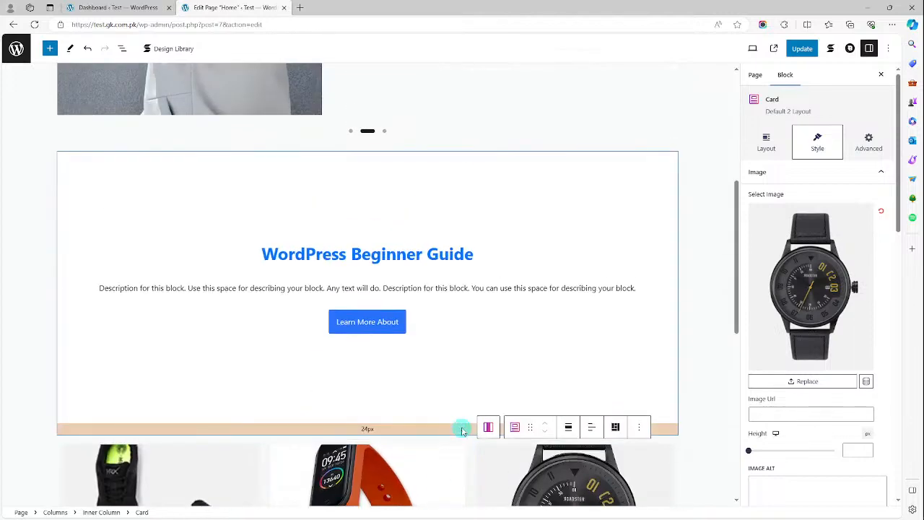
pyautogui.scroll(4, 462, 431)
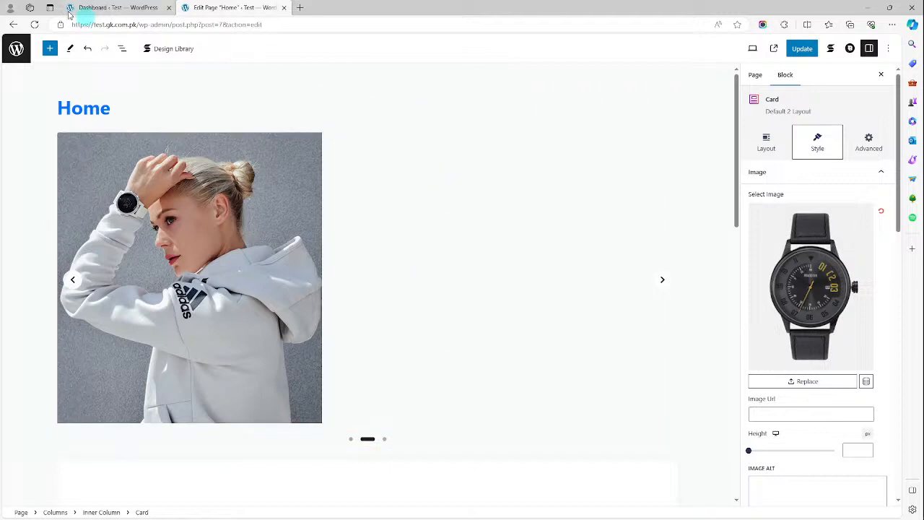
pyautogui.click(135, 103)
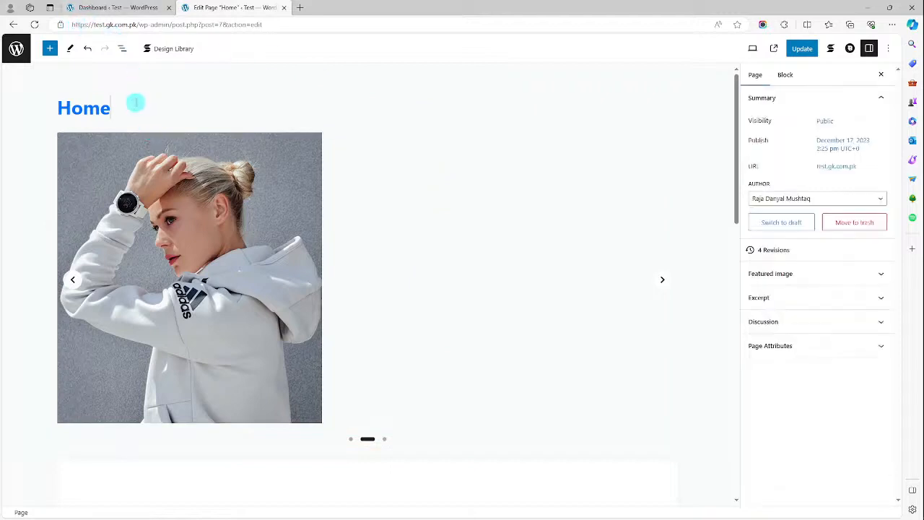
pyautogui.click(800, 48)
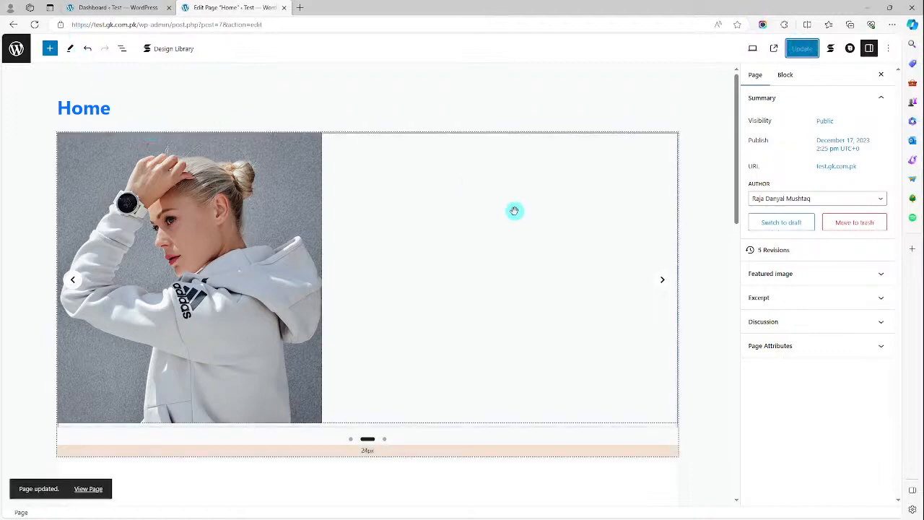
# Switch to the browser window with the live Test site, examine the published card row, and return to the Home page editor
pyautogui.click(360, 105)
pyautogui.hotkey('alt', 'Tab')
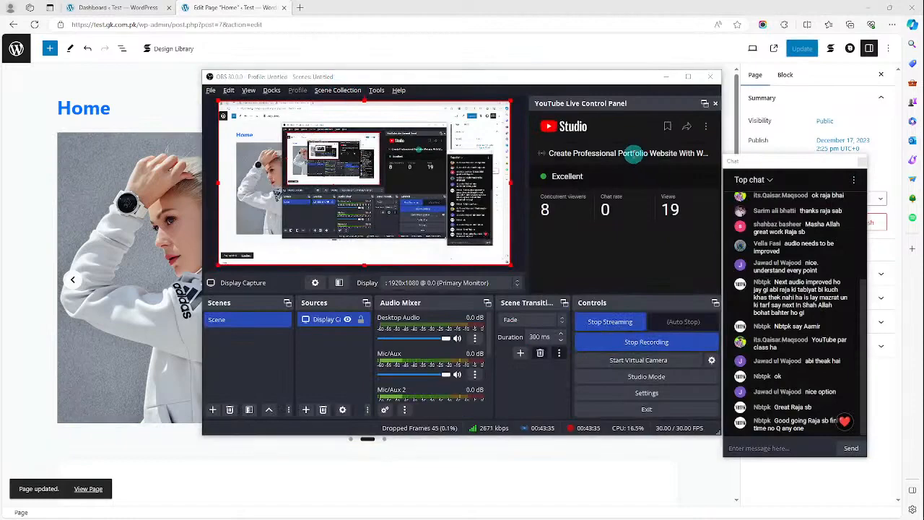
pyautogui.hotkey('alt', 'Tab')
pyautogui.hotkey('alt', 'Tab')
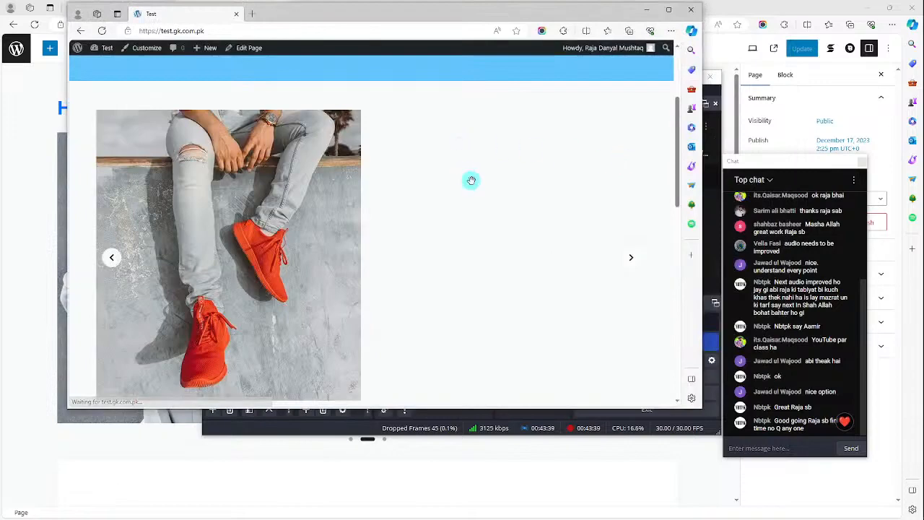
pyautogui.scroll(-3, 471, 177)
pyautogui.scroll(-5, 471, 177)
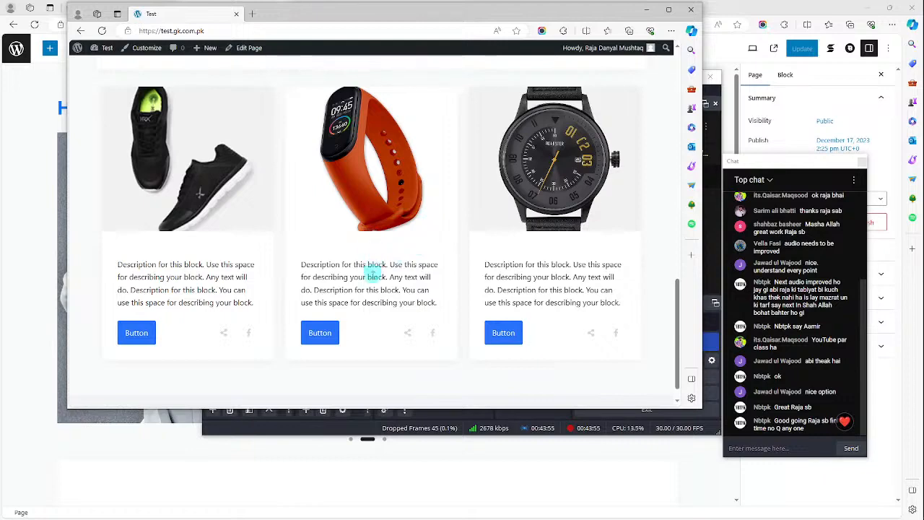
pyautogui.hotkey('alt', 'Tab')
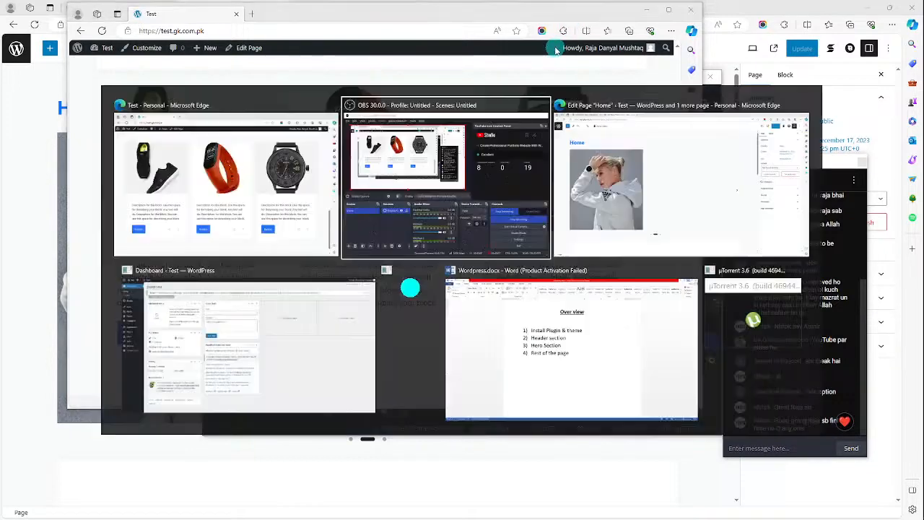
pyautogui.hotkey('alt', 'Tab')
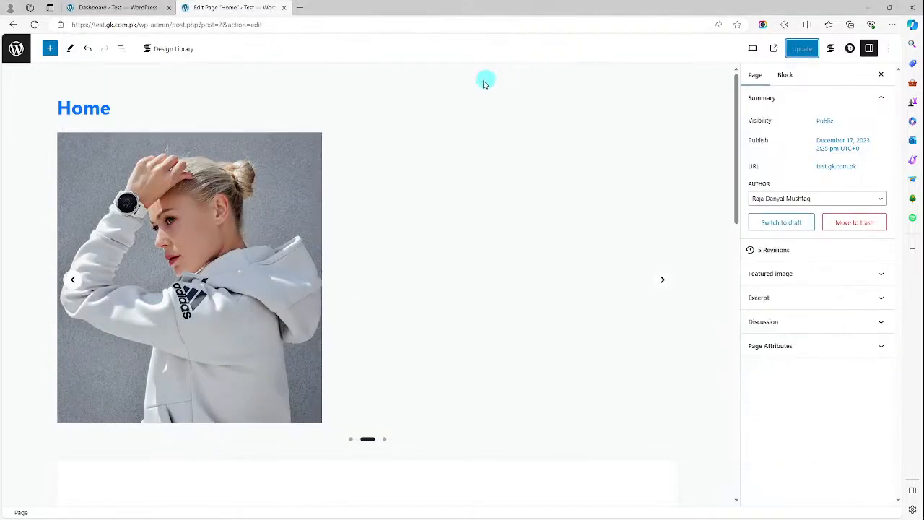
# Insert a Stackable Testimonial block below the three-column card row, finding it with the search "tes" and skipping the variation choice
pyautogui.scroll(-9, 442, 184)
pyautogui.scroll(-2, 439, 194)
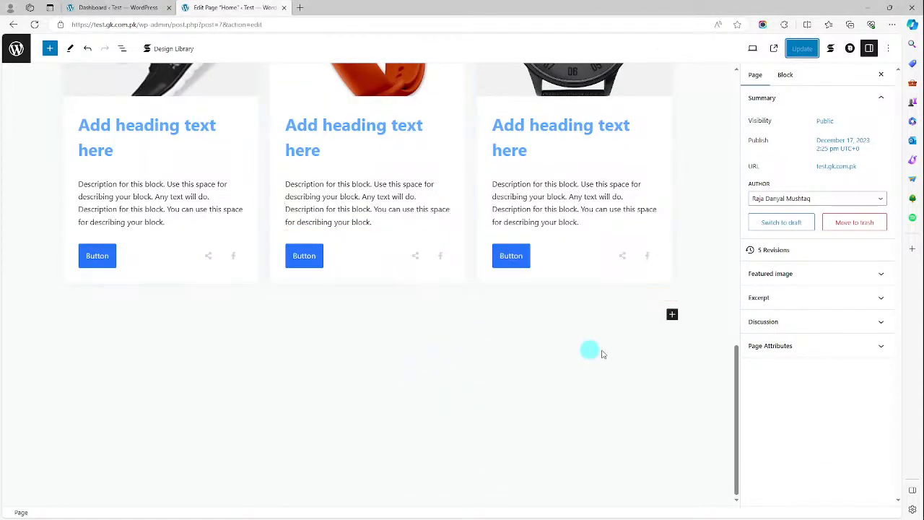
pyautogui.click(671, 317)
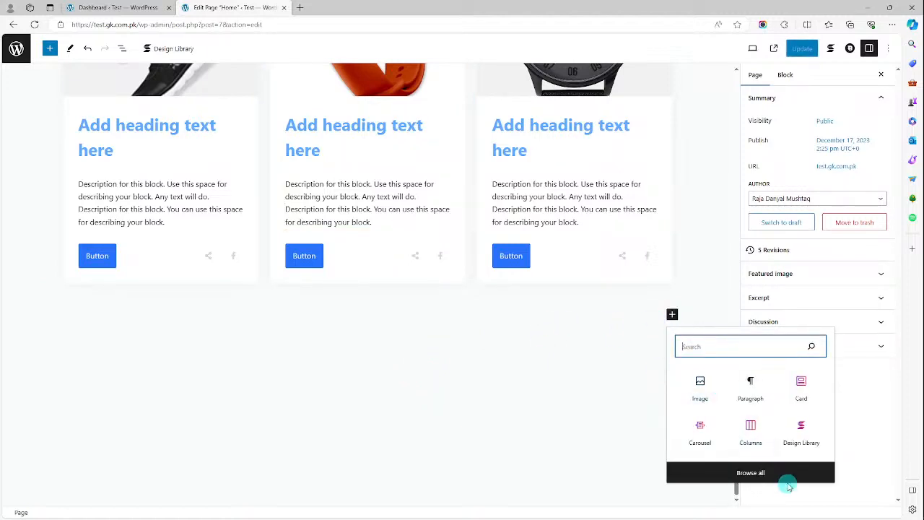
pyautogui.click(779, 475)
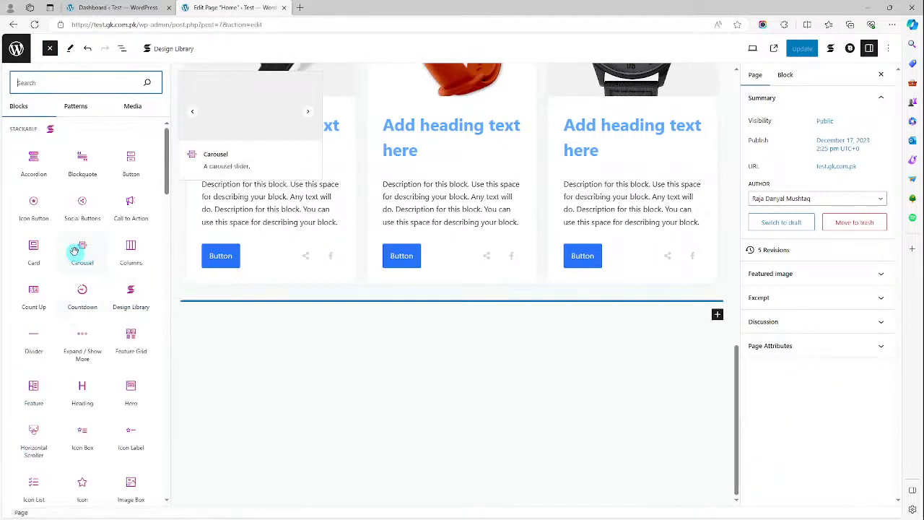
pyautogui.write('tes')
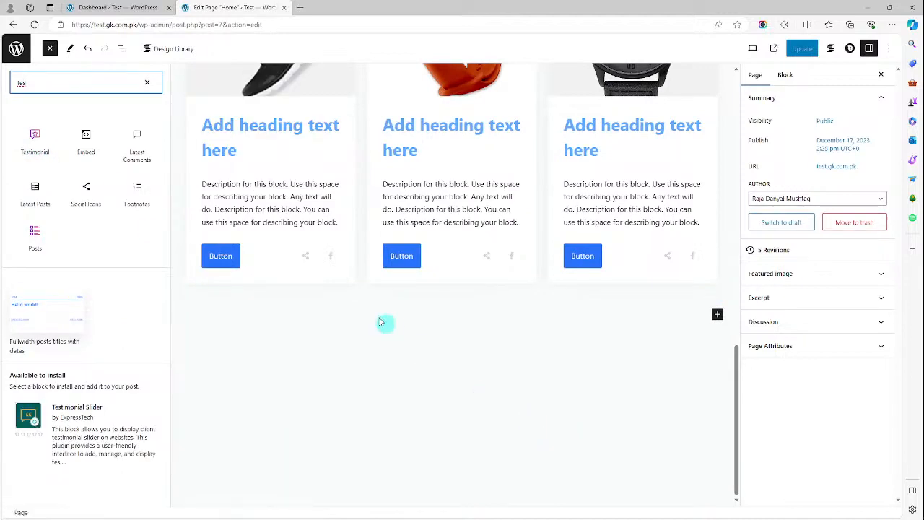
pyautogui.click(33, 136)
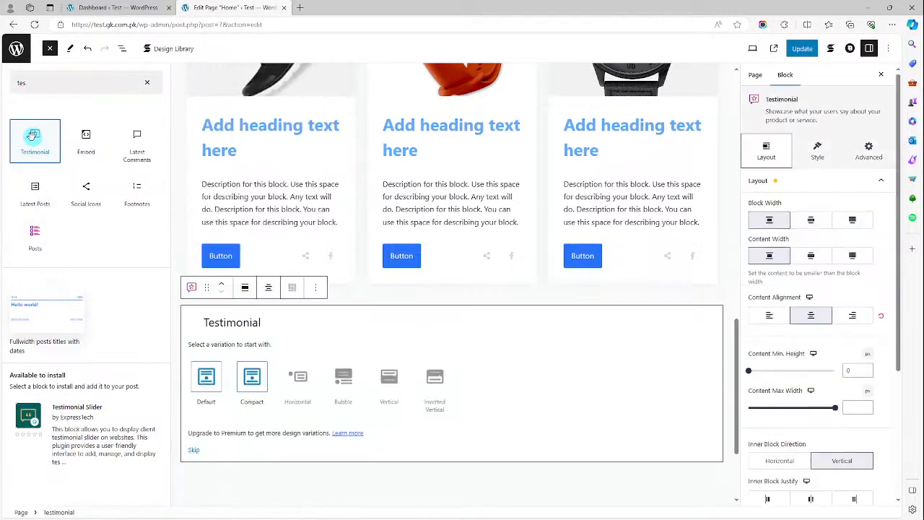
pyautogui.click(250, 381)
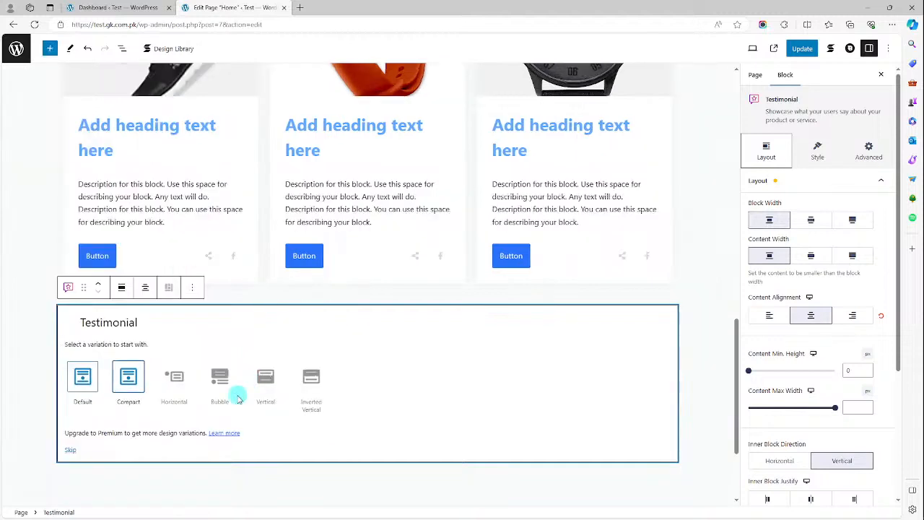
pyautogui.click(70, 451)
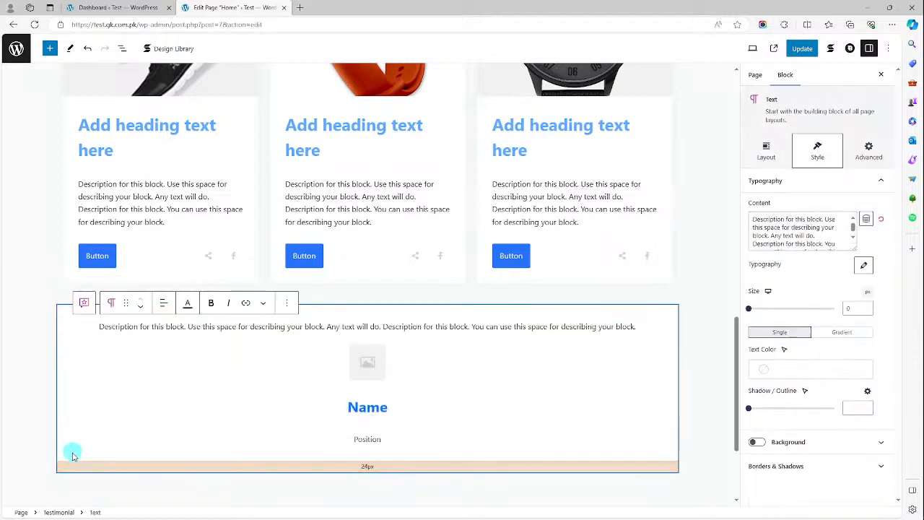
# Remove the testimonial's Position subtitle and replace its Name heading with the person's first name
pyautogui.click(391, 407)
pyautogui.moveTo(384, 407); pyautogui.dragTo(330, 404)
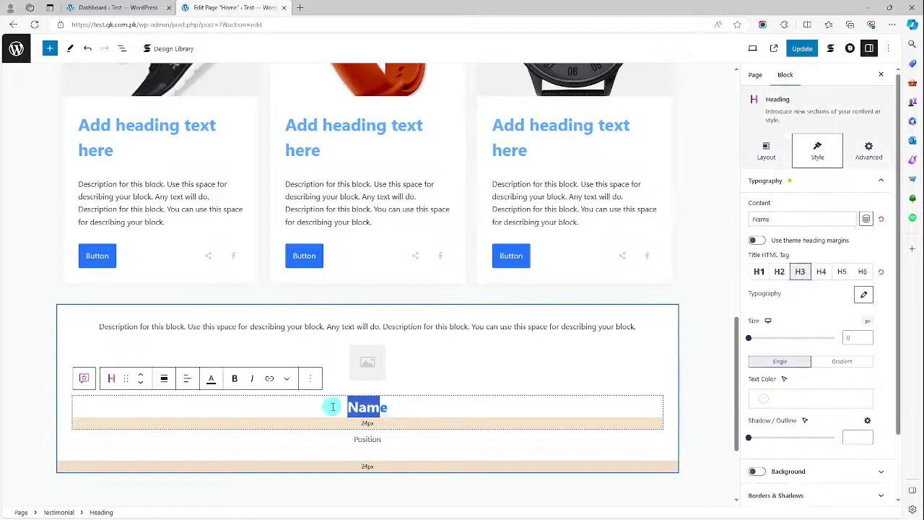
pyautogui.press('Right')
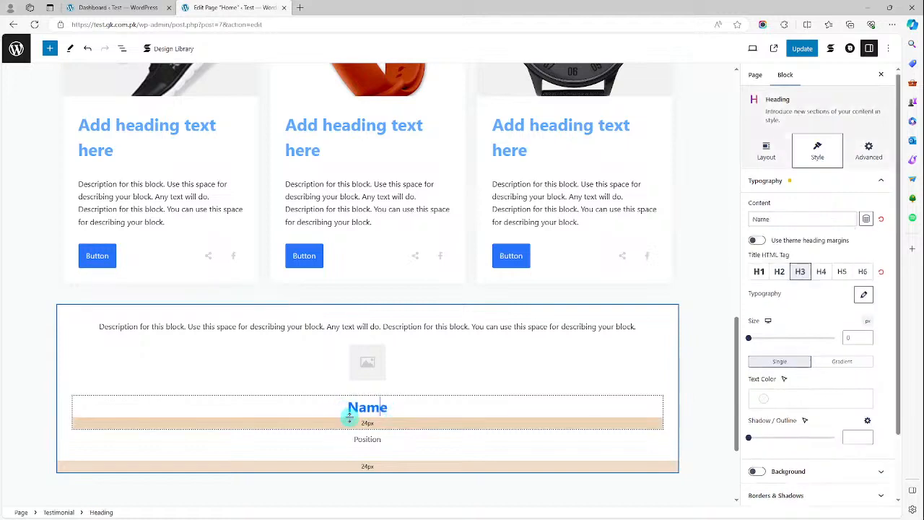
pyautogui.press('Down')
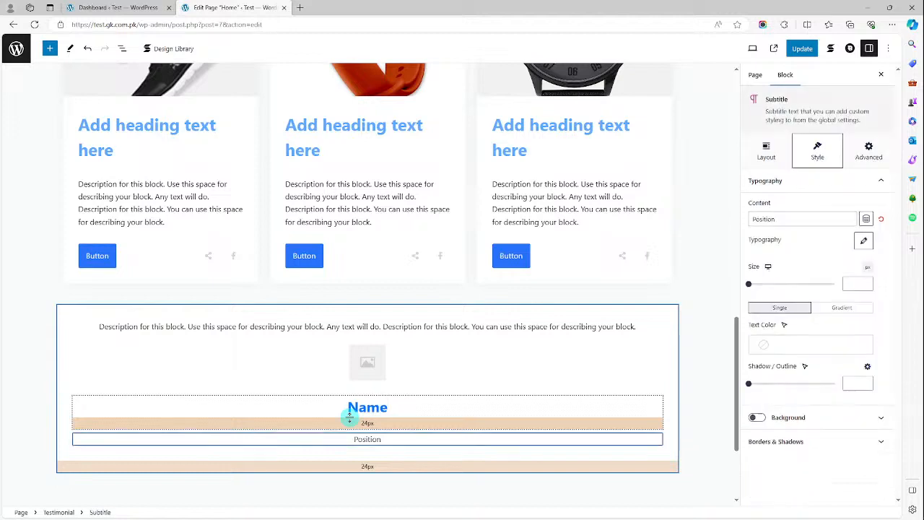
pyautogui.press('BackSpace')
pyautogui.press('BackSpace')
pyautogui.press('BackSpace')
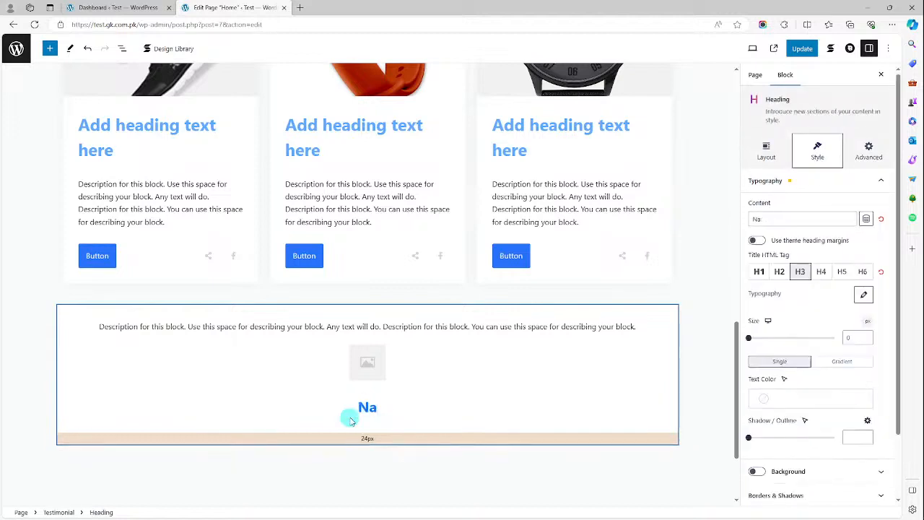
pyautogui.press('BackSpace')
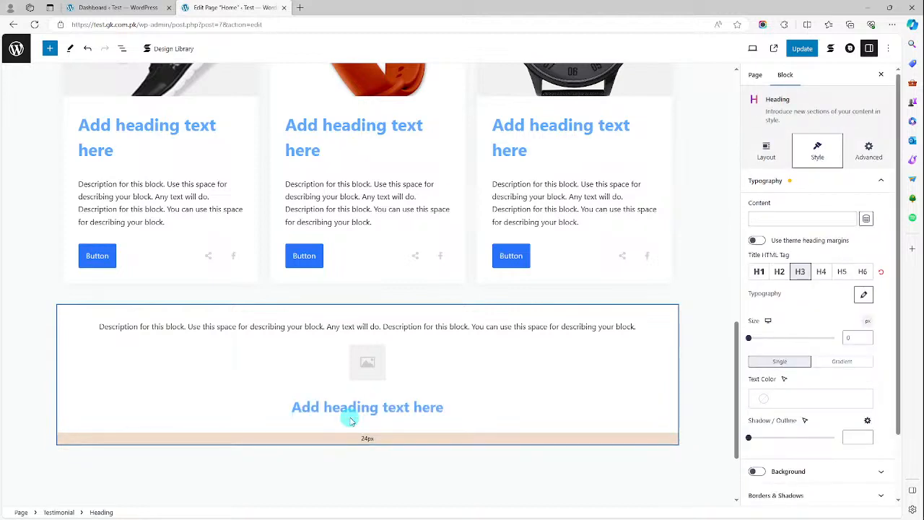
pyautogui.write('Amir')
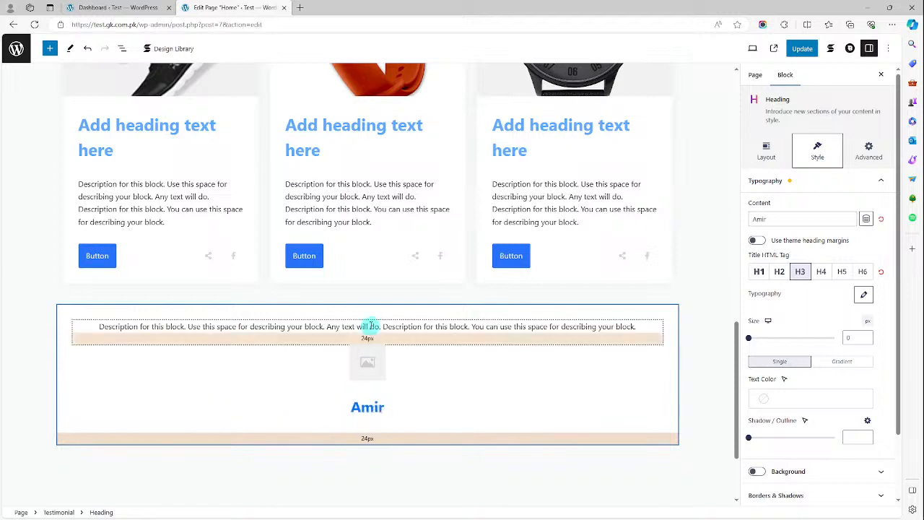
# Replace the testimonial's description with "Wordpress developer and hosting manger" and deselect the block
pyautogui.click(249, 327)
pyautogui.tripleClick(248, 326)
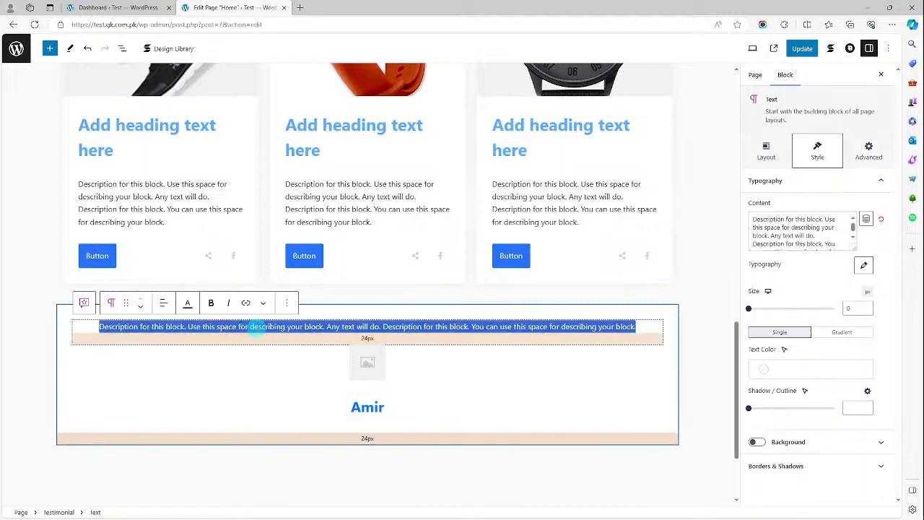
pyautogui.write('Wor')
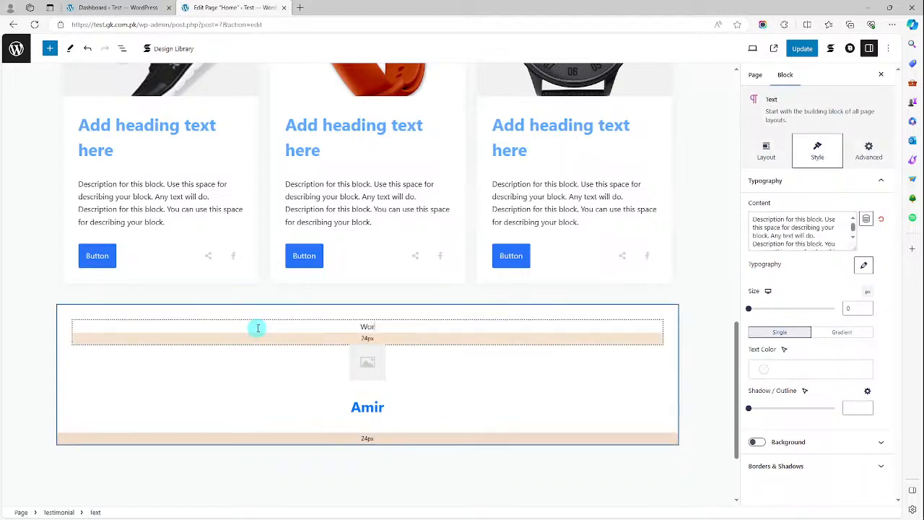
pyautogui.write('dpress develop')
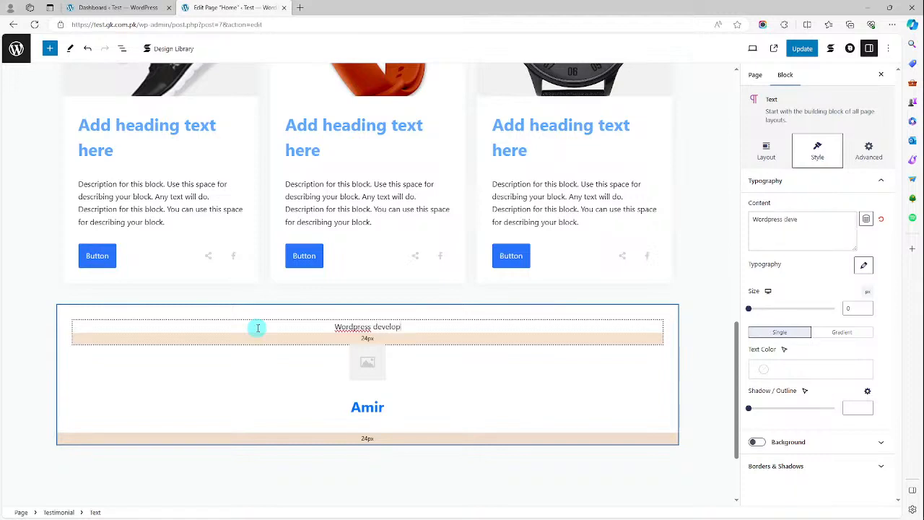
pyautogui.write('er and ')
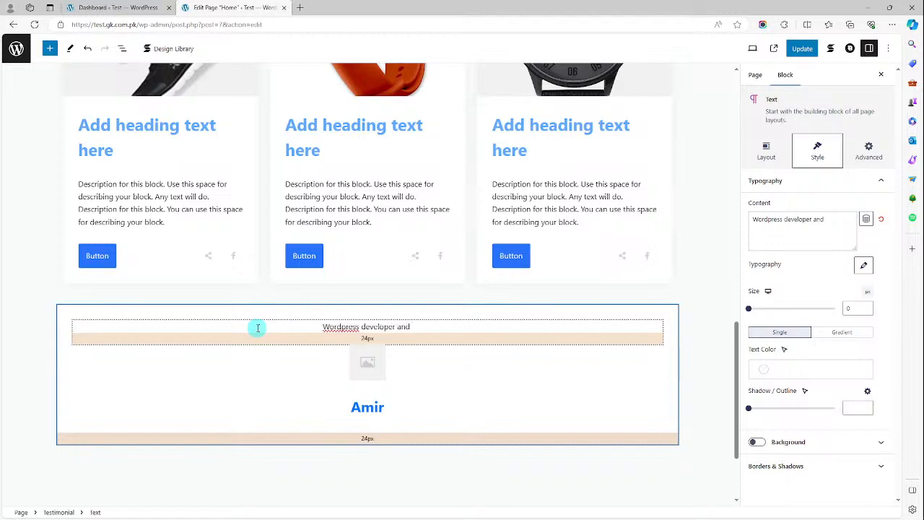
pyautogui.write('hosti')
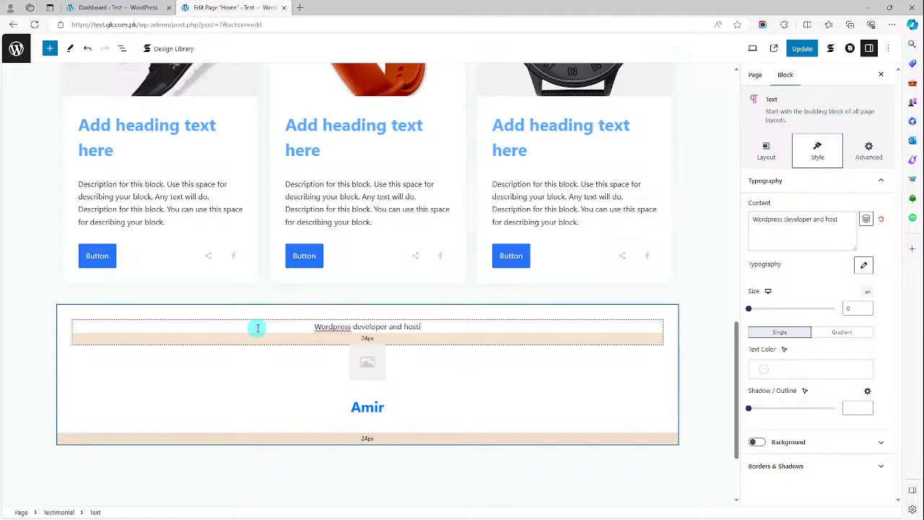
pyautogui.write('ng amanger')
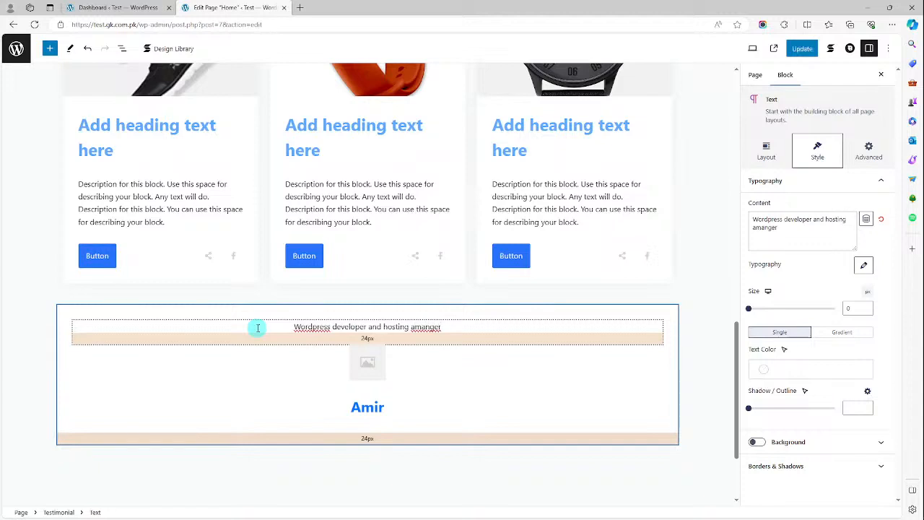
pyautogui.press('BackSpace')
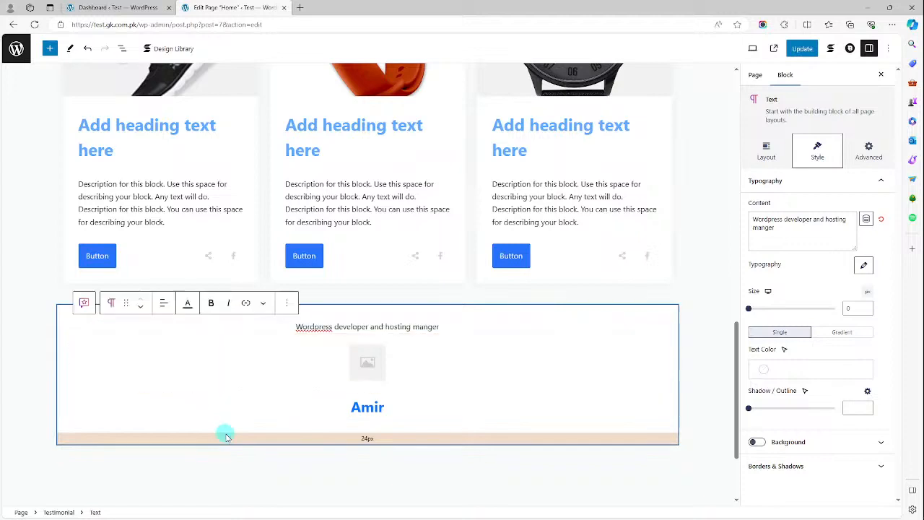
pyautogui.click(374, 426)
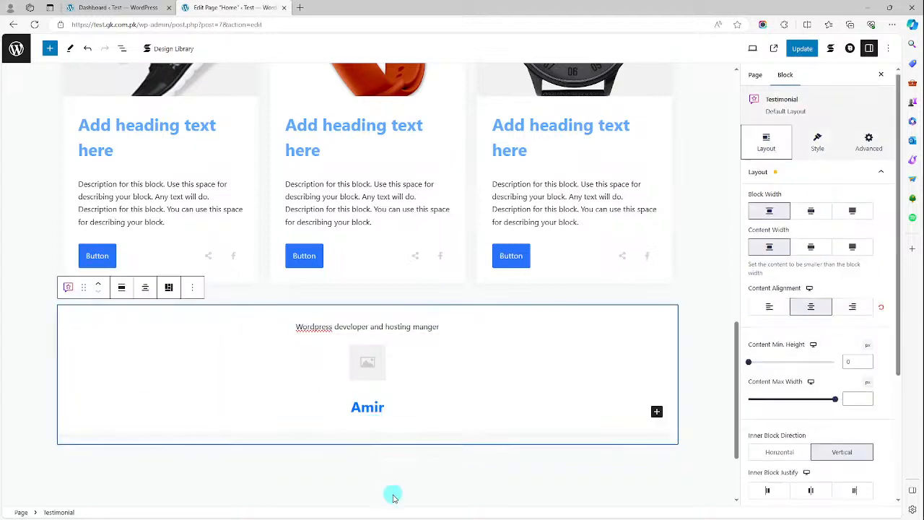
pyautogui.click(499, 487)
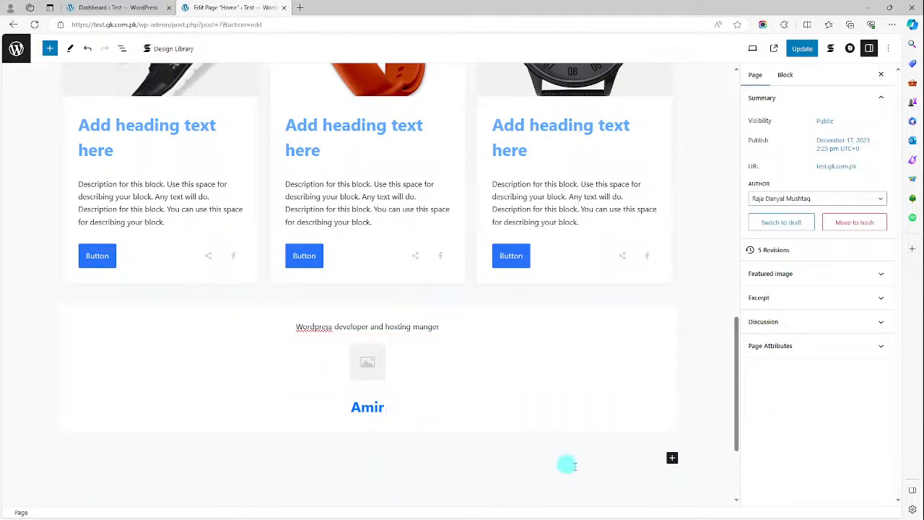
pyautogui.click(369, 367)
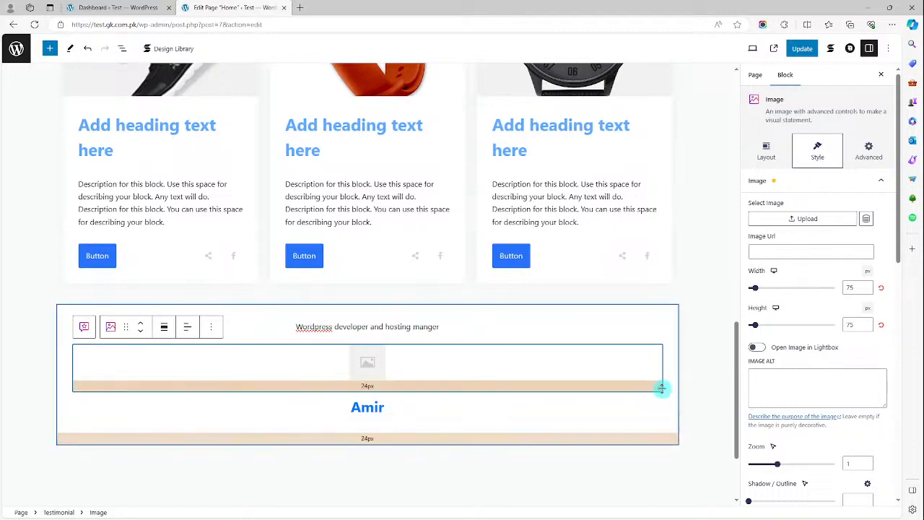
pyautogui.click(109, 328)
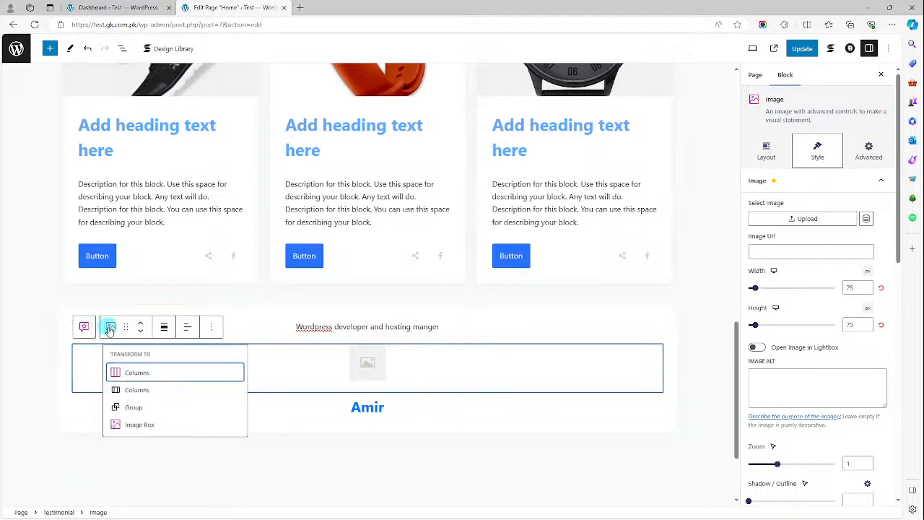
pyautogui.click(145, 432)
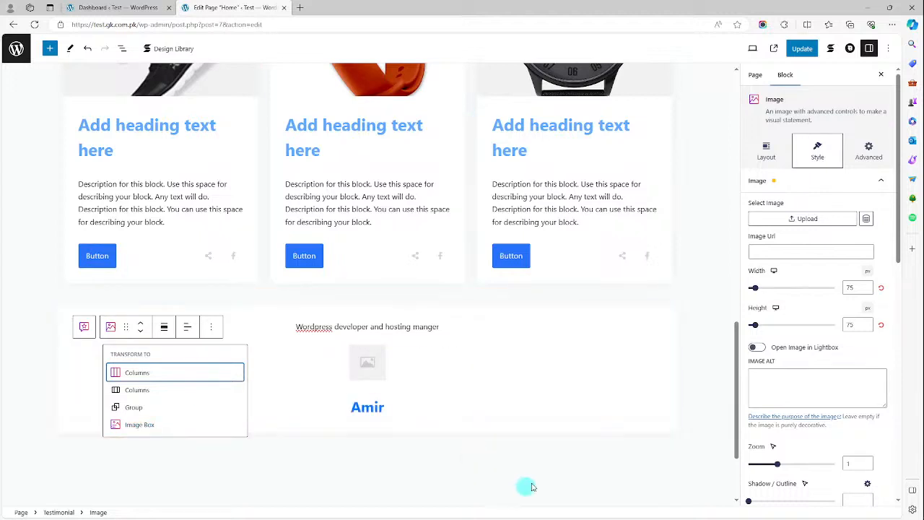
pyautogui.click(481, 478)
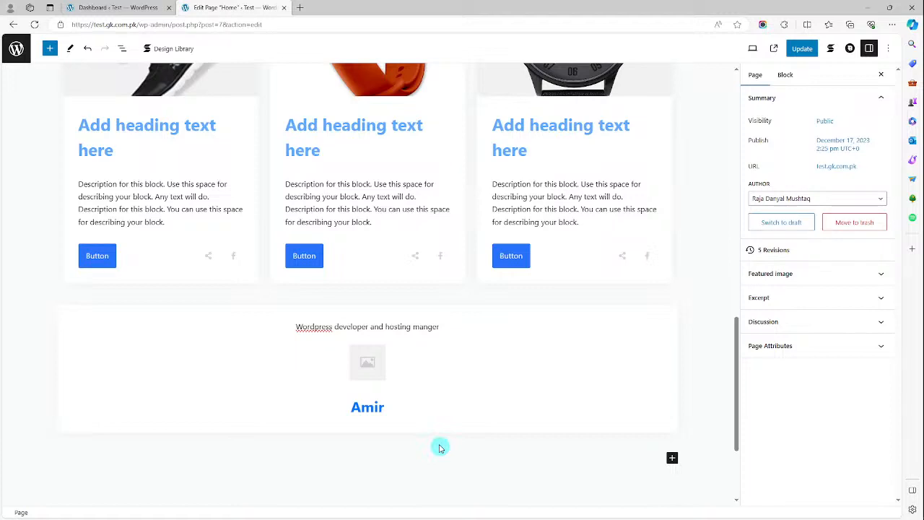
# Upload gallery-1.jpg from the Desktop images folder and set it as the testimonial's image
pyautogui.click(375, 372)
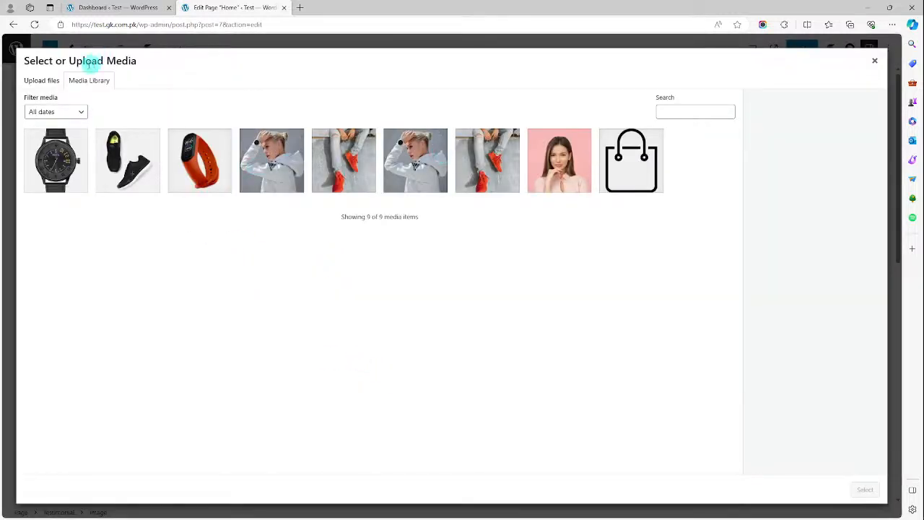
pyautogui.click(62, 82)
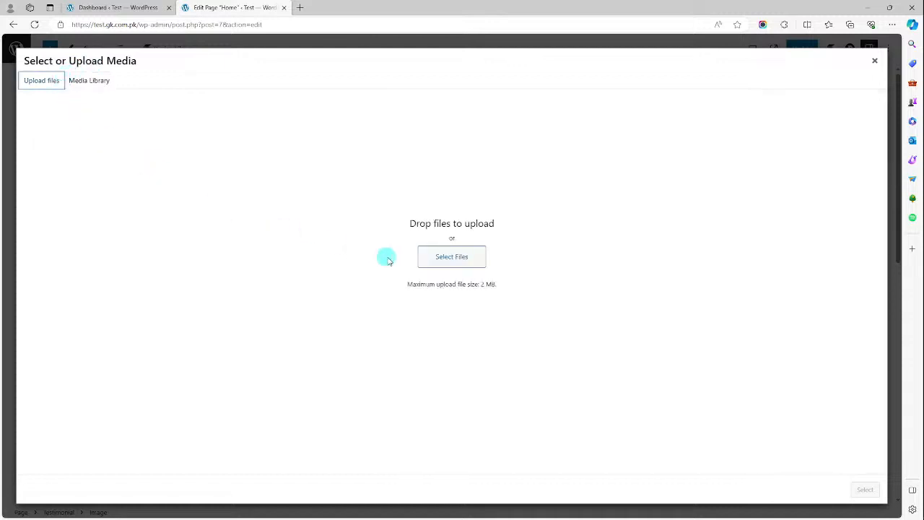
pyautogui.click(431, 261)
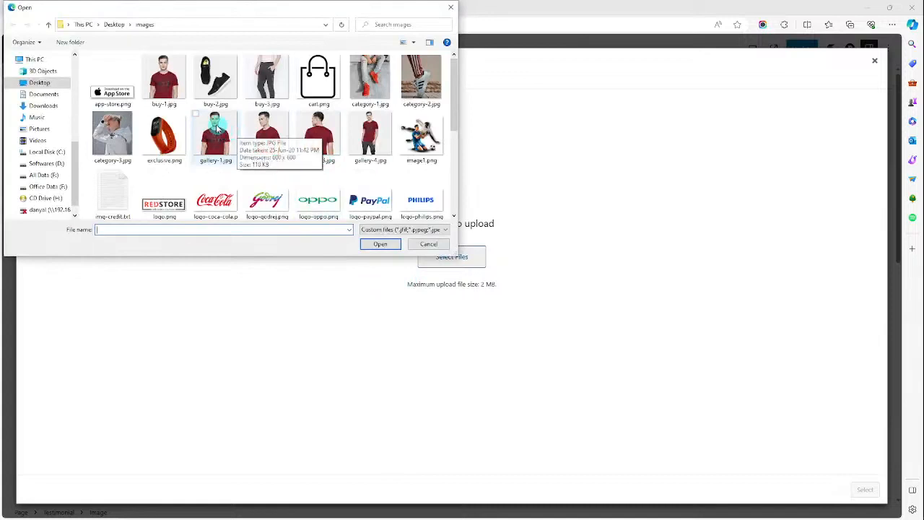
pyautogui.doubleClick(217, 130)
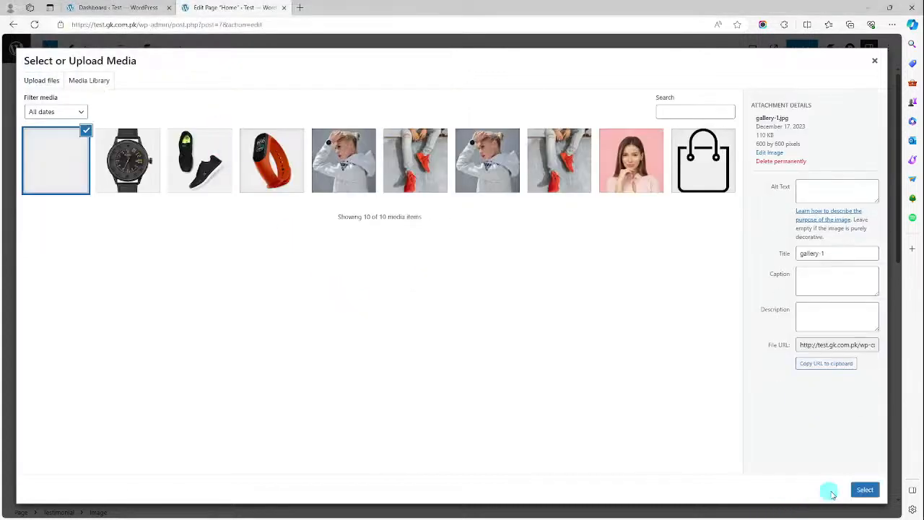
pyautogui.click(864, 491)
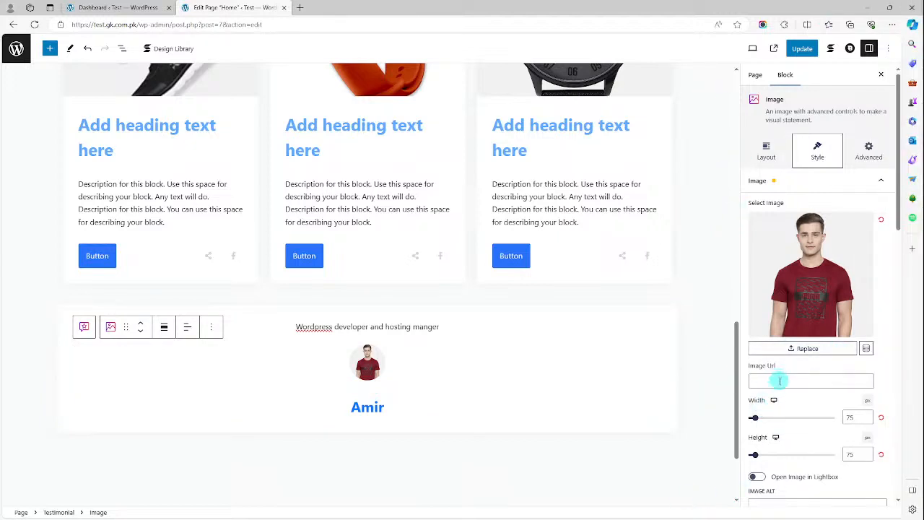
pyautogui.click(779, 380)
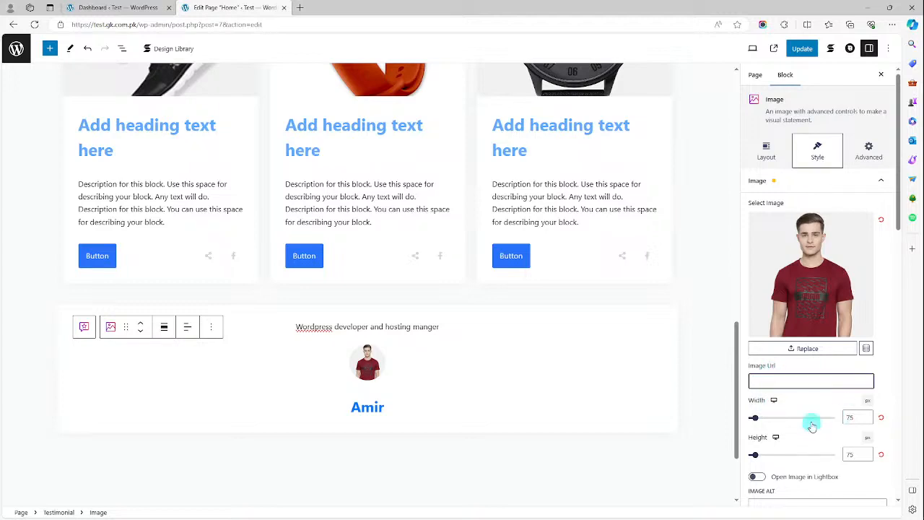
pyautogui.scroll(-5, 809, 422)
pyautogui.scroll(-6, 807, 422)
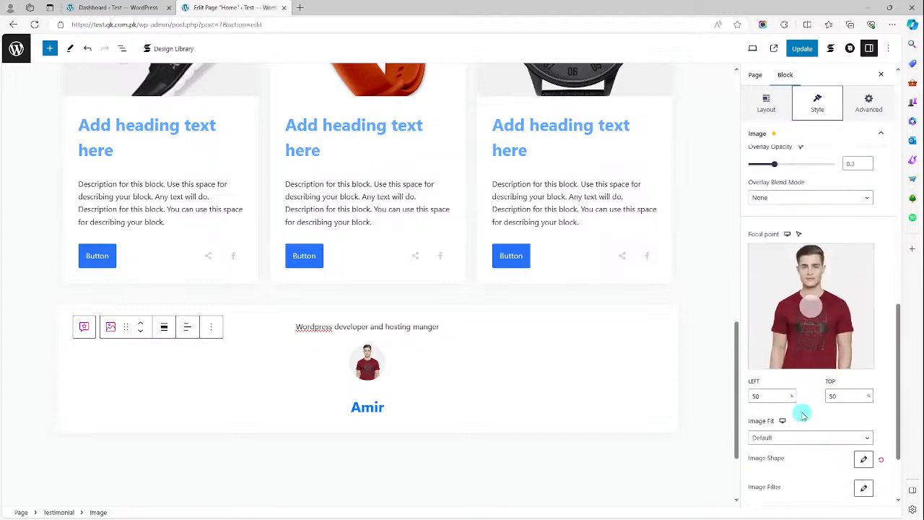
pyautogui.scroll(10, 799, 421)
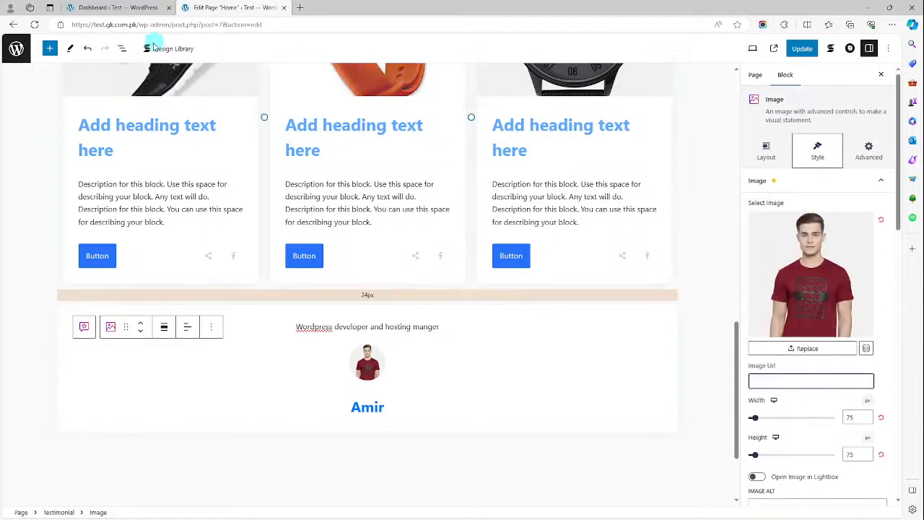
pyautogui.scroll(-2, 340, 296)
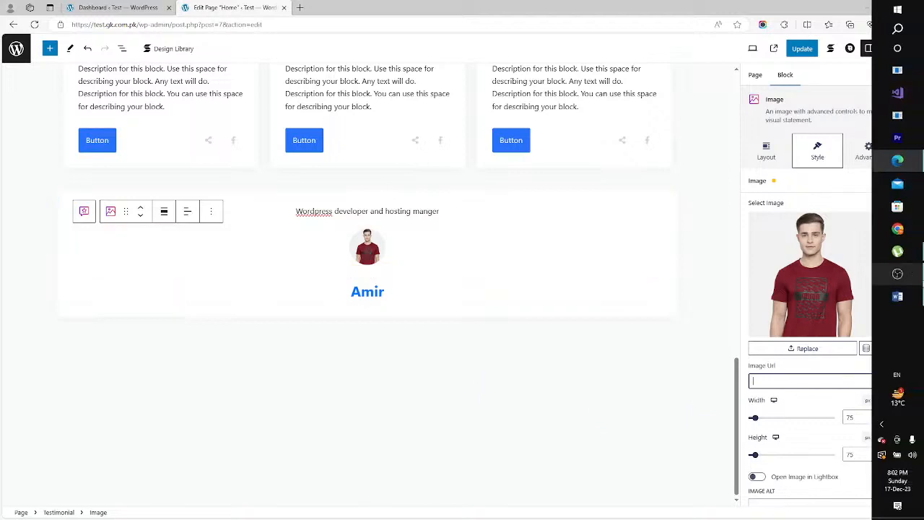
# Switch to OBS Studio and send the message "oky" in the YouTube live chat
pyautogui.click(902, 279)
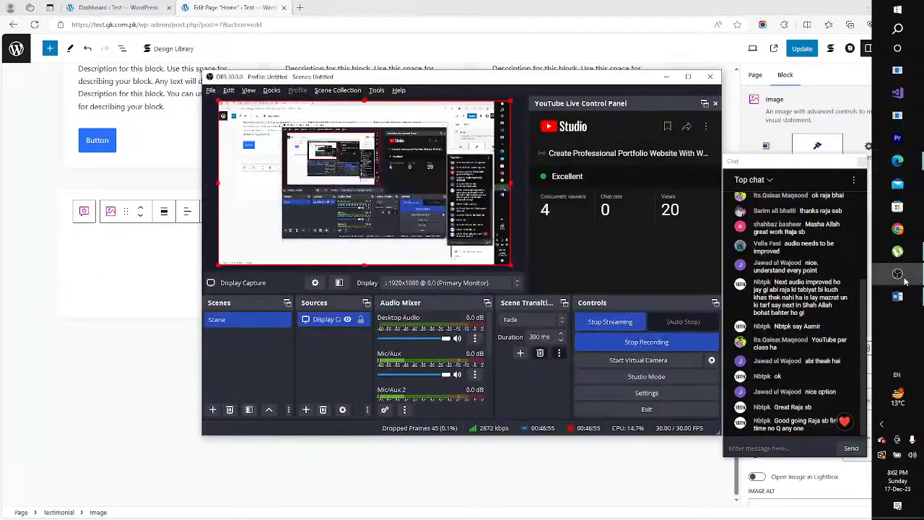
pyautogui.click(797, 450)
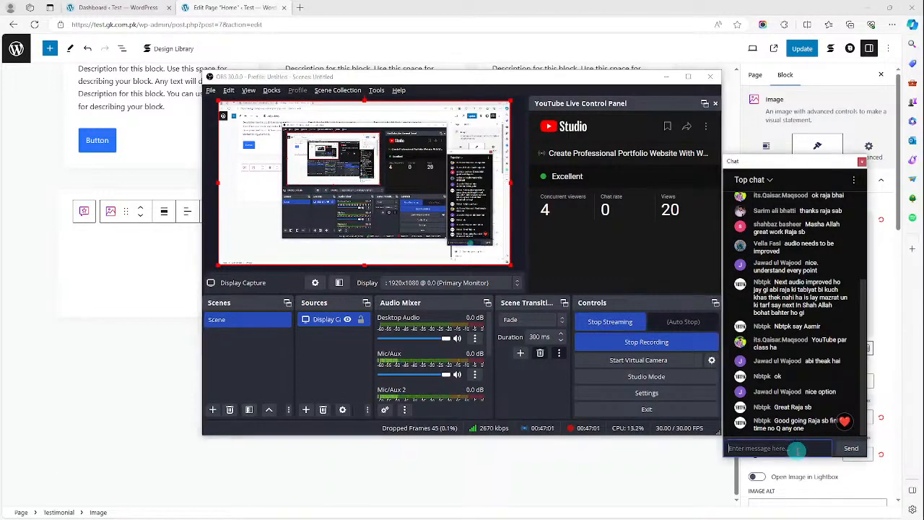
pyautogui.write('oky')
pyautogui.press('Return')
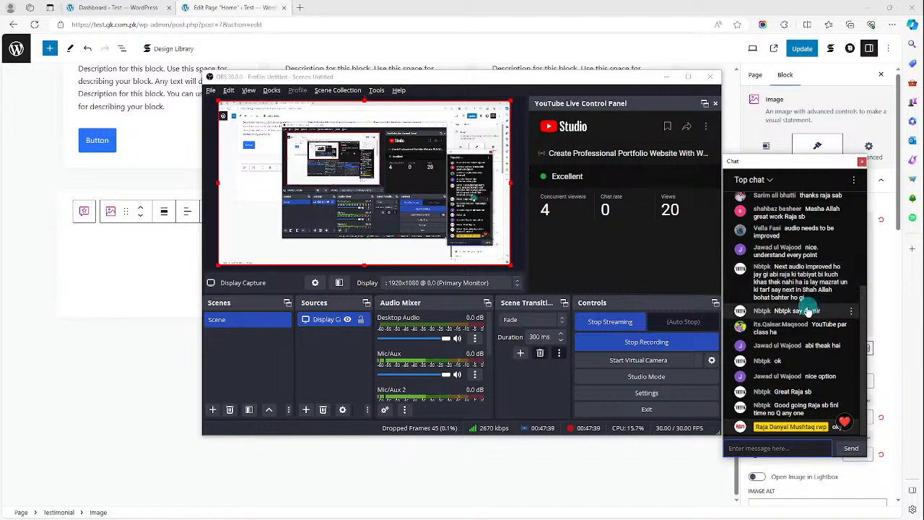
# Return to the page editor in the browser and insert a Stackable Social Buttons block below the testimonial
pyautogui.moveTo(922, 366)
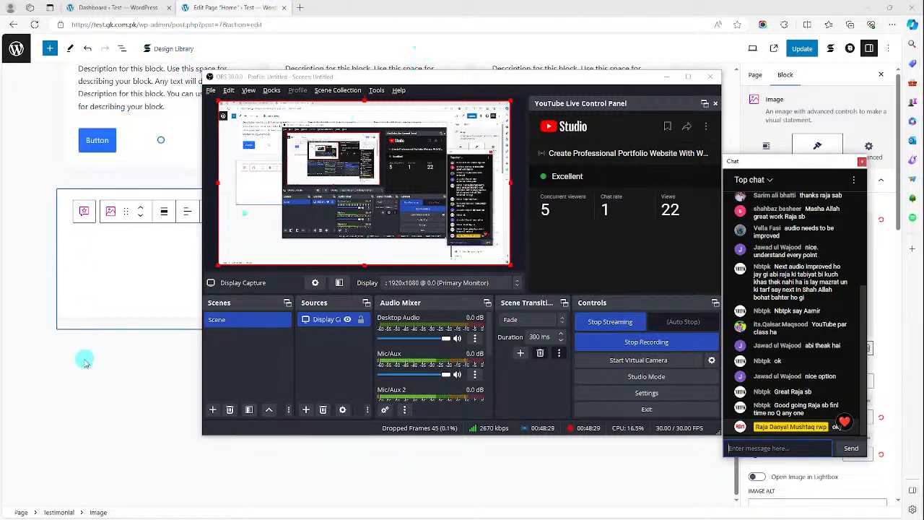
pyautogui.click(101, 379)
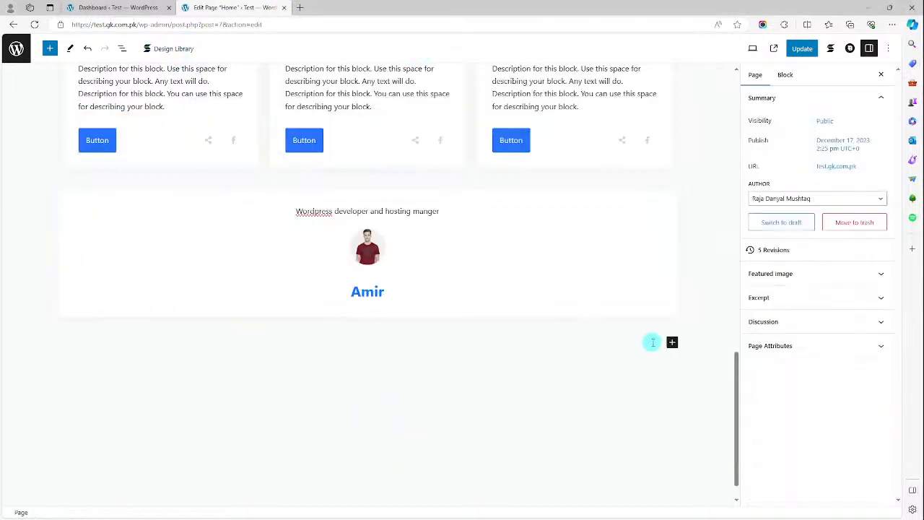
pyautogui.click(672, 344)
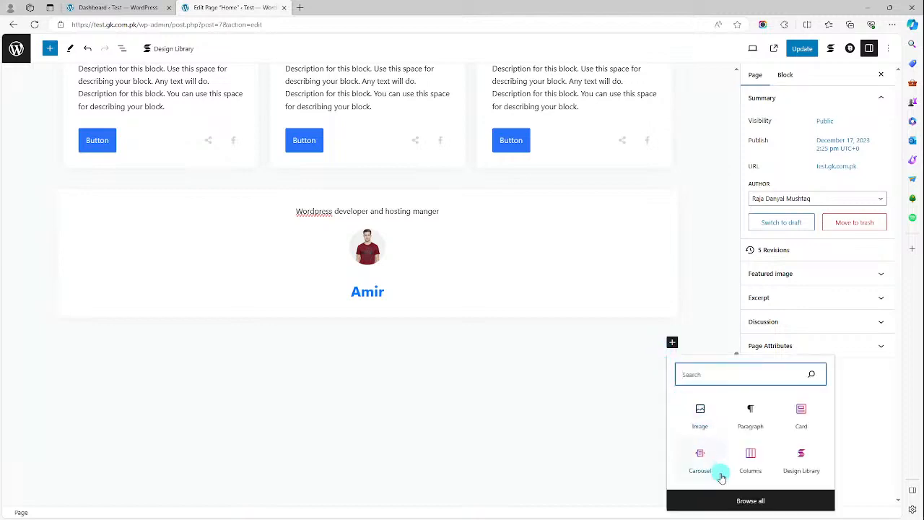
pyautogui.click(727, 497)
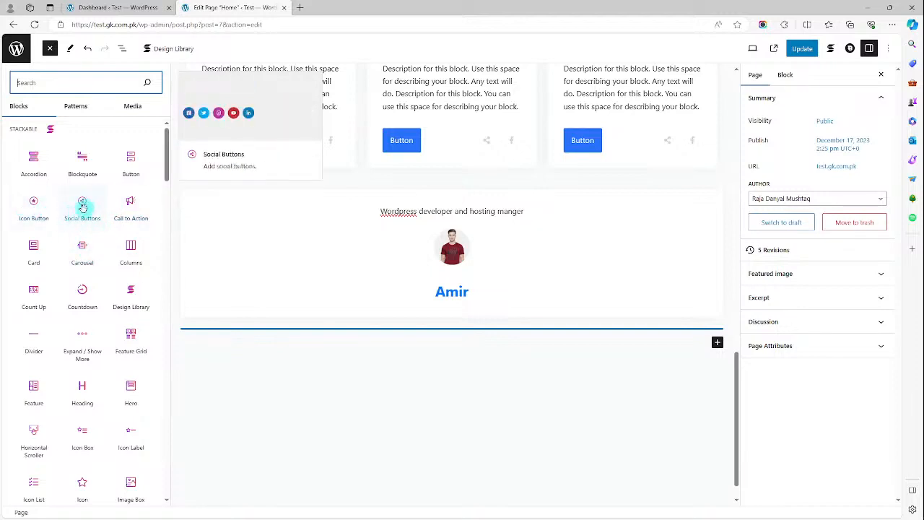
pyautogui.moveTo(82, 207); pyautogui.dragTo(522, 334)
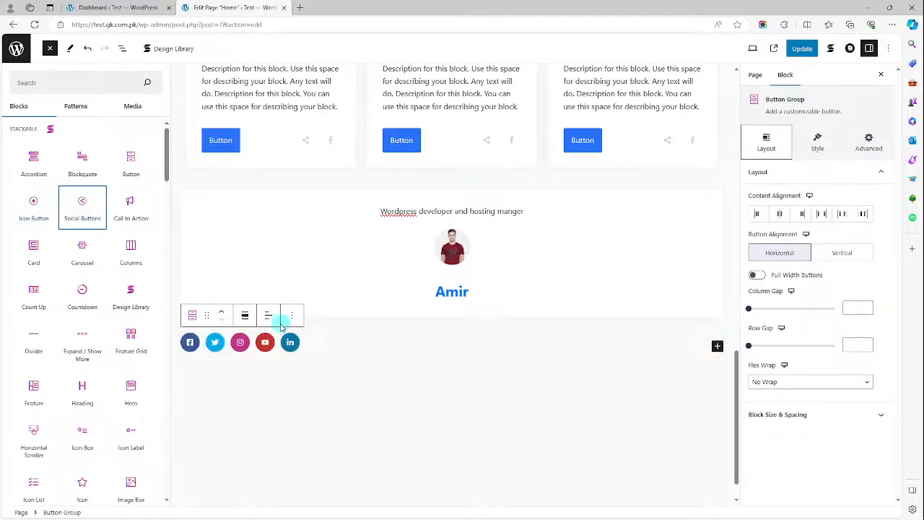
# Set the social buttons group to full width and its content alignment to Center
pyautogui.click(268, 315)
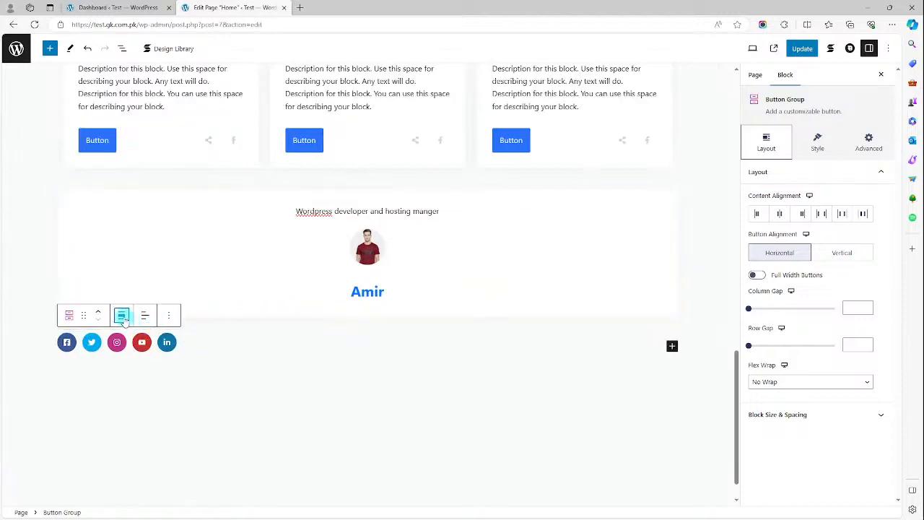
pyautogui.click(122, 316)
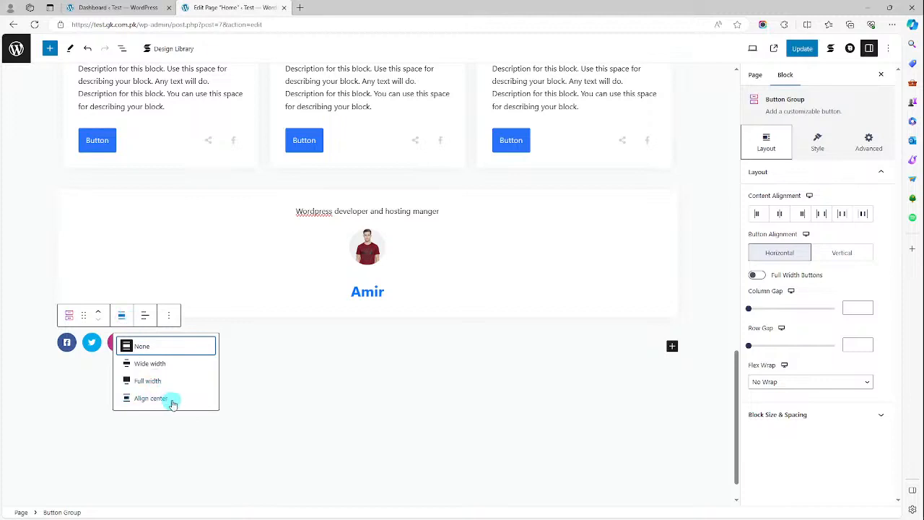
pyautogui.click(171, 398)
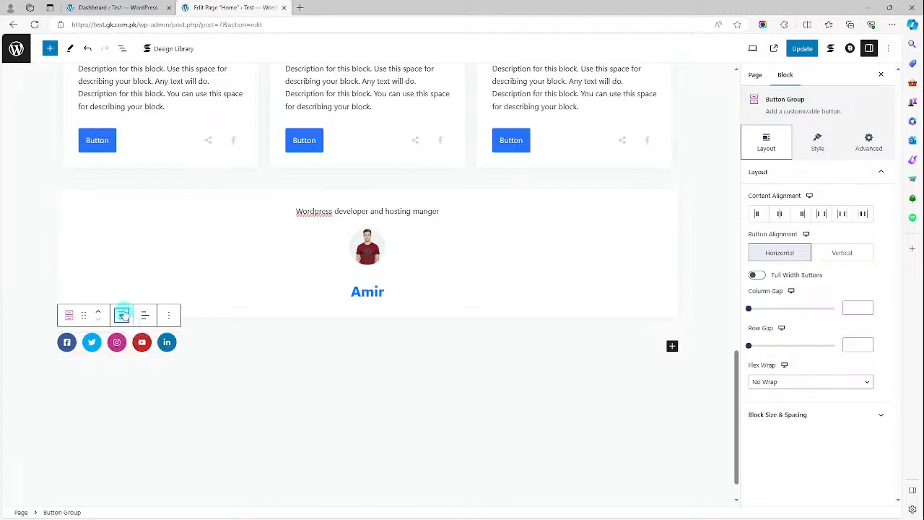
pyautogui.click(121, 315)
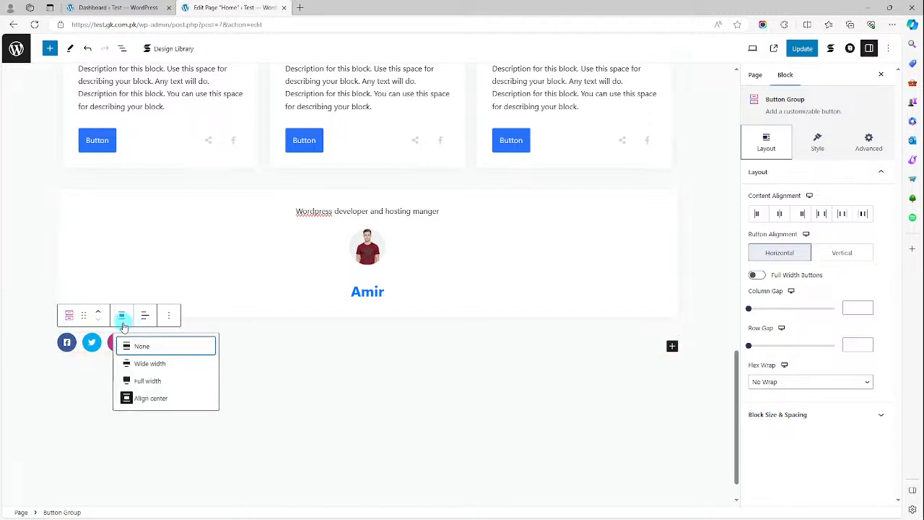
pyautogui.click(160, 381)
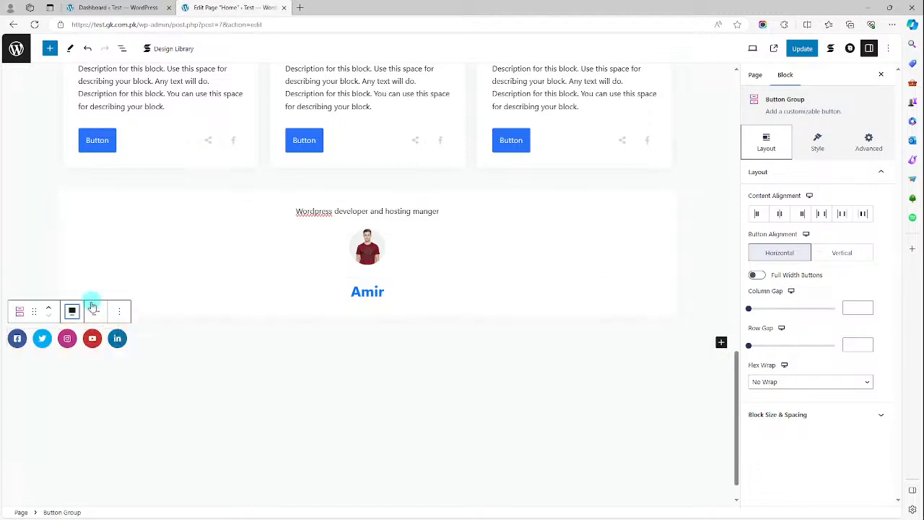
pyautogui.click(99, 316)
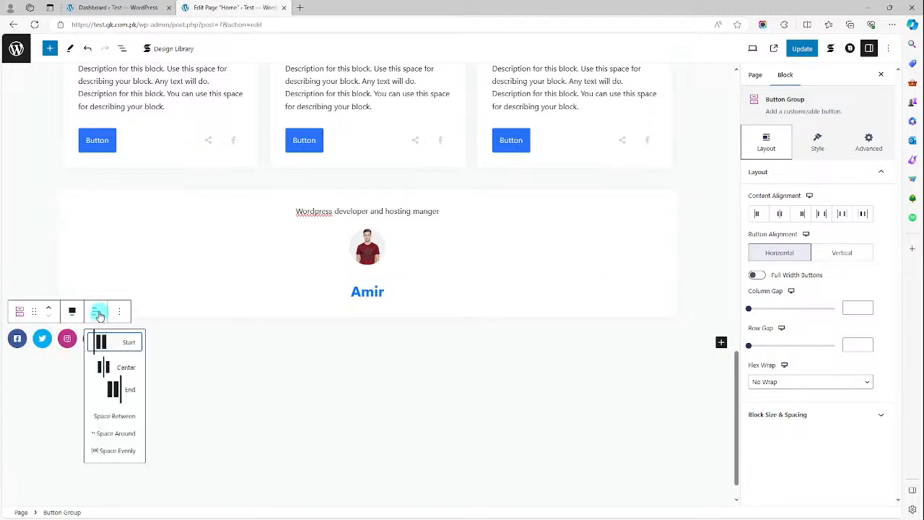
pyautogui.click(124, 368)
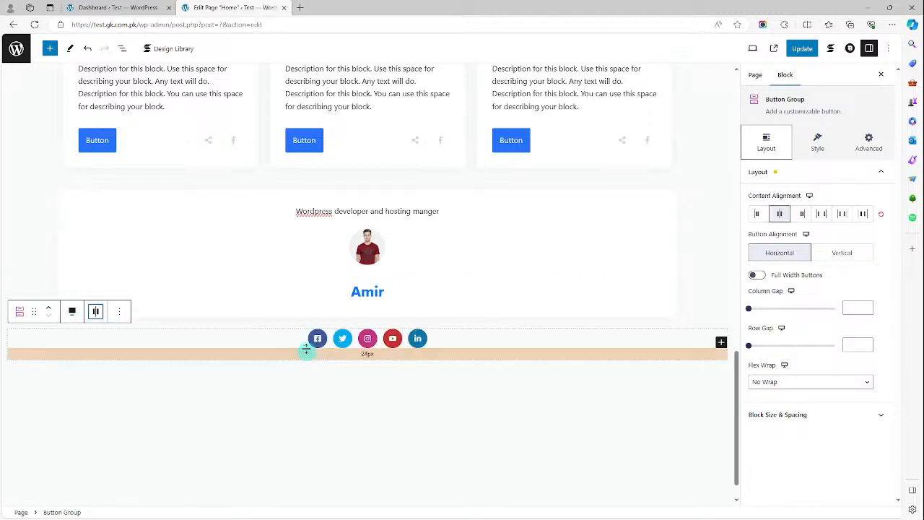
pyautogui.moveTo(333, 349)
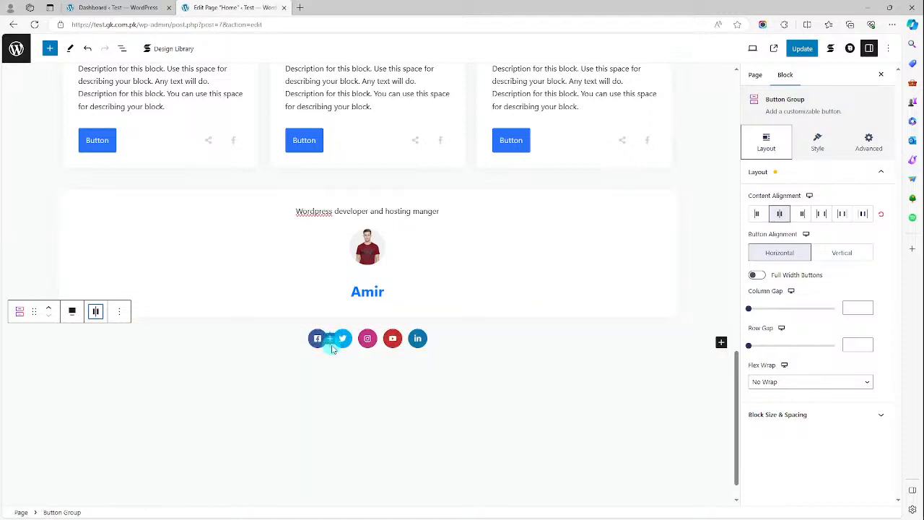